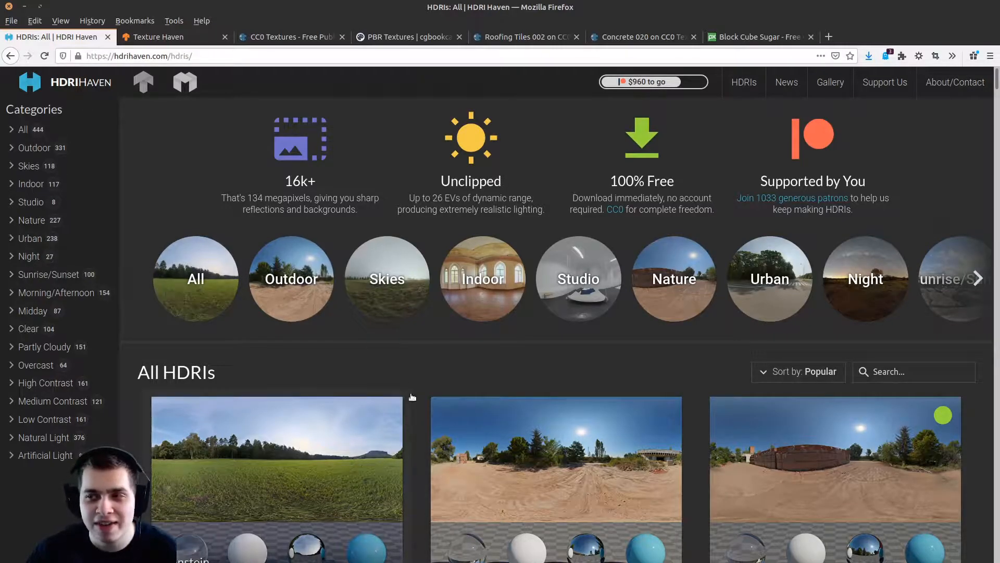
Browse the All HDRIs list on HDRI Haven
scroll(458, 380, "down", 2)
scroll(566, 381, "down", 3)
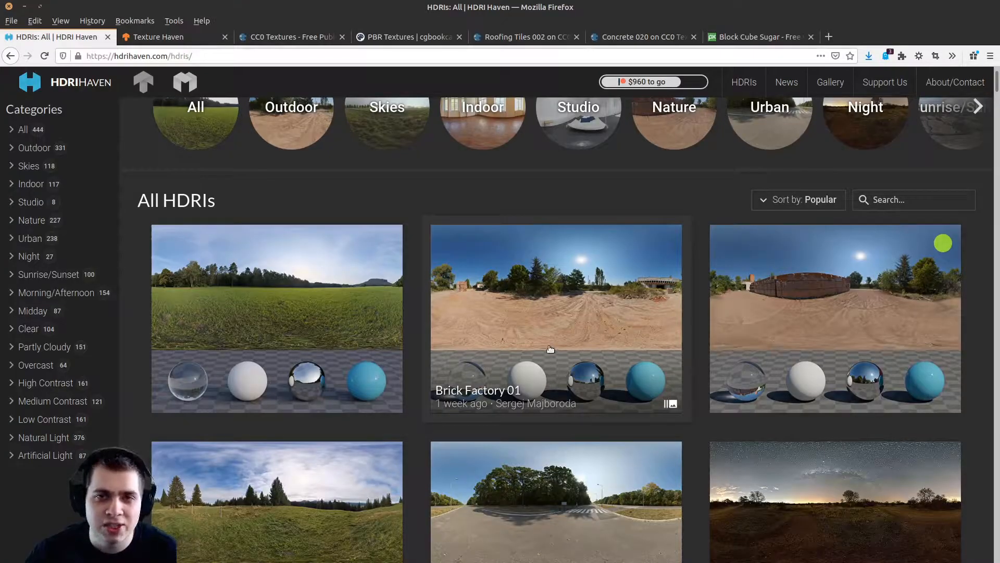
scroll(549, 341, "up", 5)
scroll(551, 342, "down", 8)
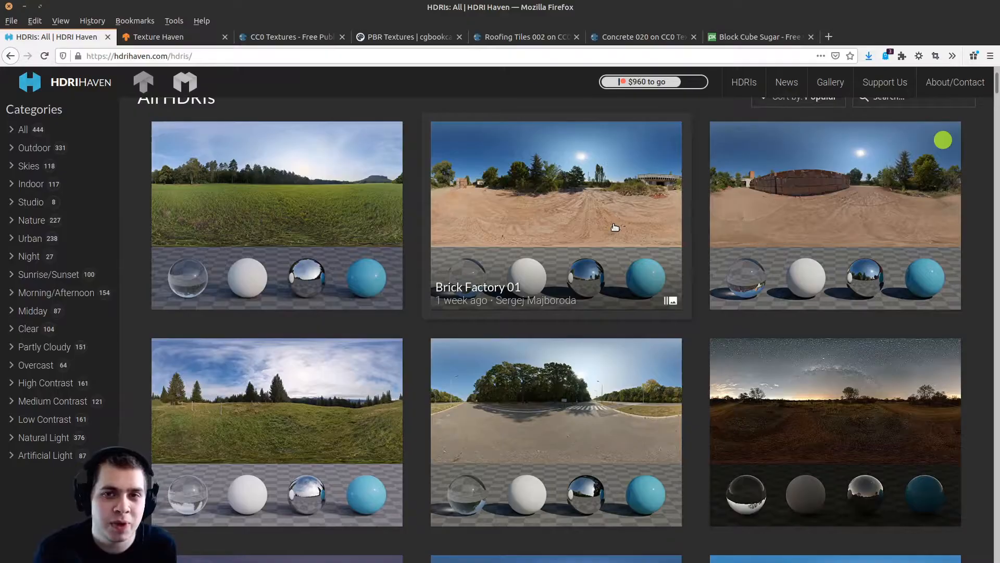
scroll(615, 226, "up", 8)
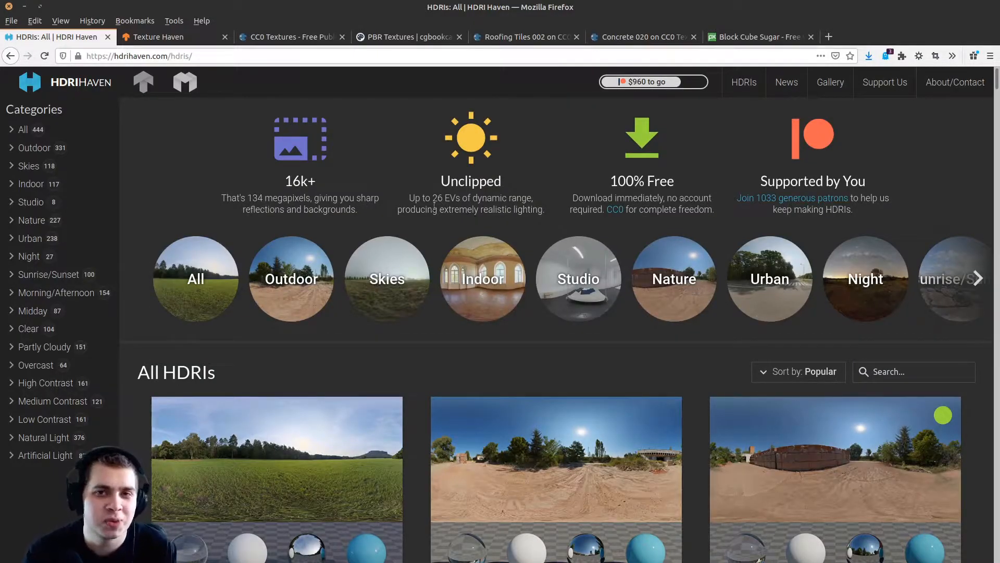
Visit Texture Haven, CC0 Textures and cgbookcase, and view the Black Tiles 07 download options on cgbookcase
left_click(170, 37)
left_click(279, 38)
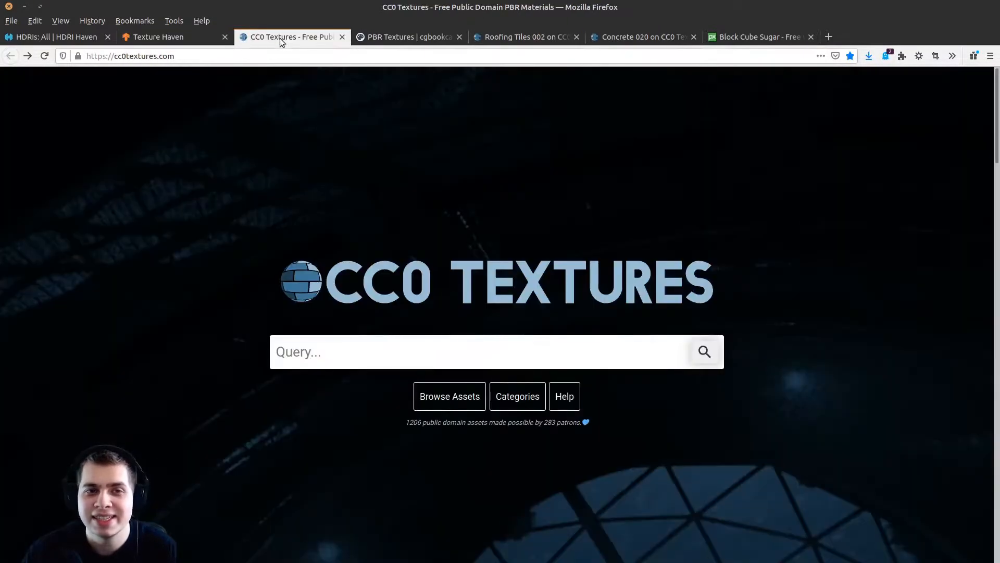
left_click(393, 45)
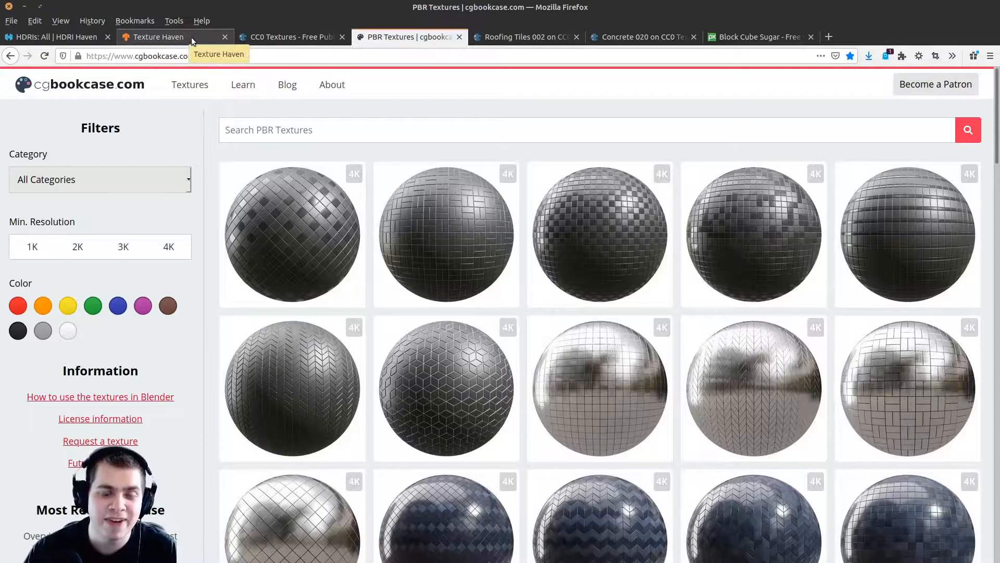
left_click(280, 211)
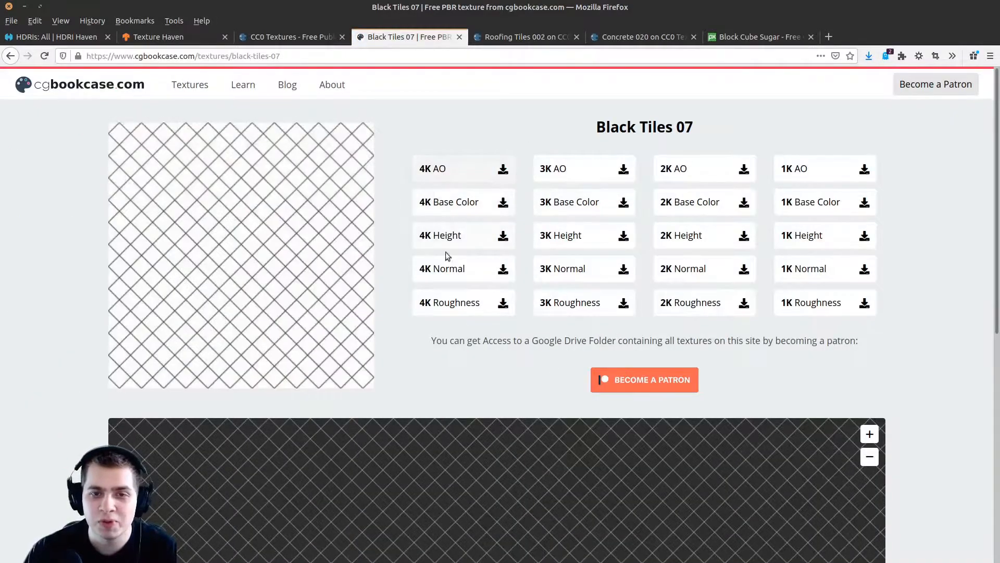
left_click(11, 56)
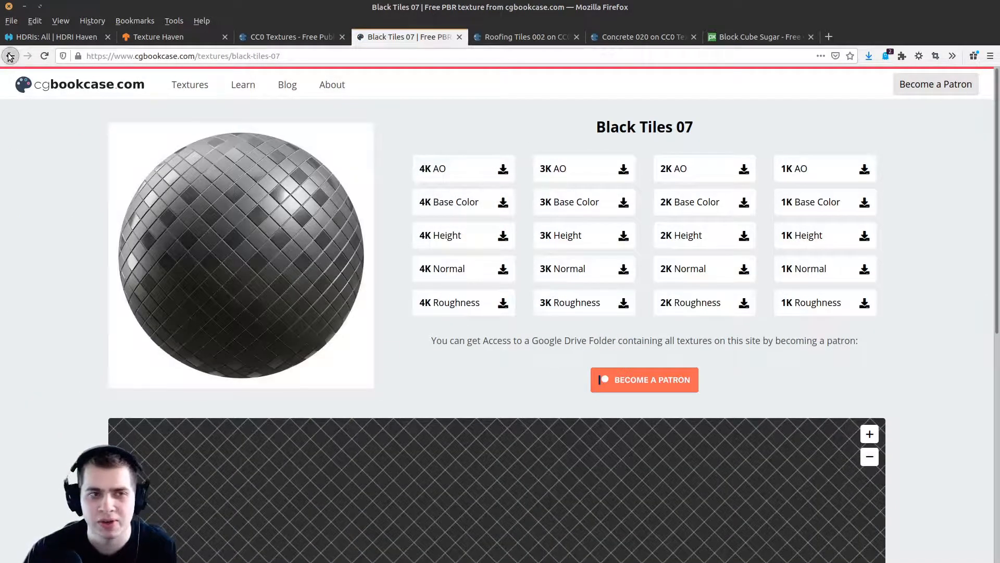
Review the All Maps download resolutions for the broken_wall texture on Texture Haven
left_click(172, 37)
left_click(690, 281)
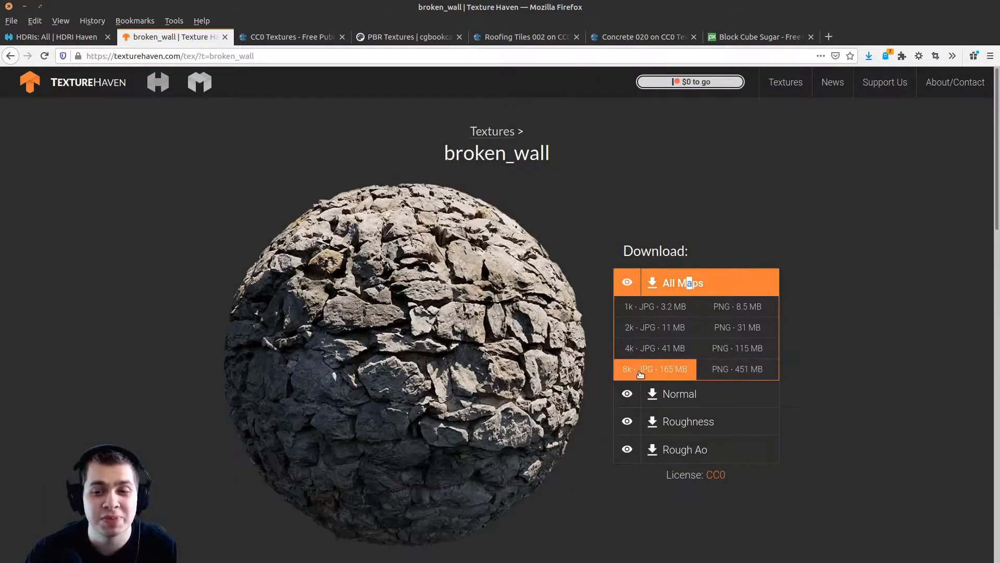
left_click(316, 97)
left_click(301, 36)
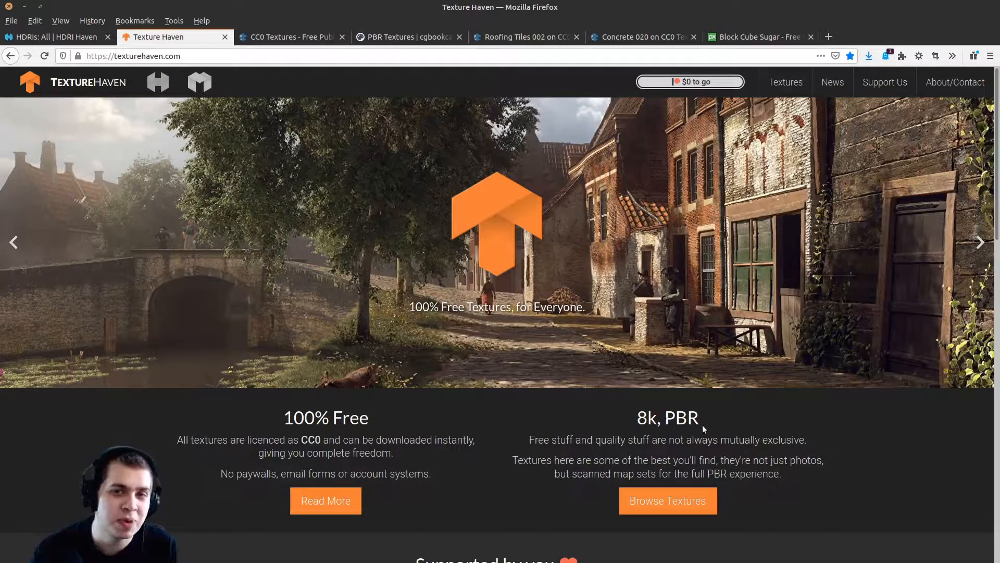
Check the CC0 licence statements on the Texture Haven and HDRI Haven home pages
double_click(311, 440)
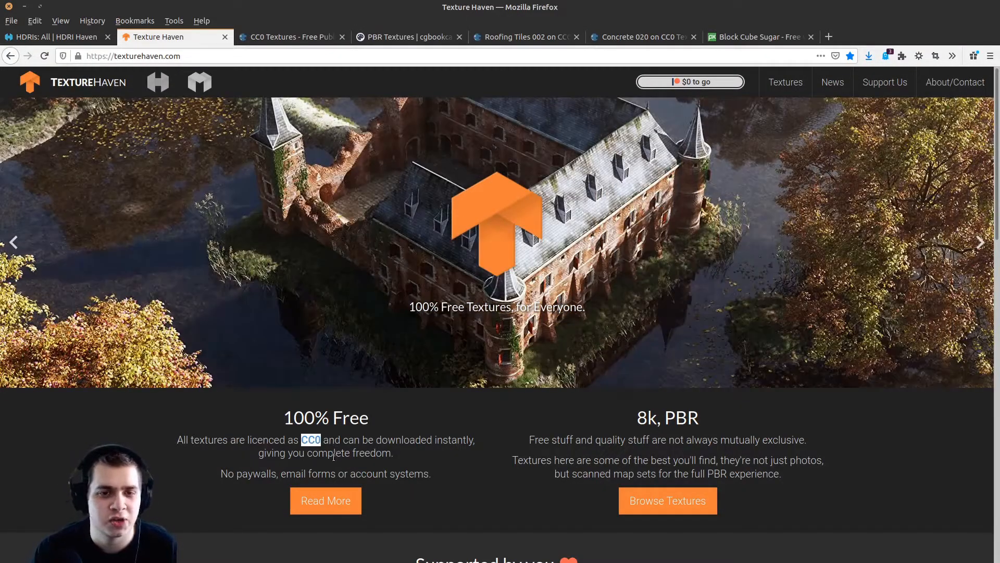
key("ctrl+Page_Up")
left_click_drag(178, 441, 330, 441)
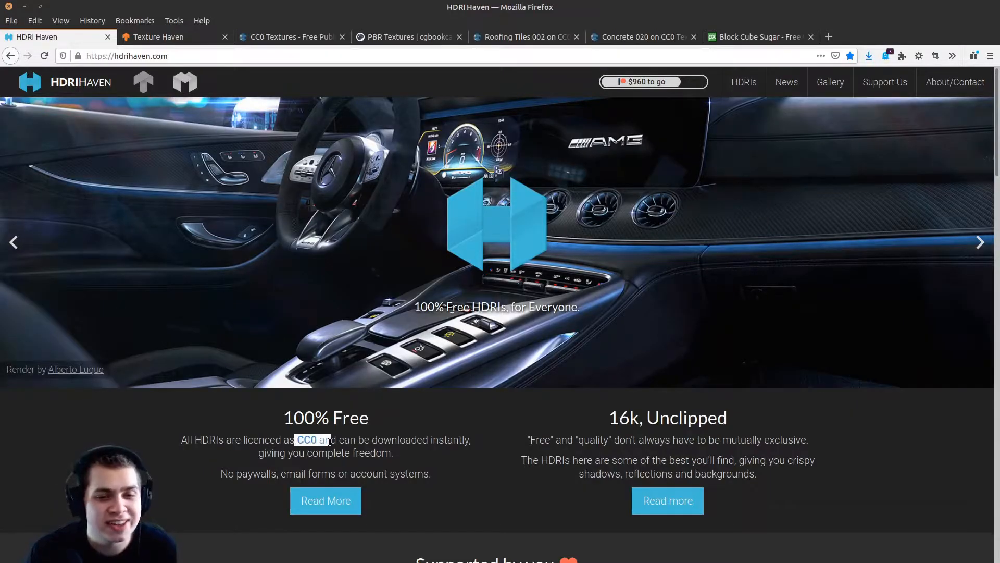
left_click(142, 39)
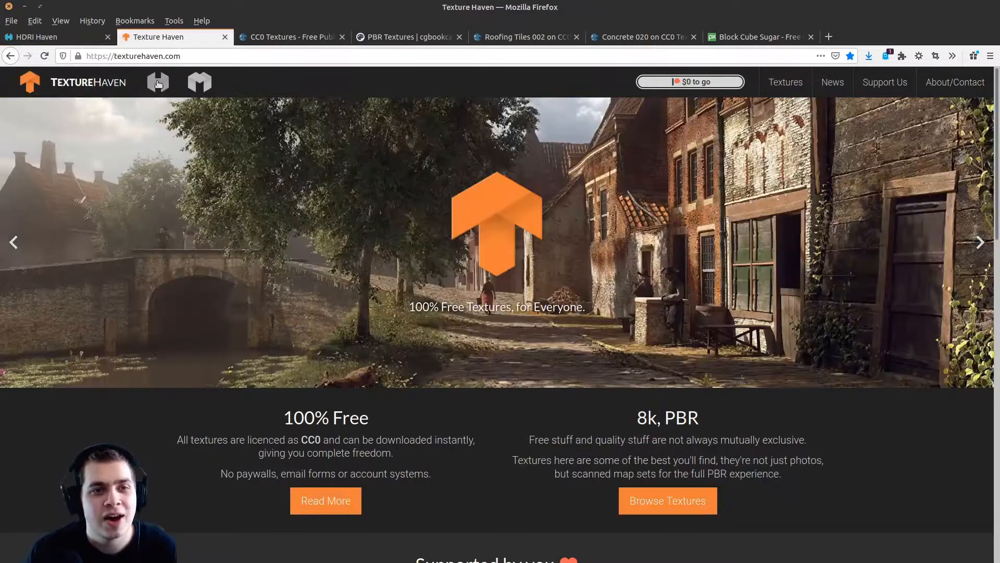
left_click_drag(178, 440, 382, 441)
left_click(281, 440)
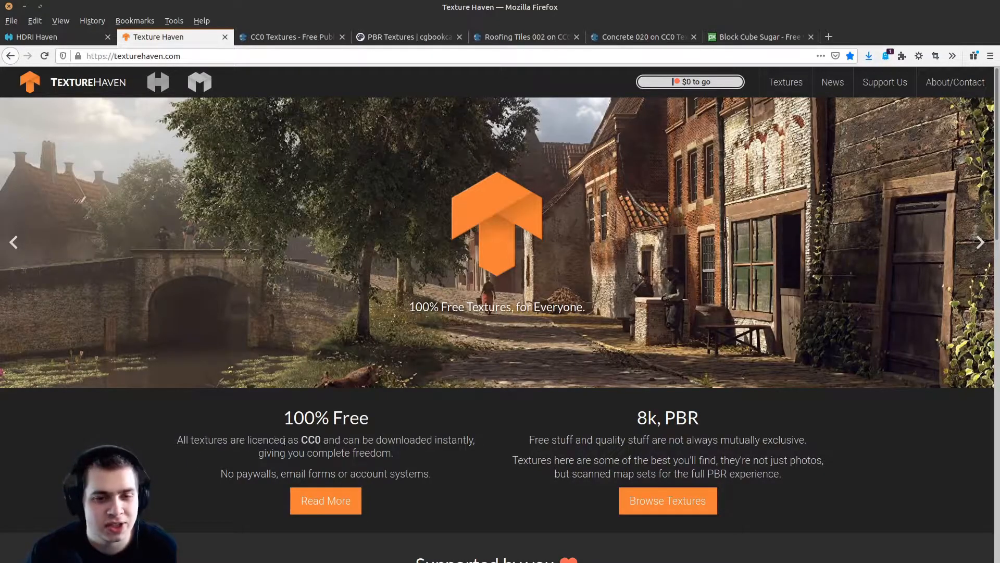
Examine the CC0 Textures home page for the licence indicated by the site's name
left_click(272, 38)
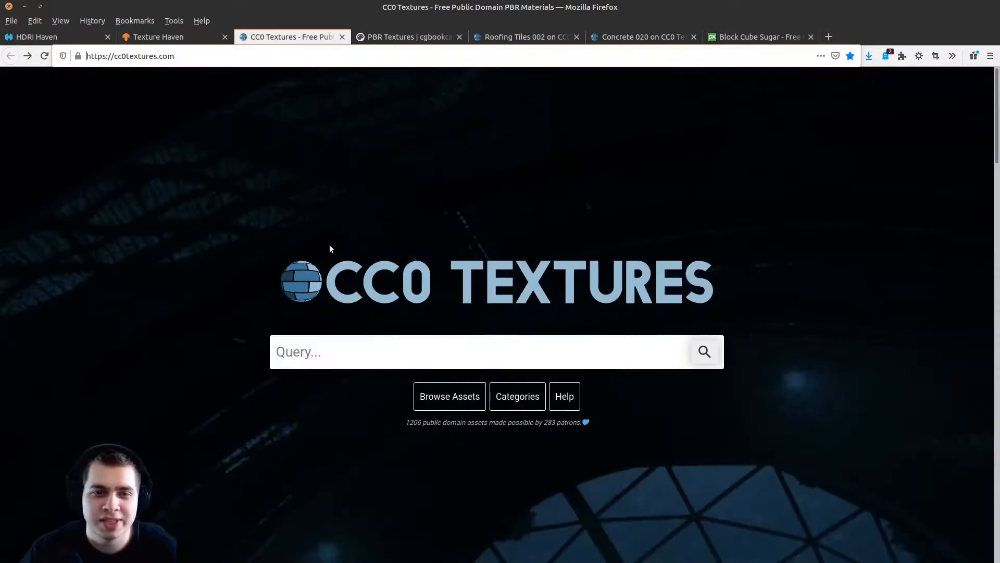
left_click_drag(996, 112, 391, 268)
left_click(384, 268)
left_click_drag(329, 267, 372, 268)
left_click(372, 267)
Read the texture licence terms on cgbookcase's License Information page and return to the texture list
left_click(368, 38)
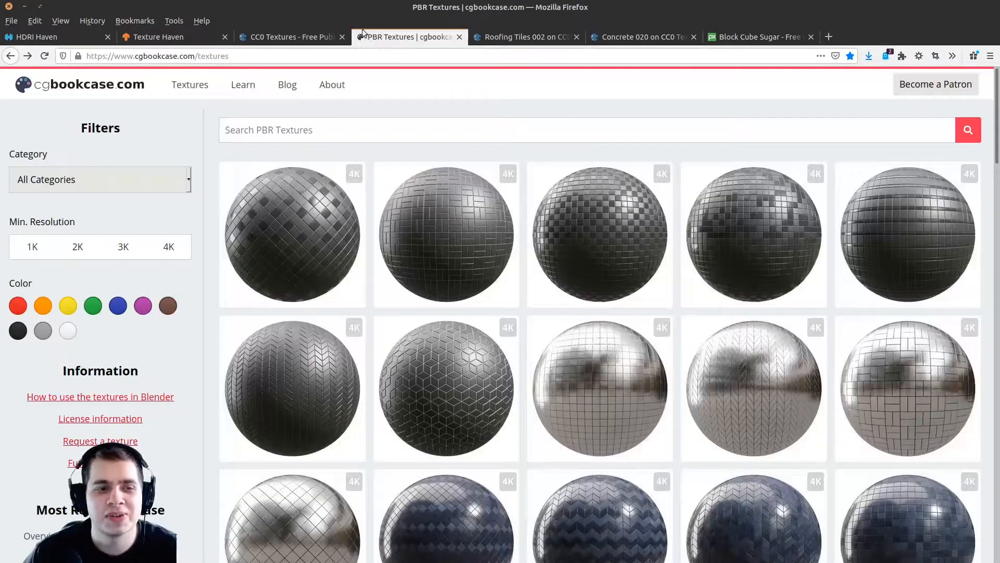
left_click(73, 418)
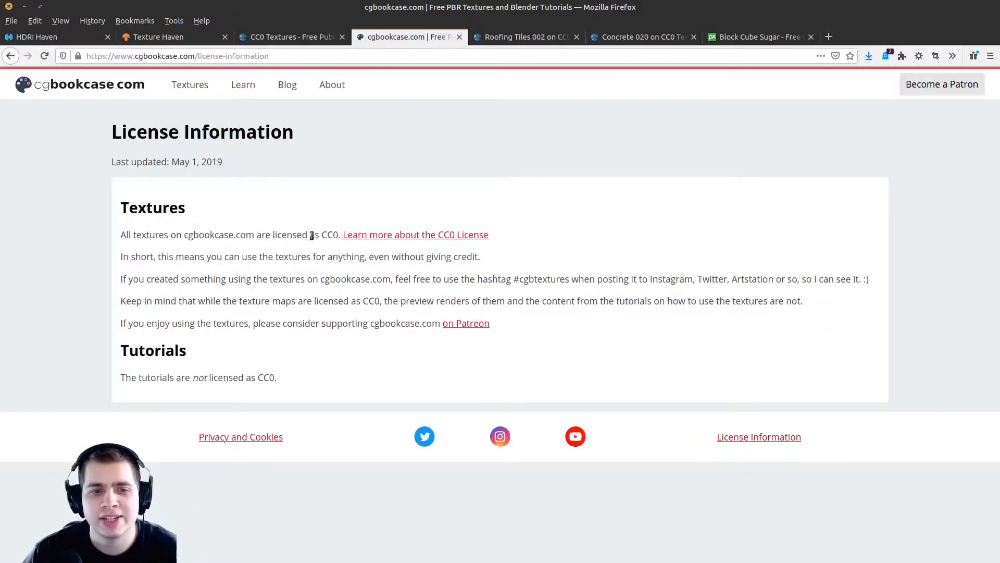
left_click_drag(310, 235, 368, 236)
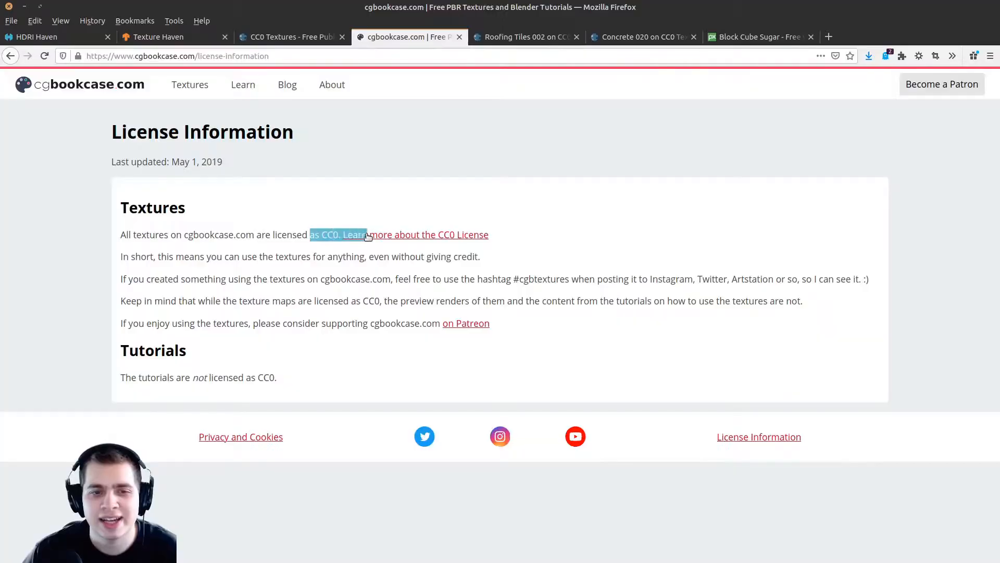
left_click(326, 156)
key("alt+Left")
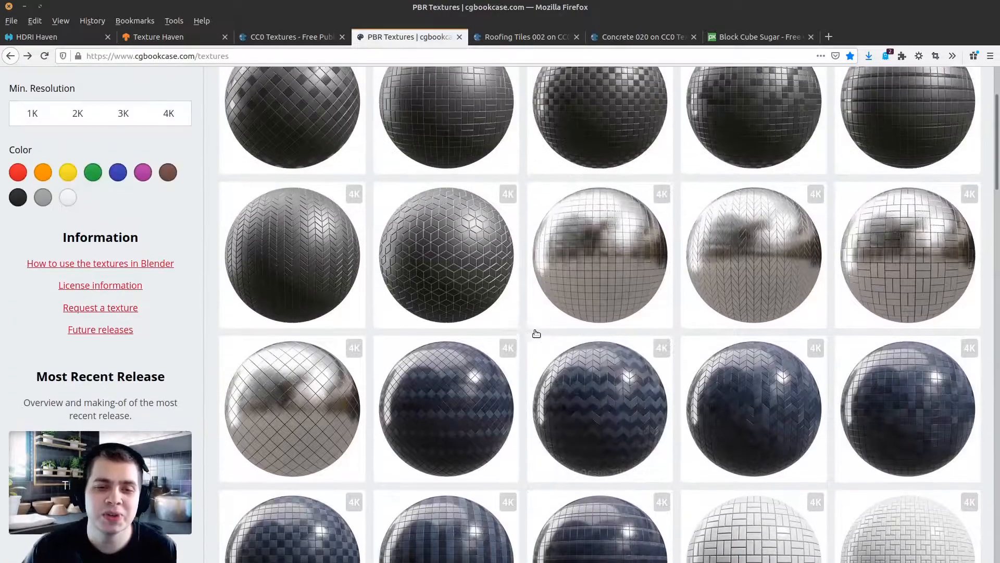
scroll(536, 333, "up", 3)
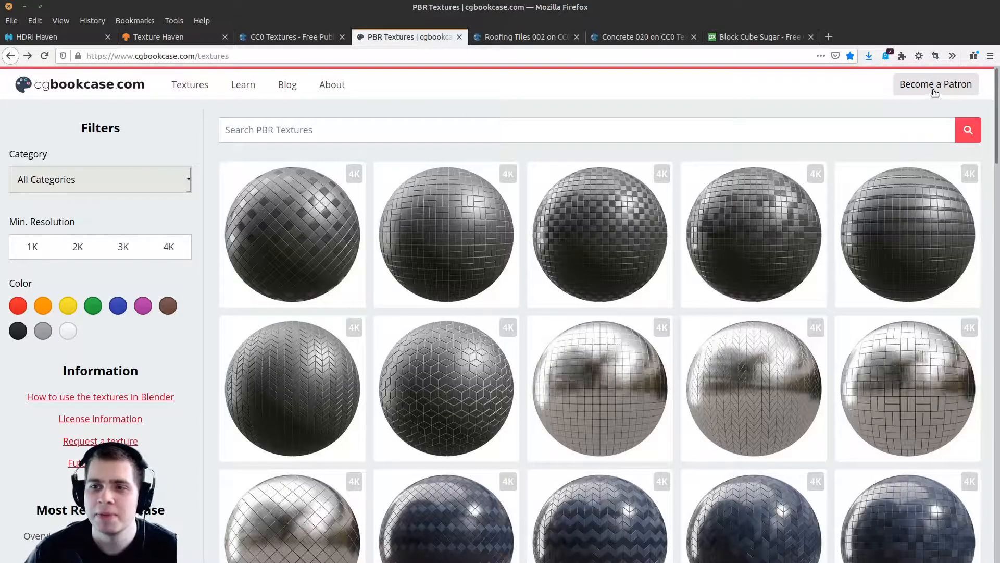
View the Patreon support section on the CC0 Textures home page
left_click(287, 38)
scroll(969, 468, "down", 15)
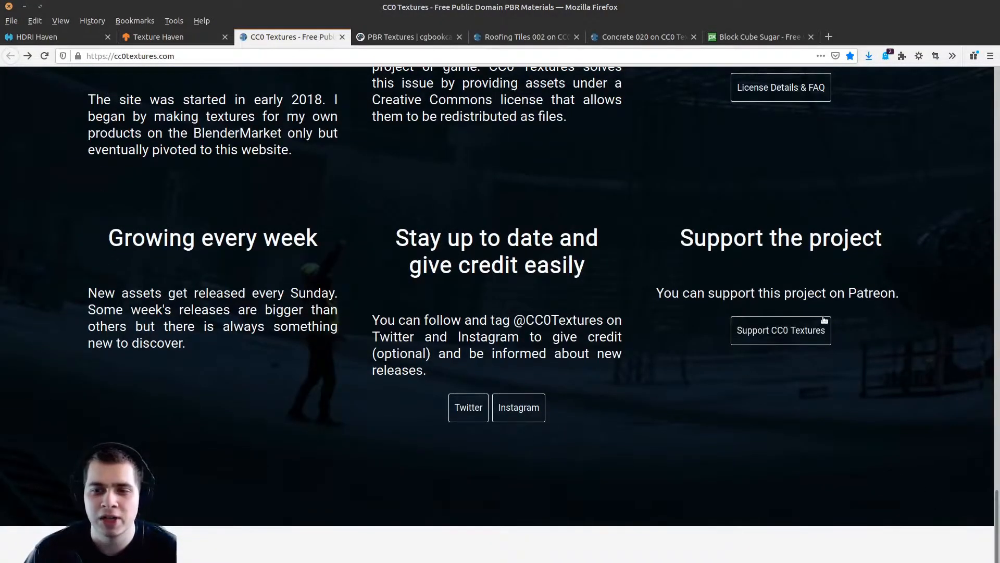
left_click_drag(995, 519, 901, 73)
Look over the patron support sections on the Texture Haven and HDRI Haven home pages
left_click(180, 38)
scroll(340, 240, "down", 4)
scroll(589, 295, "down", 4)
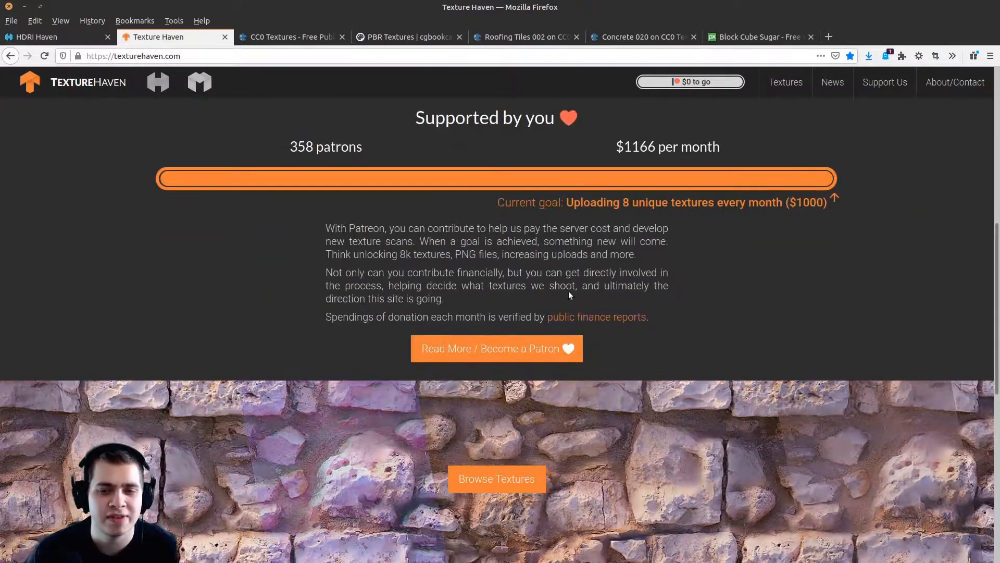
scroll(581, 346, "up", 2)
key("ctrl+shift+Tab")
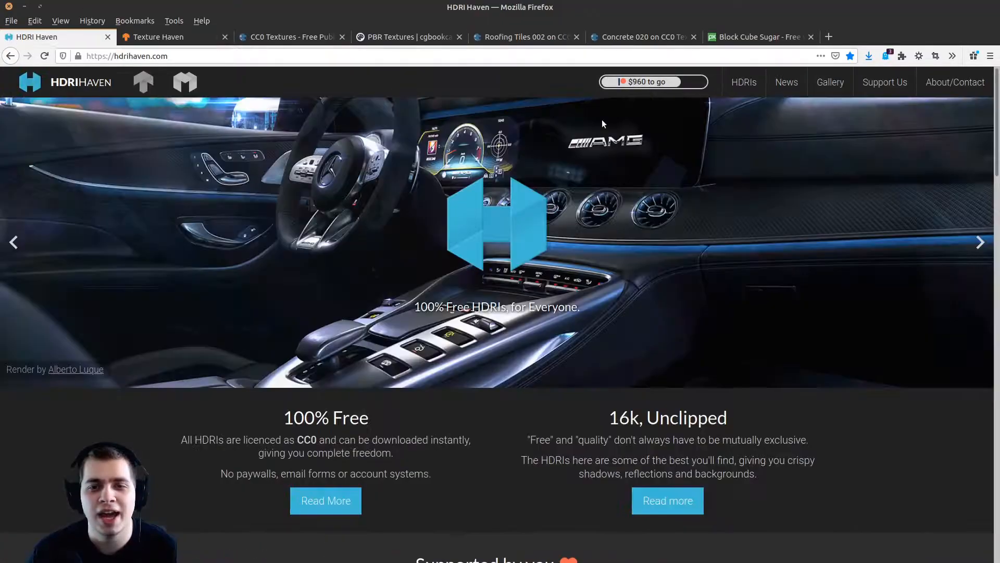
scroll(385, 389, "down", 5)
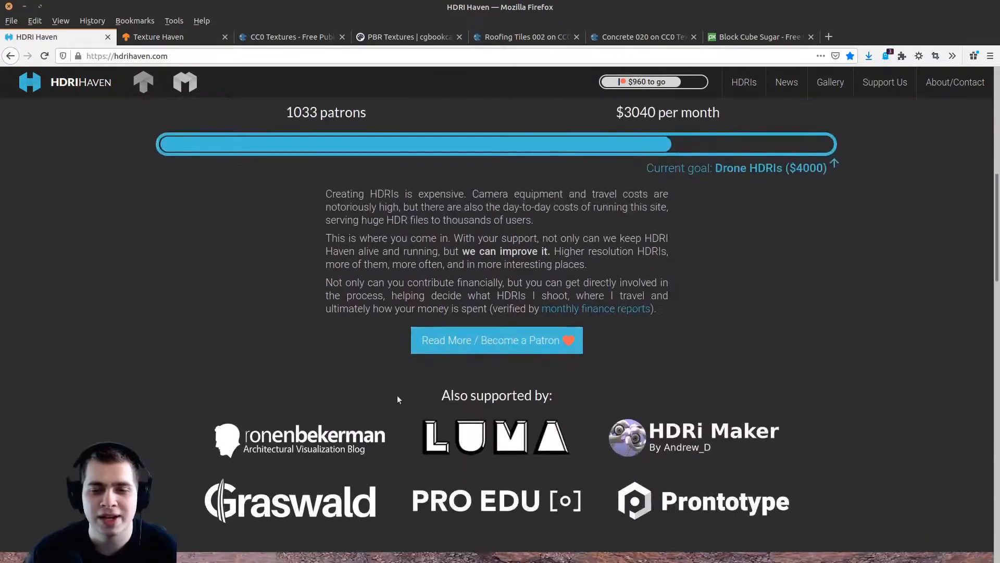
scroll(575, 340, "up", 5)
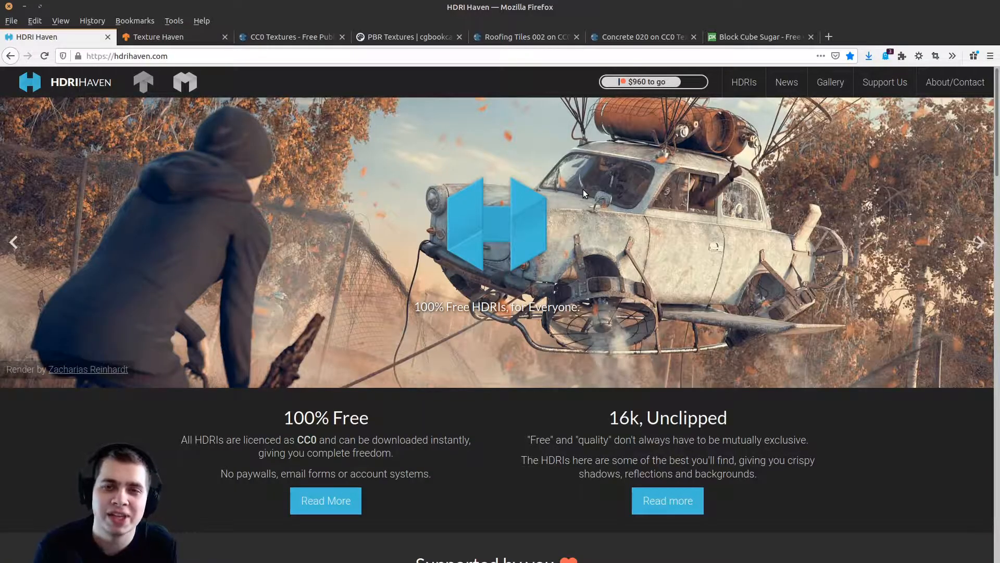
Review the download pages for Roofing Tiles 002, Concrete 020 and Pixabay's Block Cube Sugar image
left_click(514, 37)
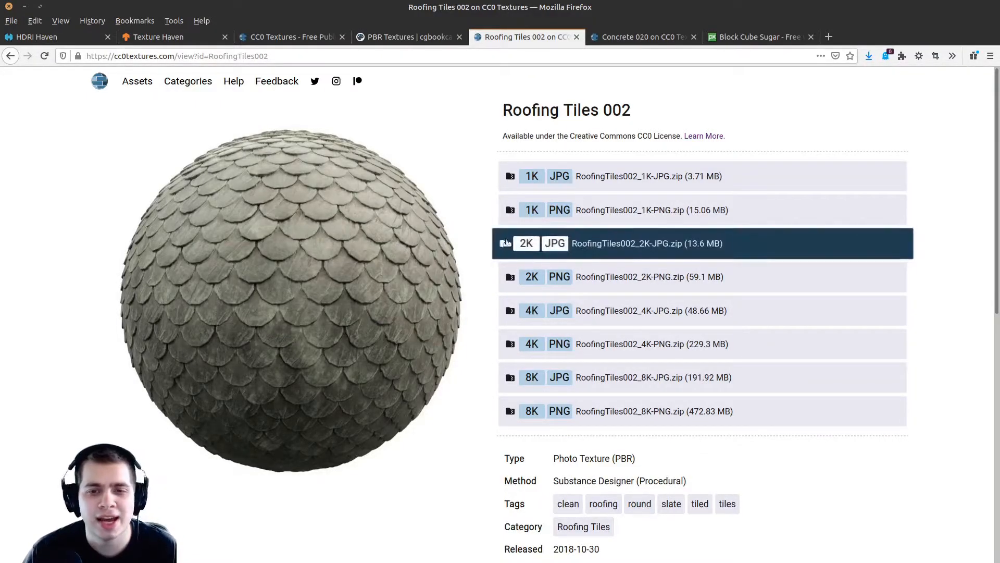
left_click(620, 39)
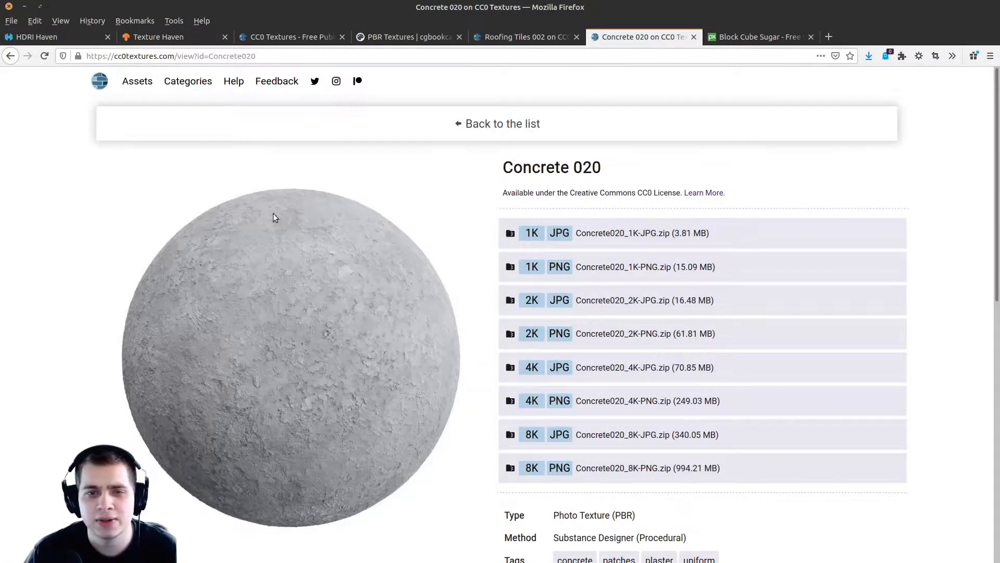
left_click_drag(503, 168, 594, 168)
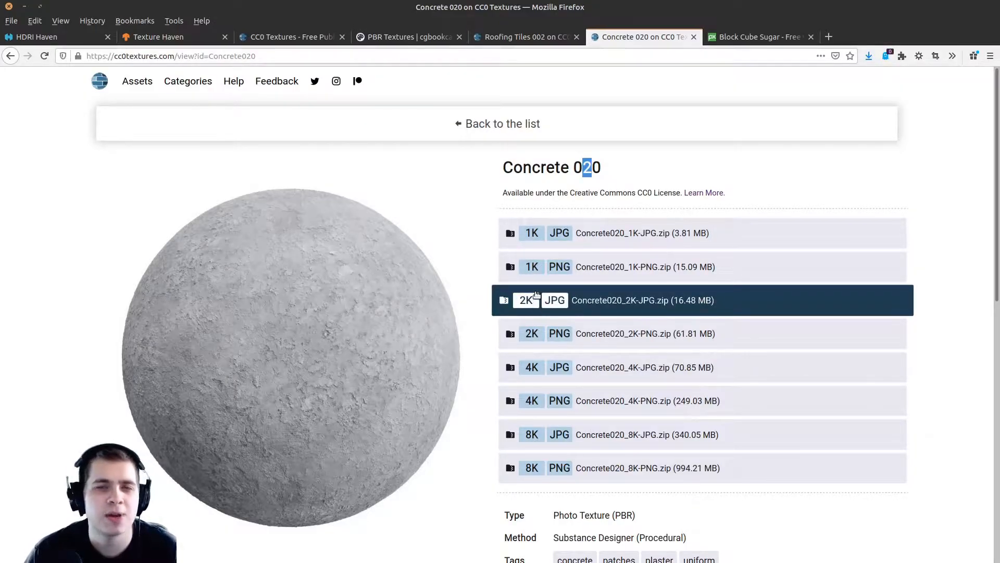
left_click(730, 37)
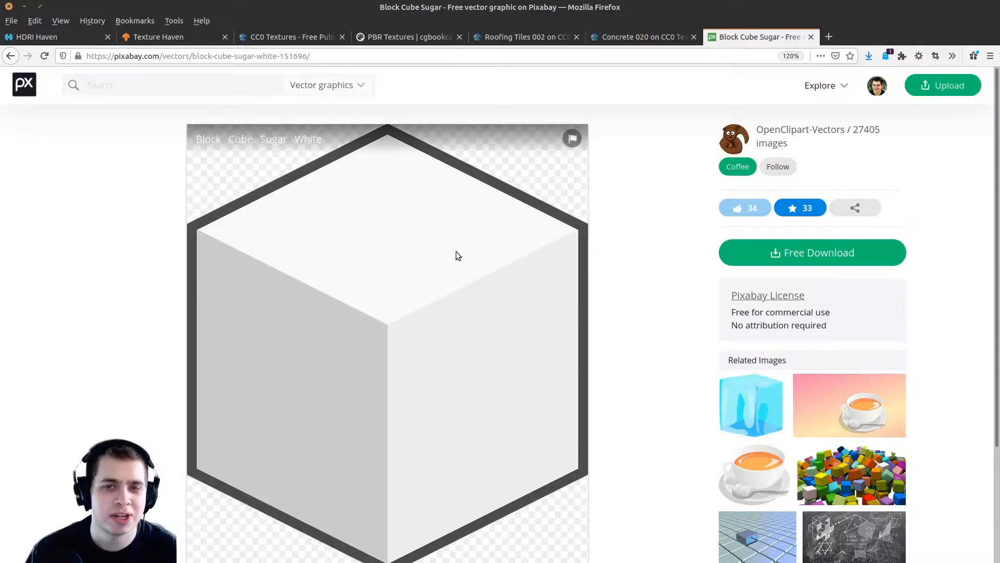
left_click(624, 31)
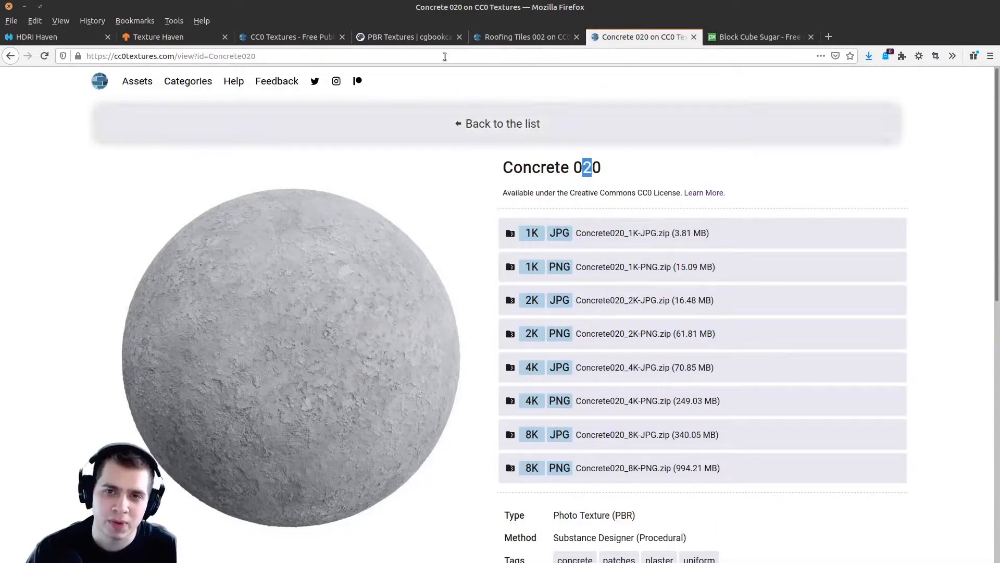
left_click(503, 32)
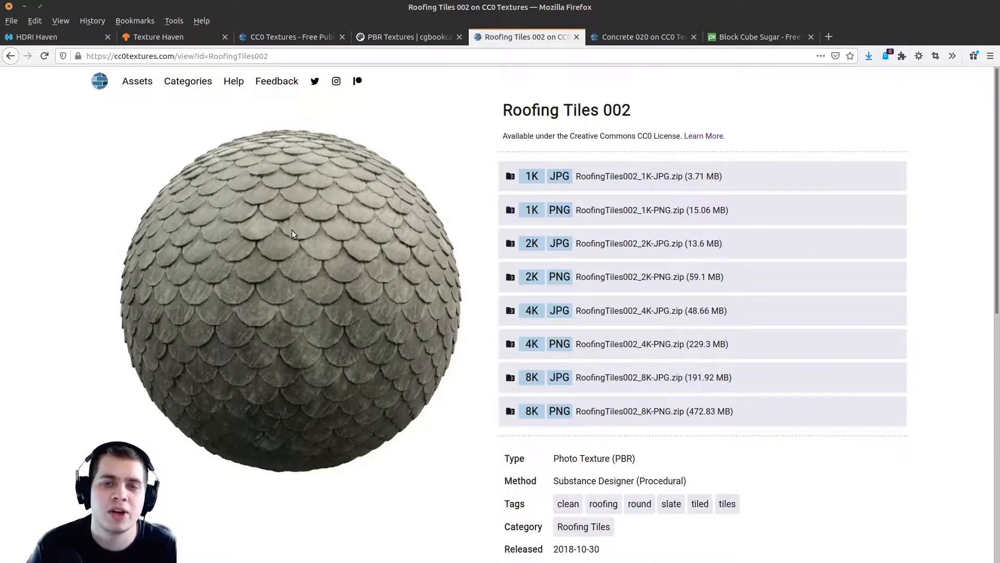
In the file manager, open the RoofingTiles002_2K-JPG folder and view the zip file's extraction option without extracting it
key("alt+Tab")
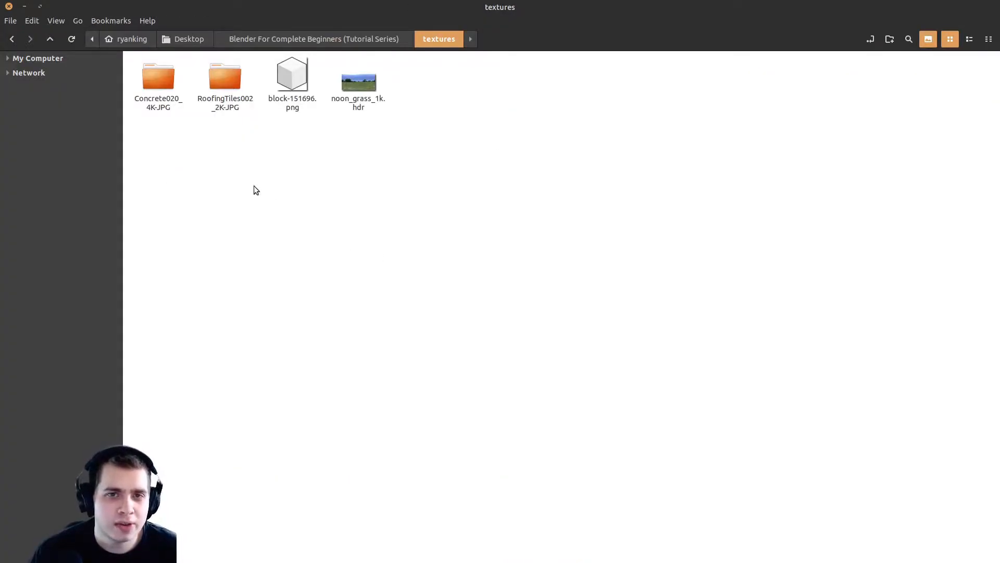
double_click(230, 102)
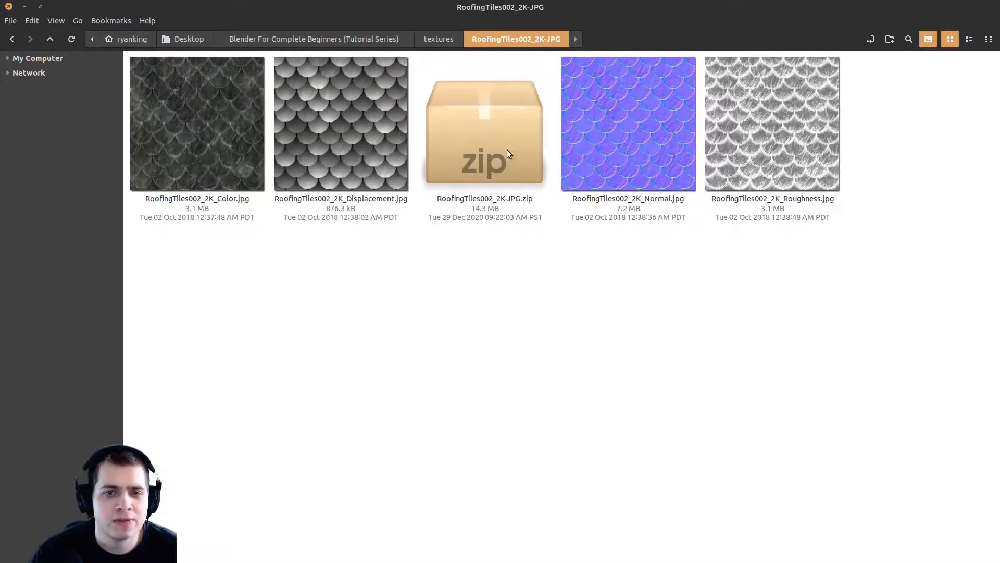
left_click(484, 151)
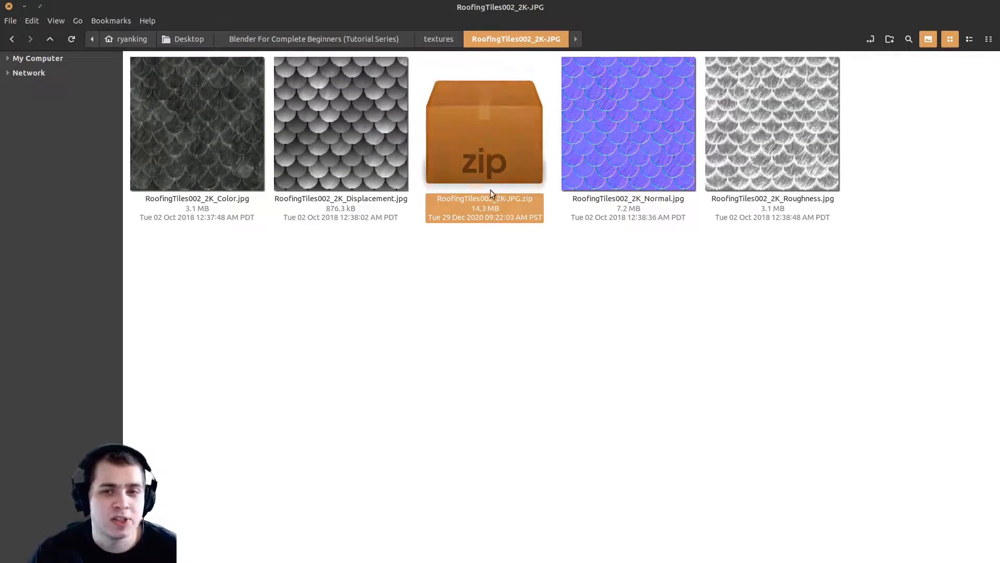
right_click(490, 153)
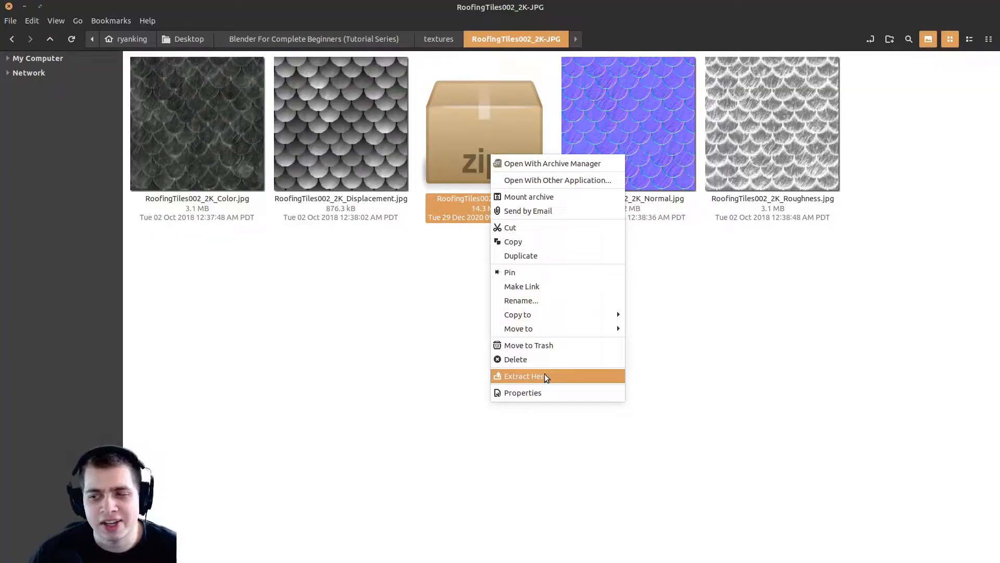
left_click(377, 326)
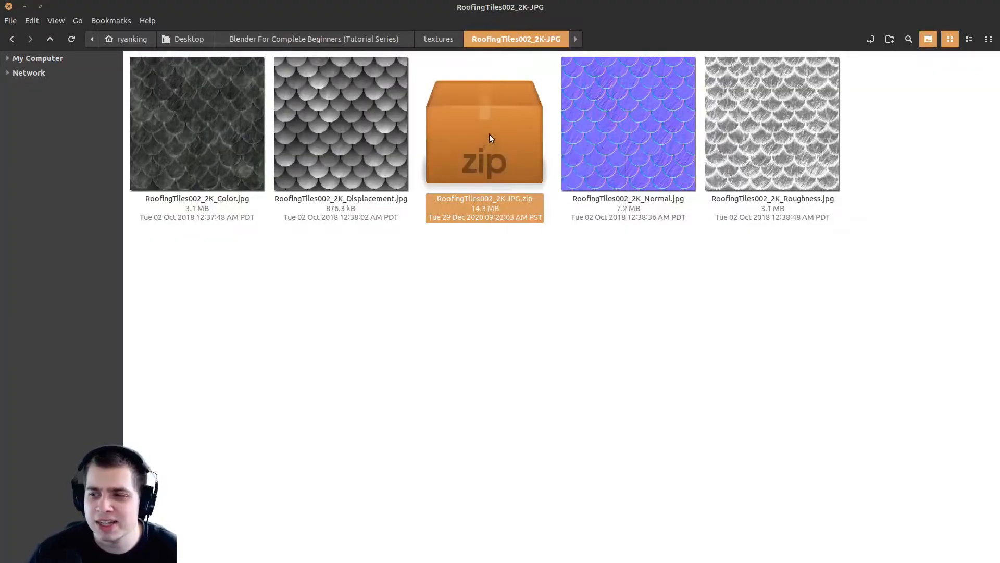
Show the archive options for RoofingTiles002_2K-JPG.zip, including extracting it in place
right_click(487, 139)
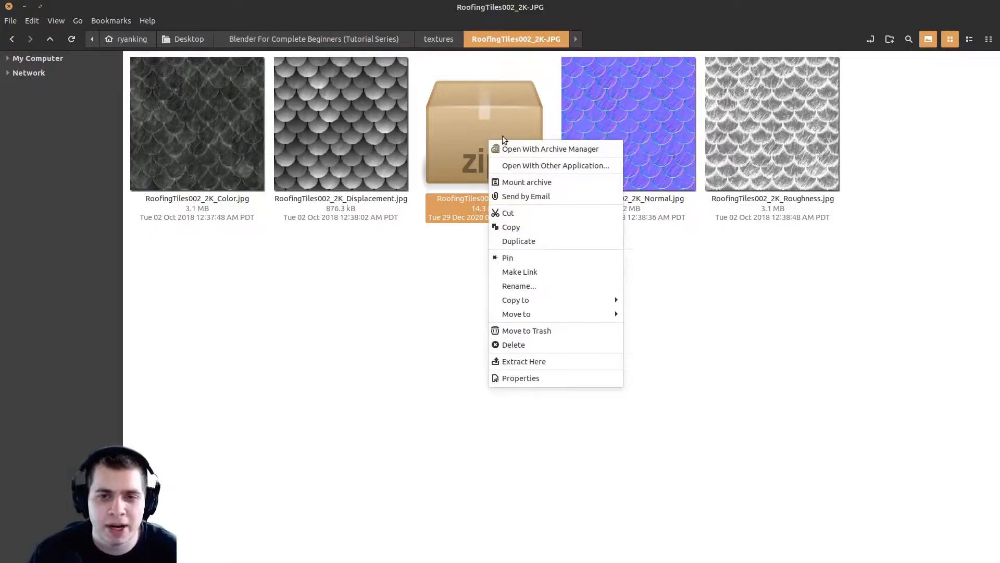
right_click(494, 127)
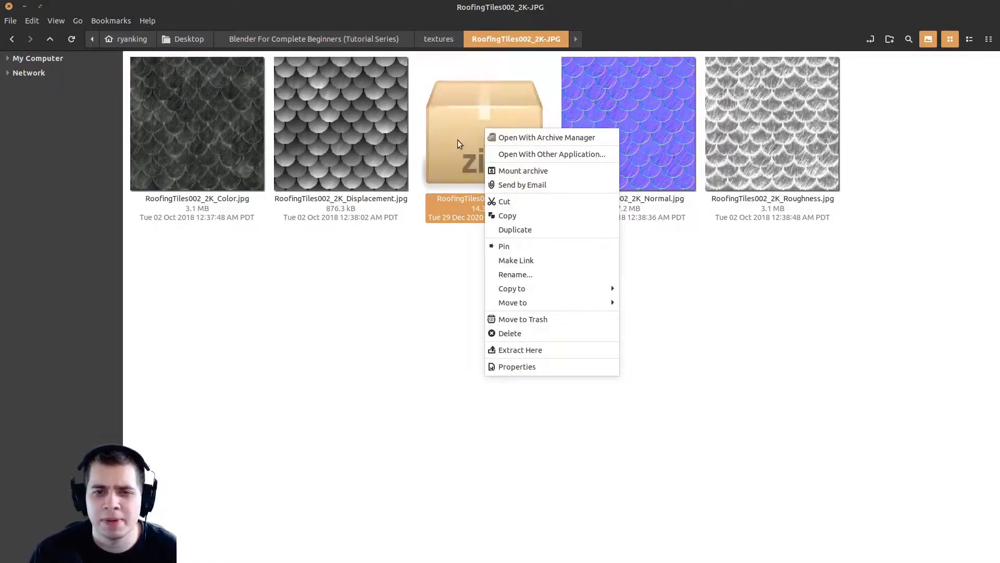
left_click(542, 350)
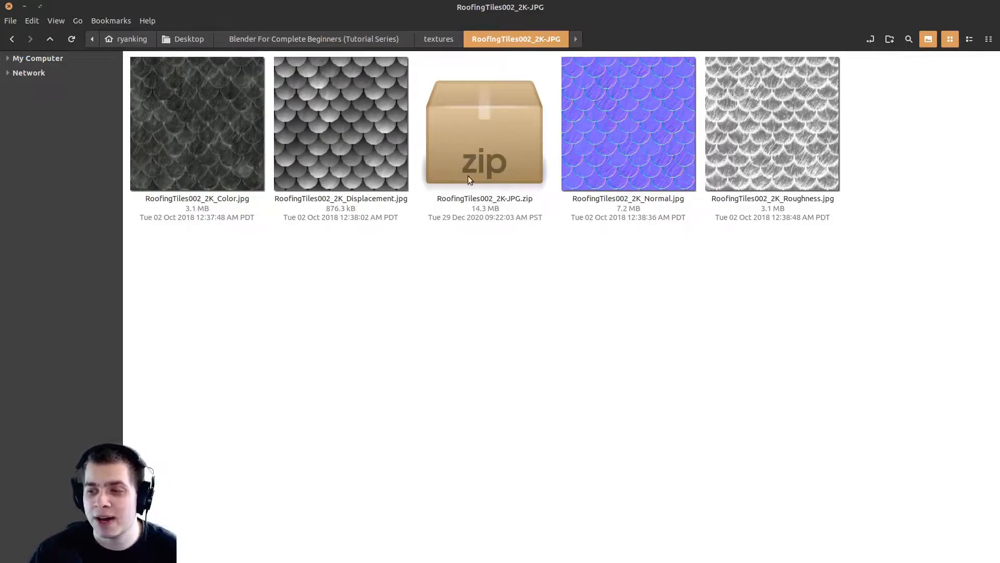
Examine the color, displacement, normal and roughness maps in the RoofingTiles002_2K-JPG folder
left_click(448, 37)
double_click(230, 89)
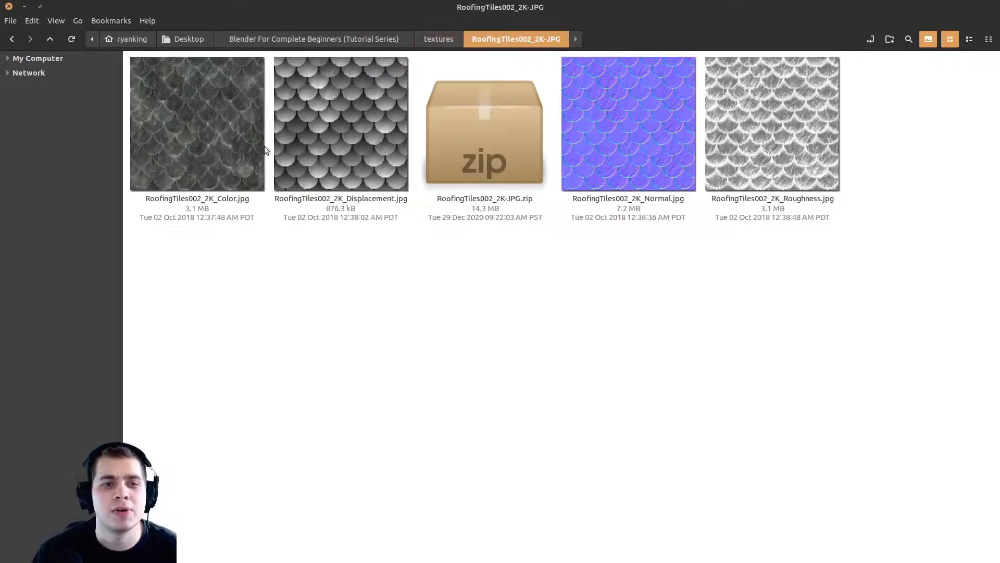
left_click_drag(226, 264, 744, 281)
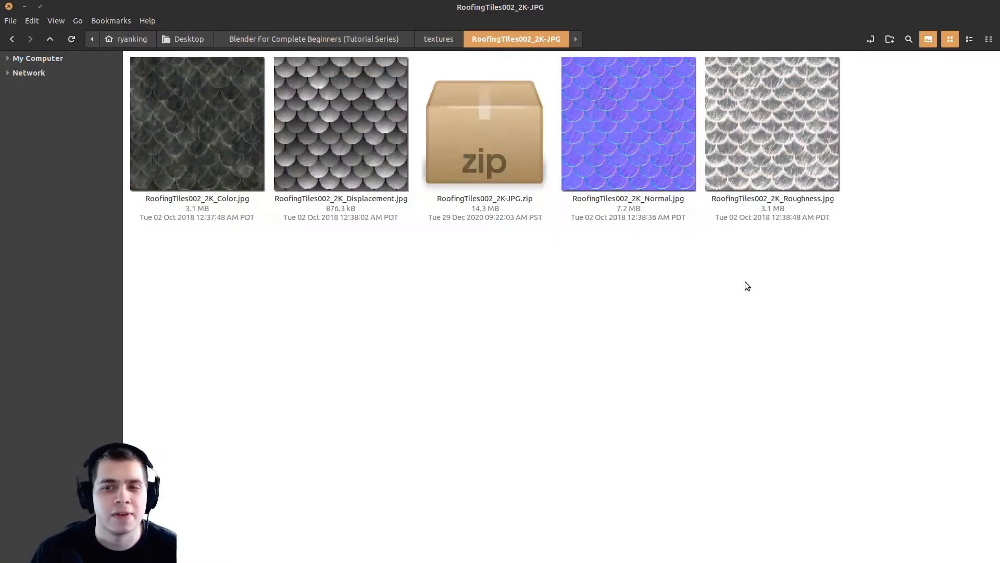
left_click(787, 137)
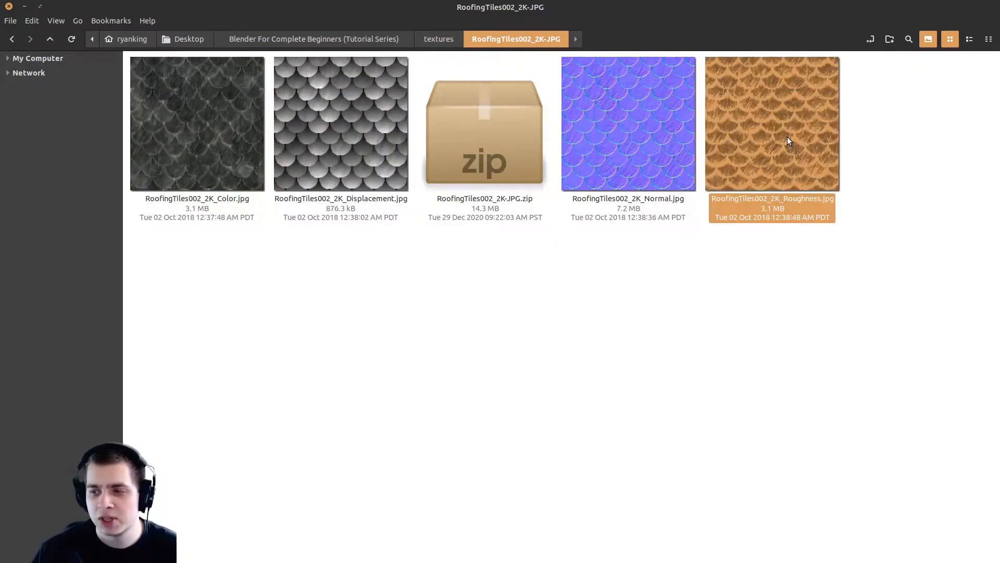
left_click(599, 150)
left_click(208, 155)
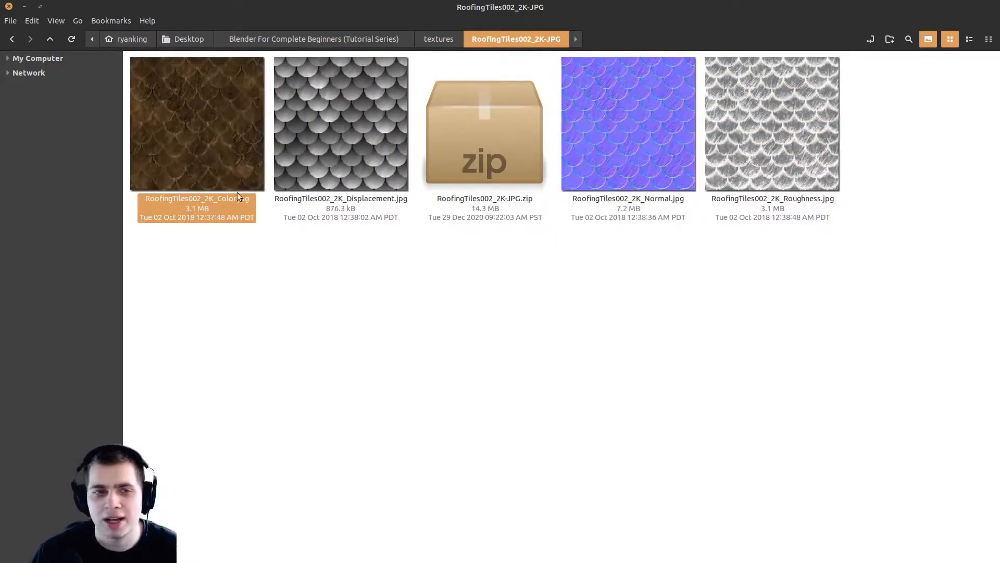
left_click_drag(801, 287, 655, 218)
left_click(197, 183)
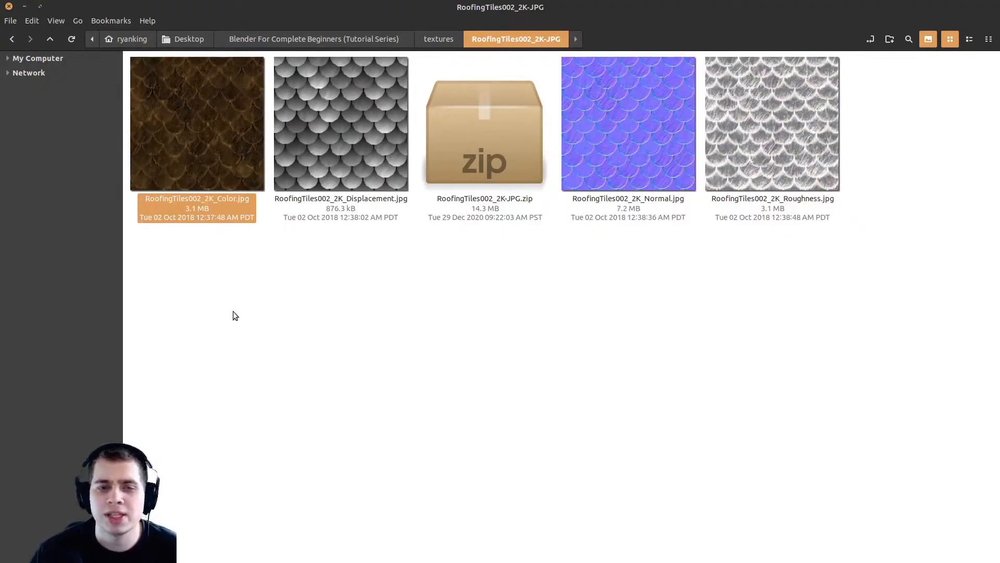
left_click(314, 254)
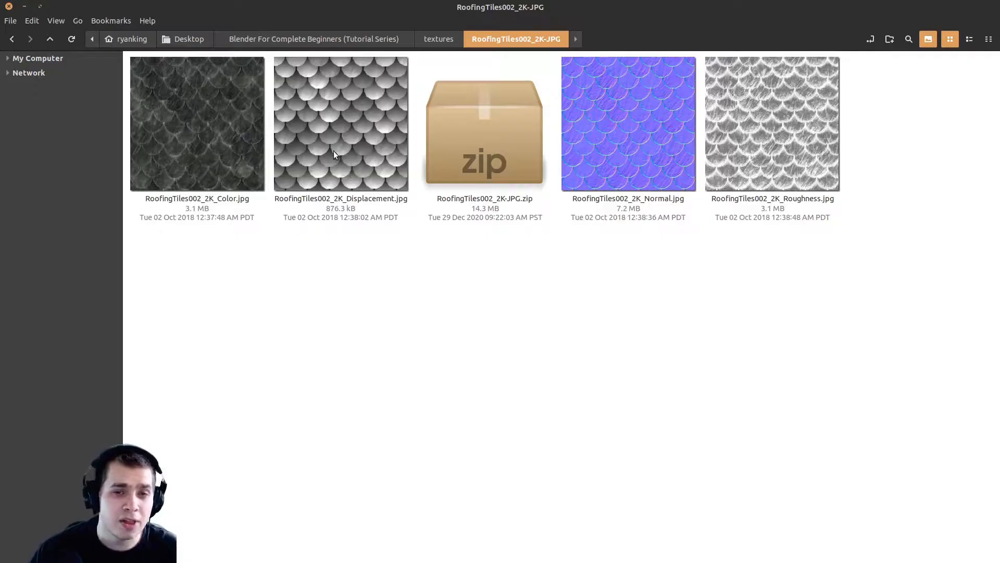
left_click(342, 160)
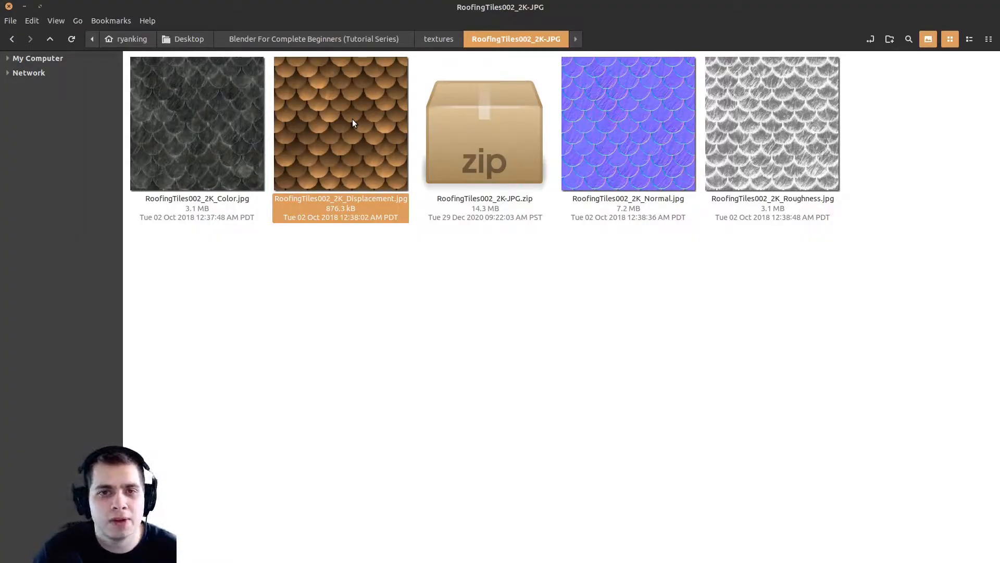
Open the Concrete020_4K-JPG folder in textures and examine its color, displacement, normal and roughness maps
left_click(439, 39)
double_click(139, 82)
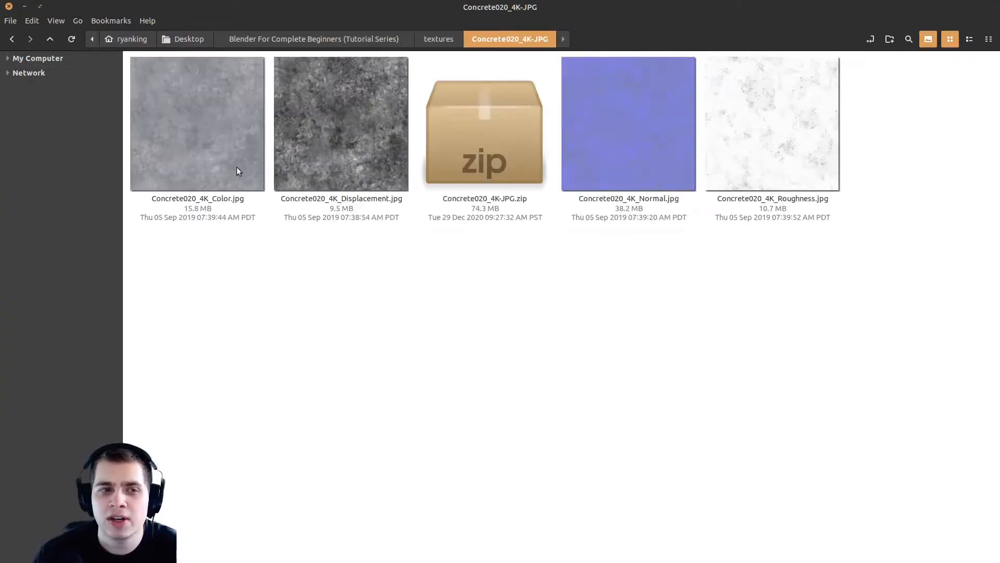
left_click(377, 179)
left_click(379, 255)
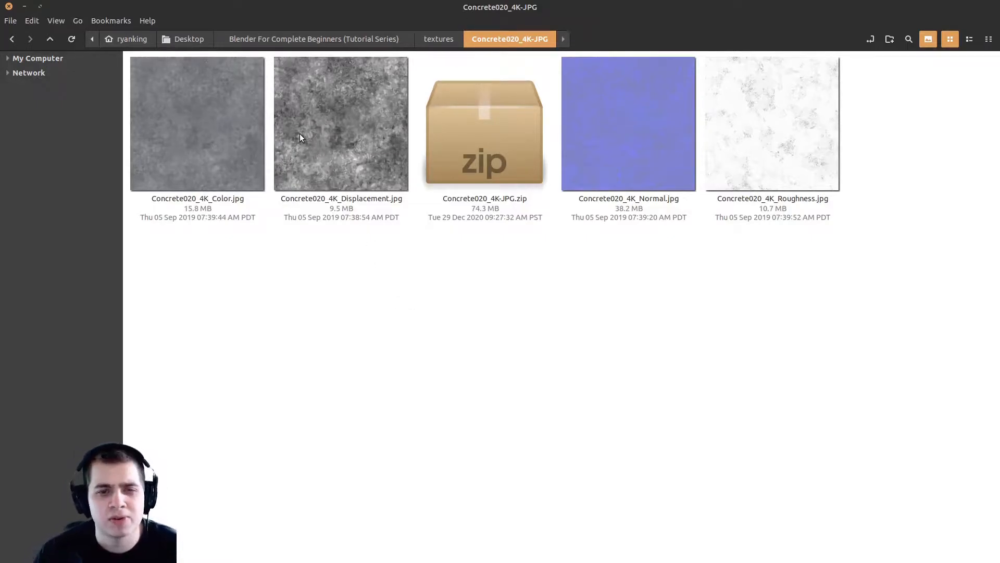
left_click(200, 129)
left_click(578, 139)
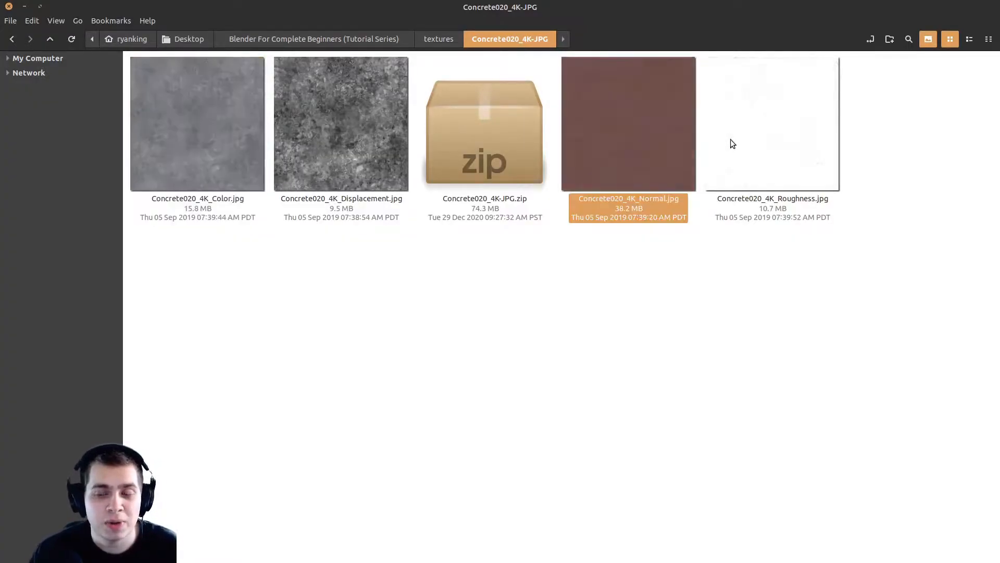
left_click(734, 140)
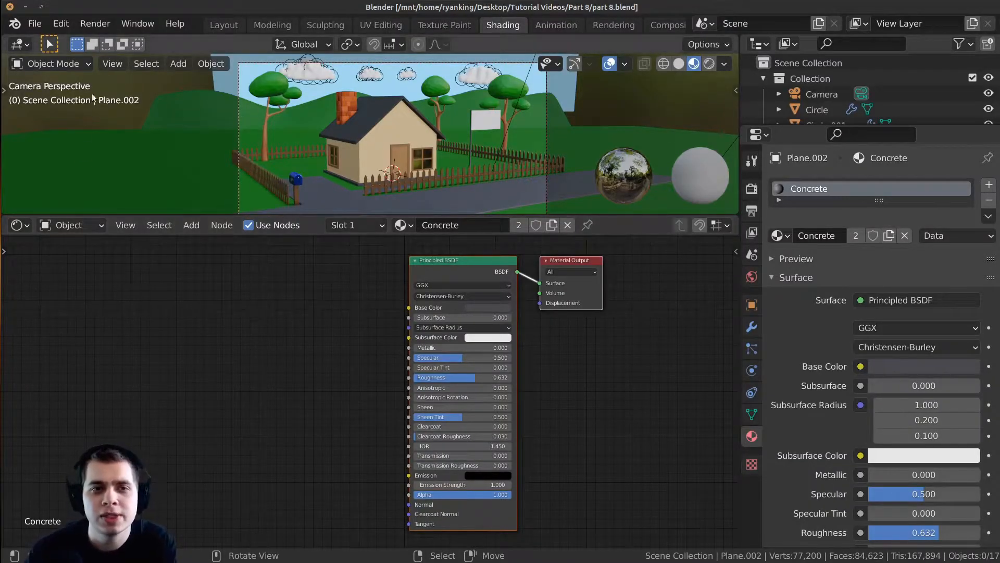
In Blender's Layout workspace, add a cube mesh and move it into the empty space above the house
left_click(219, 32)
scroll(440, 299, "down", 3)
mouse_move(440, 299)
middle_mouse_down()
mouse_move(456, 258)
mouse_move(566, 186)
middle_mouse_up()
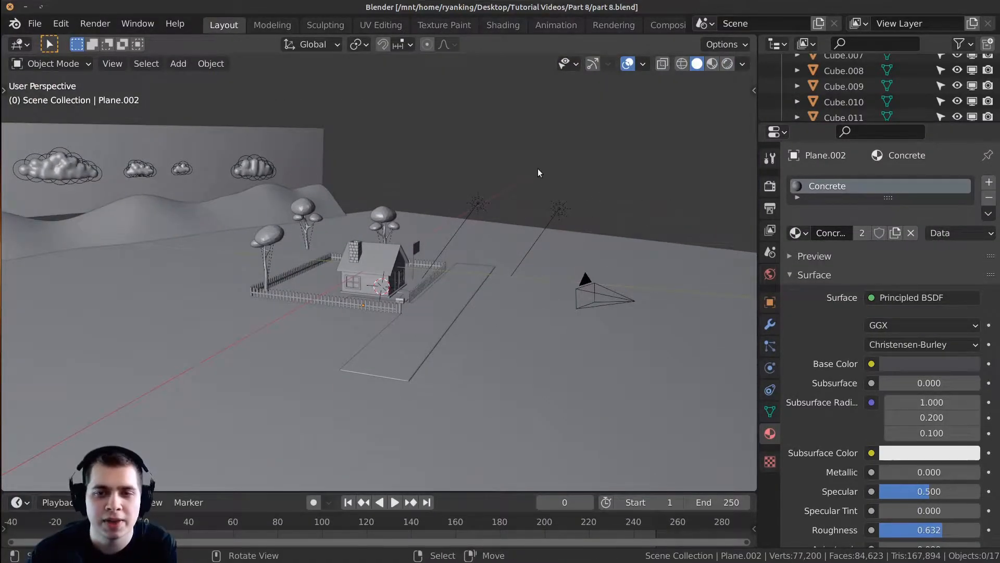
key("shift+a")
mouse_move(536, 164)
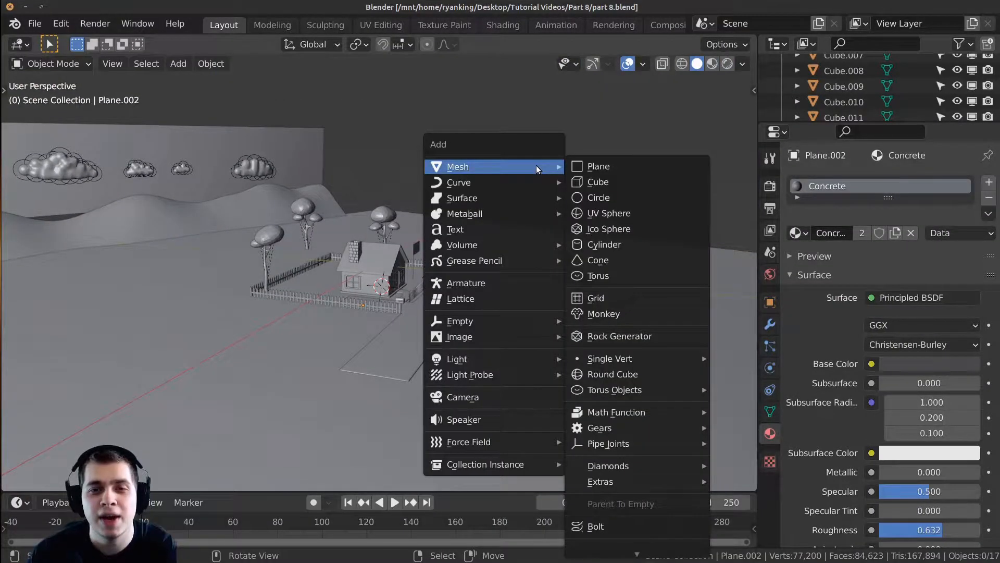
left_click(597, 184)
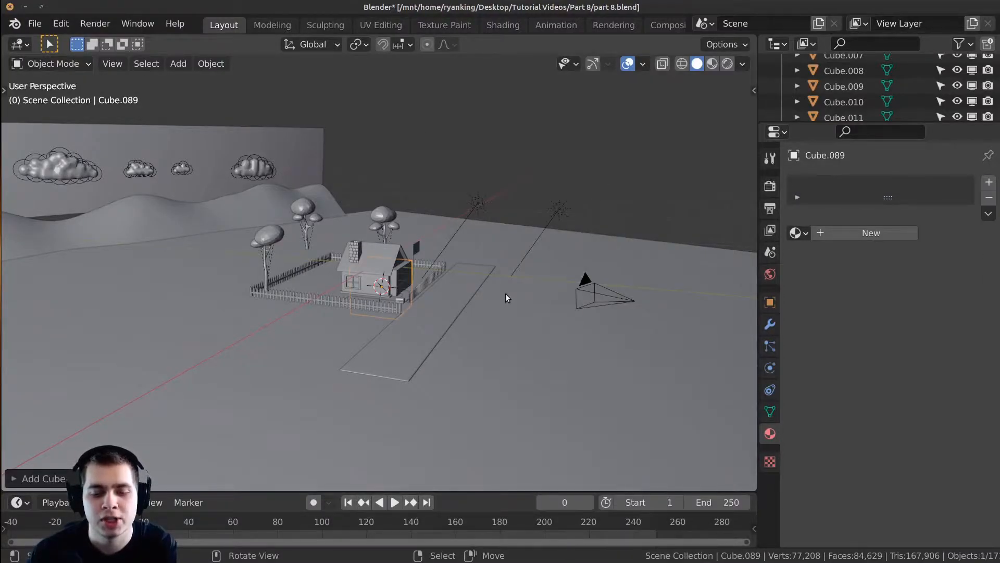
key("g")
left_click(555, 172)
key("n")
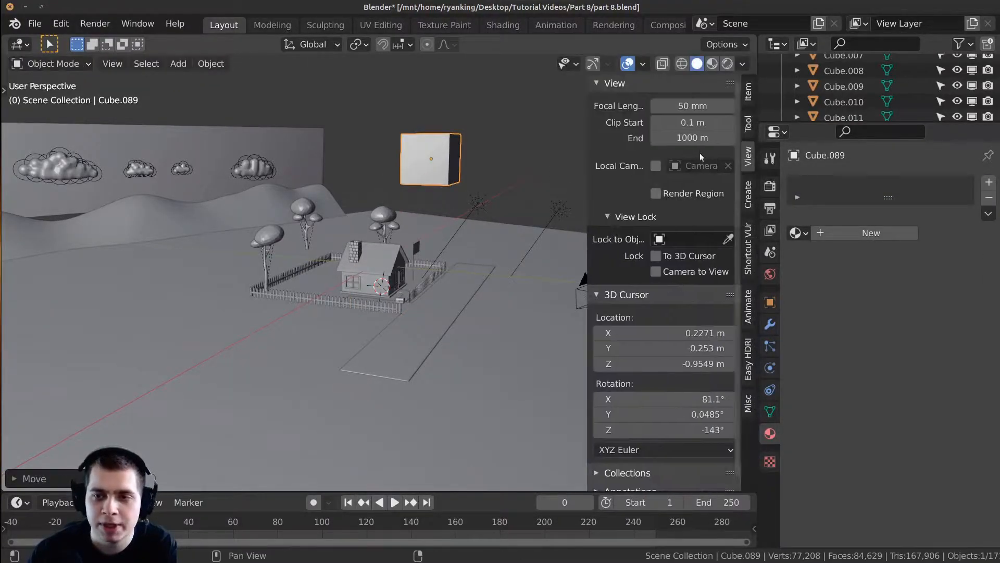
left_click(748, 359)
key("n")
Isolate the new cube in local view and look at it from several angles
middle_click_drag(584, 396, 563, 422)
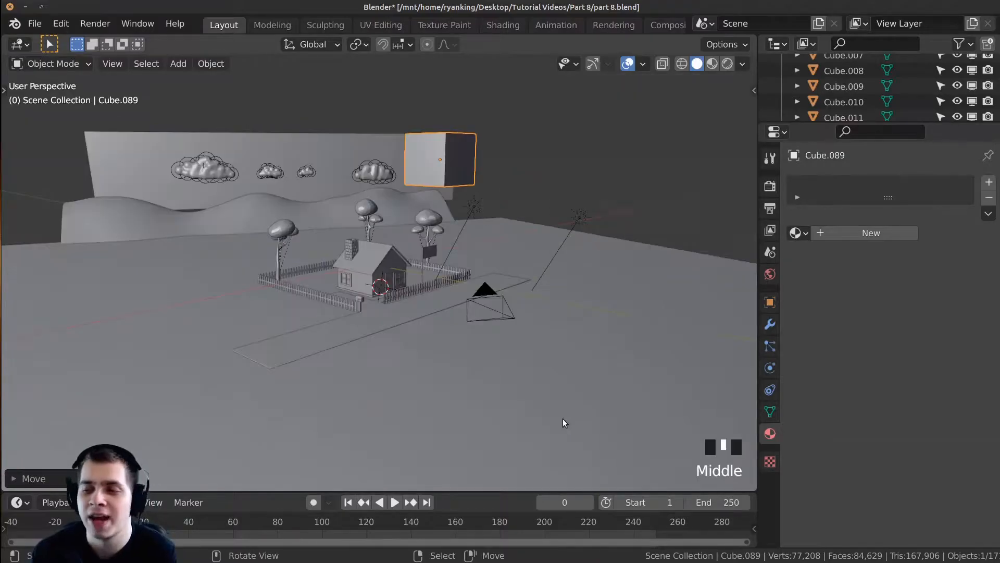
middle_click_drag(527, 233, 492, 254, "shift")
scroll(490, 224, "up", 2)
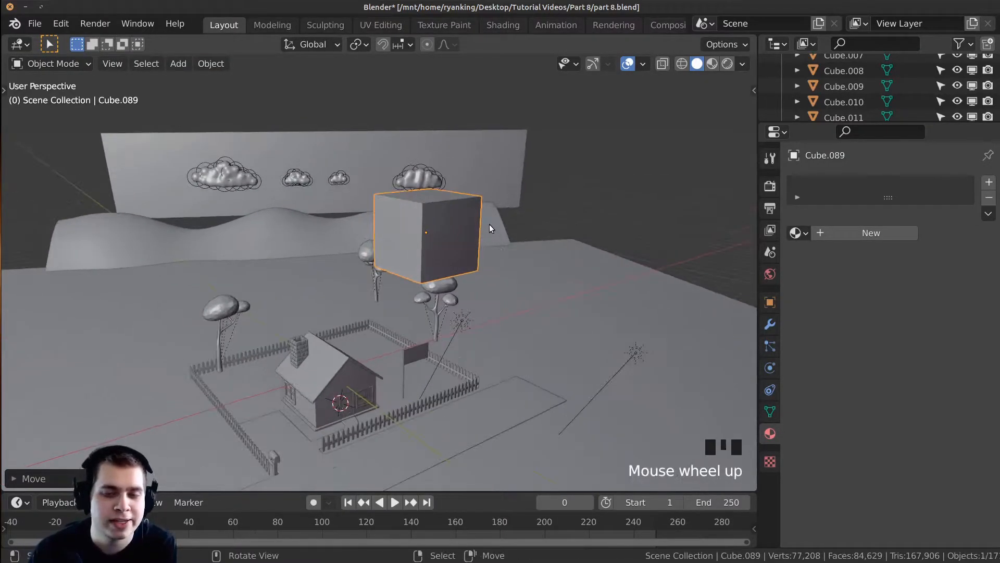
key("slash")
scroll(492, 228, "down", 2)
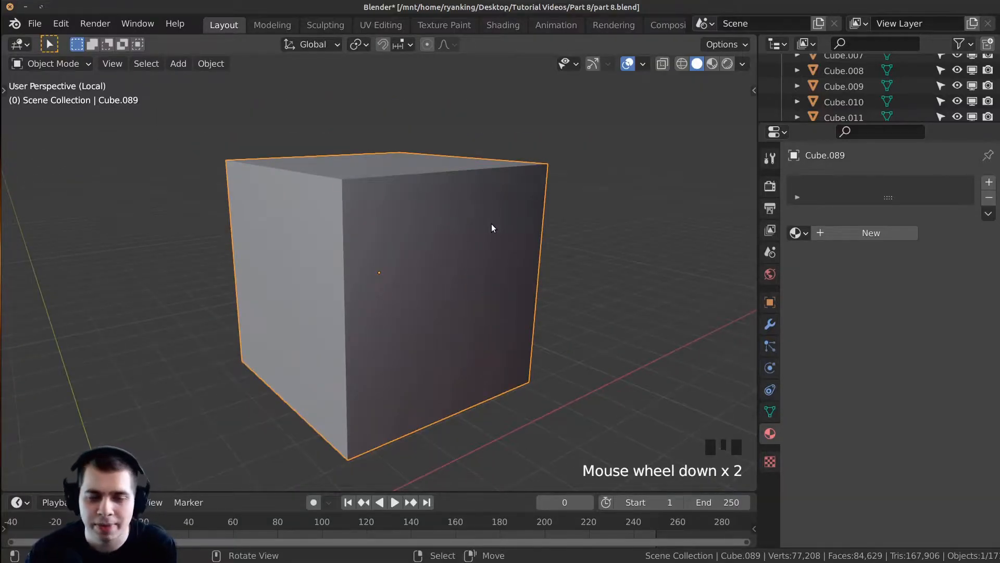
middle_click_drag(491, 225, 421, 235)
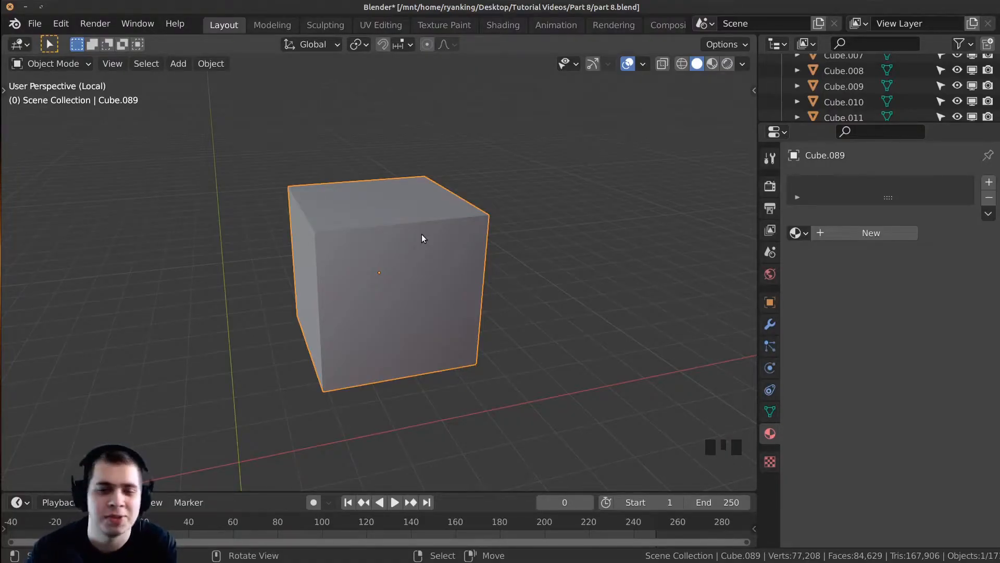
middle_click_drag(424, 196, 482, 275)
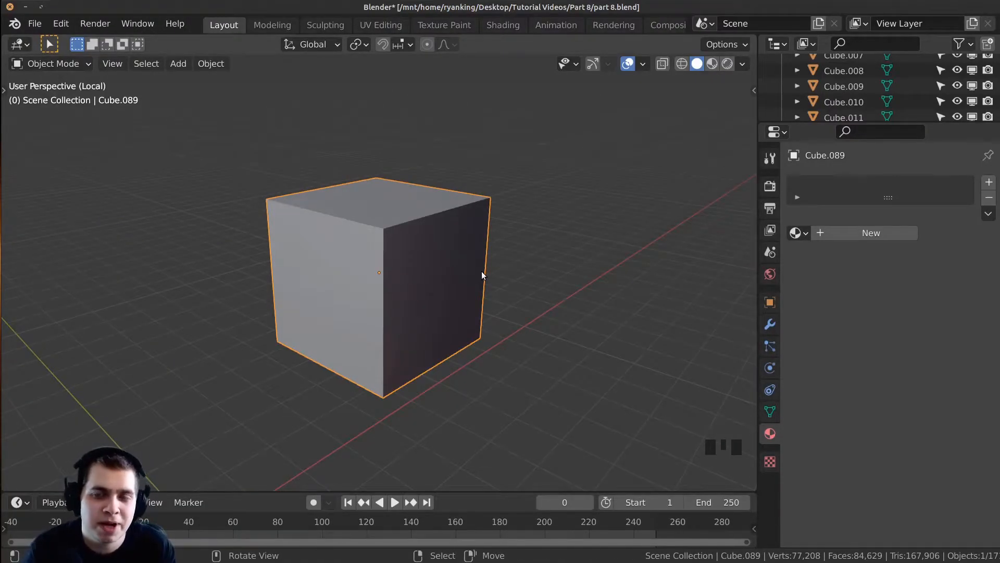
middle_click_drag(406, 322, 373, 291)
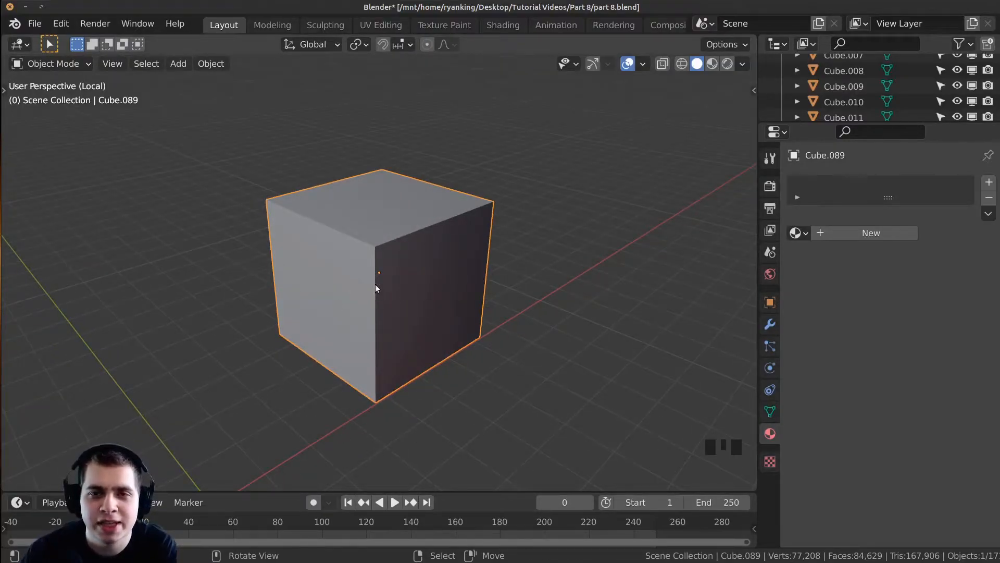
In the Shading workspace, frame the cube, isolate it in local view and enlarge the 3D viewport
left_click(502, 24)
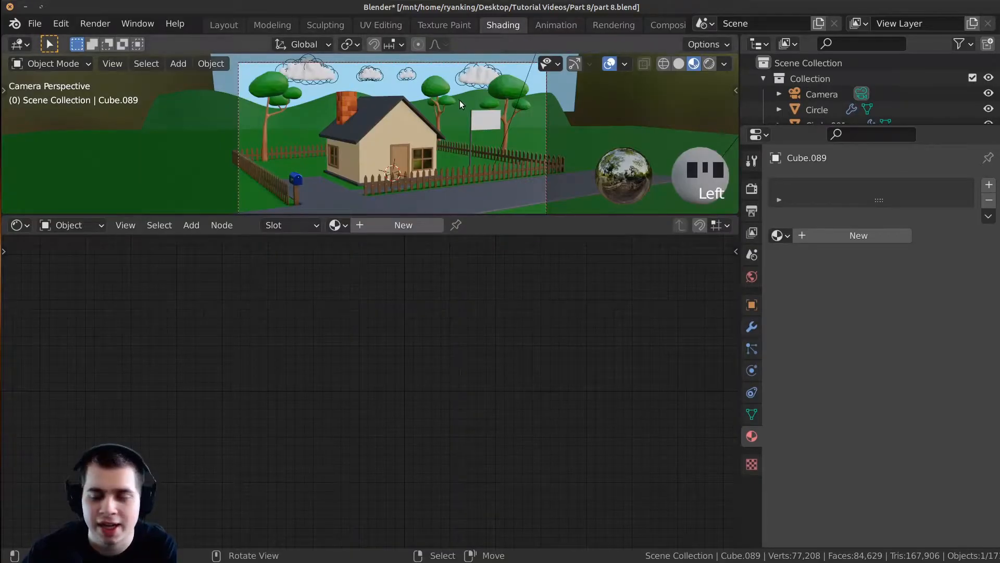
key("KP_Decimal")
middle_click_drag(460, 100, 480, 141)
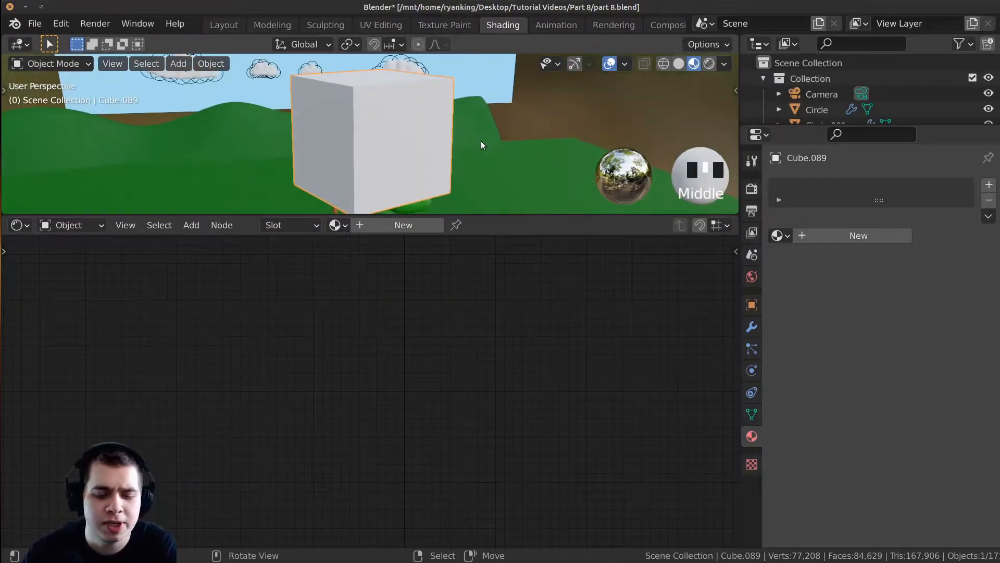
key("slash")
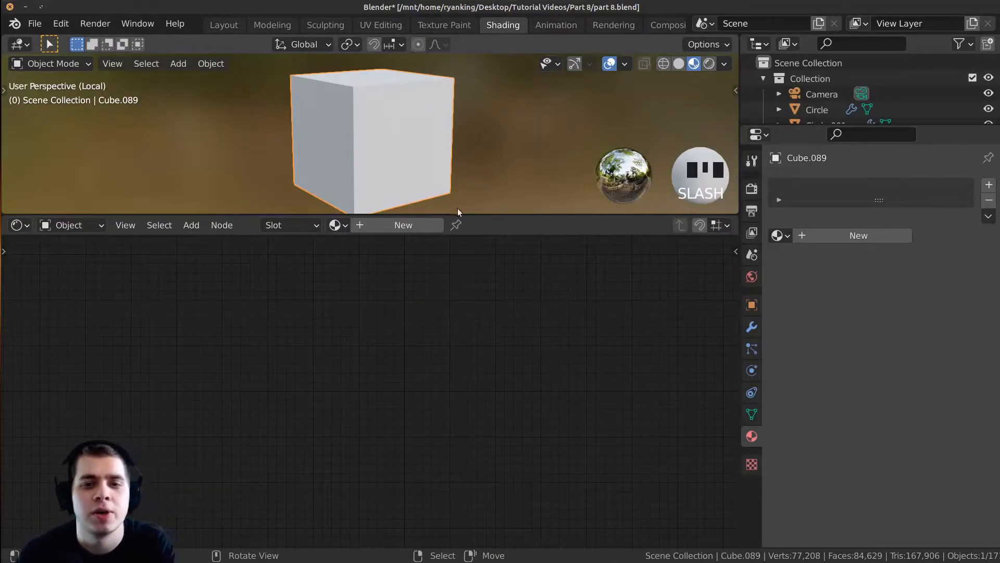
left_click_drag(460, 214, 459, 273)
left_click(452, 196)
mouse_move(452, 195)
middle_mouse_down()
mouse_move(442, 223)
mouse_move(458, 196)
middle_mouse_up()
left_click(395, 216)
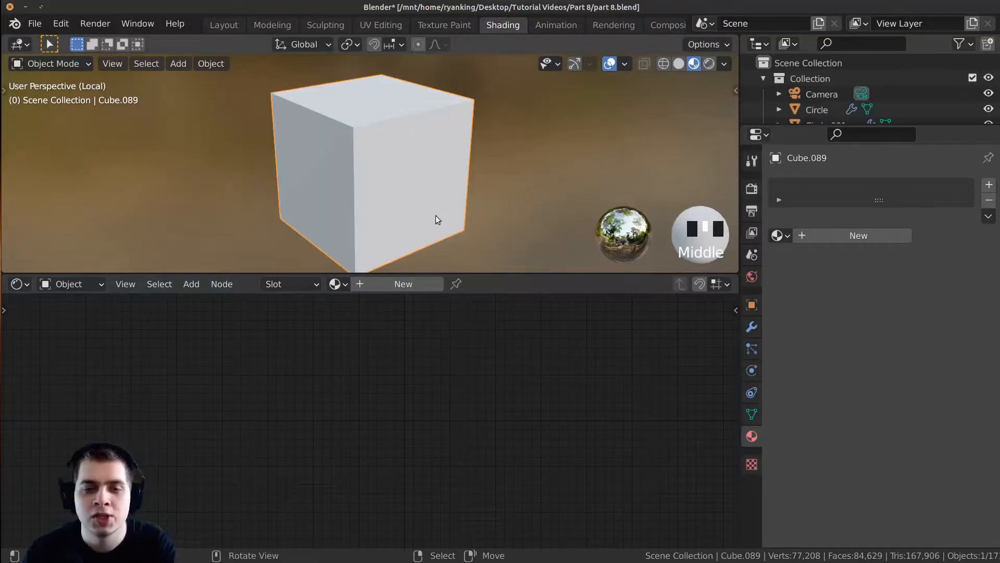
Create a new material for the cube and bring RoofingTiles002_2K_Color.jpg into its node tree as an image texture node
left_click(399, 283)
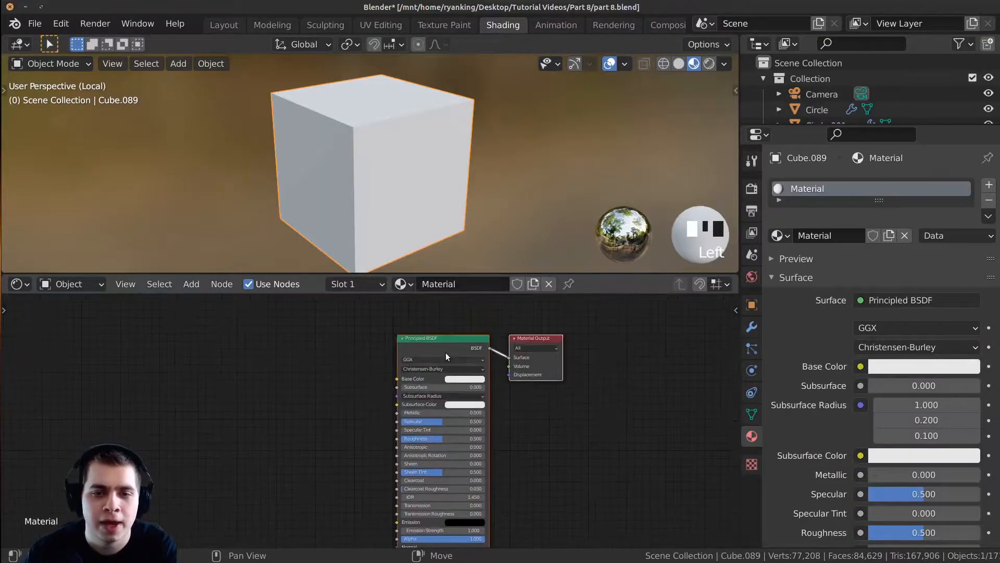
left_click_drag(451, 326, 428, 328)
middle_click_drag(435, 341, 433, 356)
left_click_drag(432, 354, 425, 342)
scroll(398, 352, "up", 1)
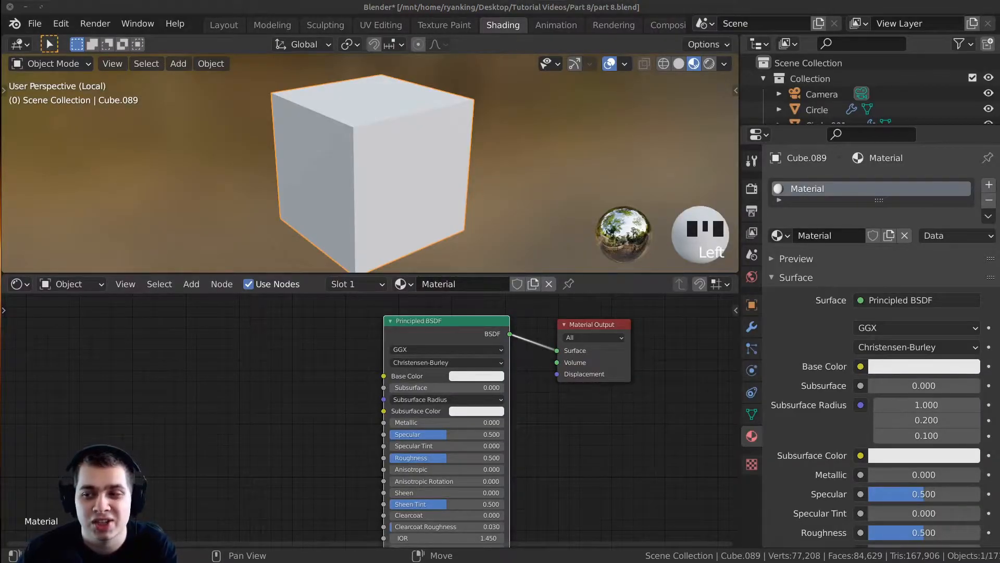
left_click_drag(0, 432, 244, 431)
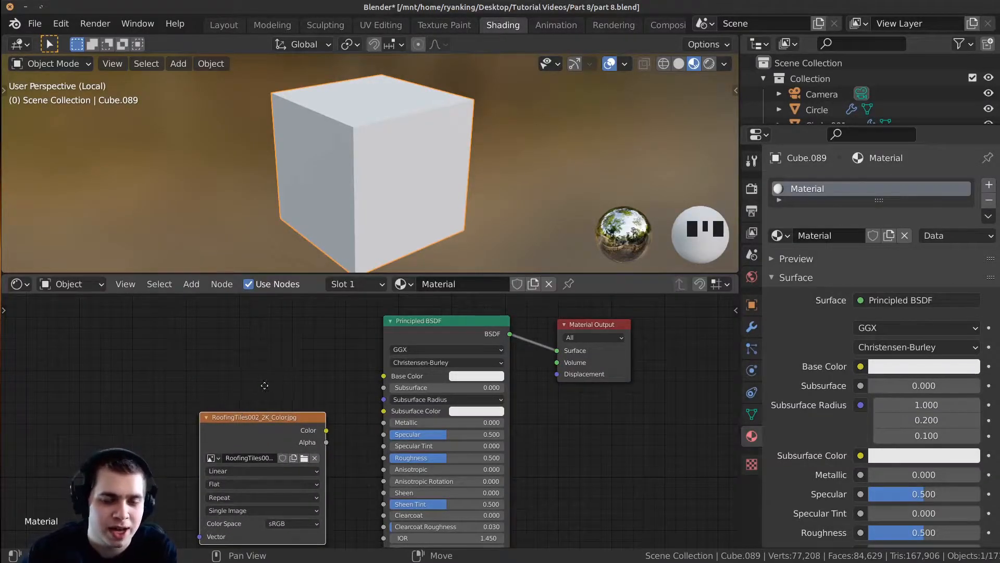
middle_click_drag(263, 386, 283, 382)
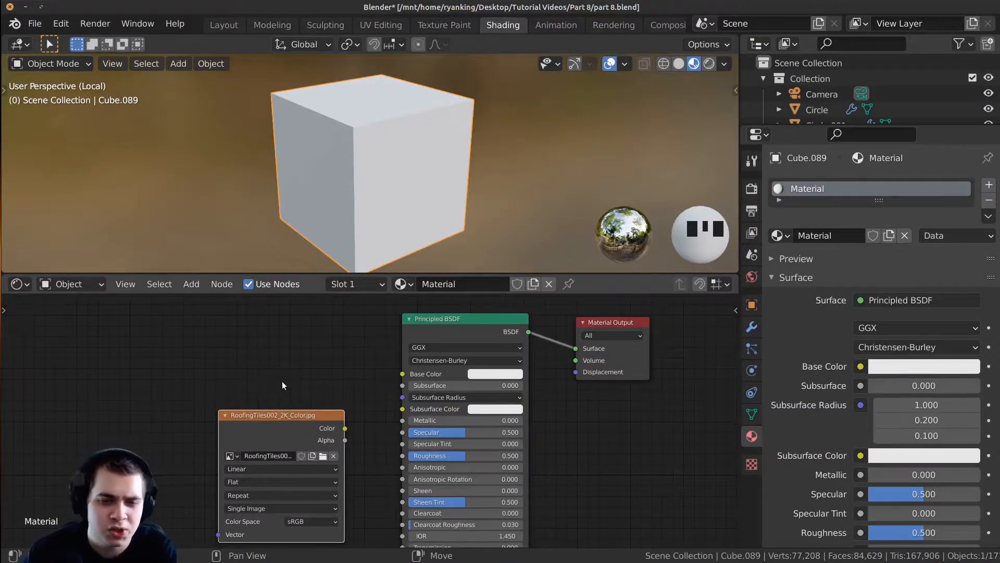
Add an empty Image Texture node and place it beside and slightly above the RoofingTiles002_2K_Color.jpg node
key("shift+a")
left_click(204, 338)
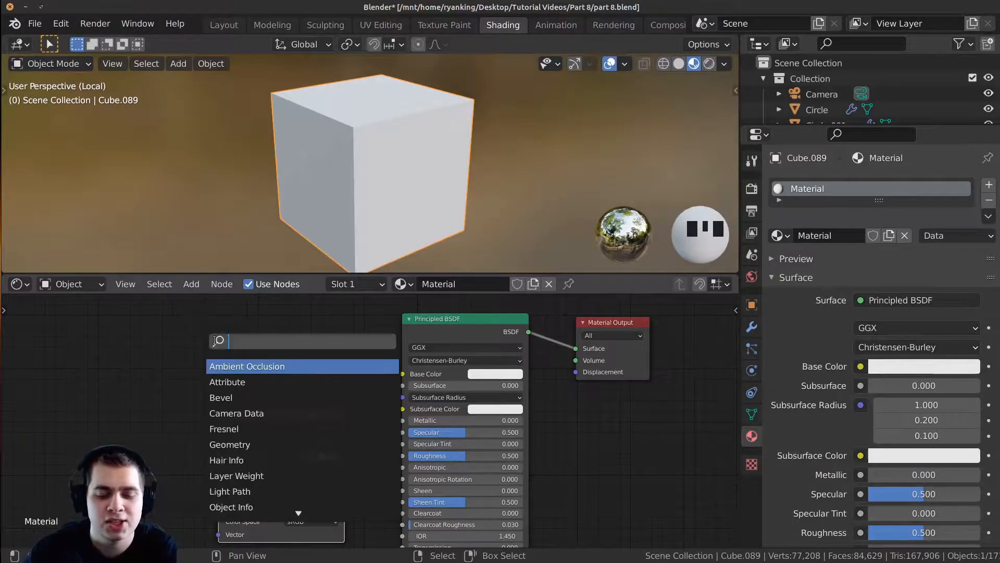
type("im")
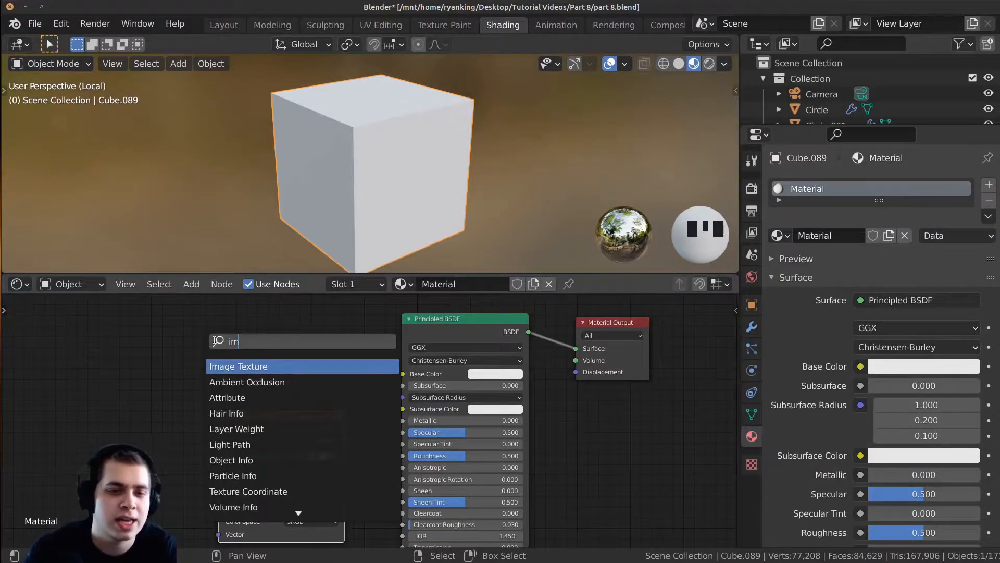
left_click(254, 366)
left_click(136, 359)
middle_click_drag(159, 365, 253, 383)
left_click_drag(244, 361, 233, 361)
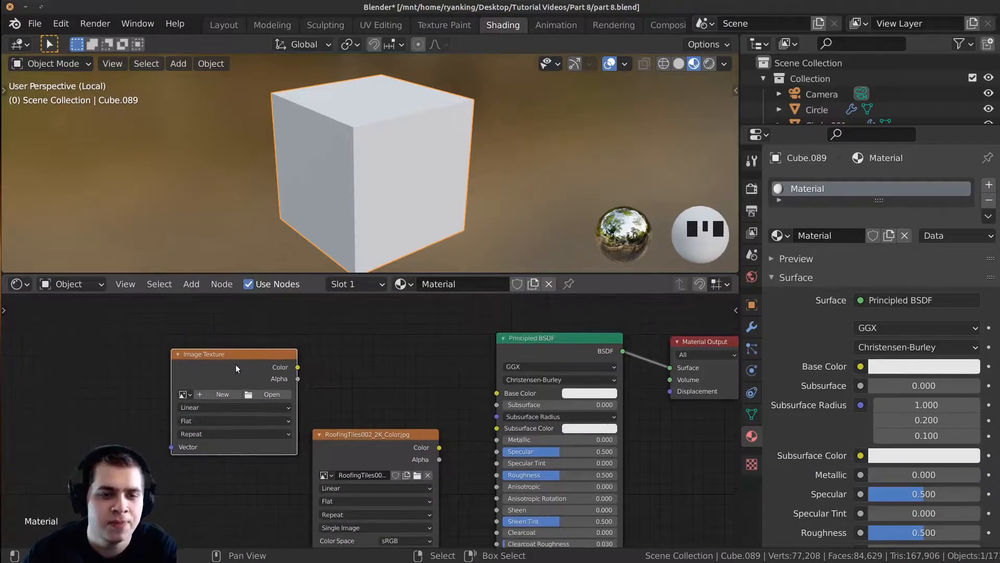
Load RoofingTiles002_2K_Color.jpg into the empty Image Texture node and delete this duplicate node from the material
left_click(265, 394)
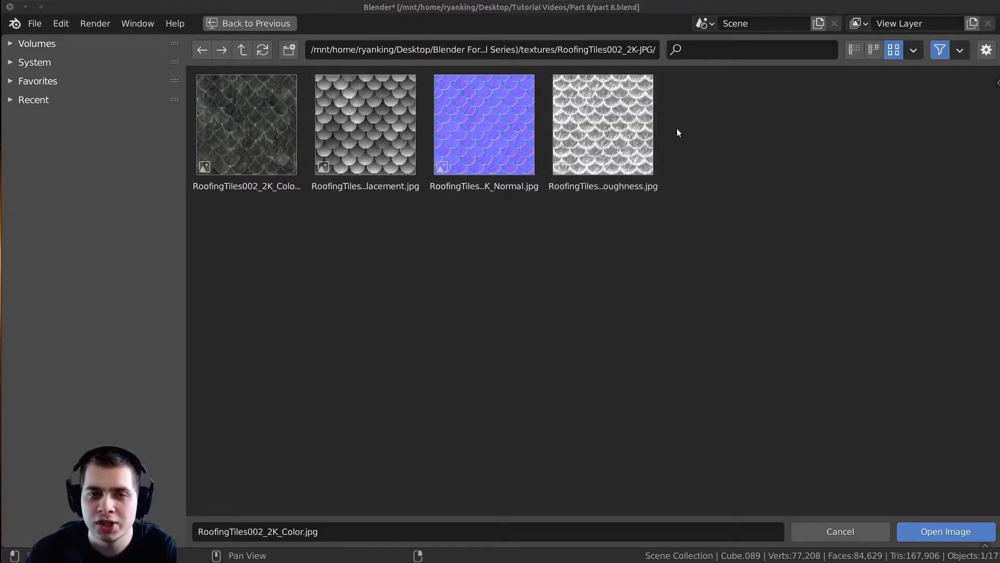
left_click(254, 127)
double_click(264, 126)
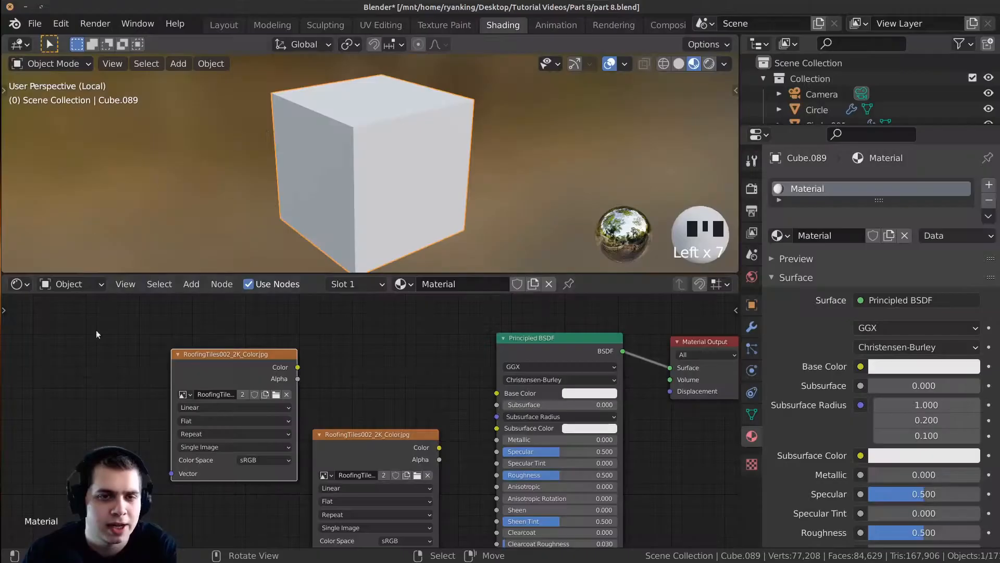
left_click_drag(267, 353, 221, 340)
key("x")
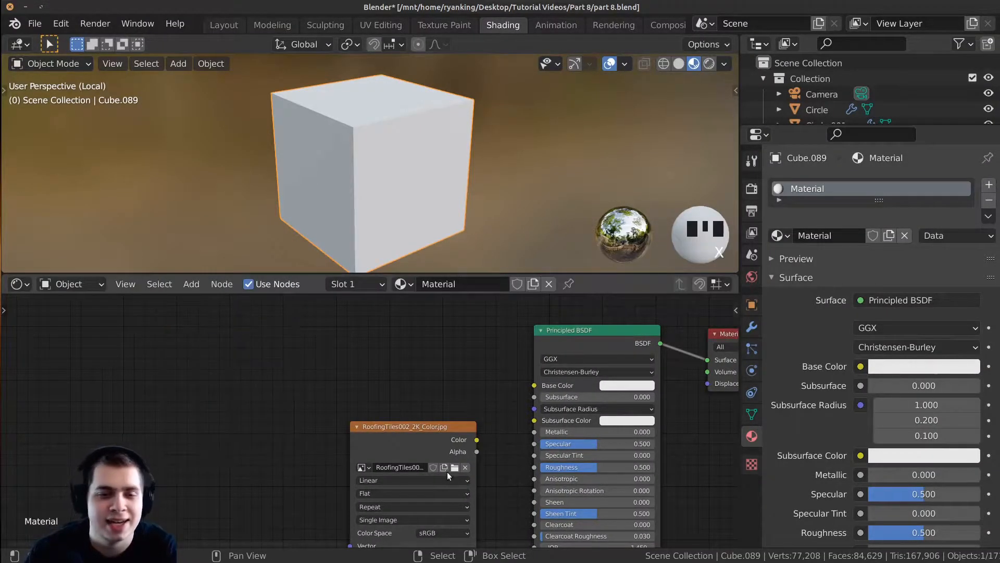
Move the remaining colour texture node away from the Principled BSDF and make the shader's Base Color slightly darker
left_click_drag(399, 442, 261, 371)
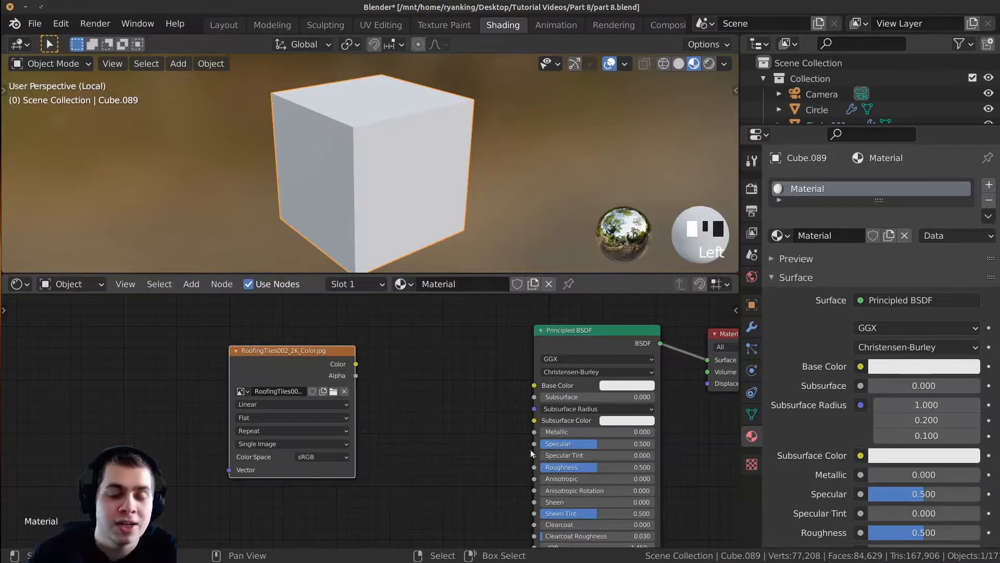
left_click(627, 386)
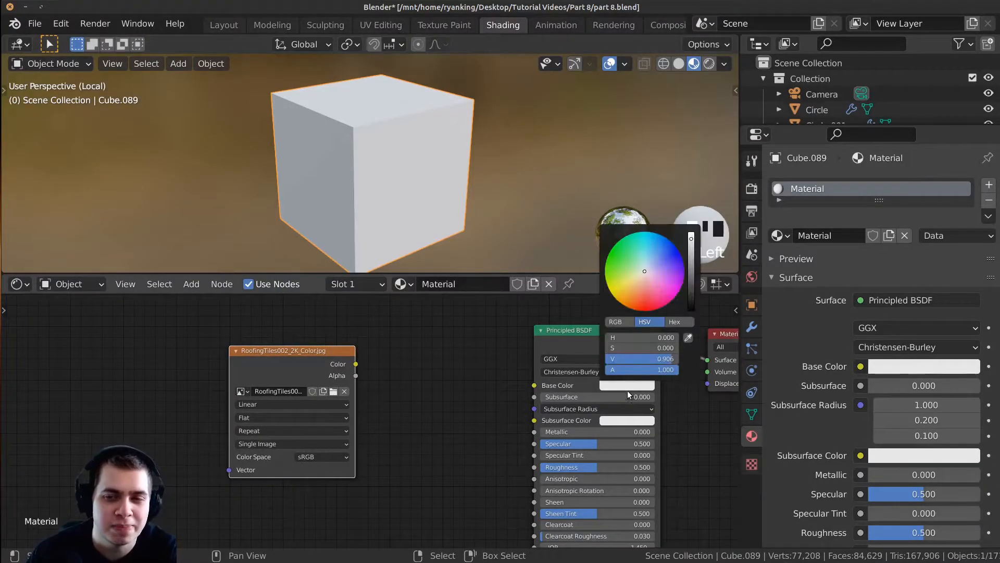
left_click_drag(692, 246, 692, 242)
Connect the RoofingTiles002_2K_Color.jpg node's Color output to the Principled BSDF's Base Color and enlarge the 3D viewport
left_click_drag(332, 363, 298, 361)
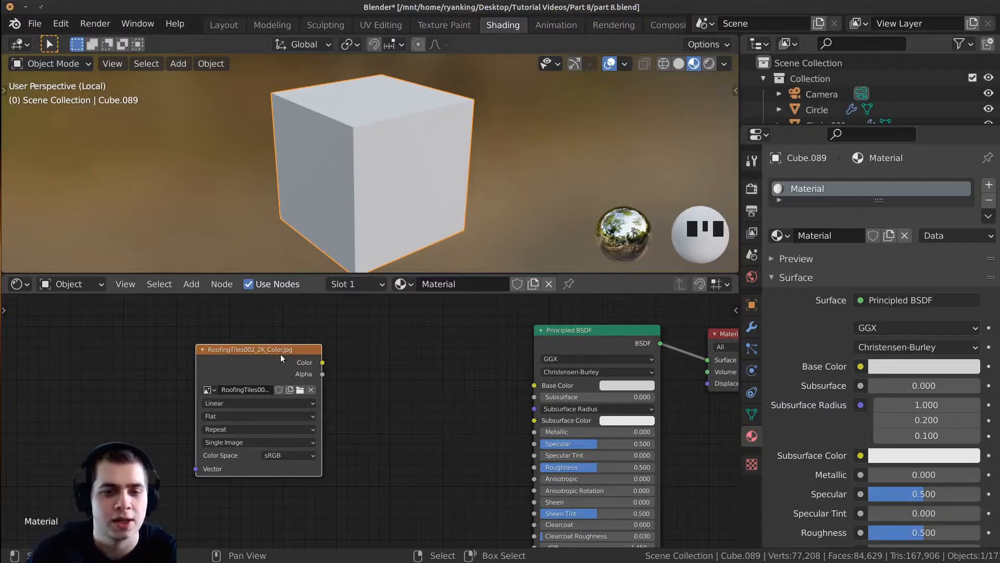
left_click_drag(323, 363, 540, 389)
left_click_drag(279, 350, 352, 373)
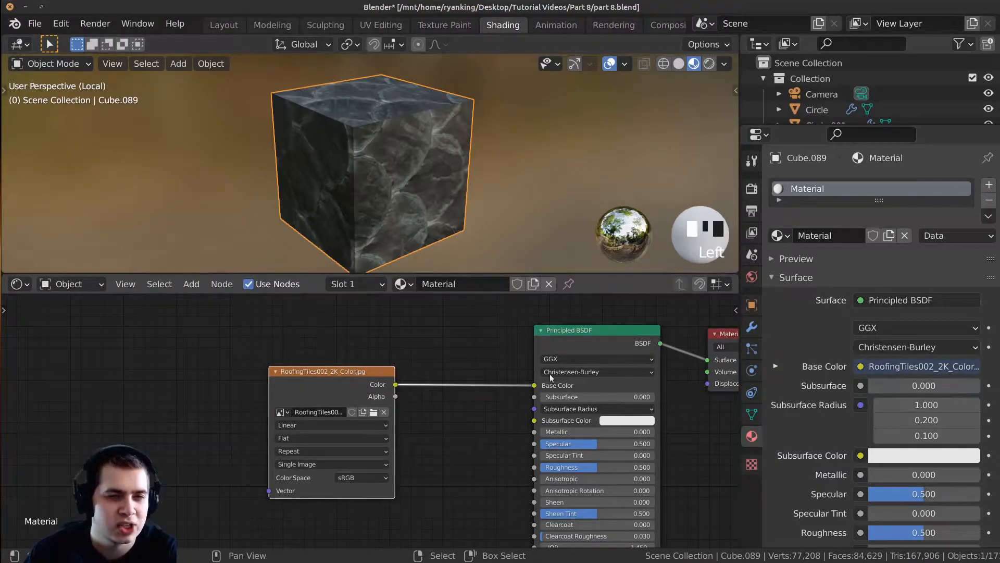
middle_click_drag(495, 235, 466, 186)
scroll(433, 157, "down", 2)
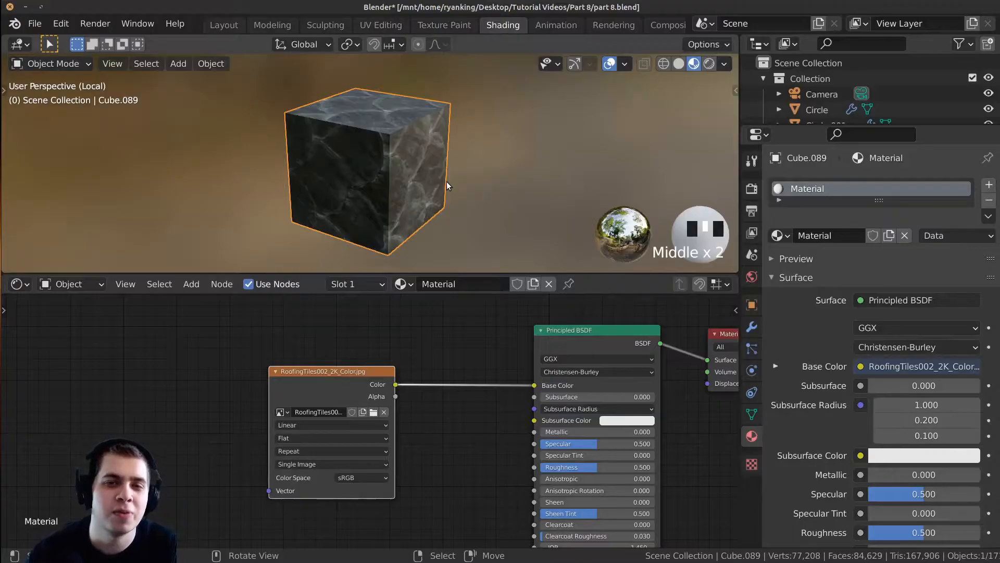
left_click_drag(452, 273, 428, 371)
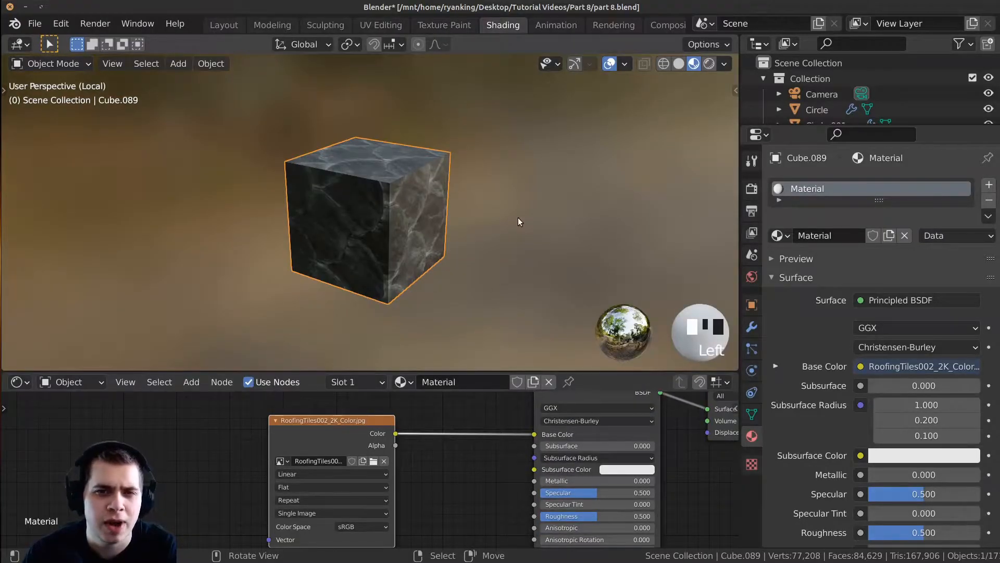
Switch to the UV Editing workspace and isolate the cube in local view
left_click(375, 24)
scroll(320, 116, "down", 6)
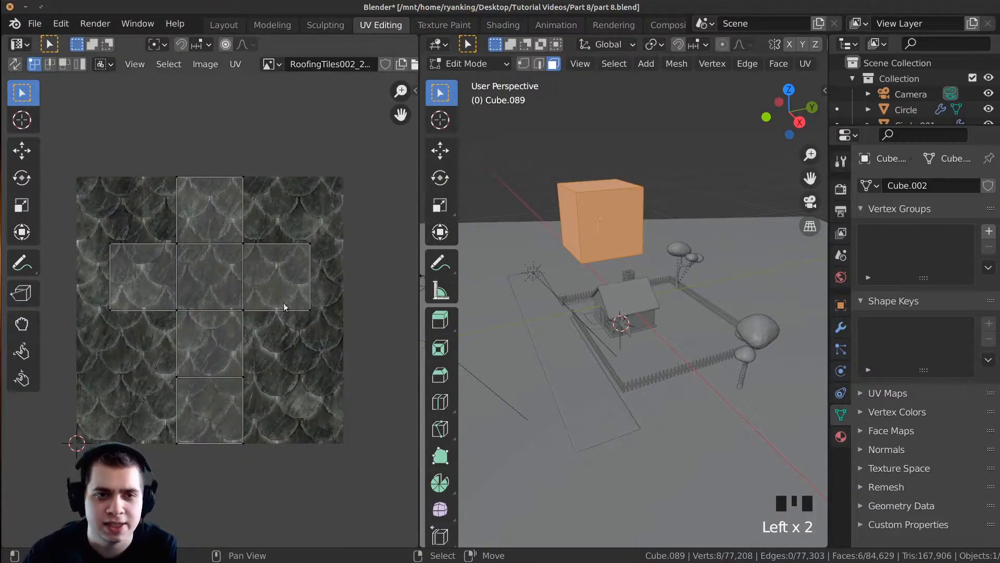
scroll(300, 313, "up", 1)
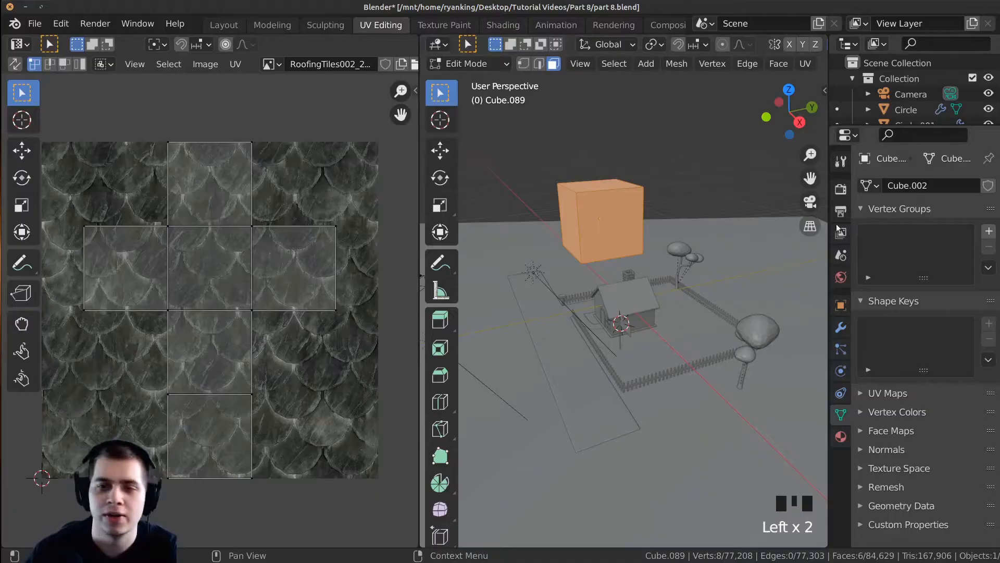
key("KP_0")
key("KP_Divide")
middle_click_drag(672, 234, 649, 271)
Select the cube's faces one at a time to compare each with its area in the UV layout
right_click(620, 260)
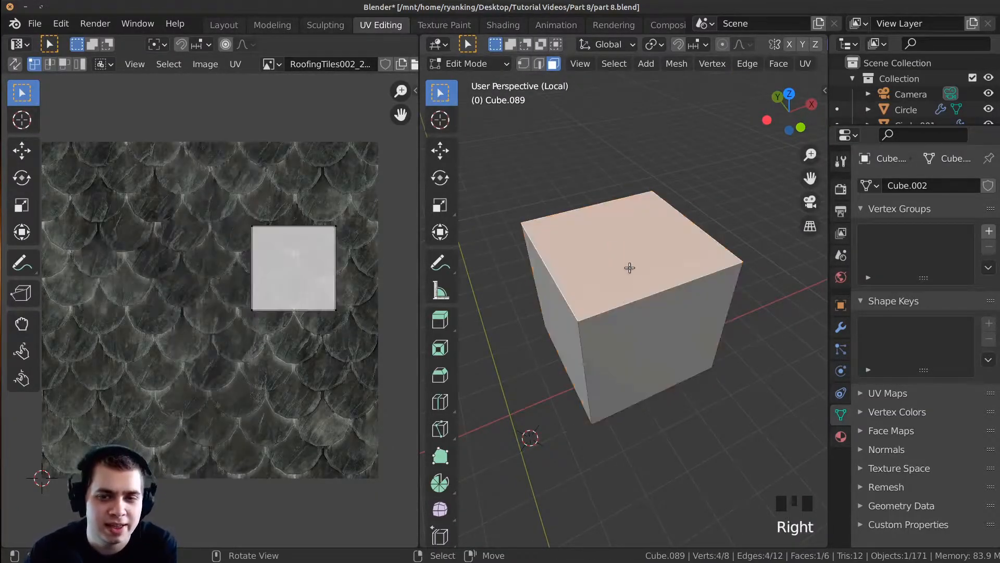
right_click(641, 336)
middle_click_drag(600, 280, 578, 335)
right_click(627, 257)
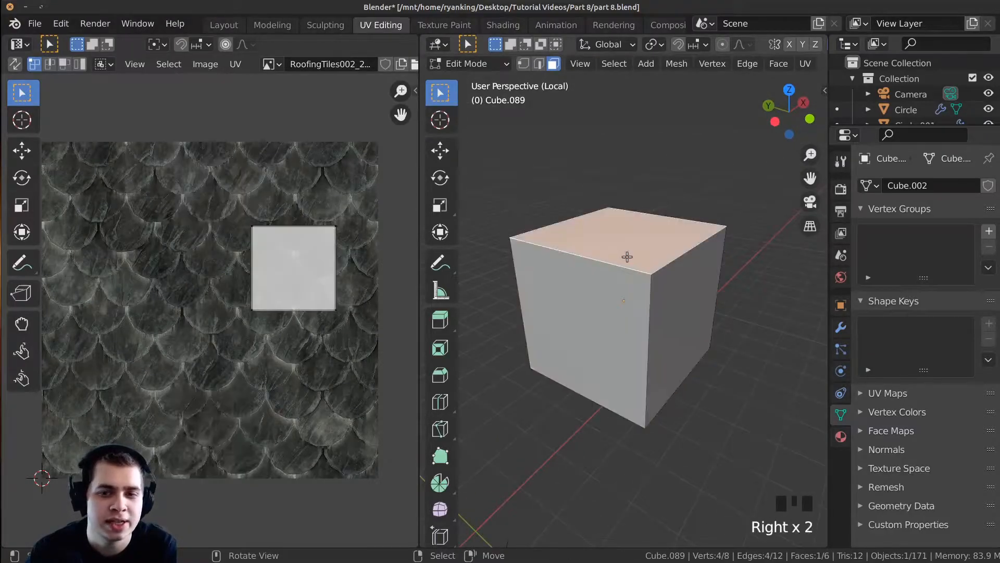
middle_click_drag(627, 257, 542, 224)
middle_click_drag(300, 275, 315, 282)
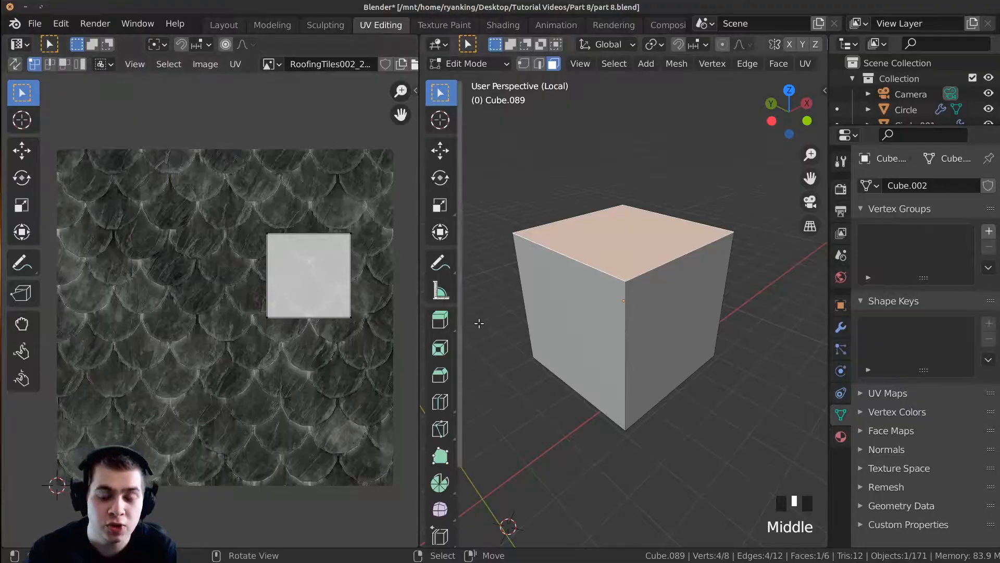
right_click(553, 330)
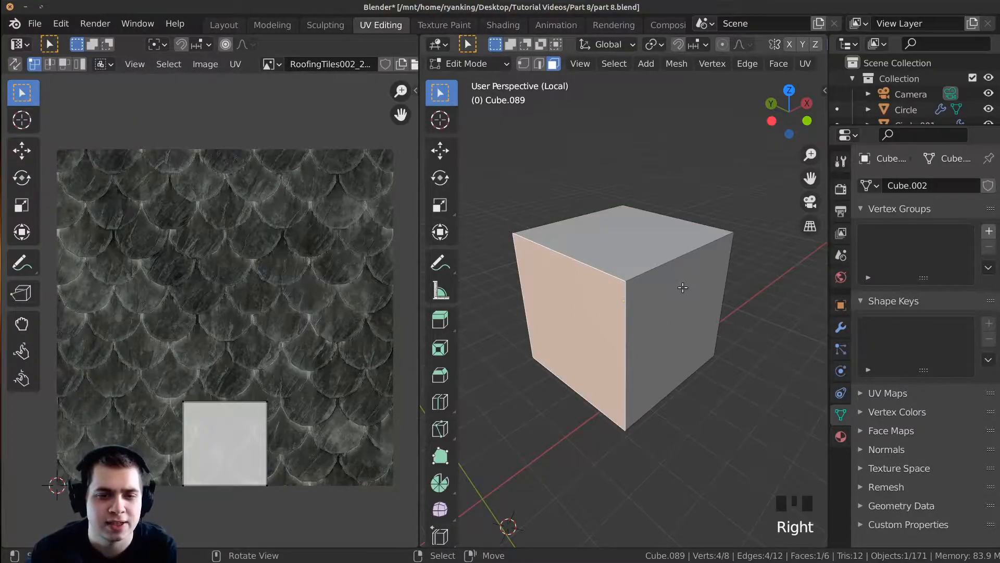
Select all of the cube's faces to examine the full UV layout, and clear the selection
key("a")
middle_click_drag(681, 287, 677, 302)
scroll(227, 282, "up", 1)
scroll(249, 304, "down", 1)
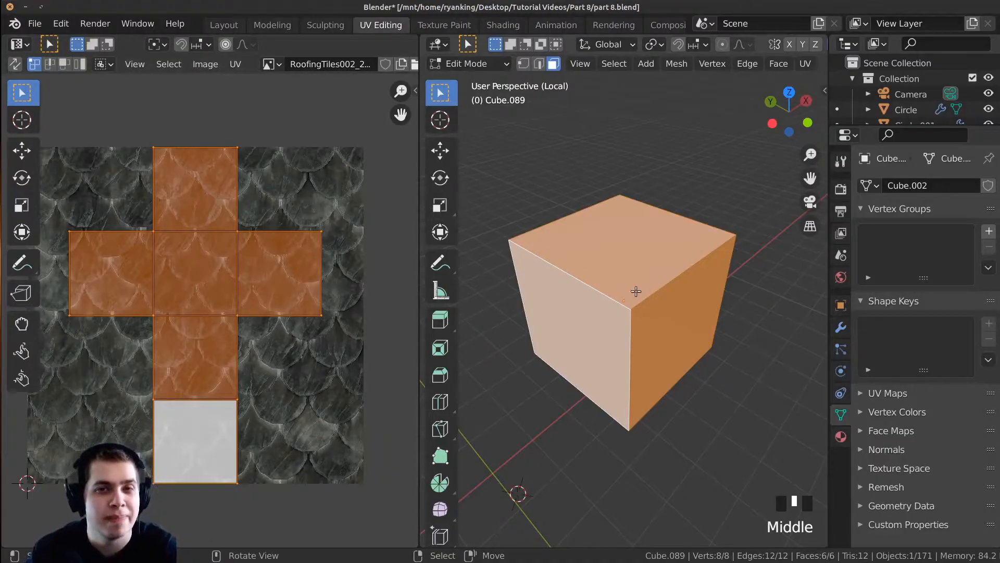
middle_click_drag(641, 288, 603, 271)
right_click(628, 250)
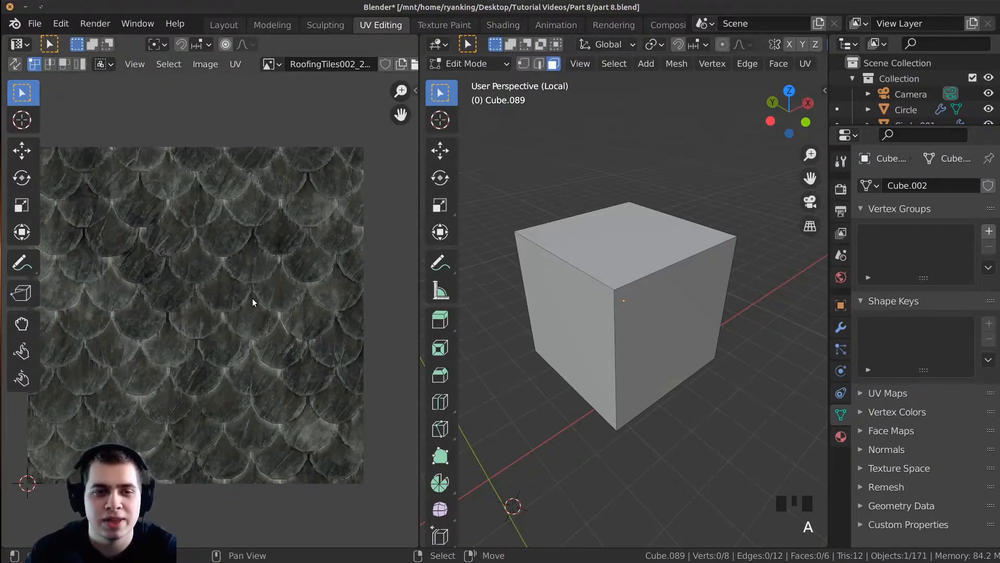
Hide the toolbars of the UV editor and 3D viewport and choose RoofingTiles002_2K_Color.jpg as the UV editor's image
key("t")
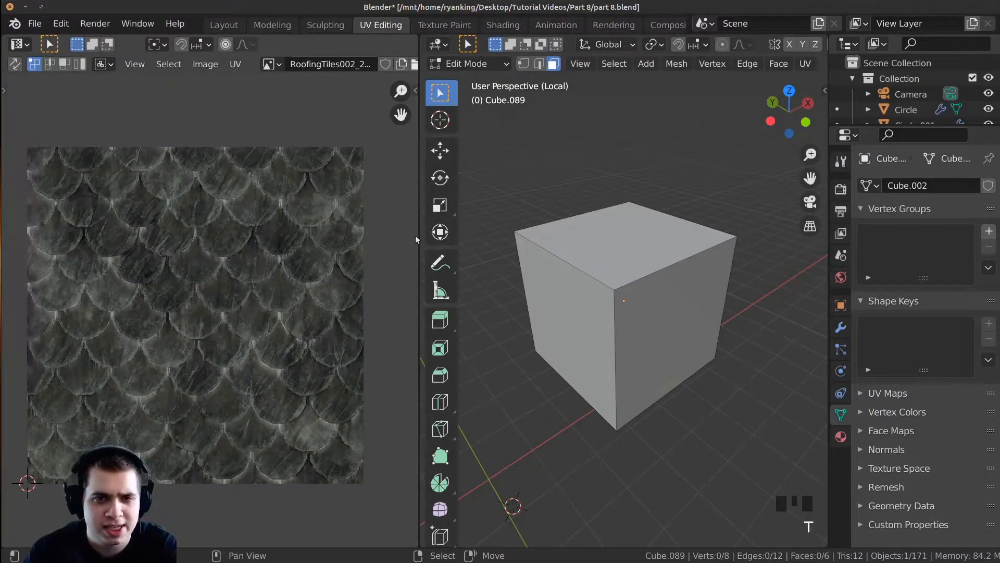
key("t")
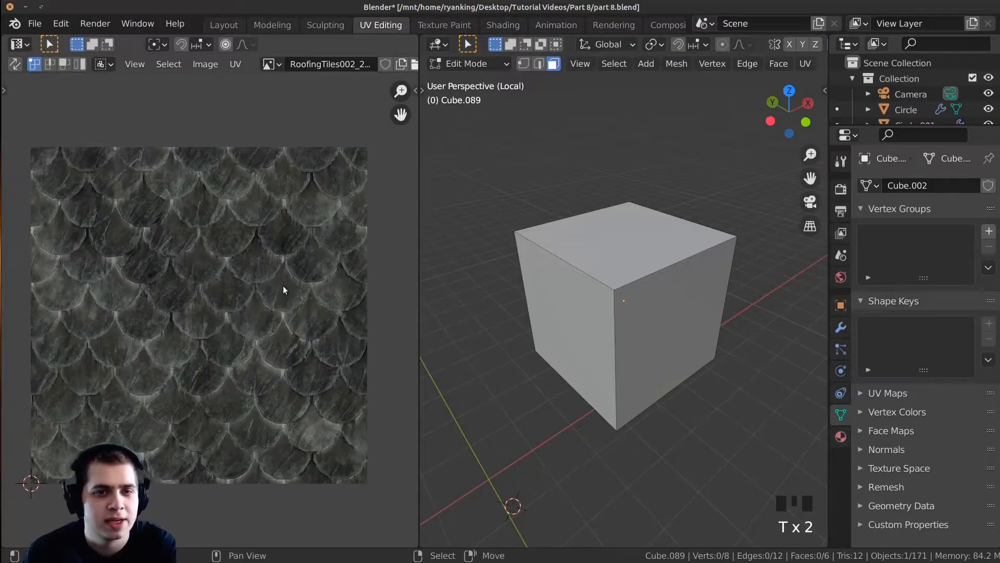
scroll(283, 285, "up", 1)
middle_click_drag(283, 279, 295, 273)
scroll(295, 274, "down", 1)
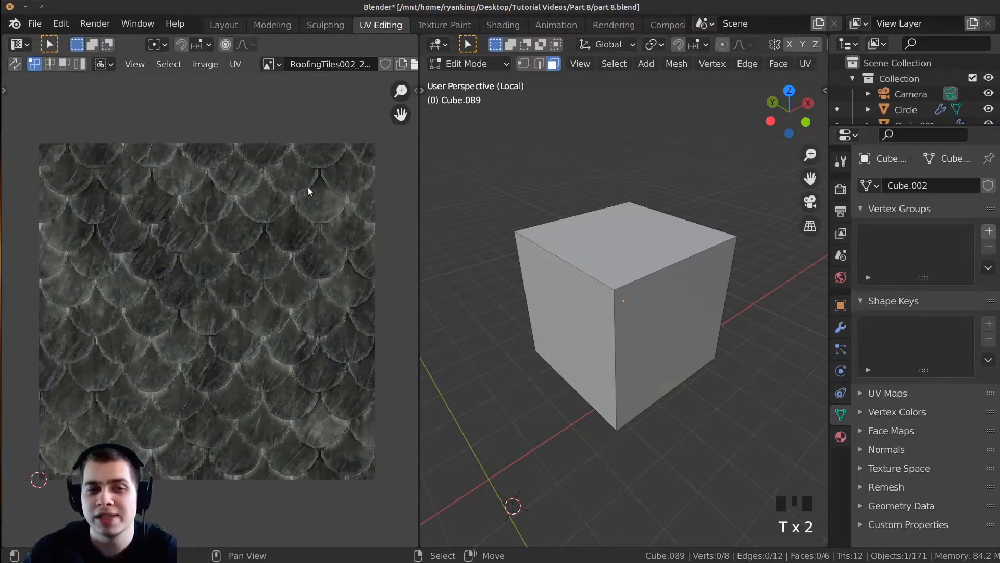
left_click(273, 64)
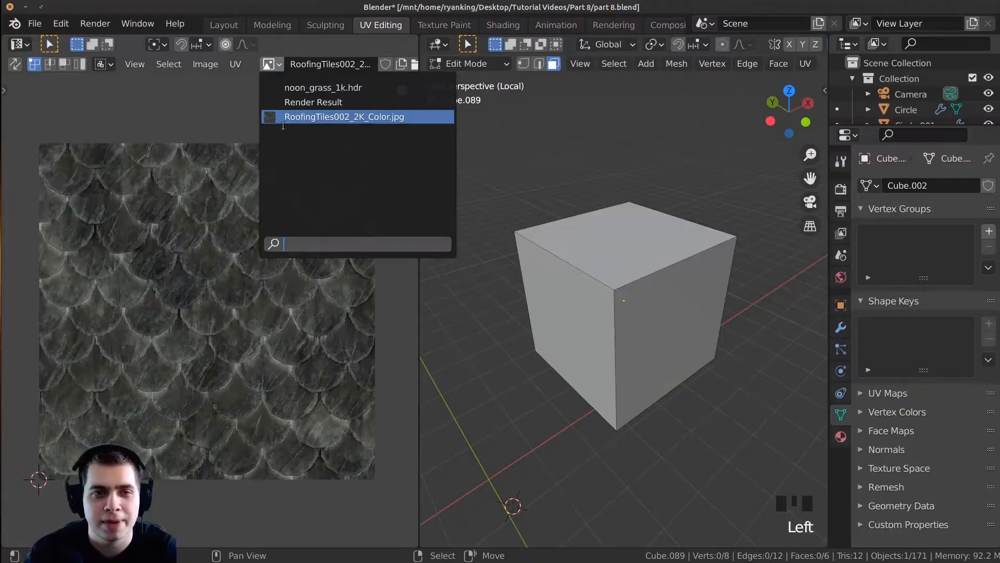
left_click(284, 117)
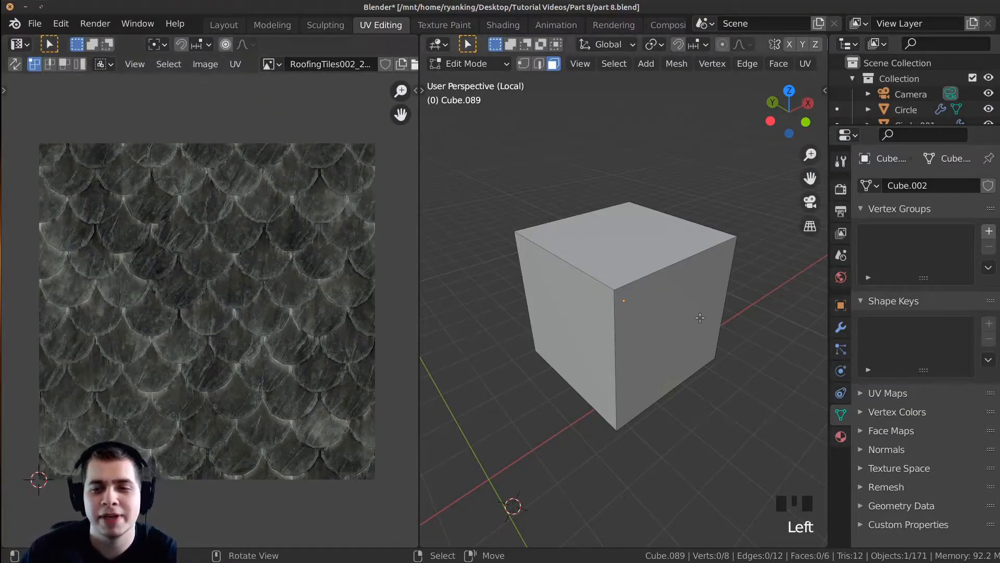
Switch the cube to Object Mode and back to Edit Mode, and select all of its faces
right_click(629, 217)
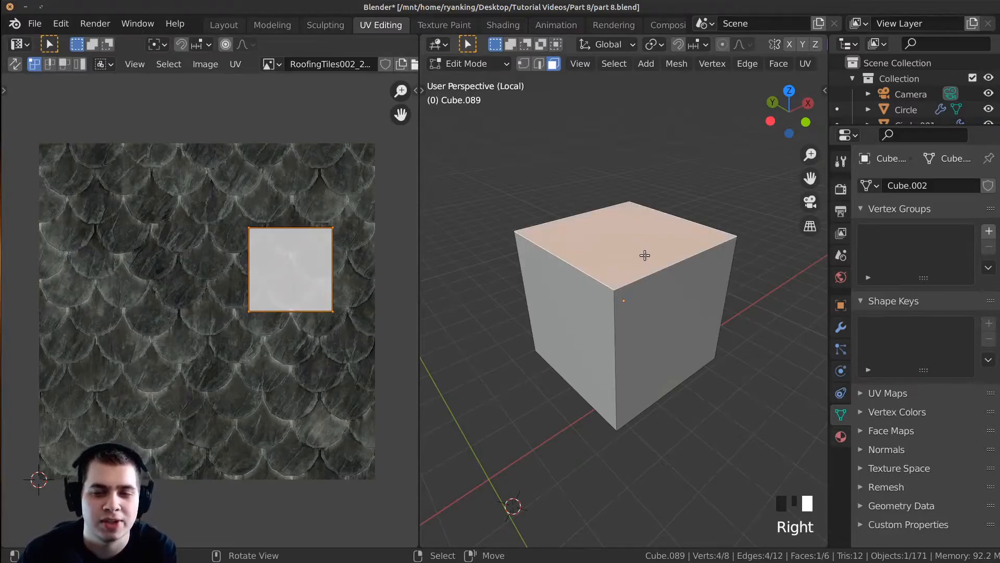
key("Tab")
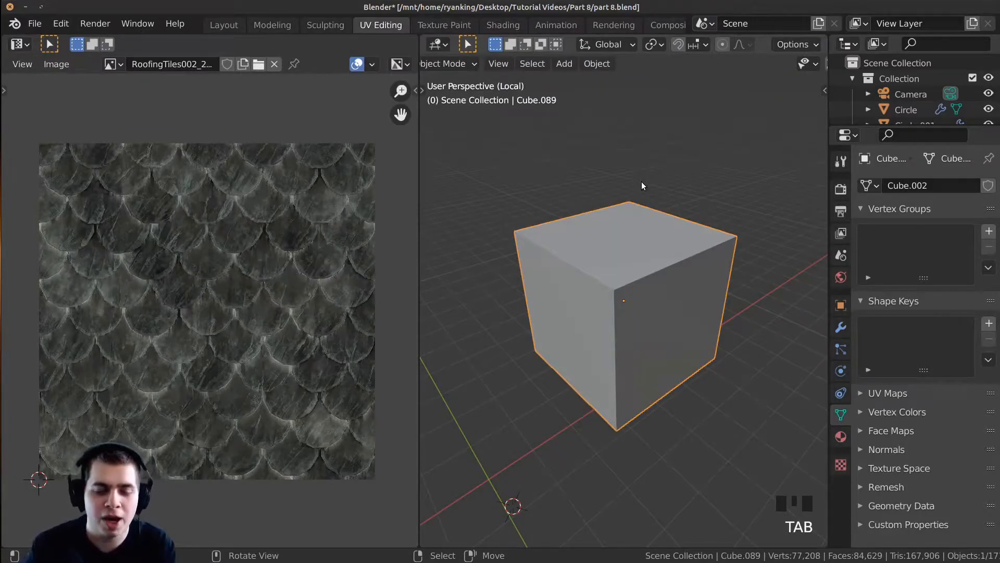
key("Tab")
key("a")
key("a")
key("a")
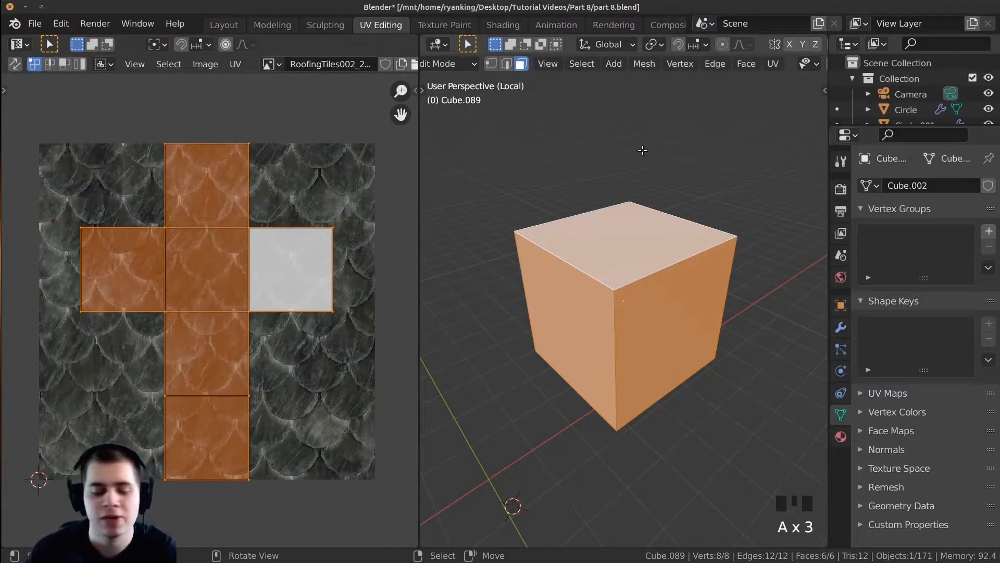
middle_click_drag(644, 151, 662, 151)
key("a")
key("a")
key("a")
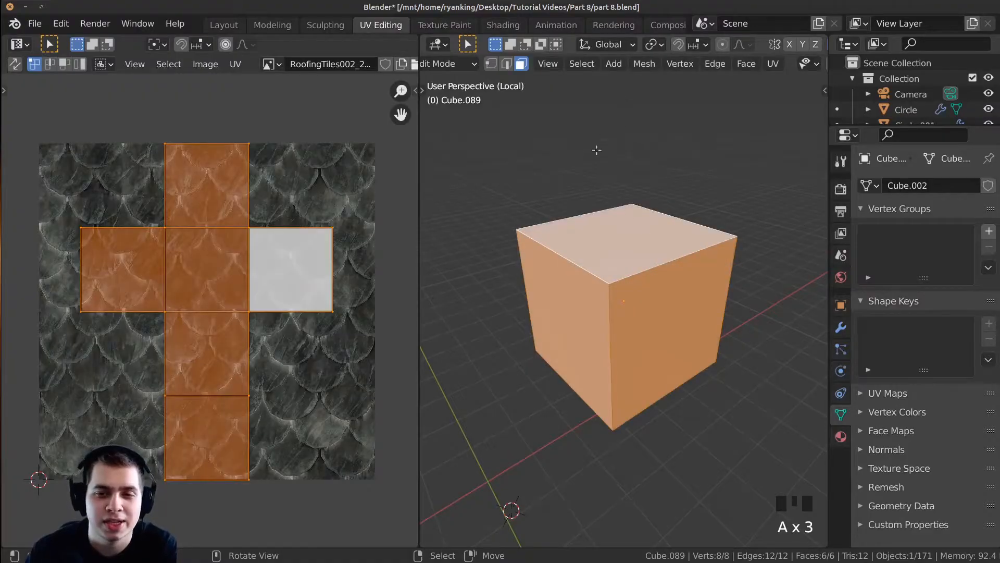
Unwrap the UVs of all the cube's faces with the standard Unwrap method
middle_click_drag(644, 232, 631, 168)
key("u")
left_click(632, 114)
key("u")
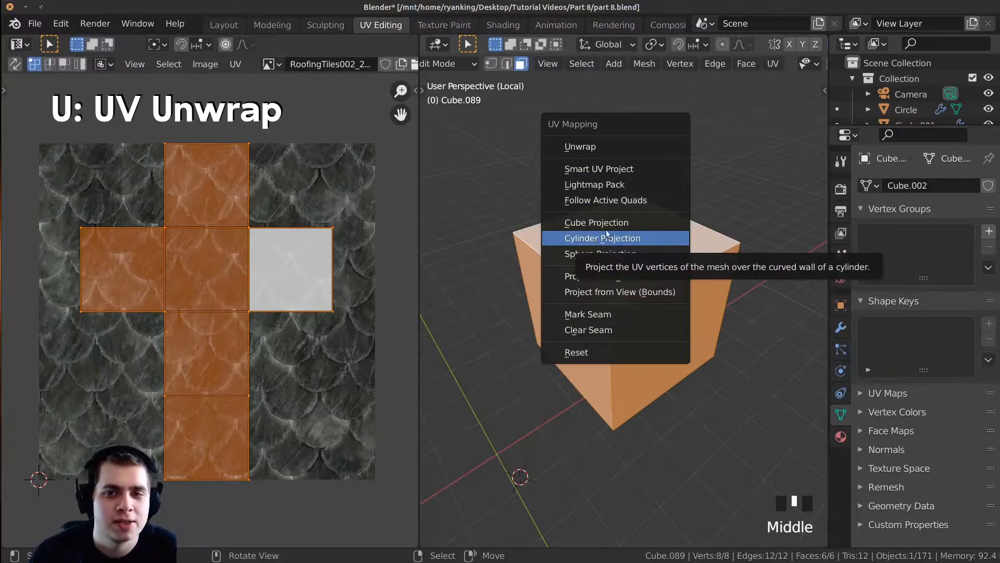
left_click(595, 147)
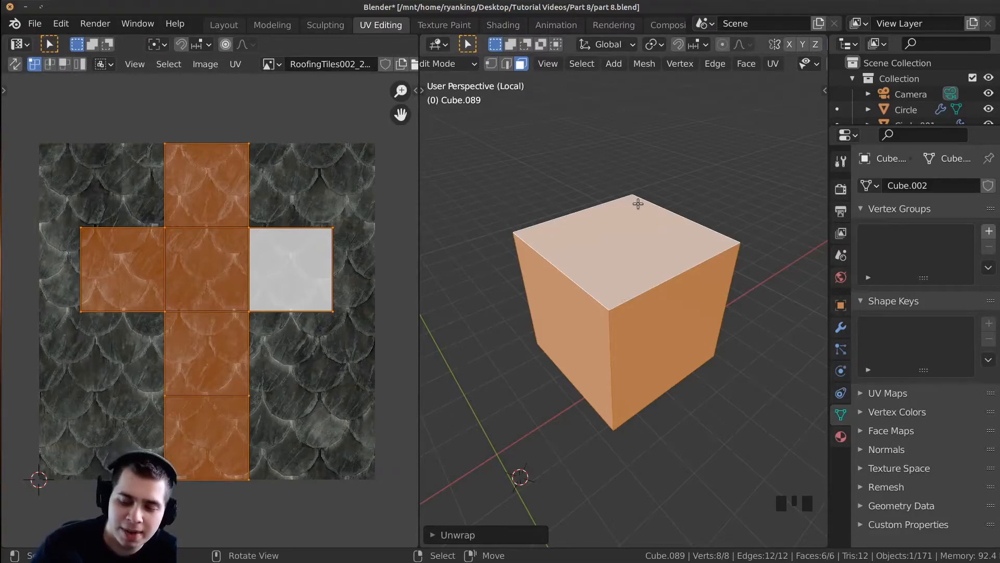
Map the cube's UVs with Project from View while looking at it in top orthographic view
key("KP_7")
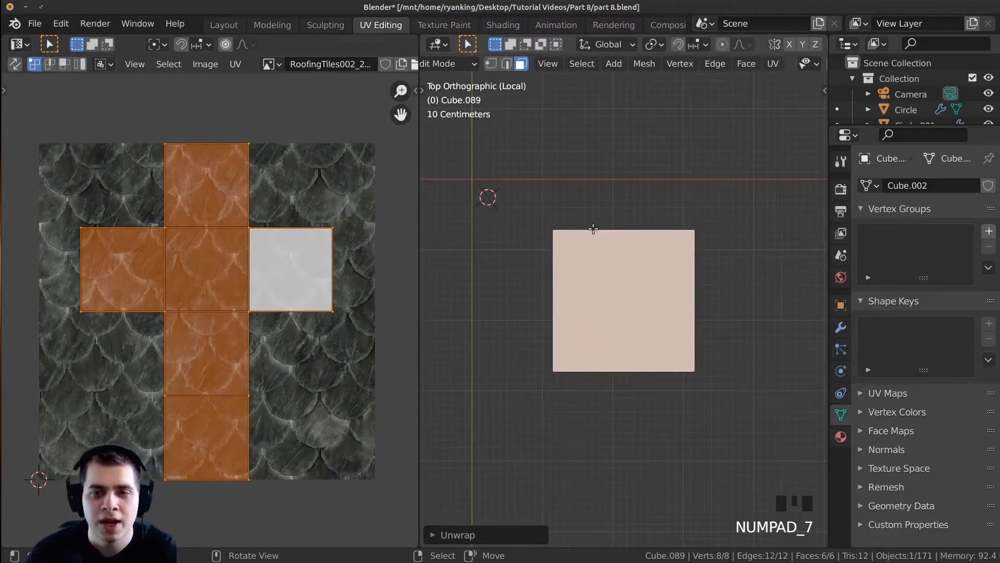
key("u")
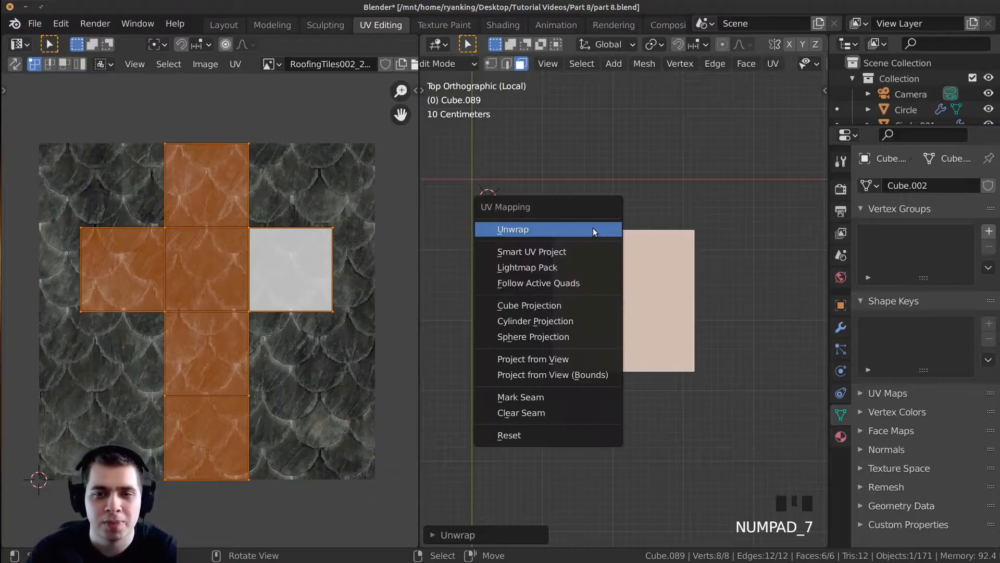
left_click(519, 358)
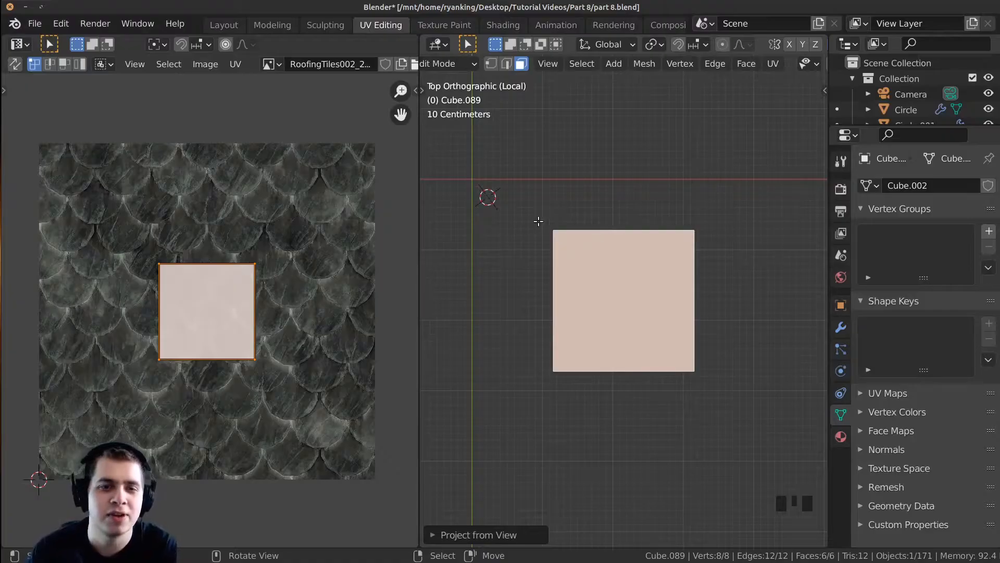
middle_click_drag(558, 272, 531, 202)
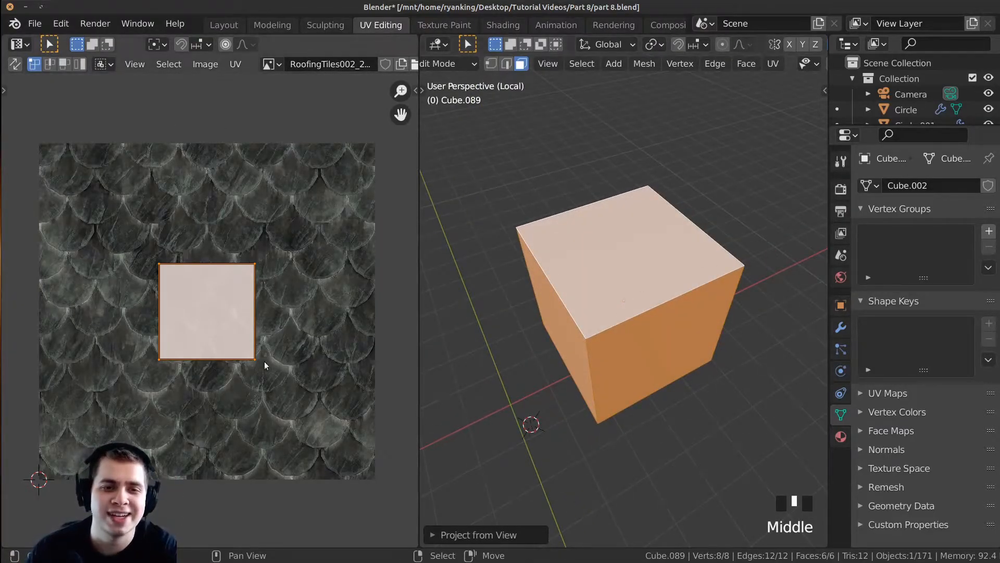
scroll(313, 222, "up", 1)
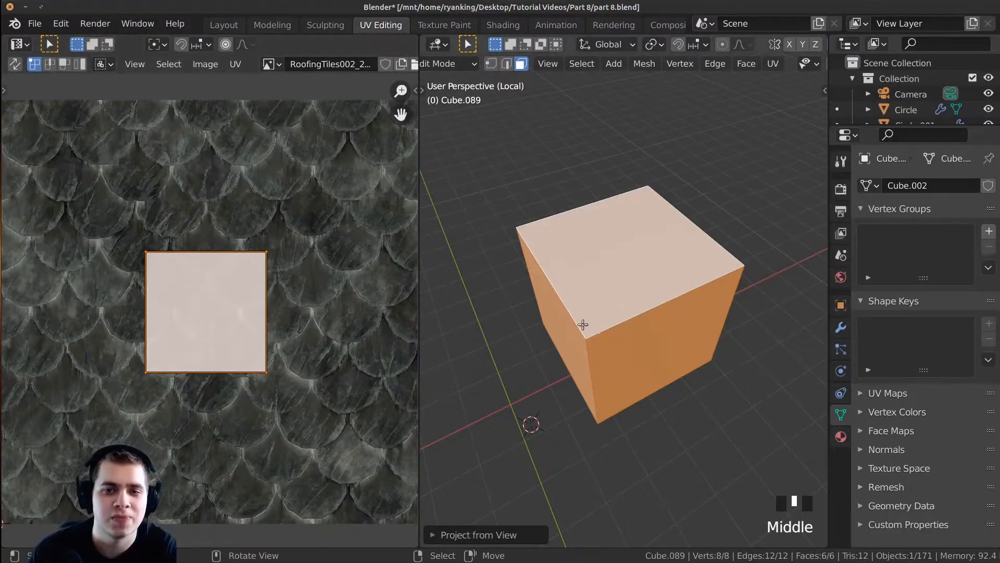
Display the cube in Material Preview shading and return to Object Mode to inspect the projected texture
key("z")
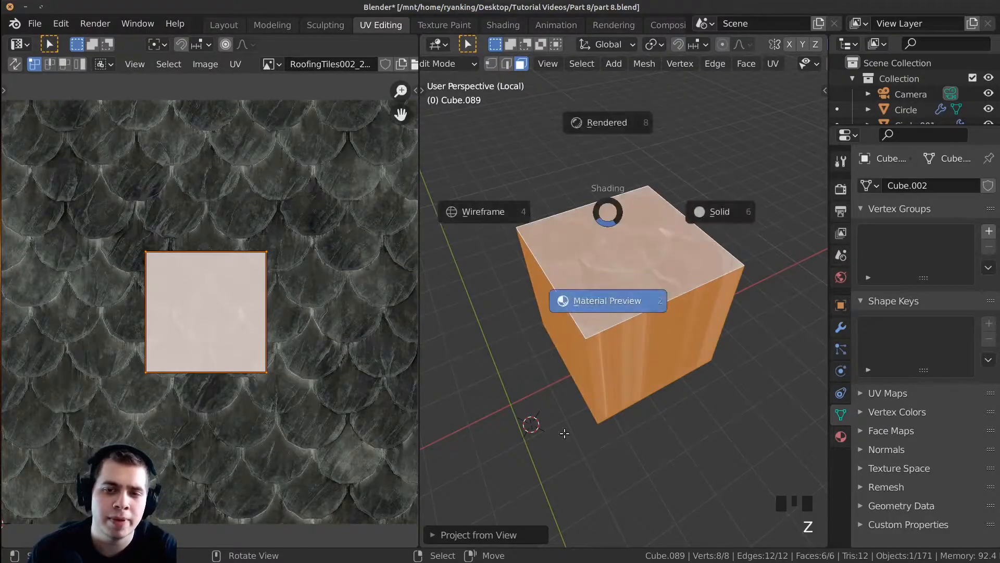
middle_click_drag(564, 432, 621, 364)
key("Tab")
middle_click_drag(602, 330, 632, 364)
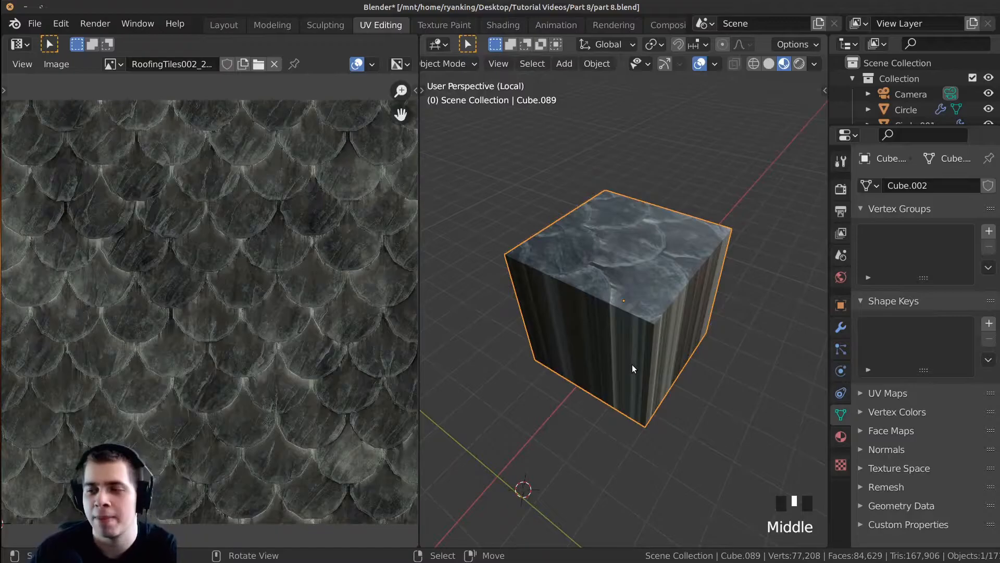
Enter Edit Mode on the cube and map all its faces with Project from View from an angled perspective view
middle_click_drag(642, 329, 696, 307)
scroll(694, 271, "up", 2)
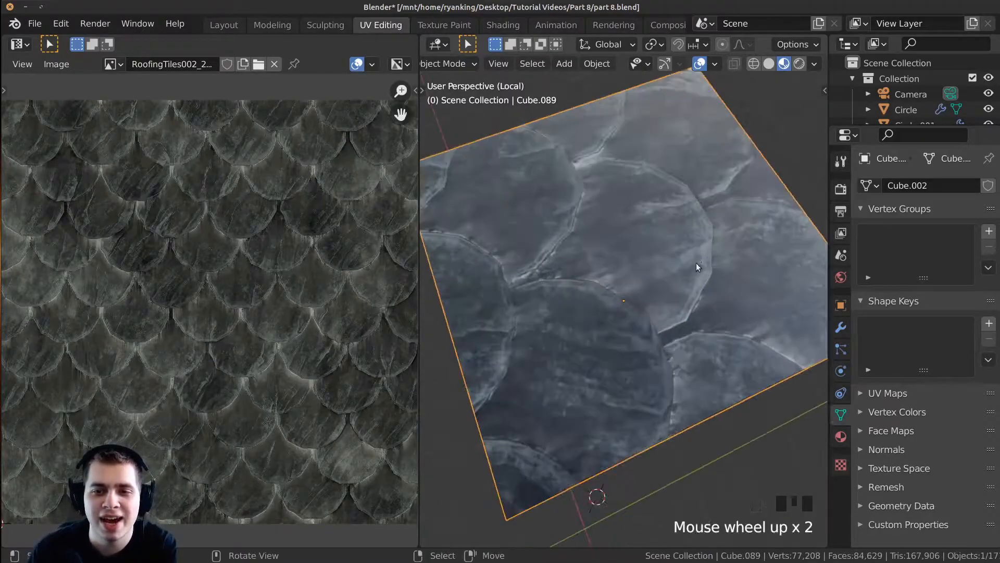
scroll(596, 307, "down", 2)
middle_click_drag(670, 353, 637, 320)
middle_click_drag(599, 402, 587, 279)
mouse_move(658, 261)
middle_mouse_down()
mouse_move(693, 206)
mouse_move(670, 249)
middle_mouse_up()
key("Tab")
key("u")
left_click(670, 249)
middle_click_drag(757, 284, 688, 261)
key("u")
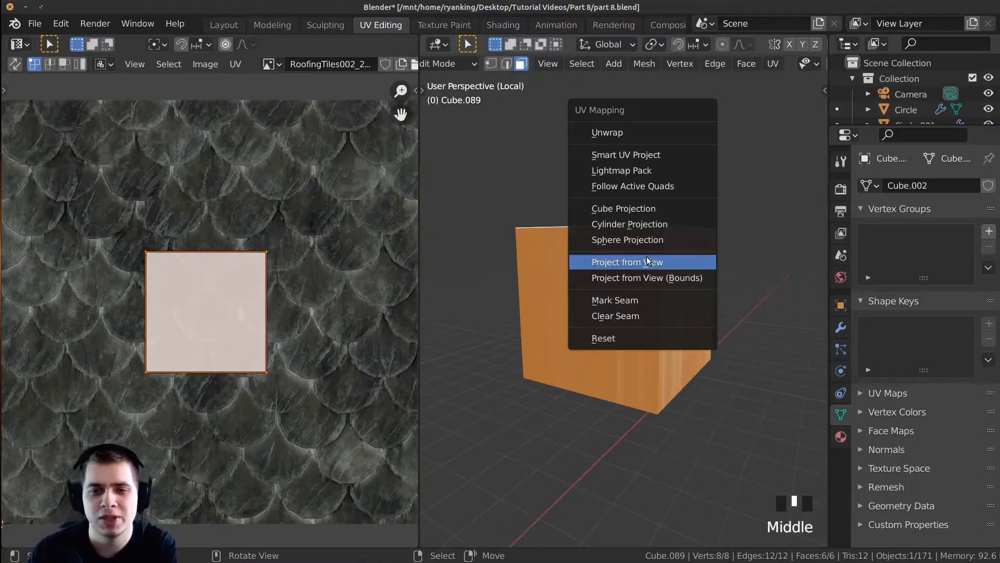
left_click(646, 257)
middle_click_drag(192, 326, 195, 295)
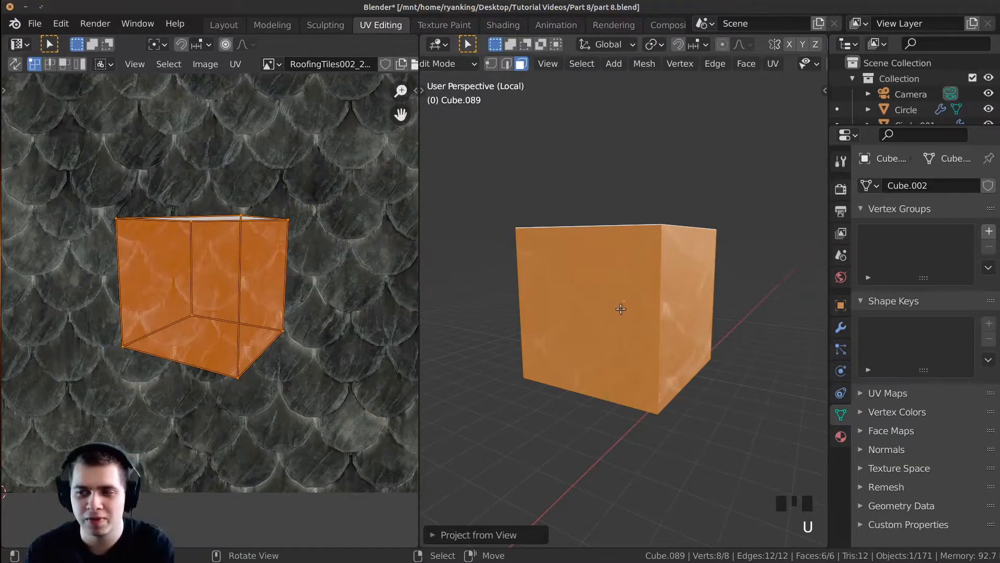
Return to Object Mode and examine the projected roofing texture on the different sides of the cube
key("Tab")
middle_click_drag(604, 297, 623, 274)
scroll(599, 313, "up", 3)
scroll(637, 427, "down", 3)
middle_click_drag(586, 390, 524, 382)
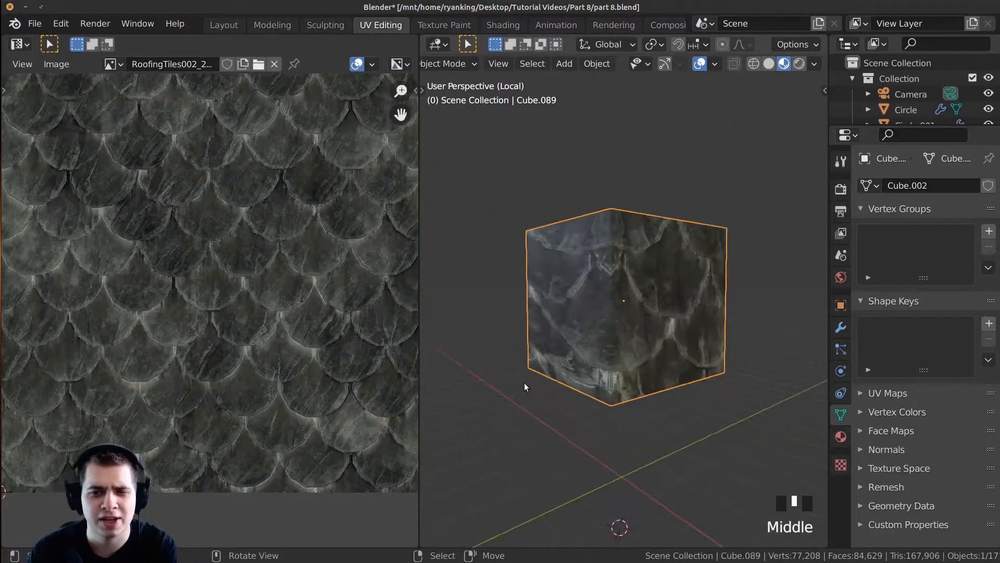
middle_click_drag(595, 352, 670, 320)
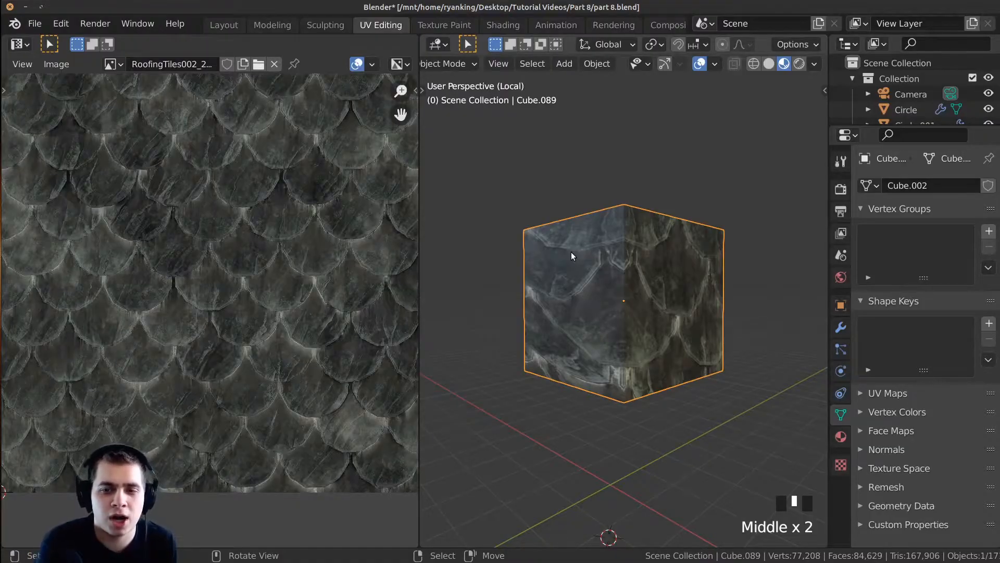
middle_click_drag(606, 241, 640, 272)
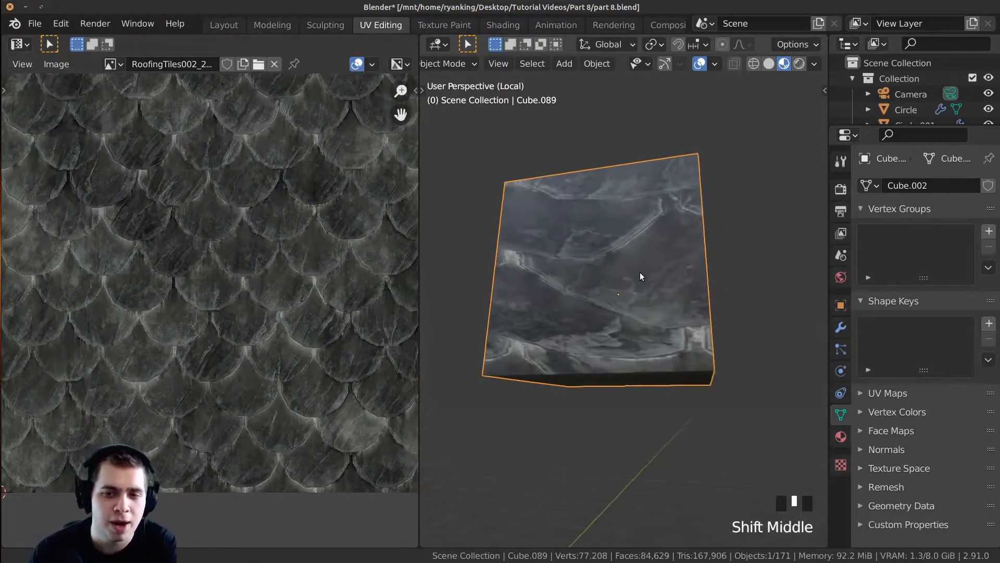
scroll(656, 263, "up", 3)
scroll(618, 273, "down", 3)
middle_click_drag(612, 311, 608, 340)
Try the standard Unwrap on all the cube's faces from several different viewing angles in Edit Mode
key("Tab")
key("u")
left_click(622, 219)
middle_click_drag(622, 219, 620, 183)
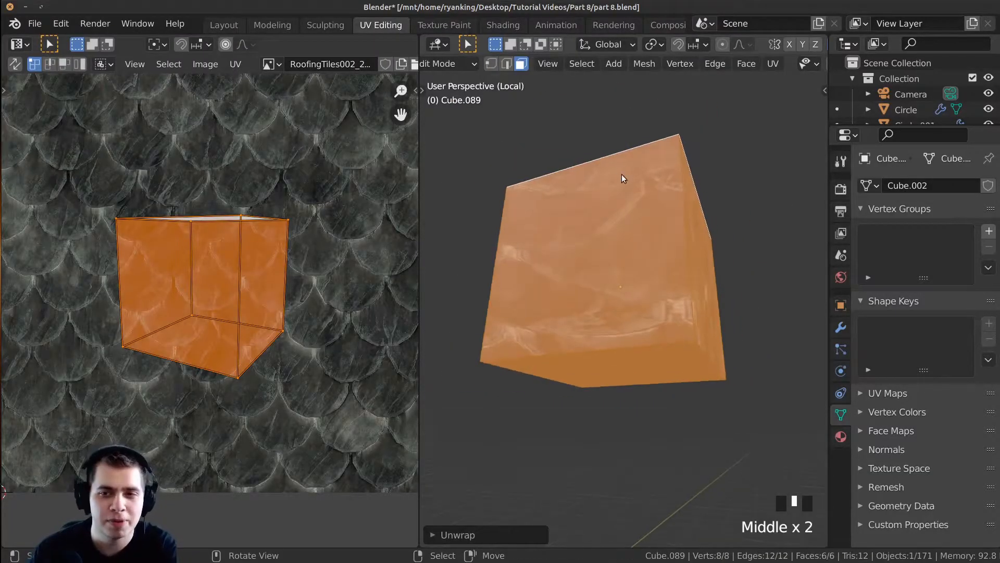
key("u")
left_click(552, 174)
middle_click_drag(552, 176, 522, 259)
key("u")
left_click(543, 323)
key("u")
left_click(592, 246)
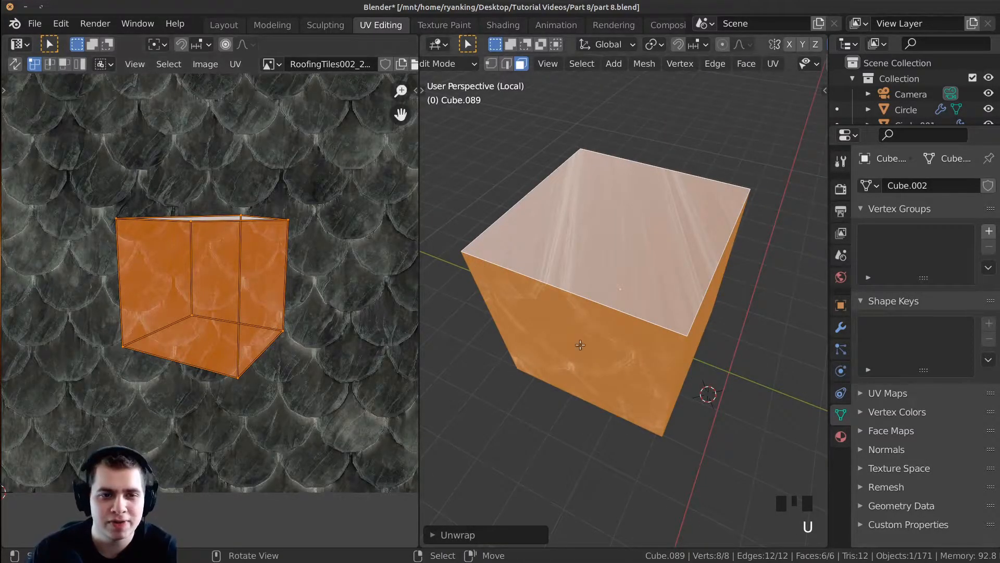
middle_click_drag(599, 292, 605, 241)
key("u")
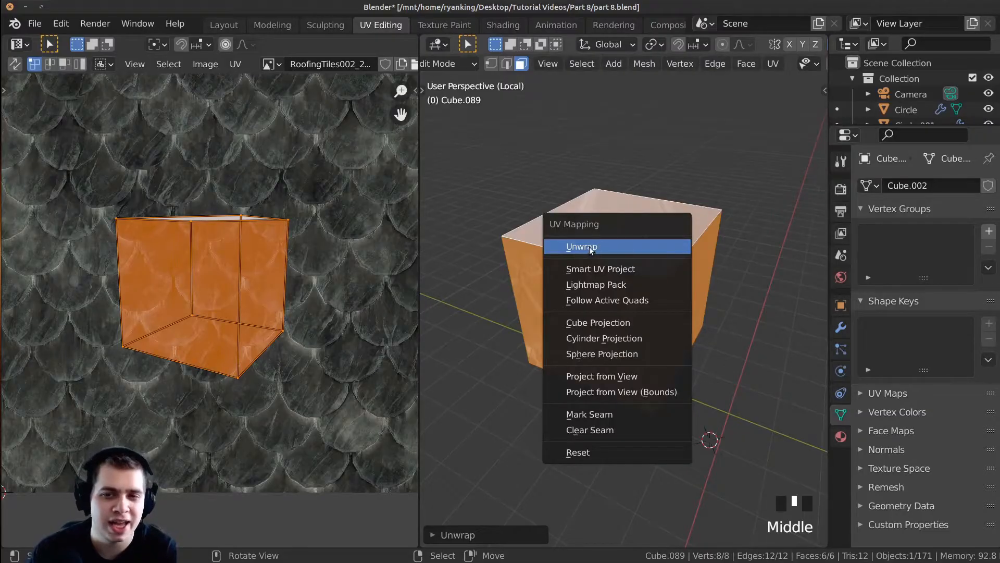
left_click(604, 244)
middle_click_drag(605, 244, 607, 220)
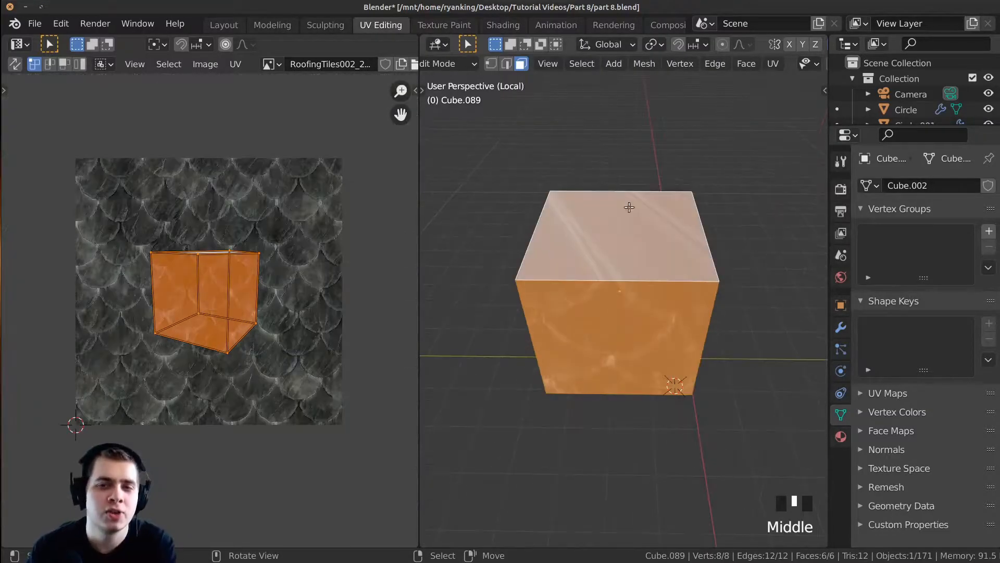
Return to Object Mode, add a plane mesh and move it away from the cube
scroll(663, 189, "down", 2)
key("Tab")
middle_click_drag(663, 188, 671, 161)
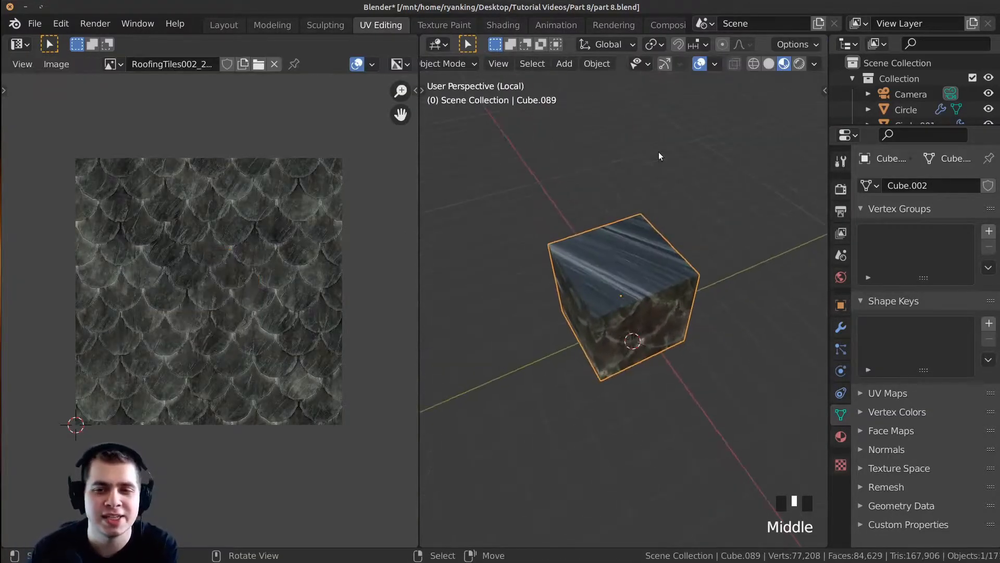
key("shift+a")
mouse_move(621, 125)
left_click(678, 124)
scroll(602, 272, "down", 2)
key("g")
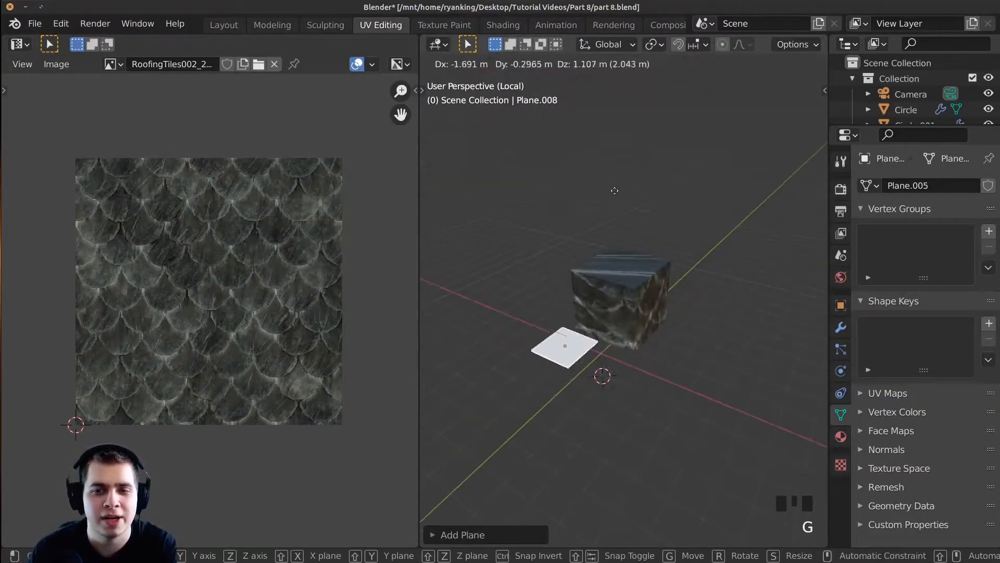
left_click(579, 149)
Put the plane in Edit Mode, select its whole face and unwrap it with the standard Unwrap method
key("KP_7")
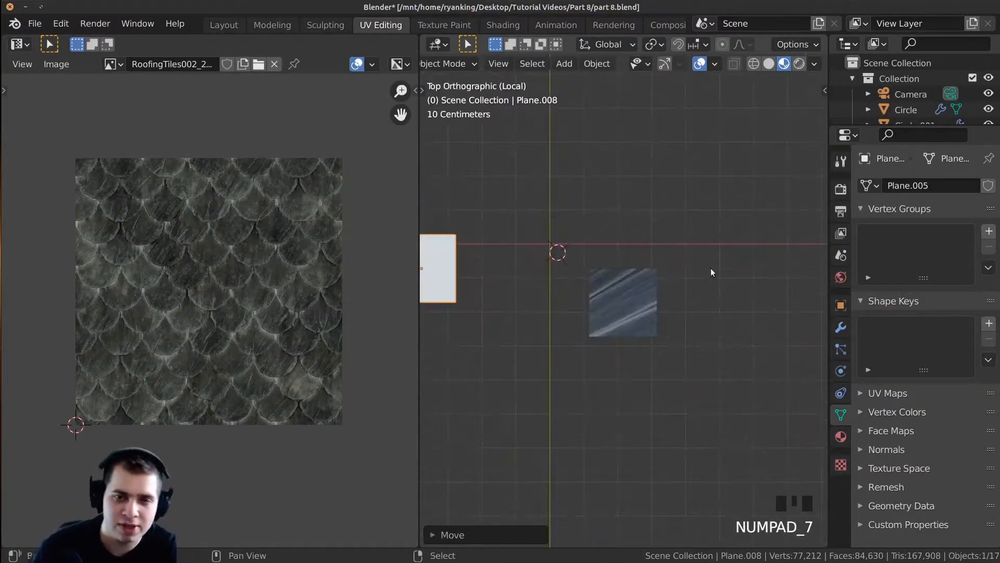
scroll(666, 330, "up", 2)
key("Tab")
key("alt+a")
key("a")
scroll(615, 196, "up", 2)
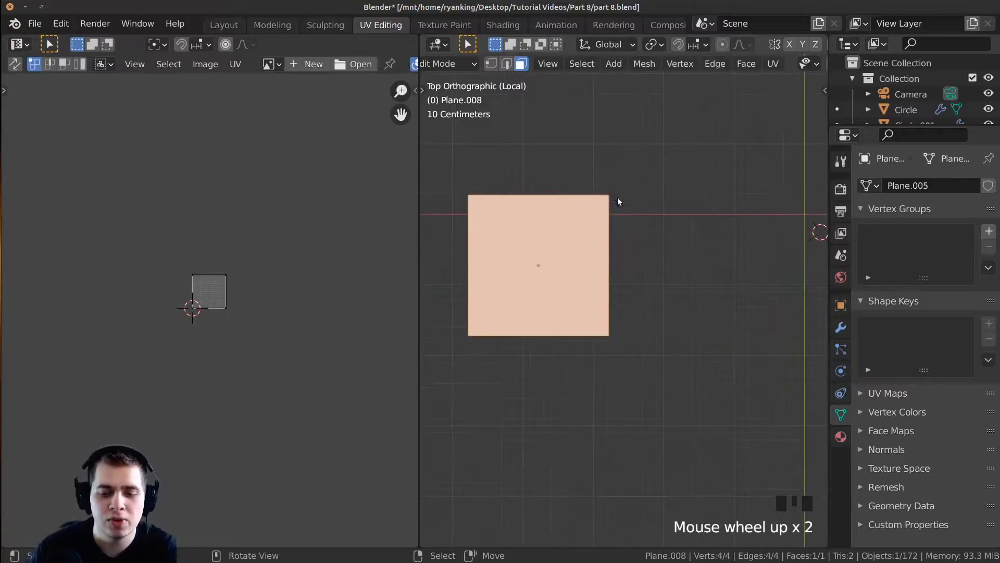
key("u")
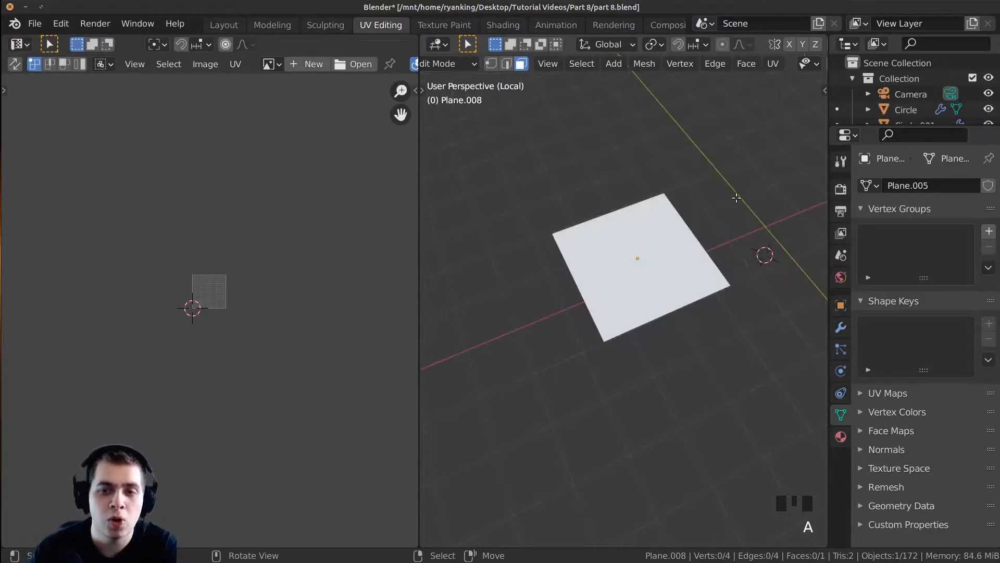
key("a")
middle_click_drag(655, 204, 643, 245, "shift")
key("u")
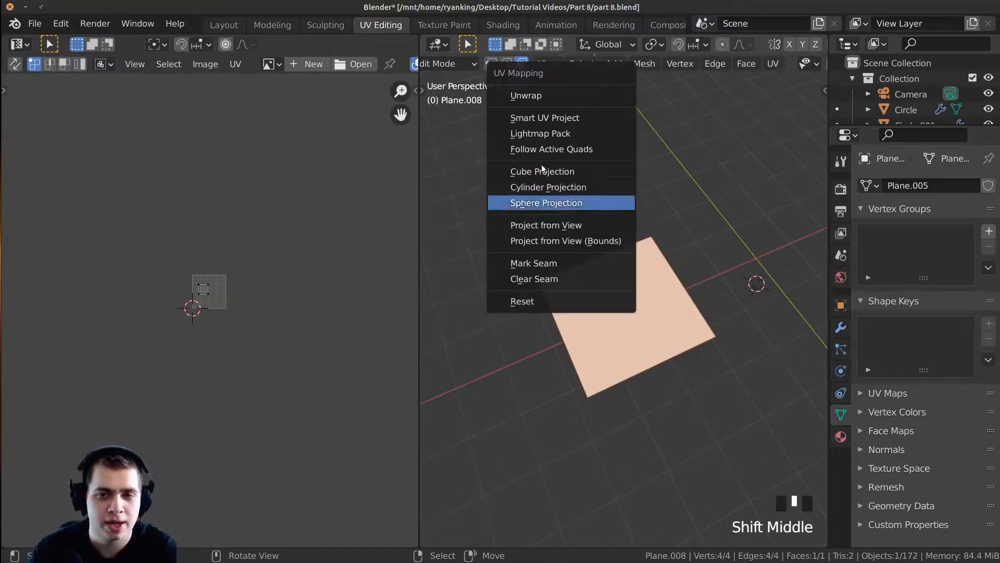
left_click(550, 98)
scroll(211, 252, "up", 8)
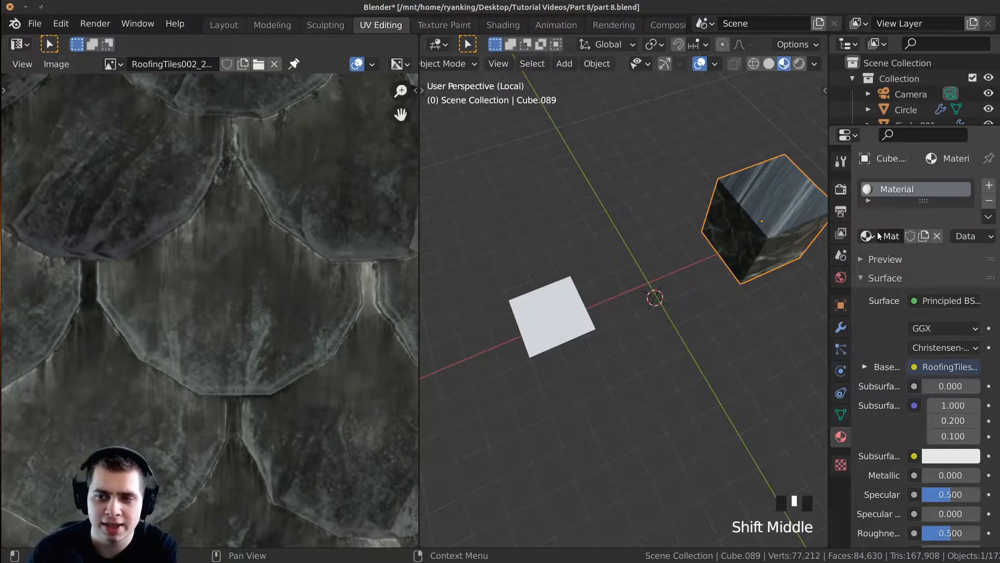
Apply the cube's roofing tile material to the plane, then enlarge the plane and move it closer to the cube
left_click_drag(867, 236, 549, 312)
right_click(551, 314)
key("s")
left_click(703, 316)
key("g")
left_click(768, 308)
Compare the tile texture on the unwrapped plane with the projected texture on the cube, selecting the cube
middle_click_drag(672, 256, 650, 223)
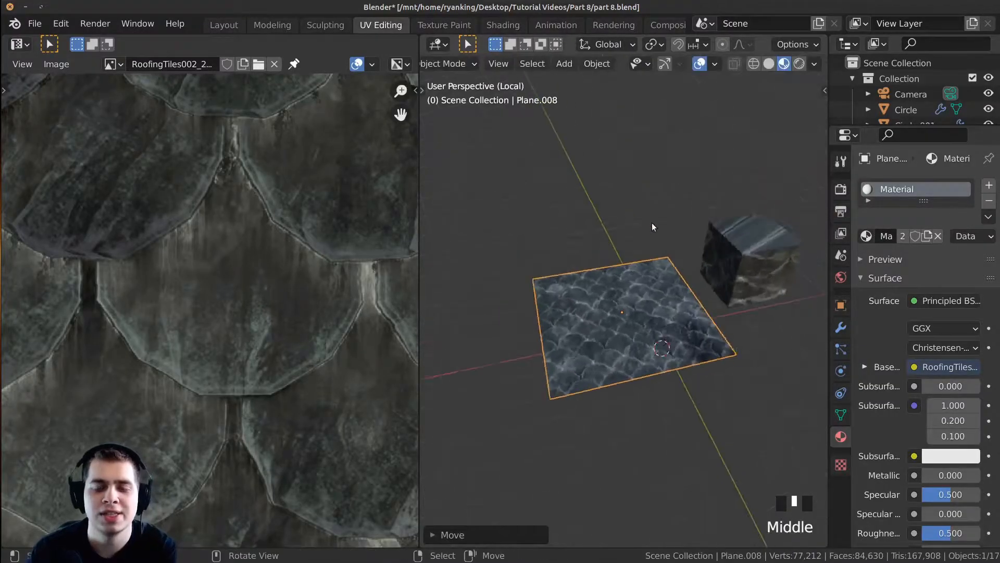
scroll(641, 217, "up", 3)
scroll(640, 217, "up", 1)
middle_click_drag(643, 188, 521, 235, "shift")
right_click(668, 278)
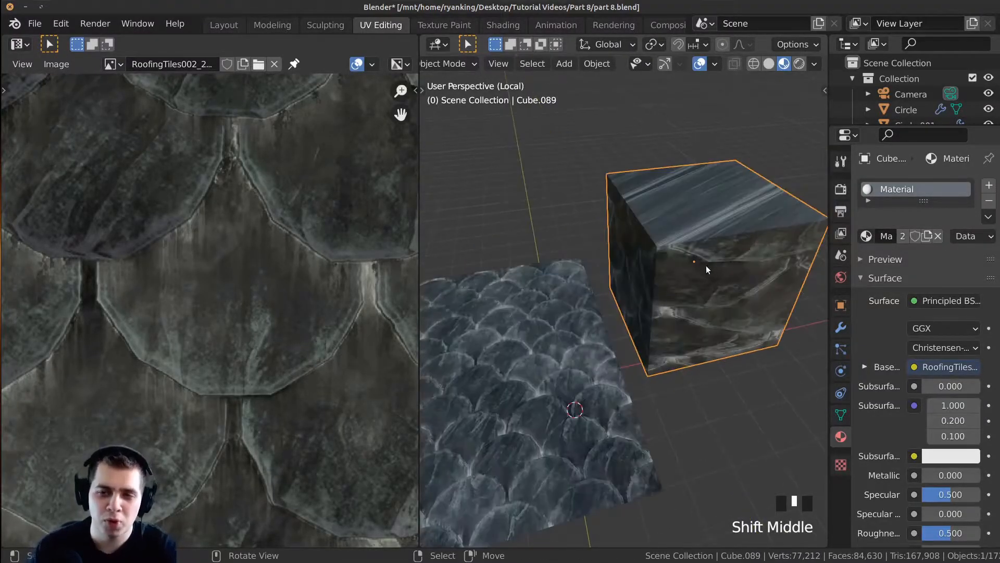
mouse_move(692, 238)
middle_mouse_down()
mouse_move(665, 240)
mouse_move(680, 241)
middle_mouse_up()
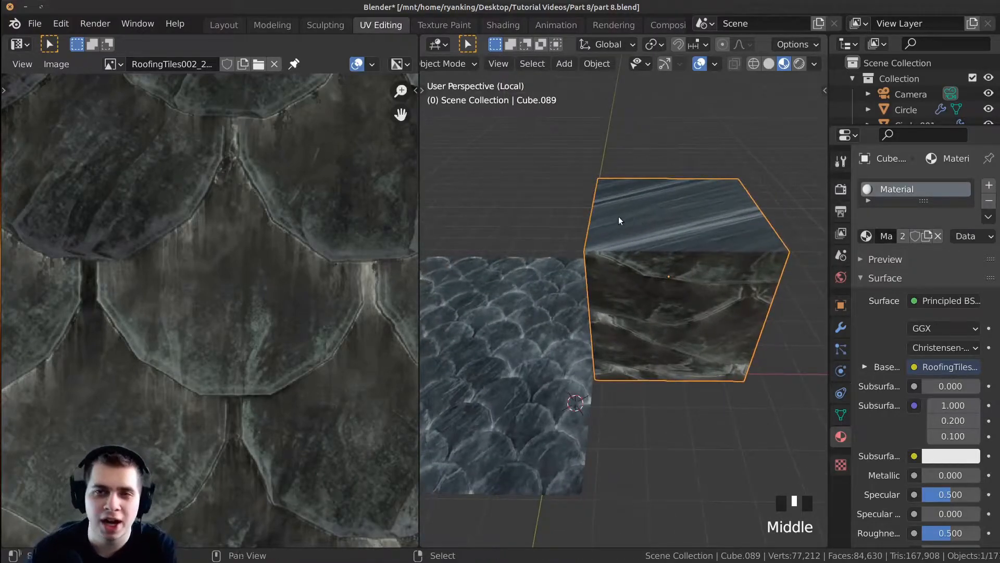
middle_click_drag(622, 216, 712, 227, "shift")
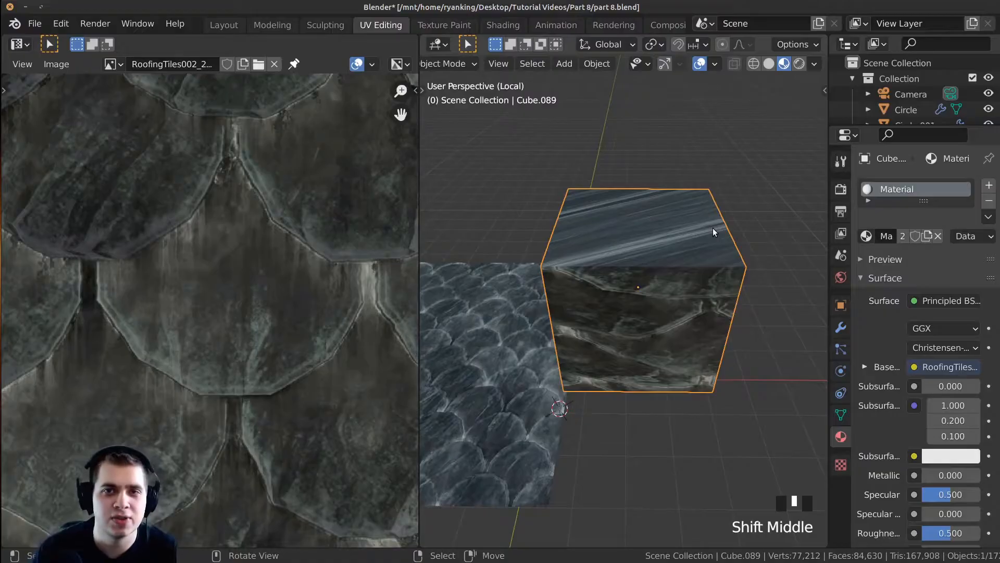
Switch the viewport to Solid shading and delete the test plane beside the cube
key("z")
scroll(570, 304, "down", 2)
mouse_move(644, 292)
middle_mouse_down("shift")
mouse_move(570, 304)
mouse_move(542, 255)
middle_mouse_up("shift")
middle_click_drag(541, 255, 567, 252, "shift")
scroll(520, 352, "up", 2)
right_click(520, 353)
key("Delete")
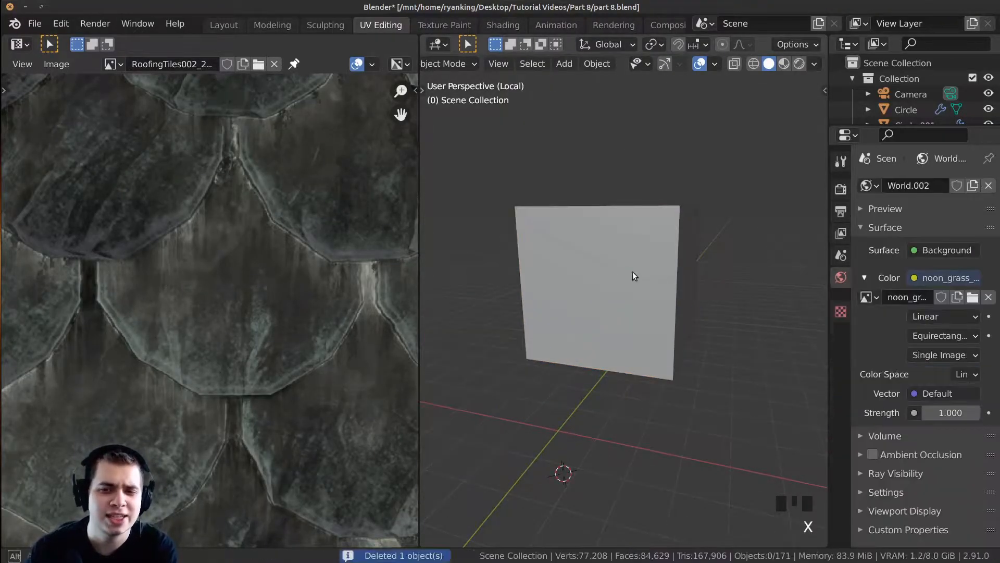
Examine the selected cube from several angles alongside the roofing tile image
middle_click_drag(637, 270, 523, 266)
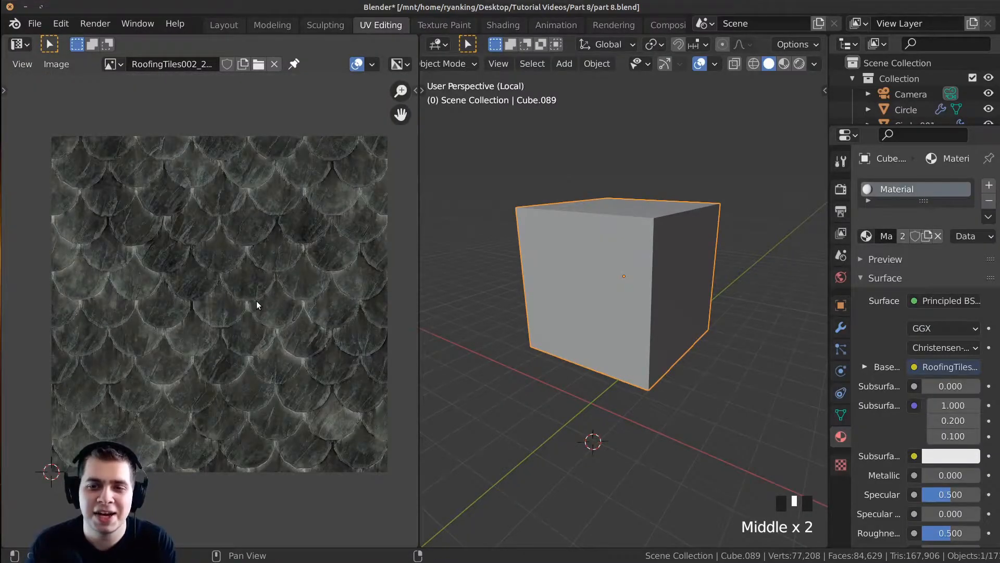
middle_click_drag(511, 281, 503, 251)
middle_click_drag(625, 279, 364, 252)
mouse_move(224, 234)
middle_mouse_down()
mouse_move(183, 252)
mouse_move(259, 230)
mouse_move(233, 229)
middle_mouse_up()
scroll(258, 227, "up", 1)
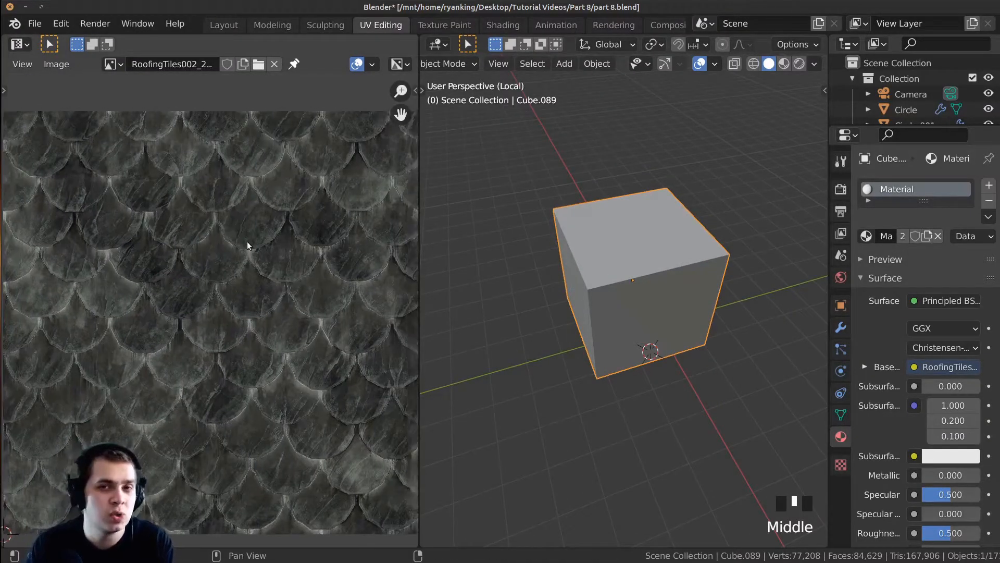
middle_click_drag(547, 245, 641, 243)
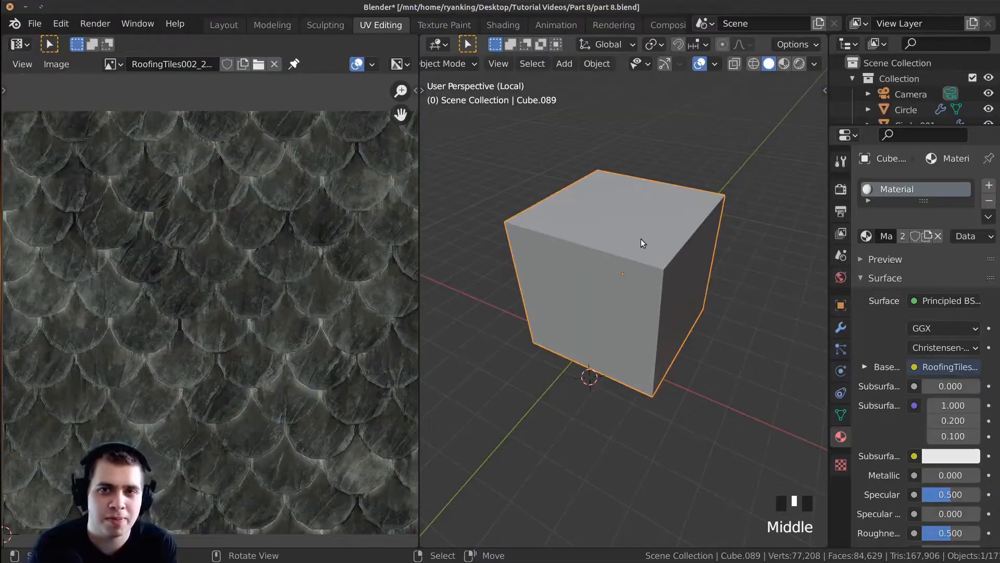
scroll(641, 240, "down", 1)
scroll(190, 292, "down", 1)
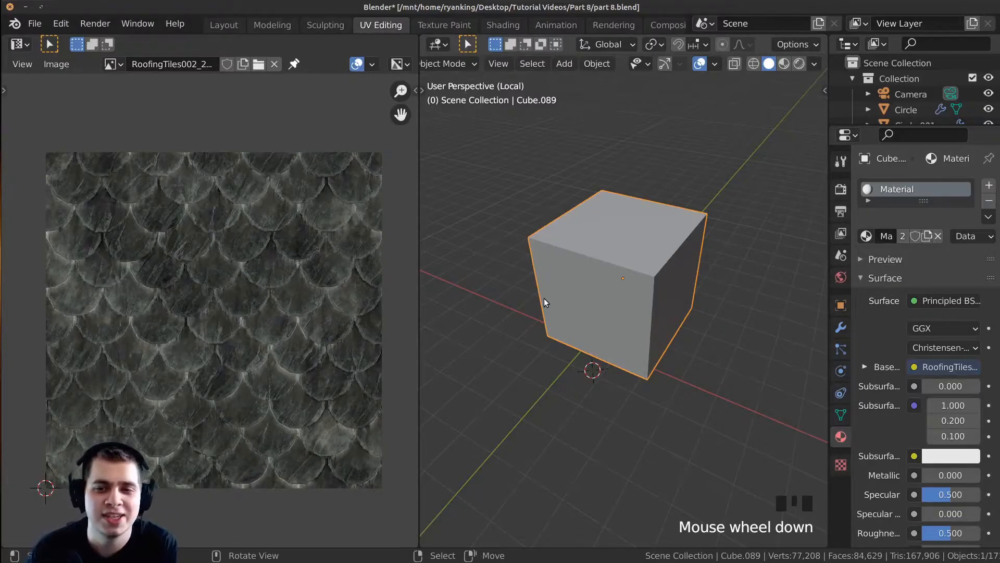
Enter Edit Mode on the cube and switch to vertex selection
key("Tab")
middle_click_drag(598, 279, 632, 283)
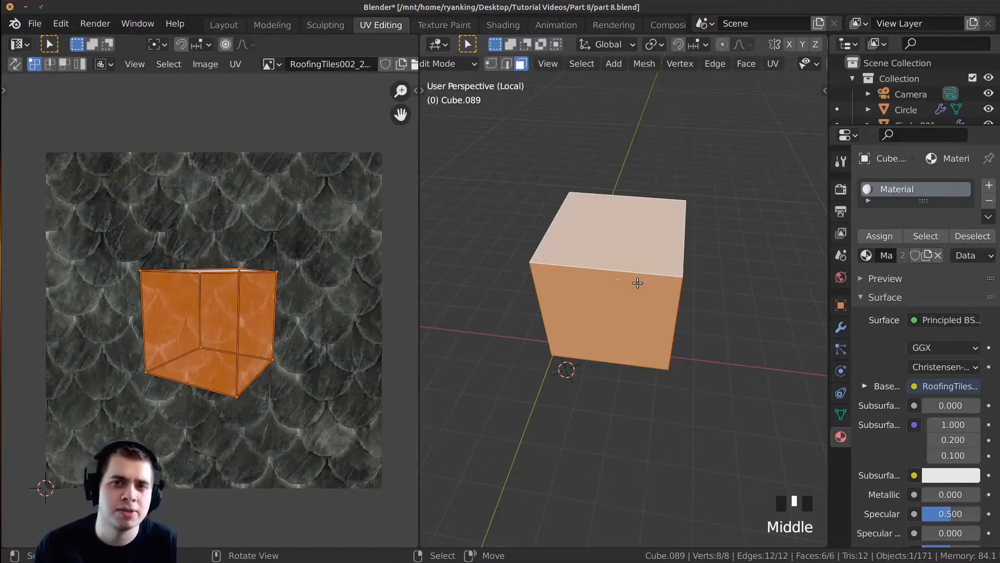
middle_click_drag(638, 282, 645, 307)
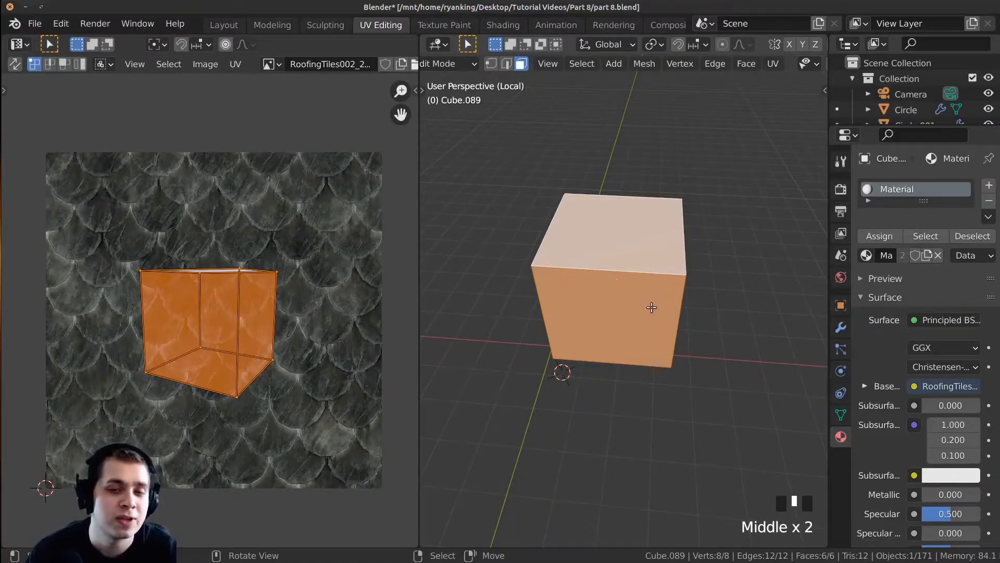
key("1")
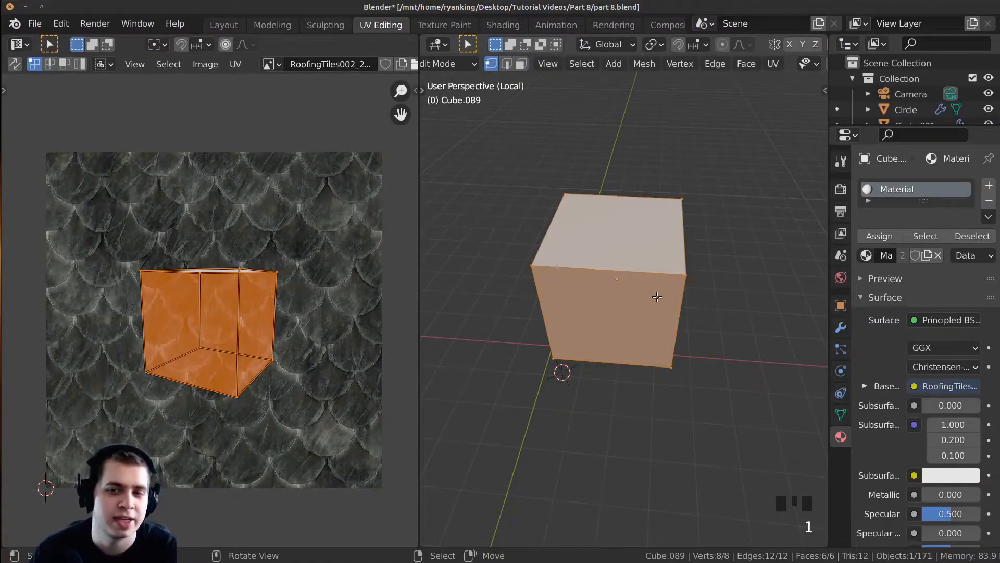
middle_click_drag(676, 278, 683, 265)
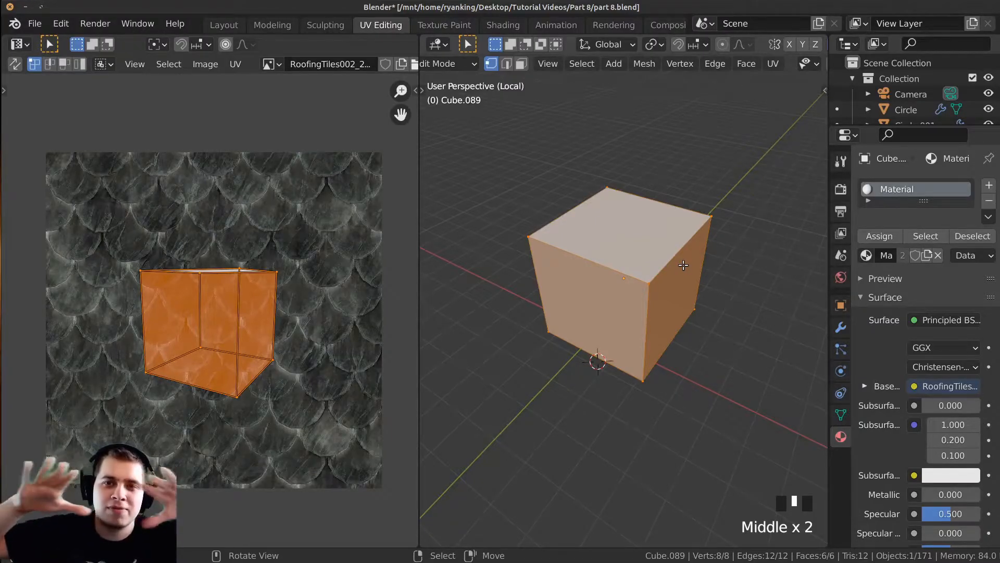
middle_click_drag(657, 266, 656, 343)
scroll(655, 342, "up", 2)
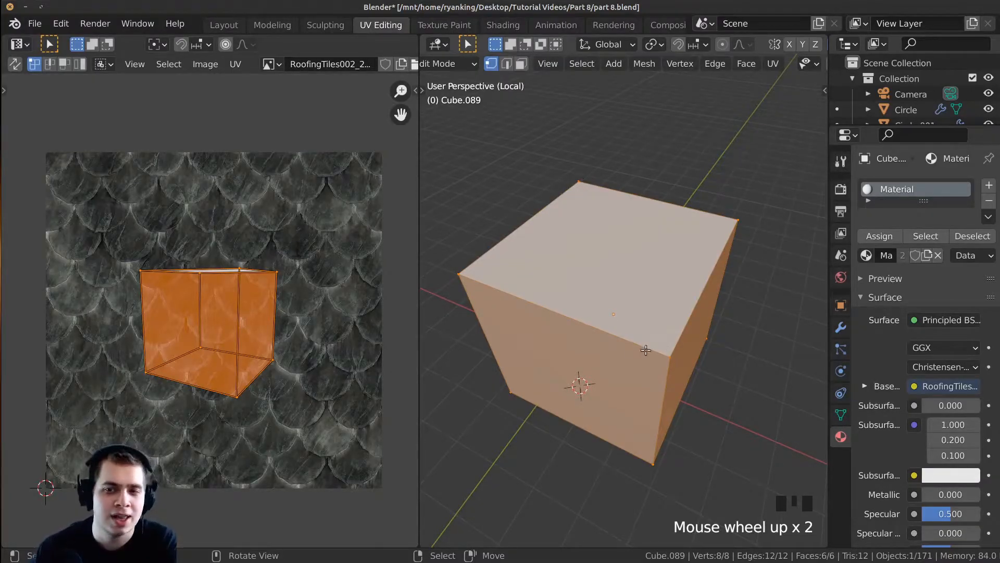
Deselect all of the cube's geometry and switch to edge selection
middle_click_drag(666, 179, 677, 299)
scroll(681, 203, "down", 1)
middle_click_drag(666, 260, 643, 261, "shift")
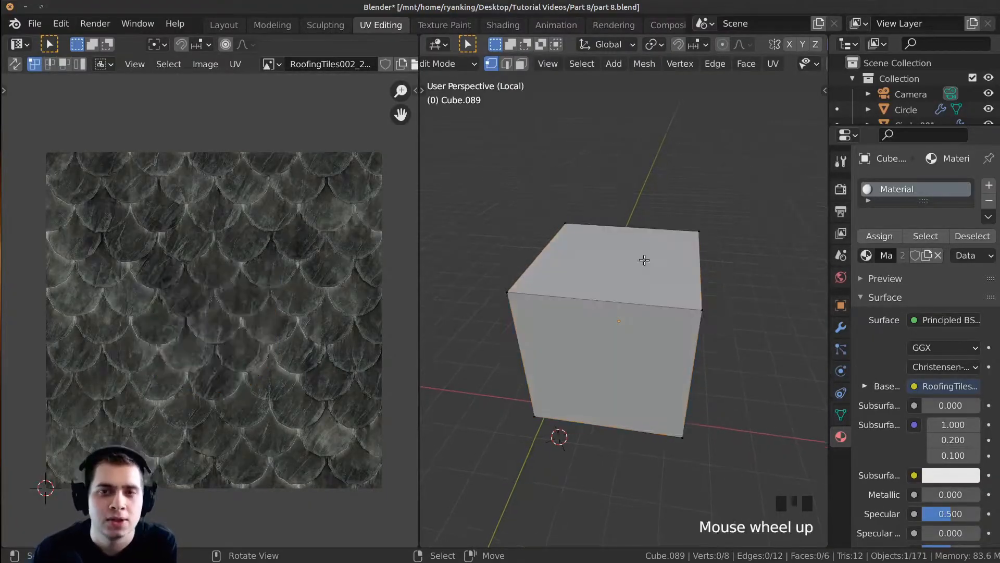
key("2")
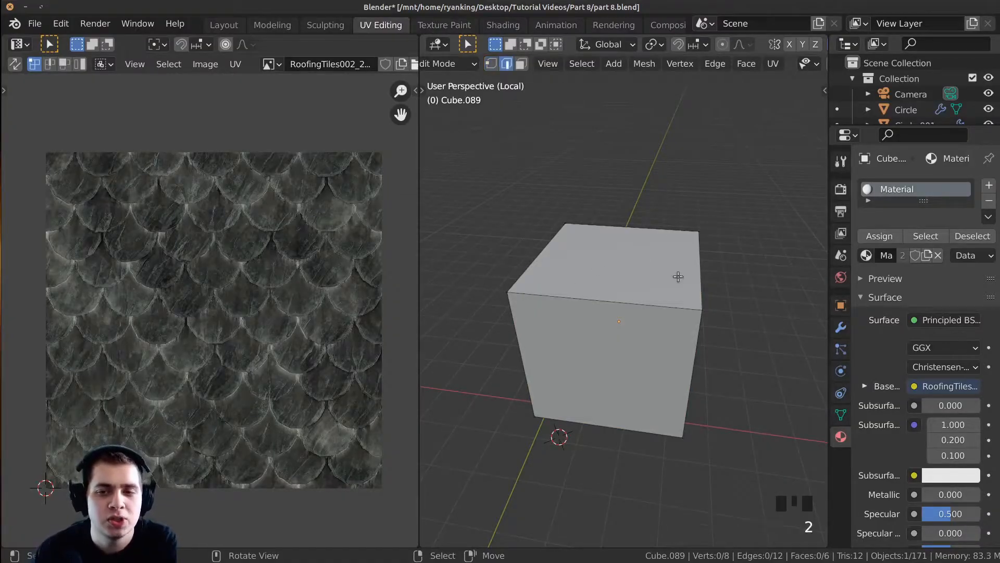
middle_click_drag(620, 277, 594, 279)
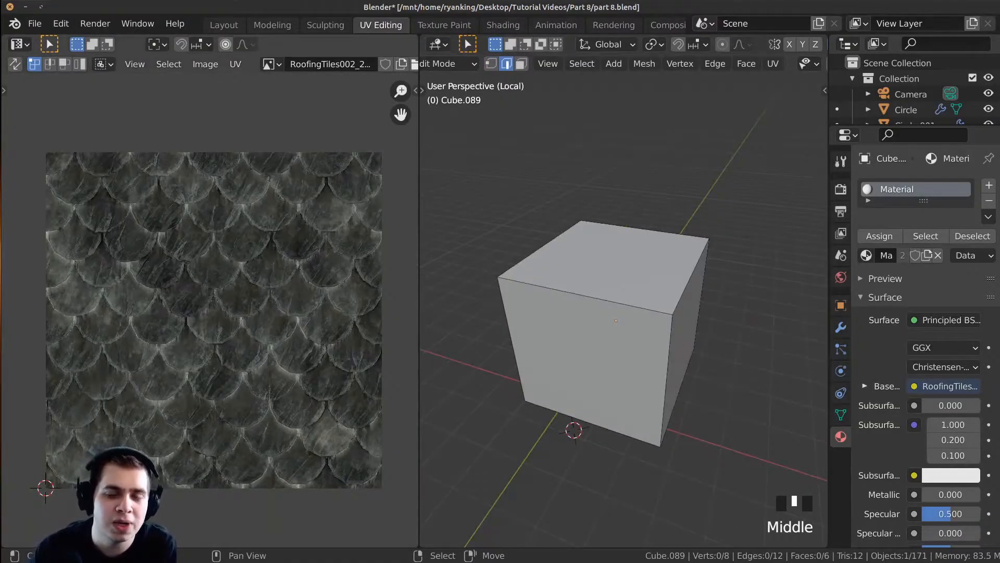
left_click(508, 65)
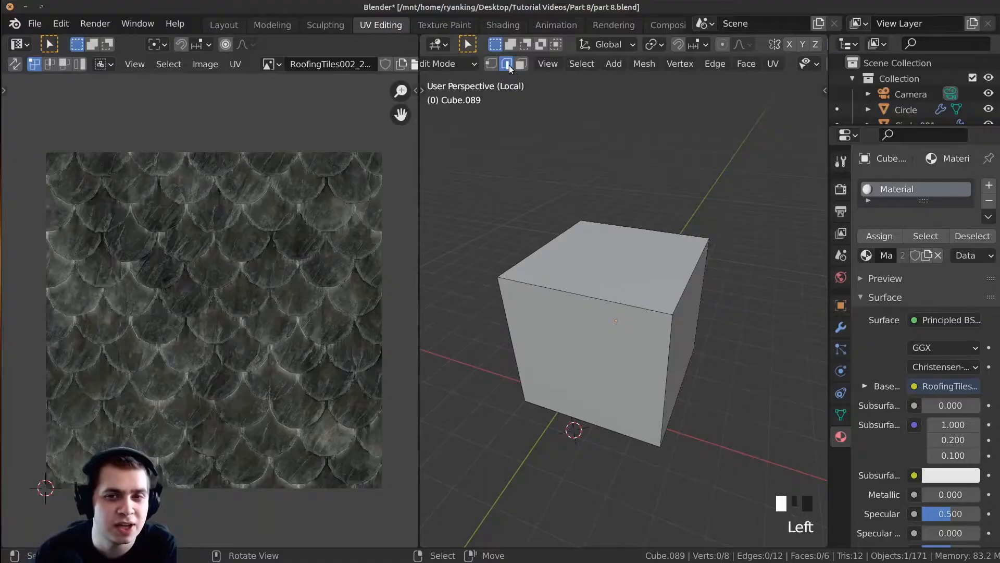
Select the edges around the cube's top face one at a time
middle_click_drag(598, 250, 572, 254)
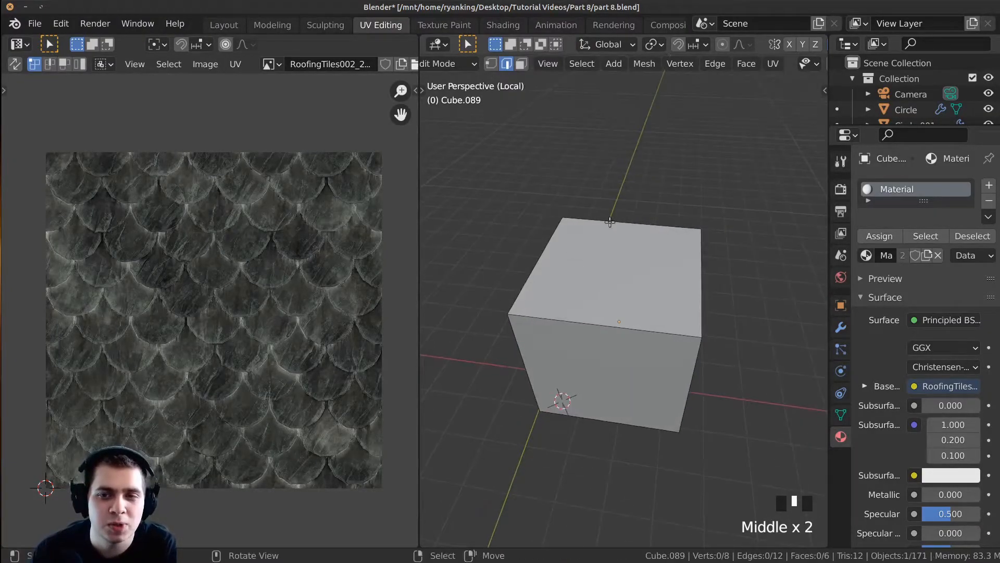
right_click(698, 242)
right_click(629, 333)
right_click(566, 310)
right_click(546, 240)
Switch to vertex selection and select the four corner vertices of the cube's top face
left_click(490, 64)
right_click(512, 311)
right_click(697, 330, "shift")
right_click(704, 234, "shift")
right_click(565, 218, "shift")
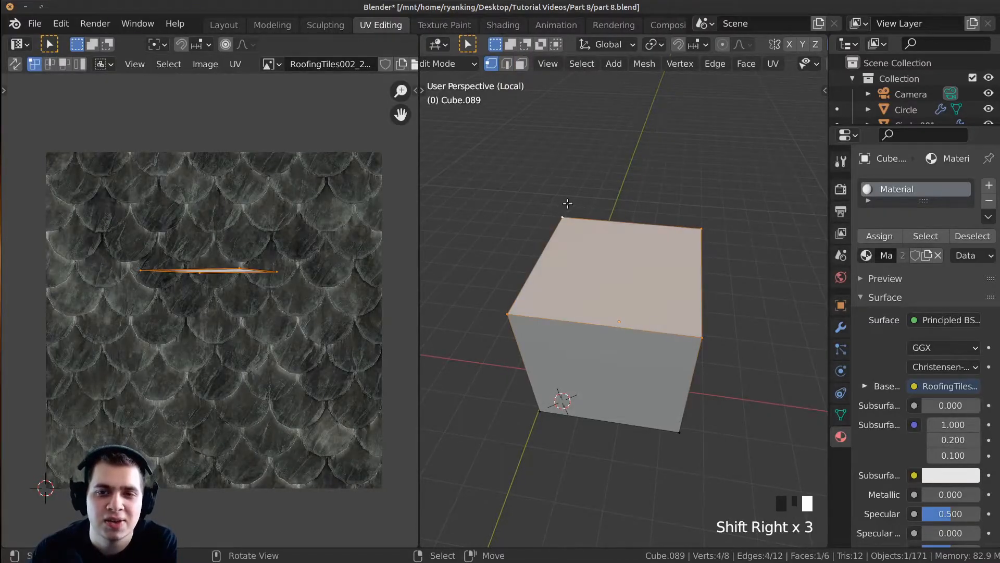
mouse_move(539, 271)
middle_mouse_down()
mouse_move(600, 274)
mouse_move(542, 262)
middle_mouse_up()
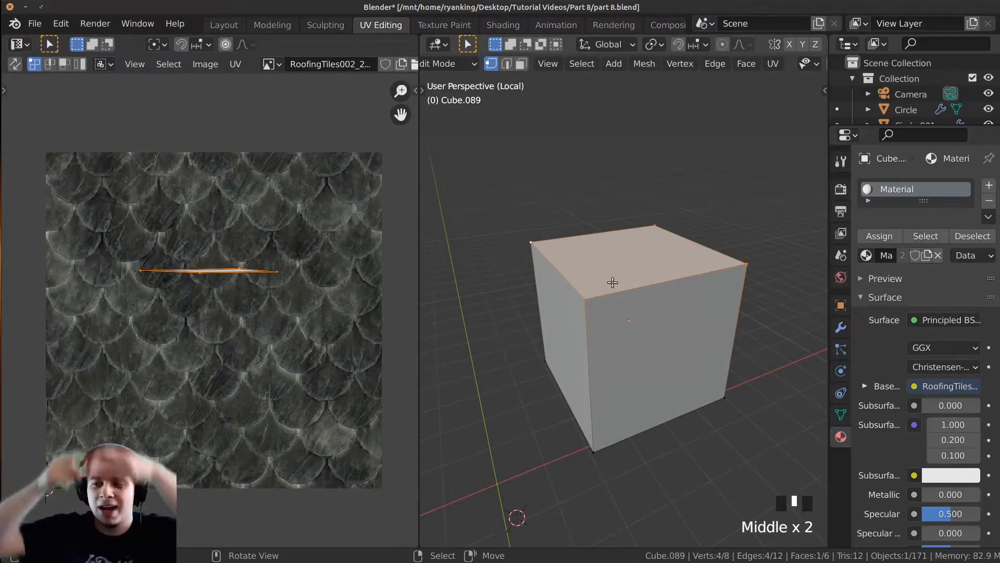
Switch to edge selection and select three of the four edges around the cube's top face
middle_click_drag(630, 324, 639, 239)
scroll(637, 236, "up", 2)
key("2")
scroll(665, 306, "up", 2)
right_click(665, 301)
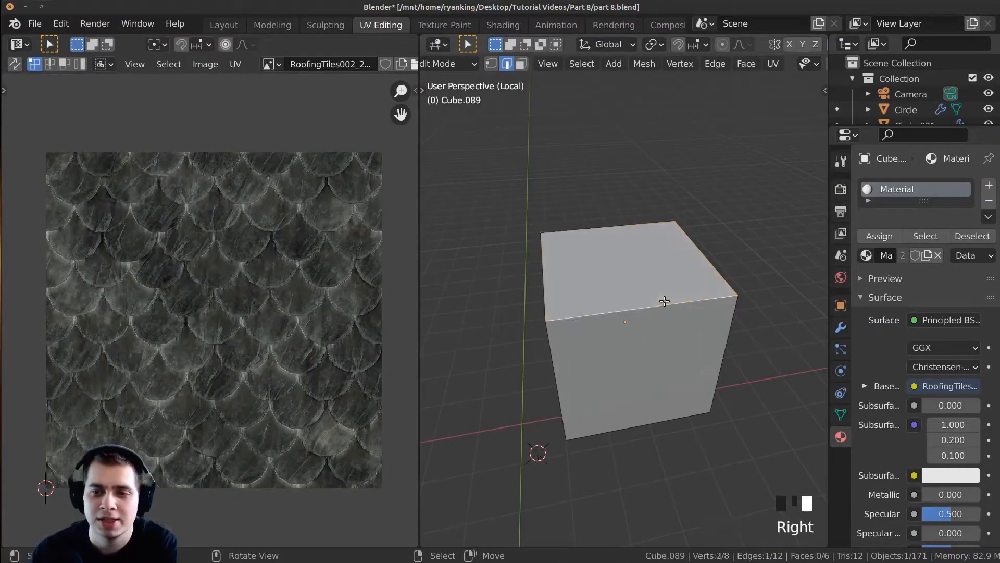
mouse_move(630, 293)
middle_mouse_down()
mouse_move(574, 291)
mouse_move(640, 279)
middle_mouse_up()
right_click(679, 276, "shift")
right_click(596, 249, "shift")
middle_click_drag(596, 249, 644, 250)
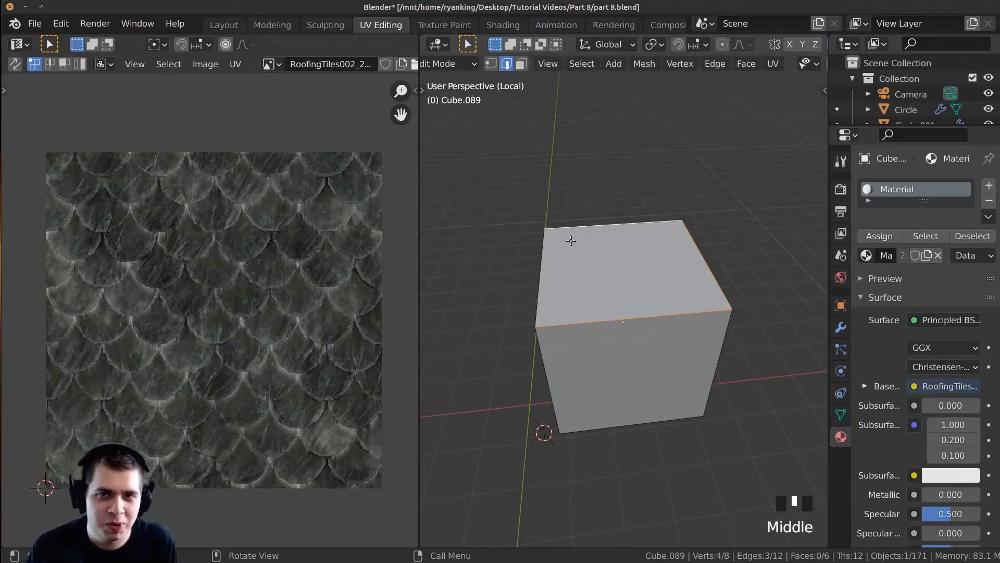
Mark the three selected top edges of the cube as seams
right_click(601, 202)
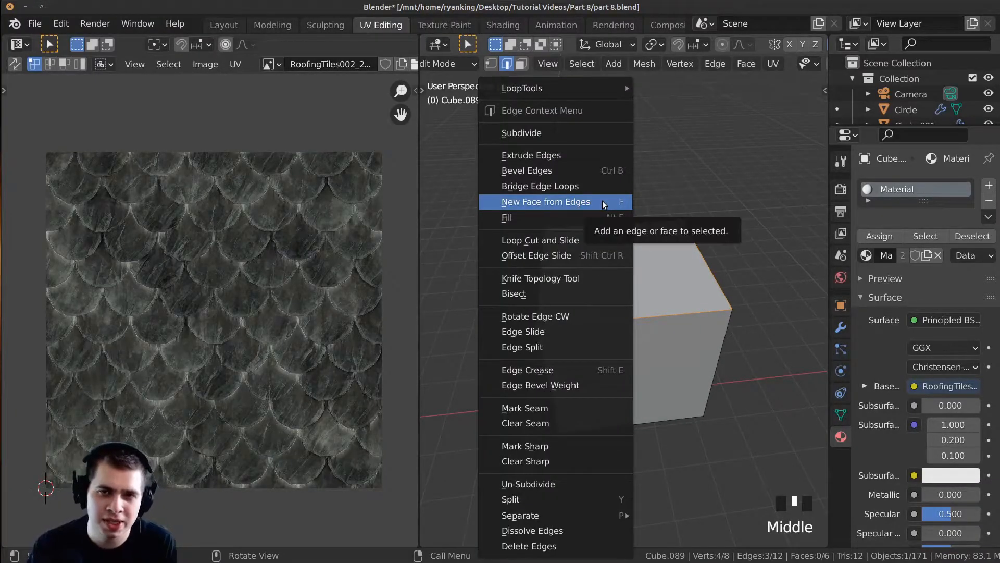
left_click(603, 201)
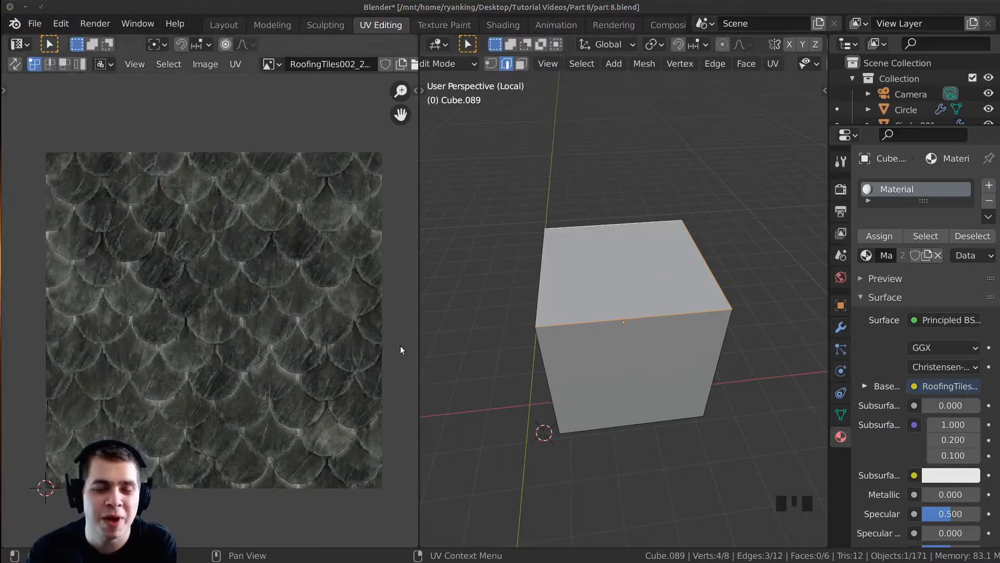
right_click(684, 198)
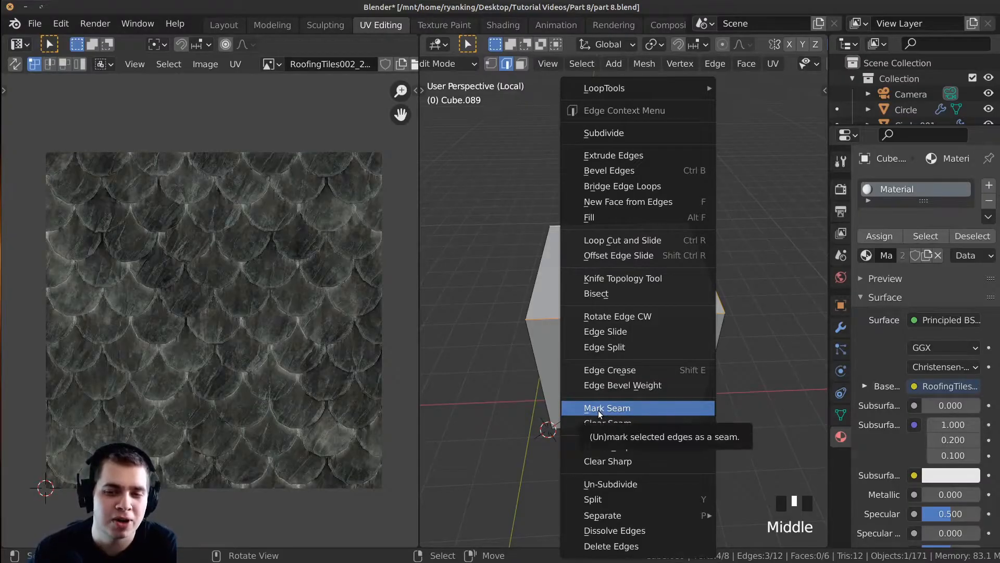
left_click(611, 408)
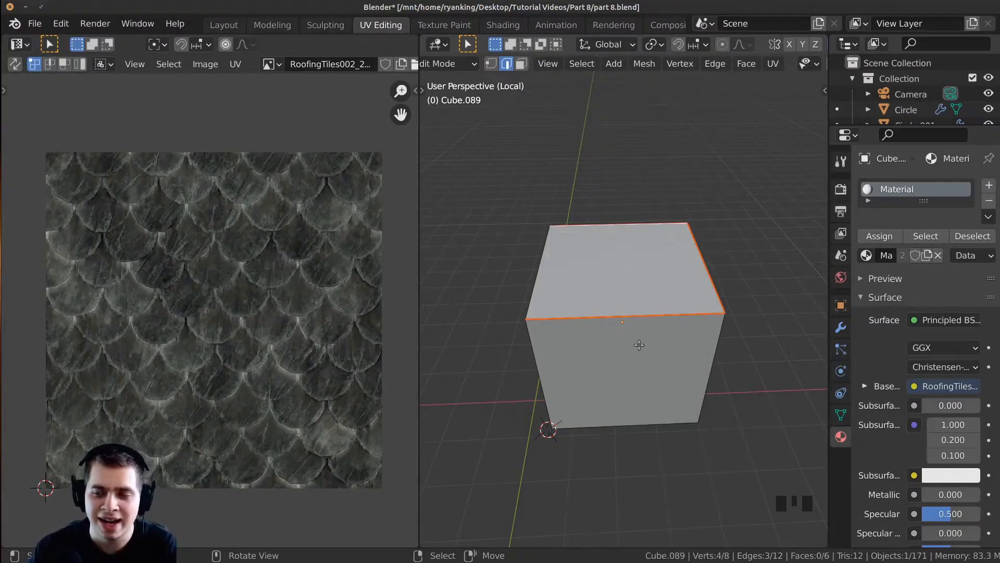
Leave Edit Mode to view the cube as an object in Solid shading, and return to Edit Mode
scroll(657, 337, "down", 2)
middle_click_drag(648, 331, 553, 303)
key("Tab")
key("z")
left_click(676, 281)
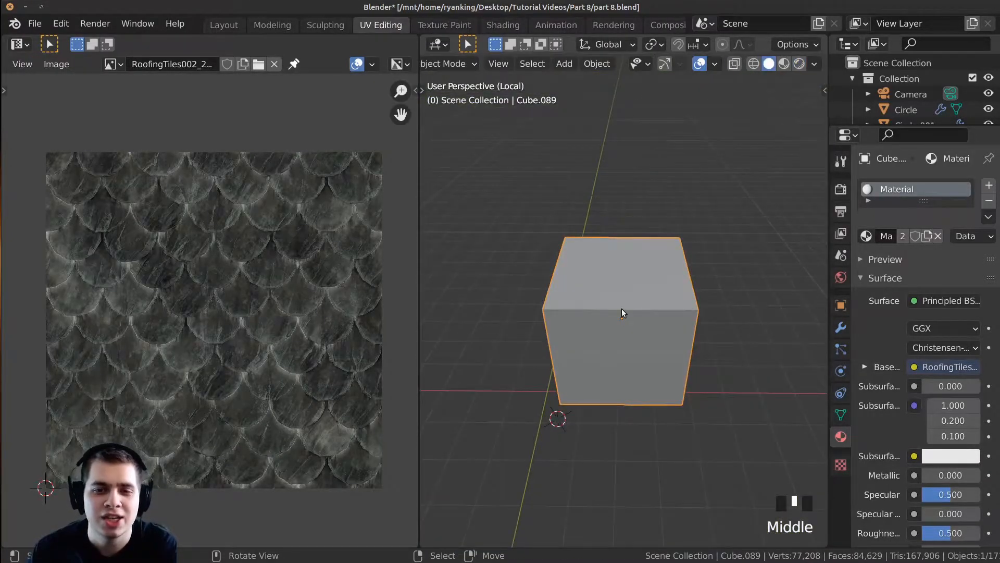
key("Tab")
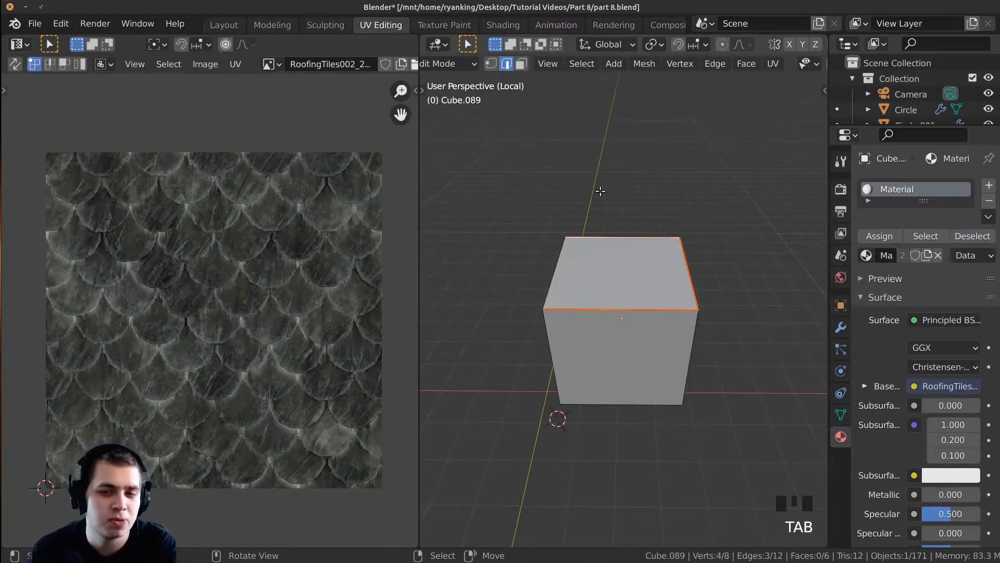
Deselect all of the cube's geometry and examine the seam edges around its top face
key("a")
key("a")
key("a")
middle_click_drag(681, 294, 683, 282)
key("alt+a")
middle_click_drag(665, 328, 597, 306)
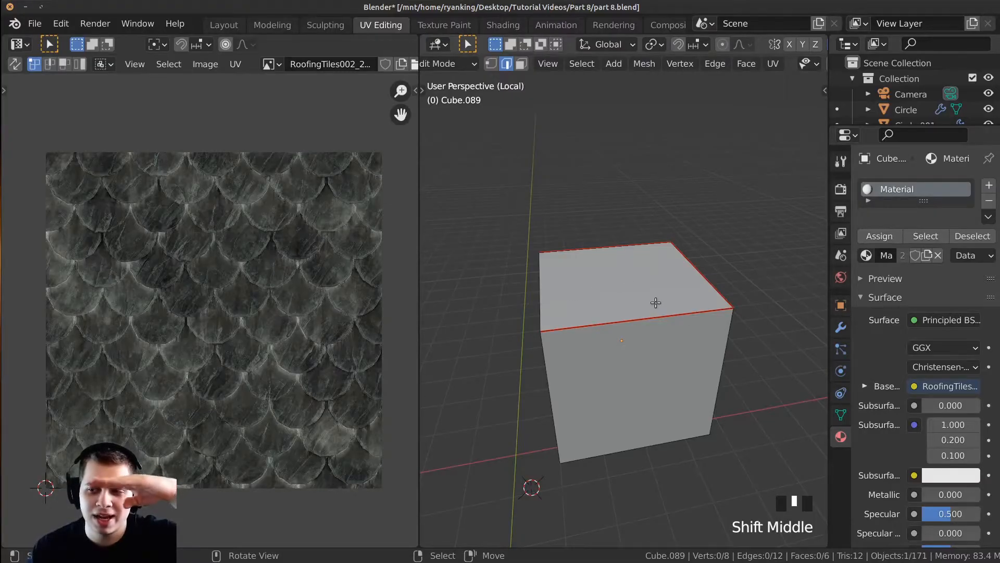
middle_click_drag(668, 290, 626, 259)
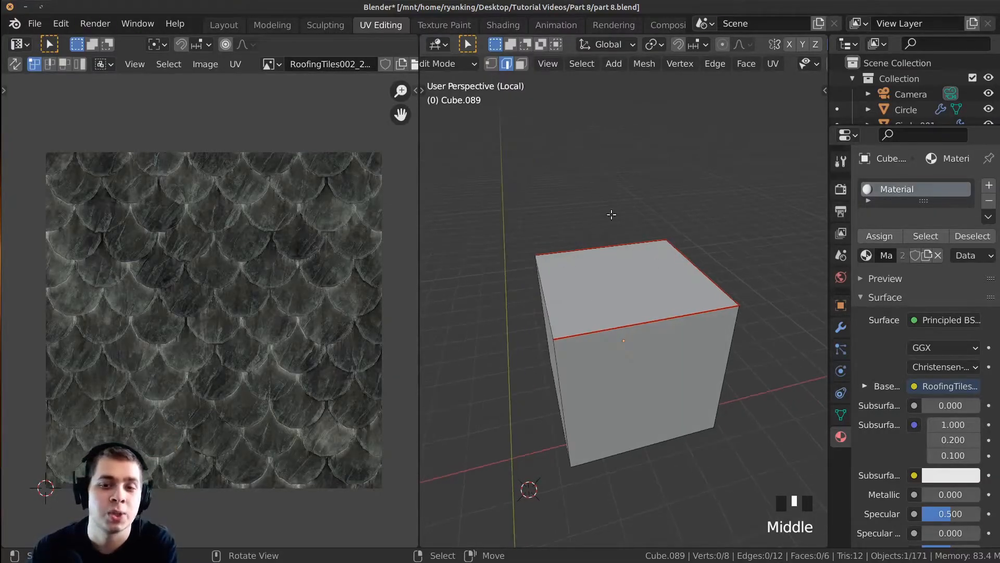
Select all of the cube's geometry and unwrap it with the Unwrap operation
key("a")
key("a")
key("a")
key("a")
key("u")
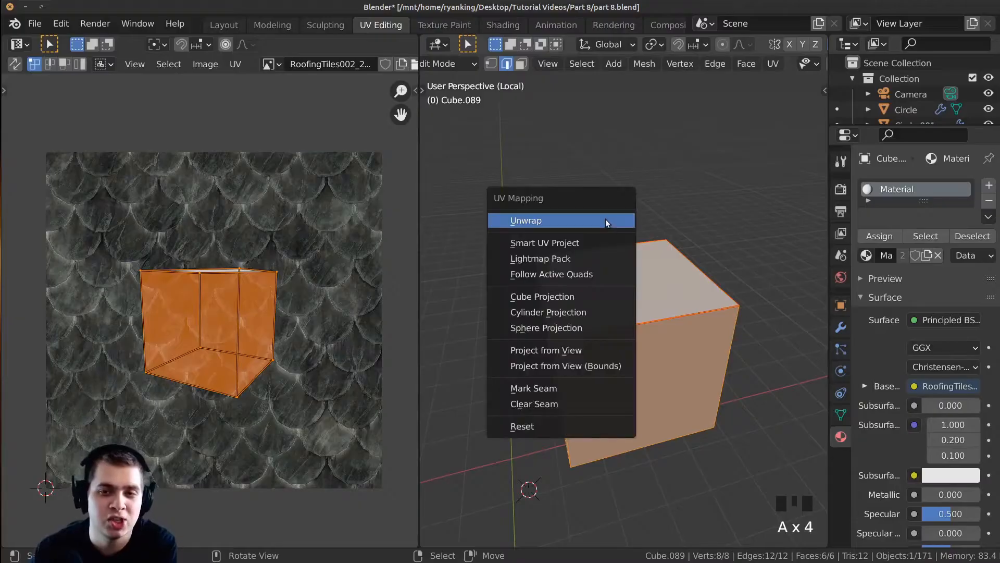
left_click(568, 220)
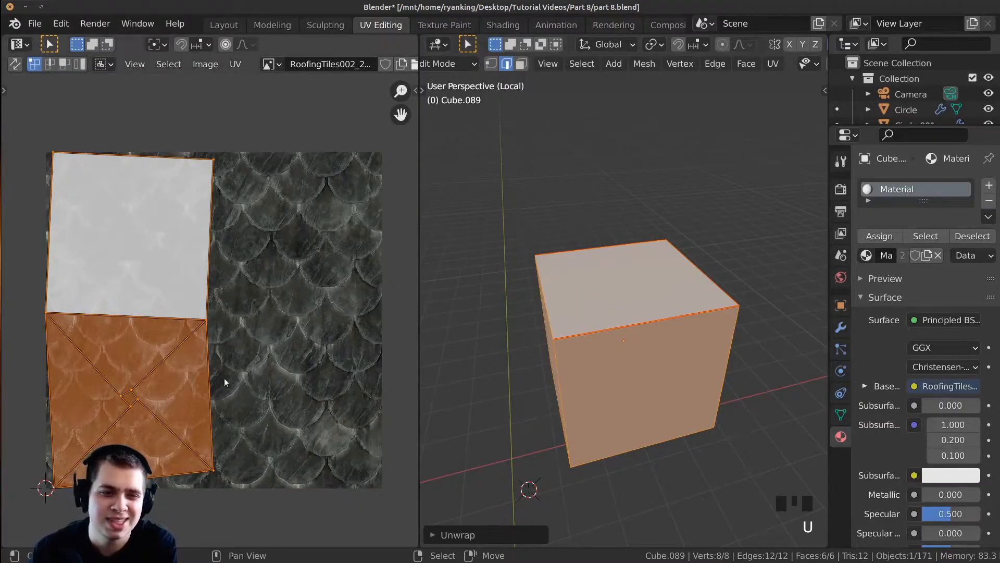
Change the viewport shading to show the roofing tile texture and inspect how it lies on the unwrapped cube
key("Tab")
key("z")
left_click(648, 356)
middle_click_drag(648, 356, 672, 341, "shift")
scroll(671, 341, "up", 2)
middle_click_drag(680, 292, 588, 332)
scroll(633, 271, "up", 2)
scroll(624, 398, "up", 1)
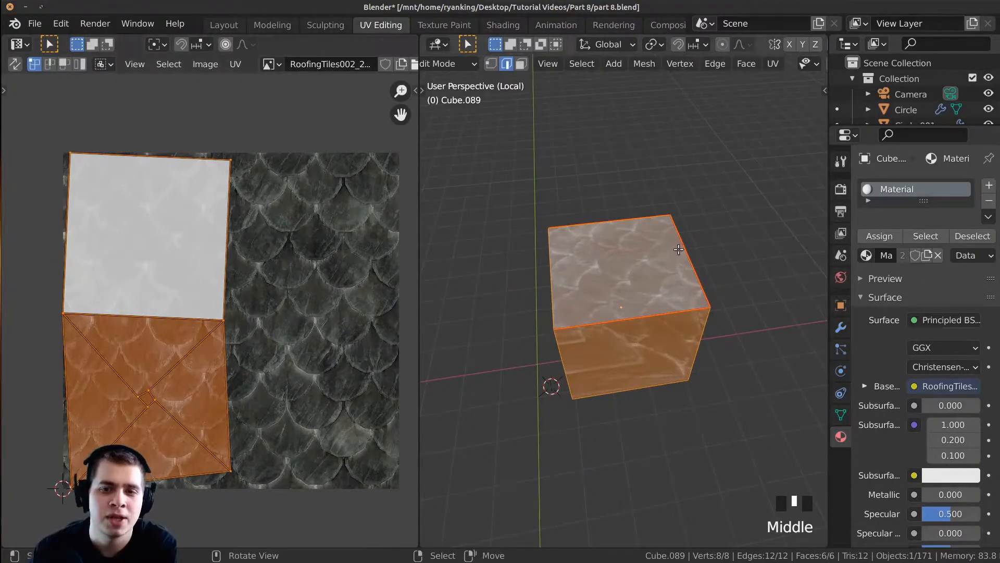
Switch to face selection and select the cube's top face to check its UV island
right_click(678, 250)
key("3")
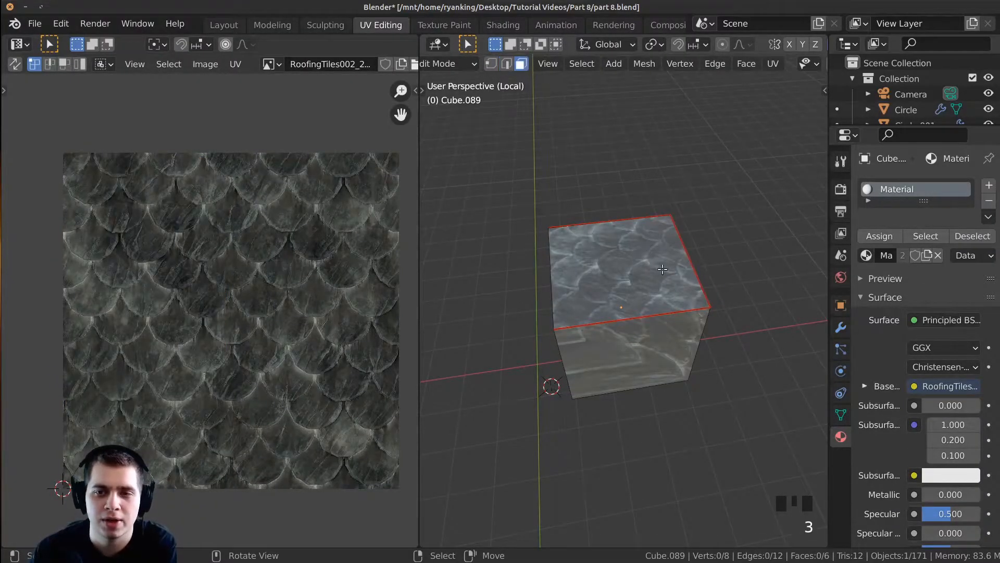
right_click(654, 262)
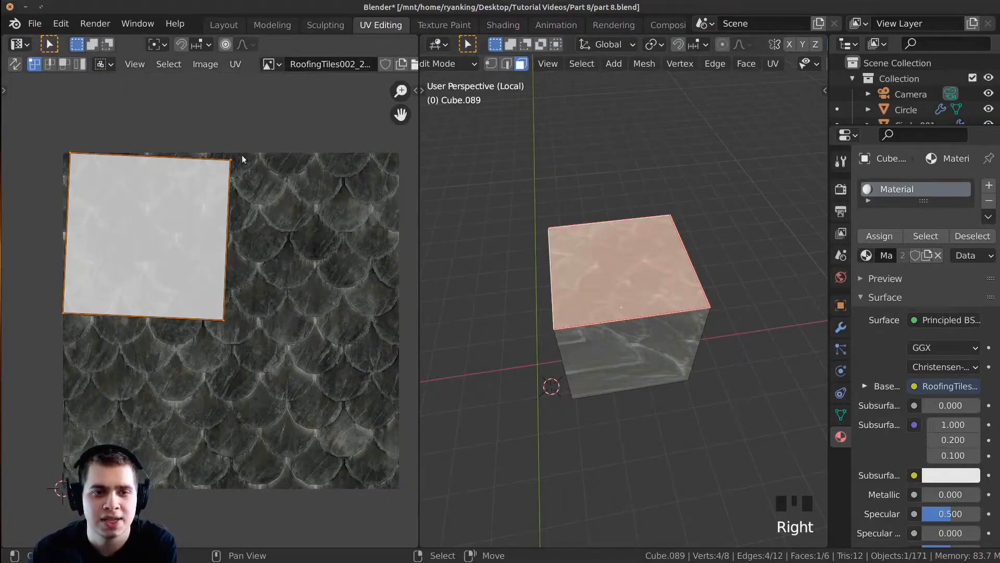
Select all of the cube's faces and examine the texture stretching on its sides and underside
key("a")
key("a")
key("a")
middle_click_drag(641, 323, 605, 179)
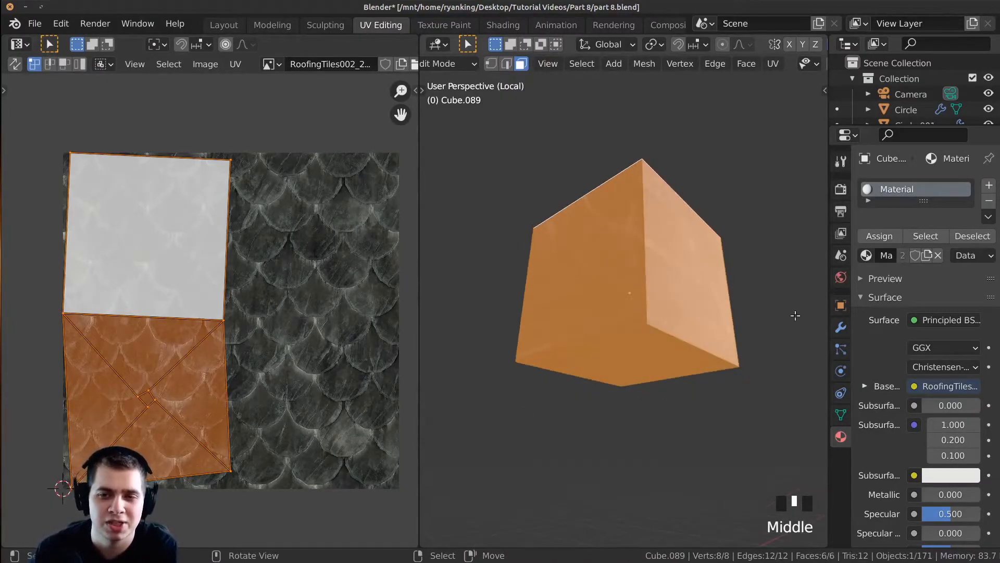
middle_click_drag(566, 360, 618, 346)
middle_click_drag(663, 313, 650, 320)
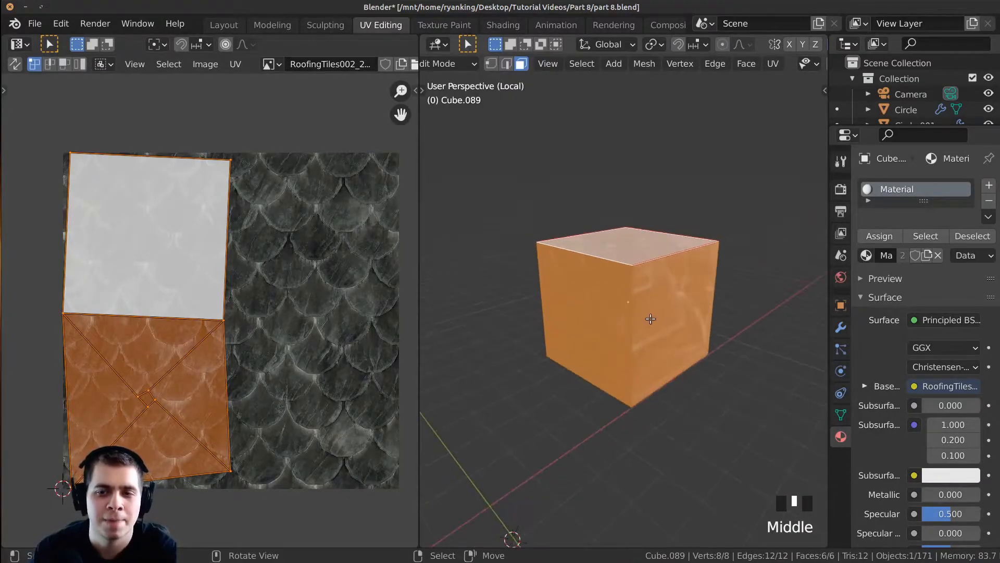
middle_click_drag(659, 251, 672, 312)
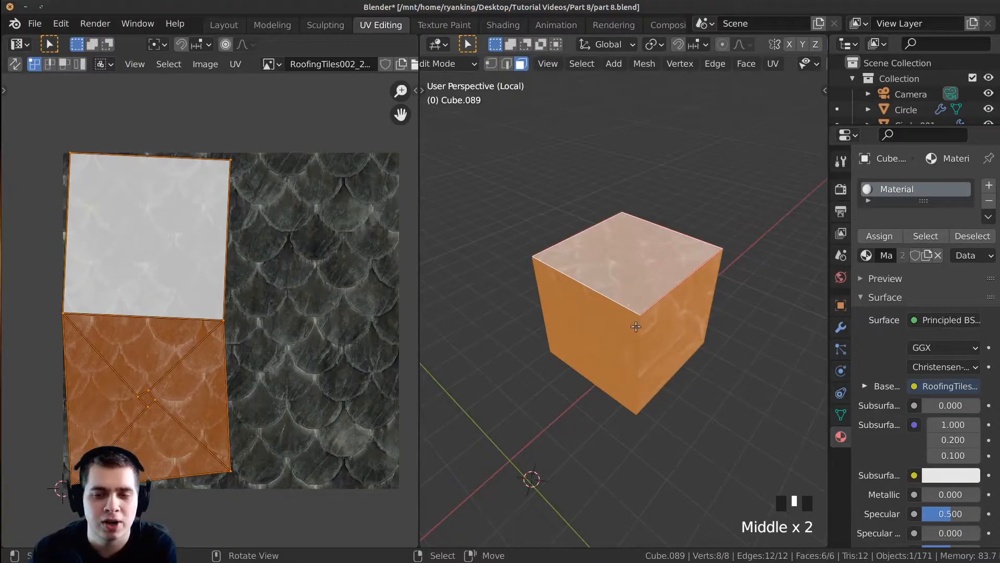
Switch to edge selection and select the two vertical edges that meet the ends of the unmarked top edge
key("2")
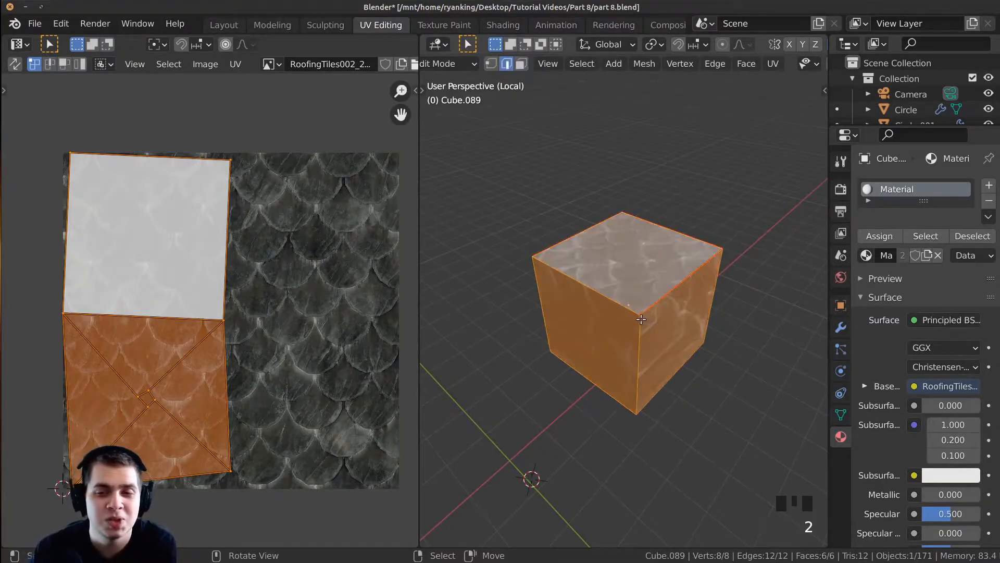
middle_click_drag(607, 297, 635, 348)
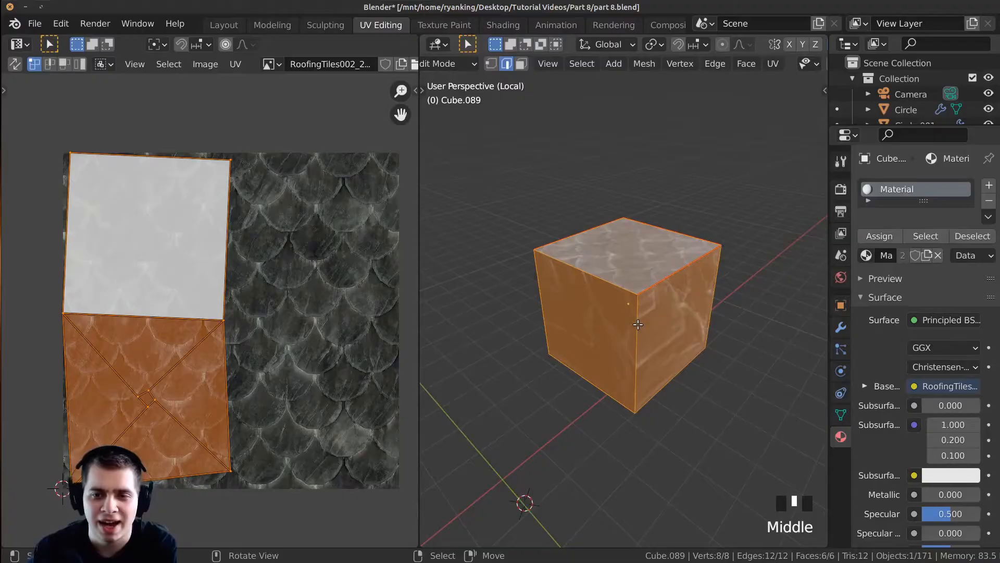
right_click(637, 324)
middle_click_drag(570, 335, 697, 311)
right_click(623, 316, "shift")
middle_click_drag(623, 315, 543, 242)
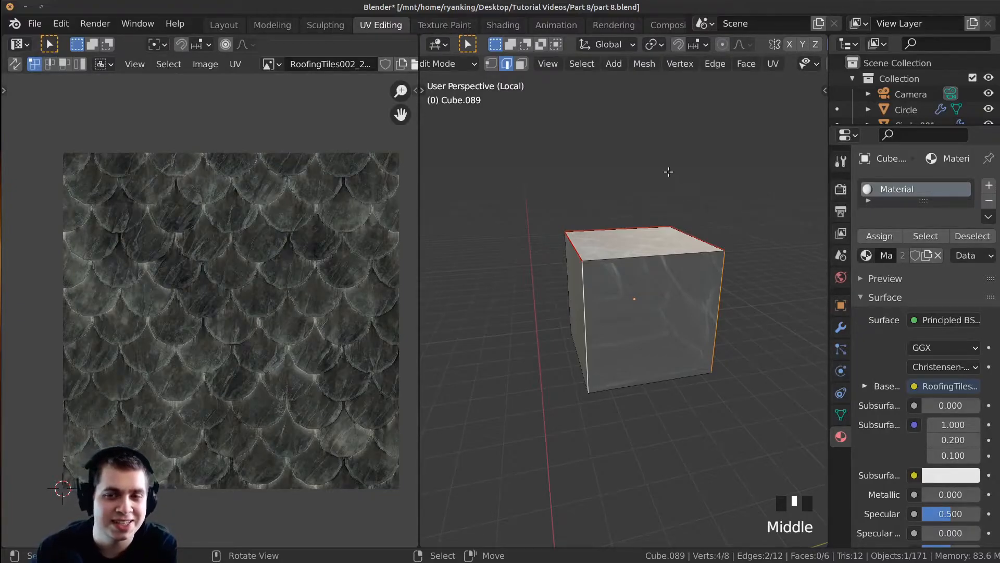
key("ctrl+e")
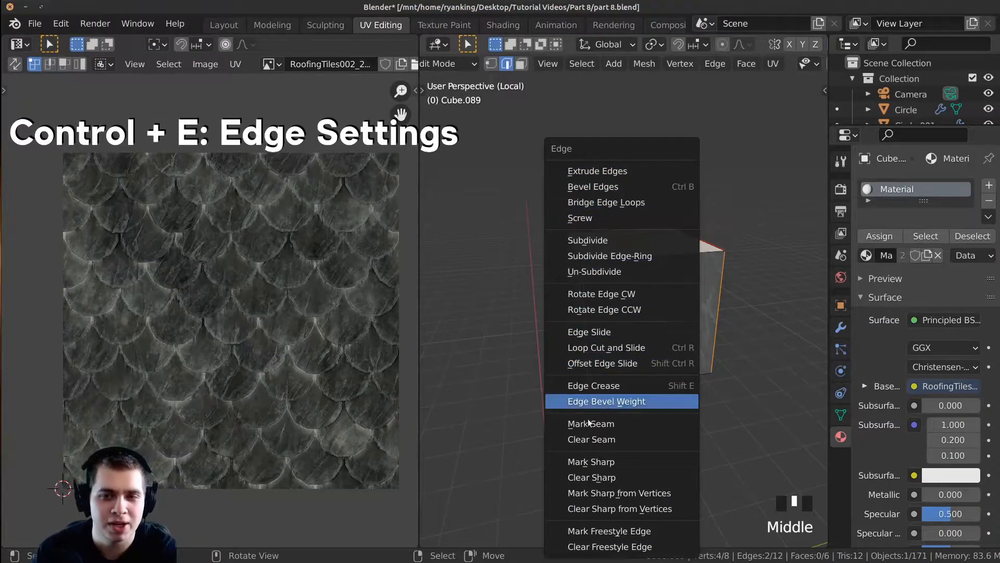
left_click(616, 423)
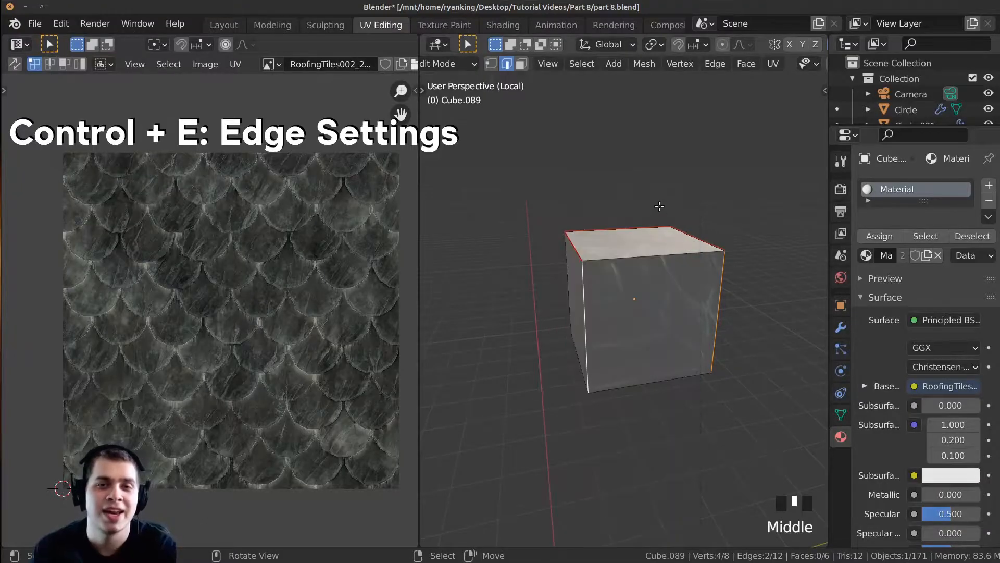
middle_click_drag(677, 203, 649, 202)
key("u")
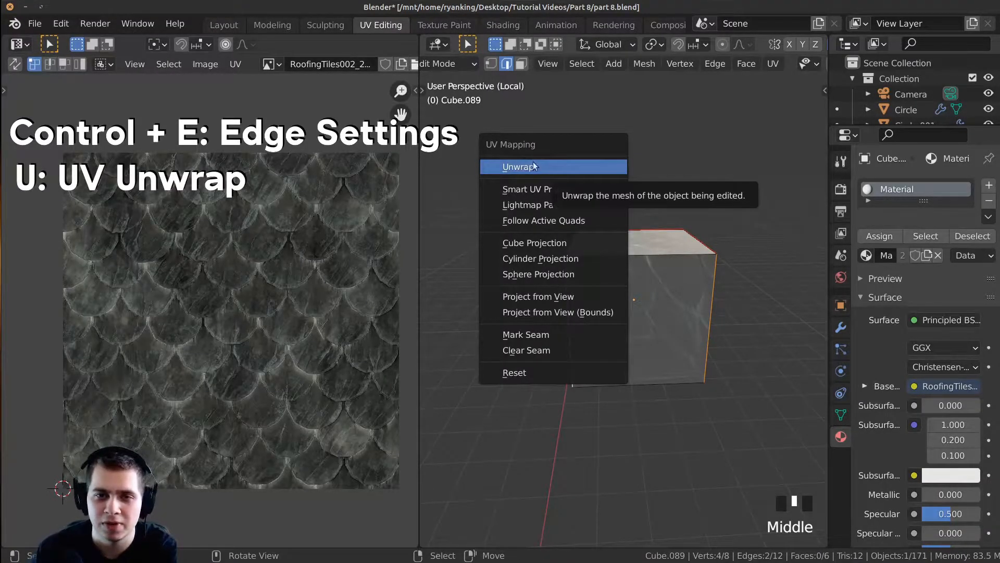
key("u")
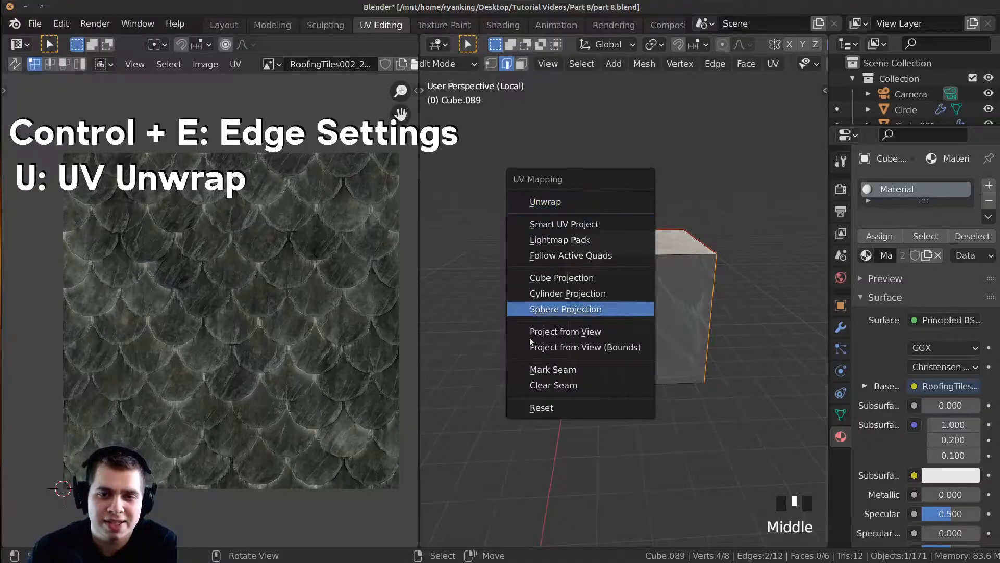
left_click(558, 373)
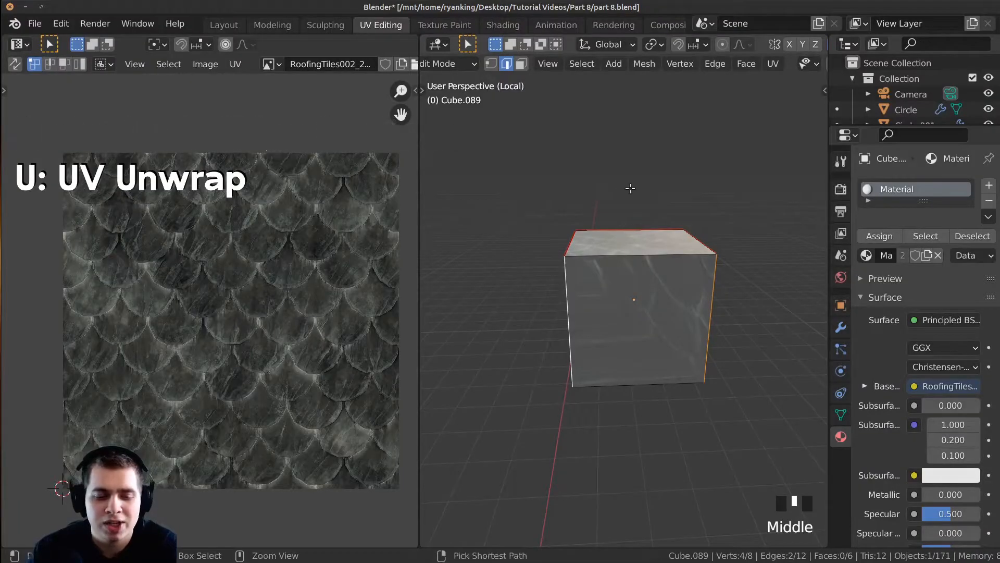
key("ctrl+e")
key("Escape")
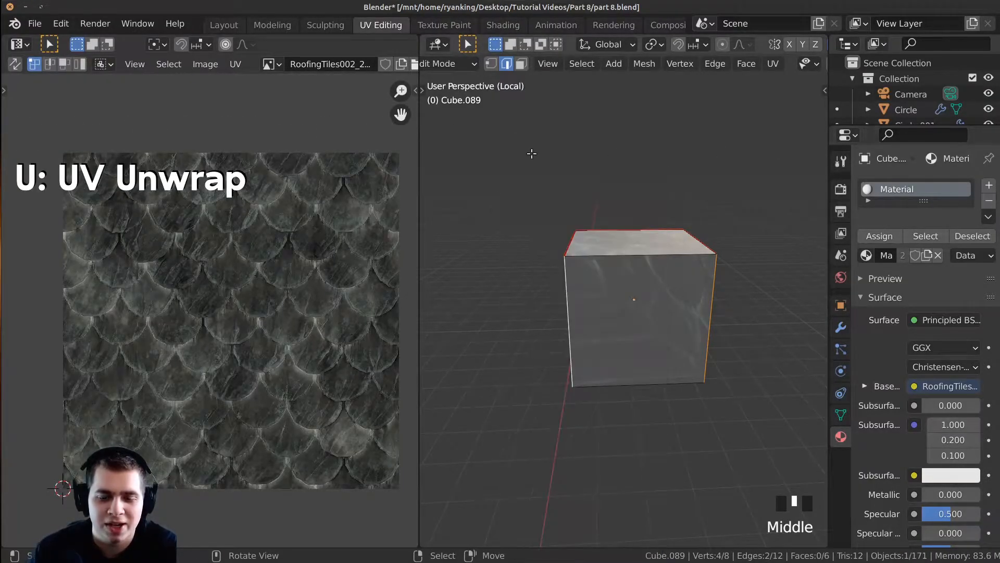
Mark the two selected vertical edges as seams, and clear those seams again
key("u")
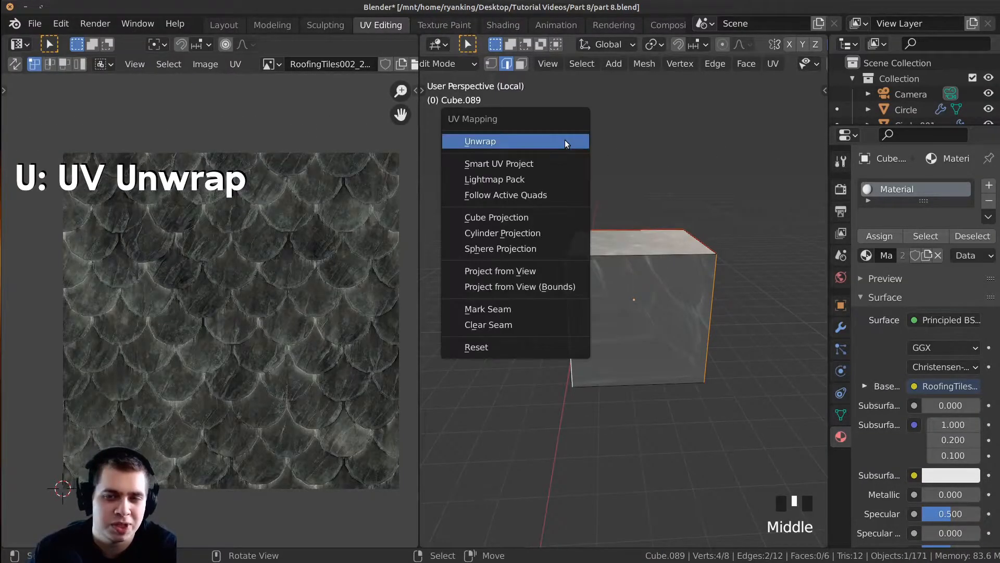
left_click(509, 311)
scroll(535, 224, "down", 3)
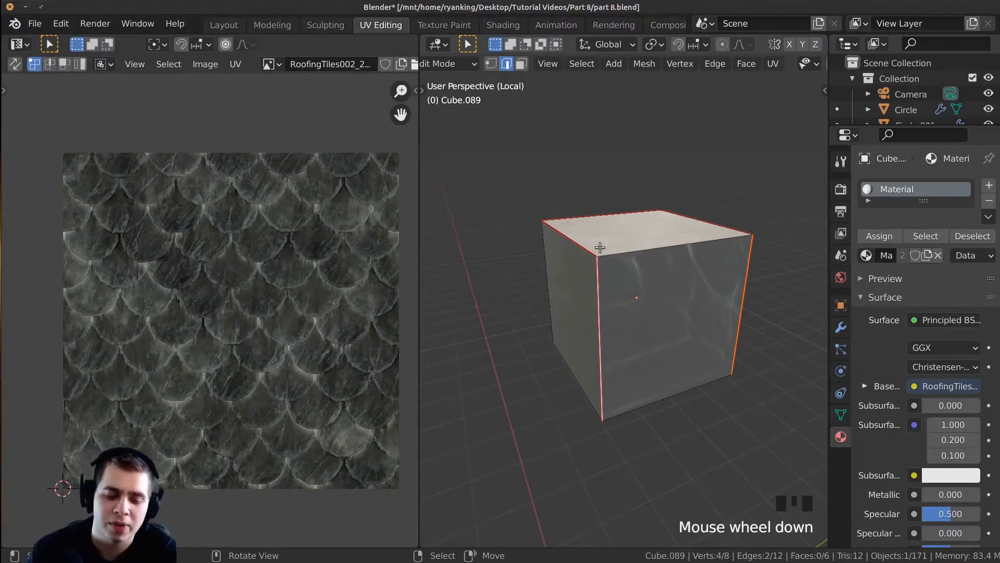
key("u")
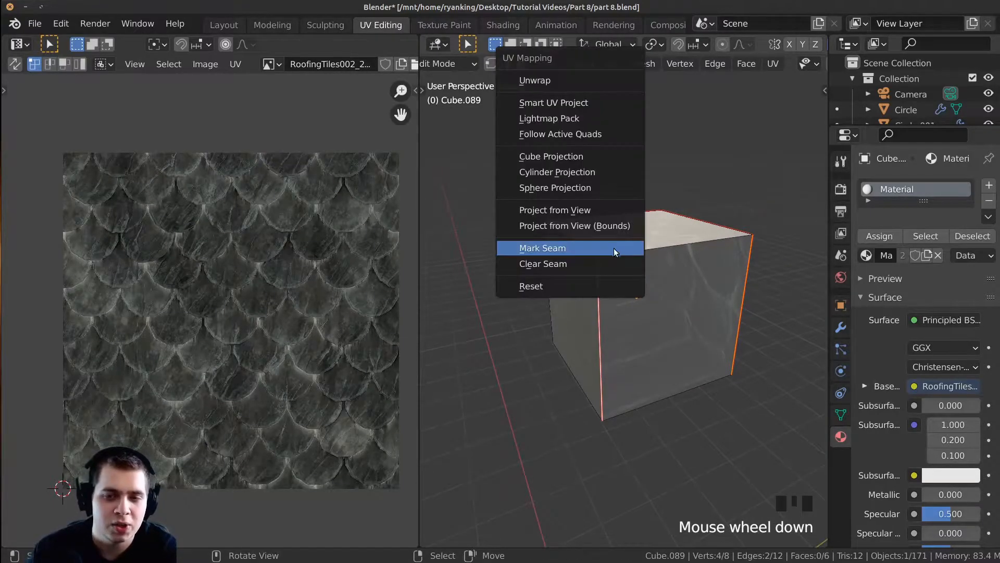
left_click(539, 265)
Mark the cube's two selected vertical edges as seams
middle_click_drag(653, 343, 606, 338)
key("u")
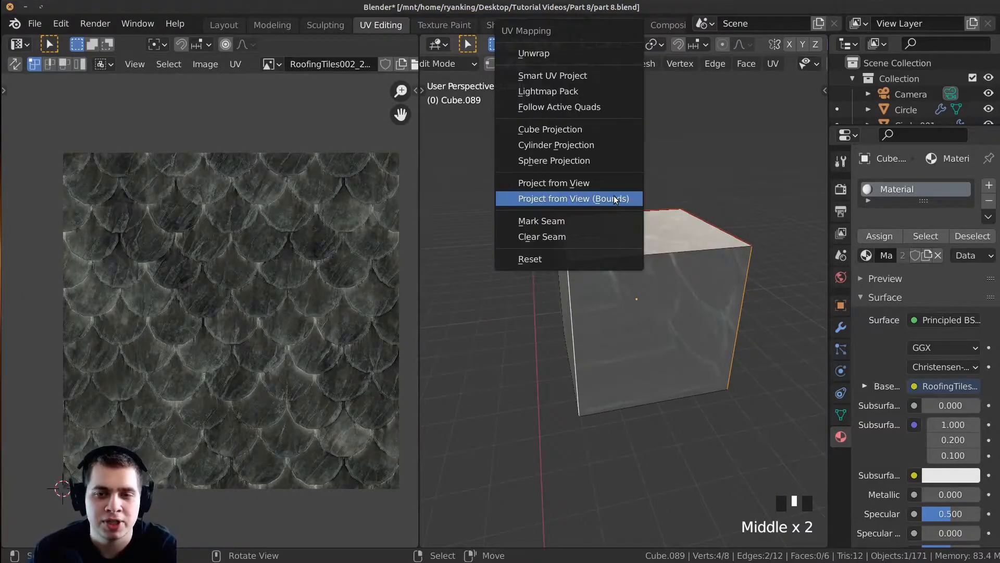
left_click(544, 219)
middle_click_drag(573, 223, 677, 224)
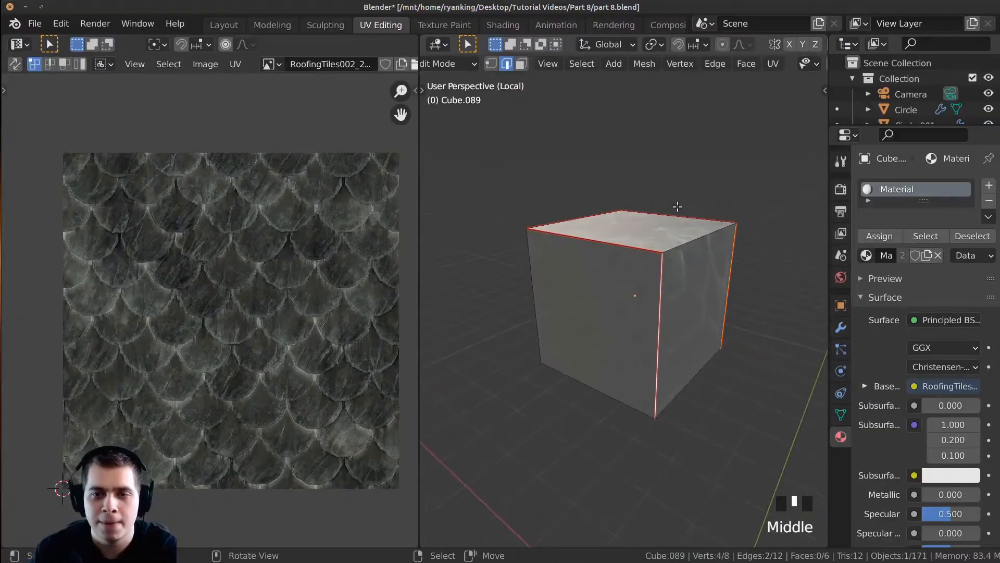
Select all of the cube's faces and unwrap them using the marked seams
key("a")
key("a")
key("a")
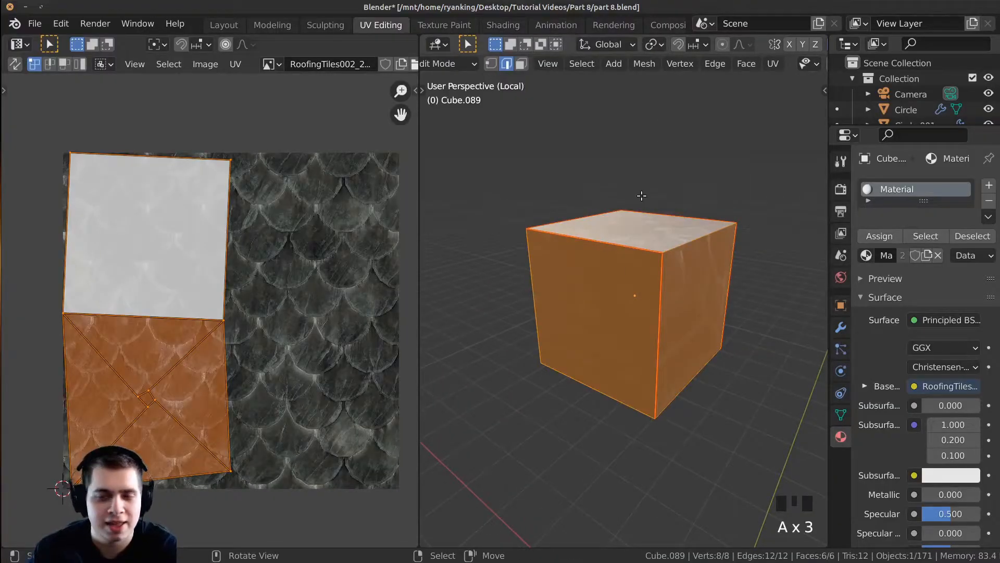
key("u")
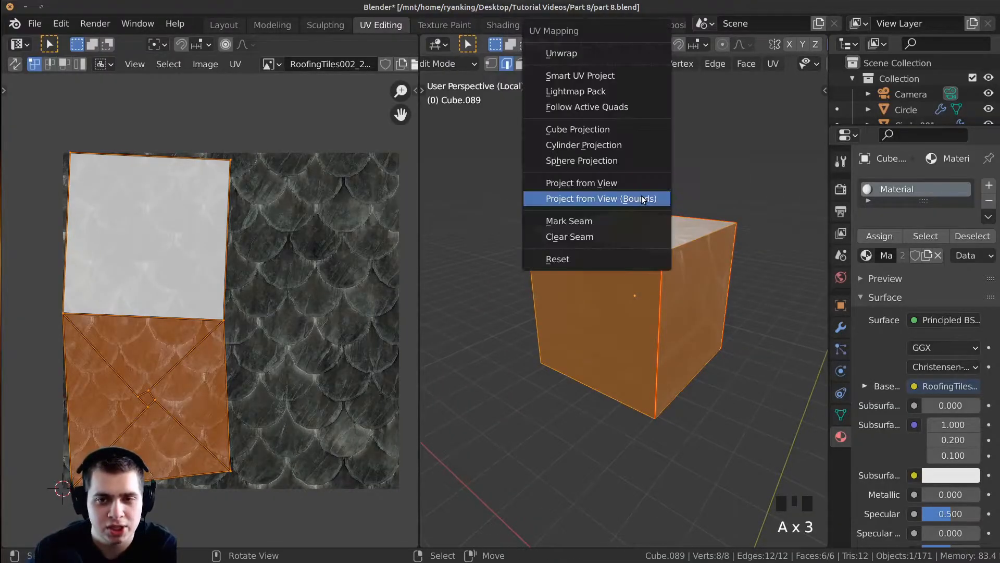
left_click(567, 53)
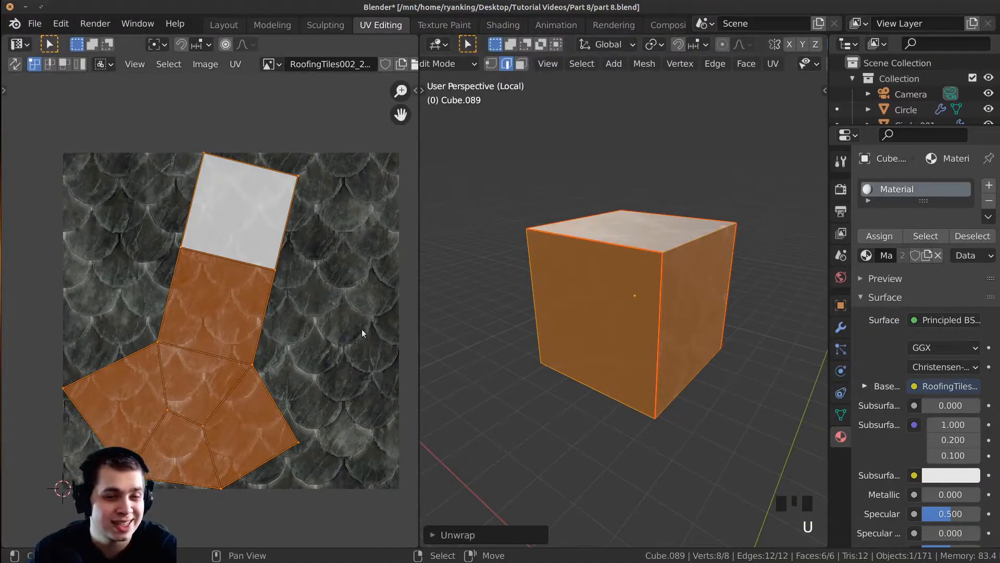
Examine the cube's texture in Object Mode, and compare it with the UV layout and the seams in Edit Mode
key("Tab")
middle_click_drag(632, 272, 251, 345)
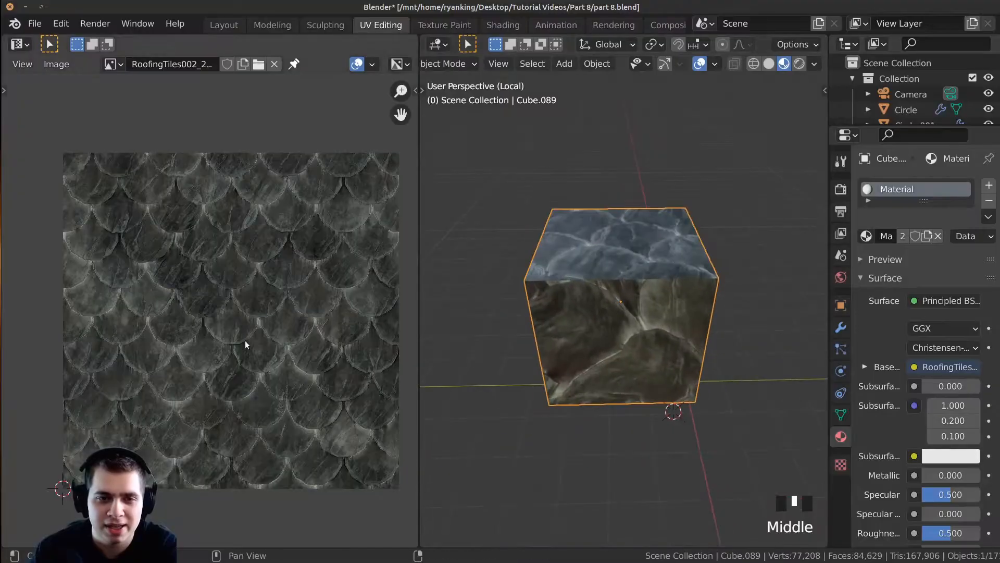
key("Tab")
scroll(198, 452, "up", 4)
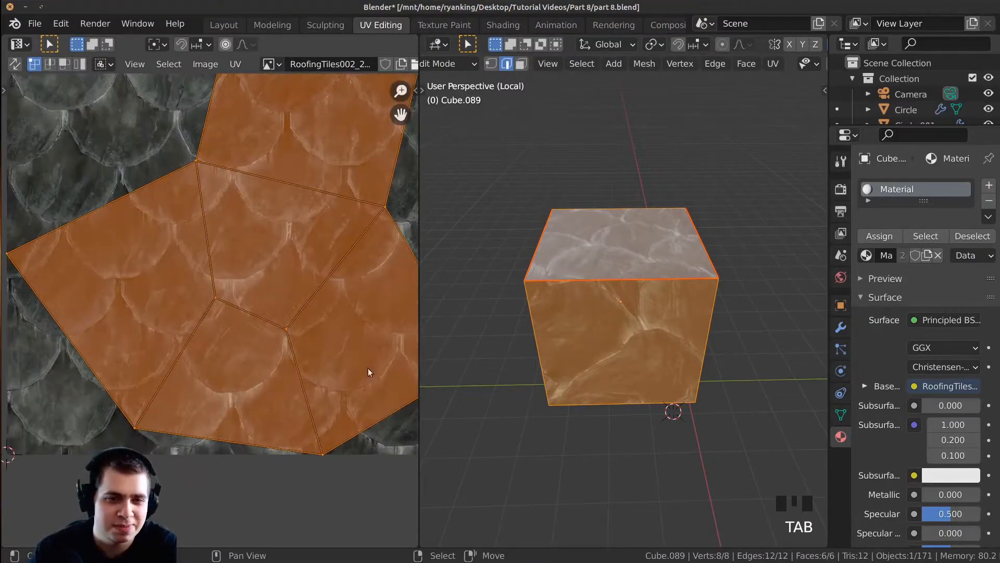
middle_click_drag(728, 299, 732, 297)
scroll(341, 216, "down", 2)
middle_click_drag(341, 216, 281, 318)
middle_click_drag(272, 225, 256, 294)
scroll(615, 323, "down", 1)
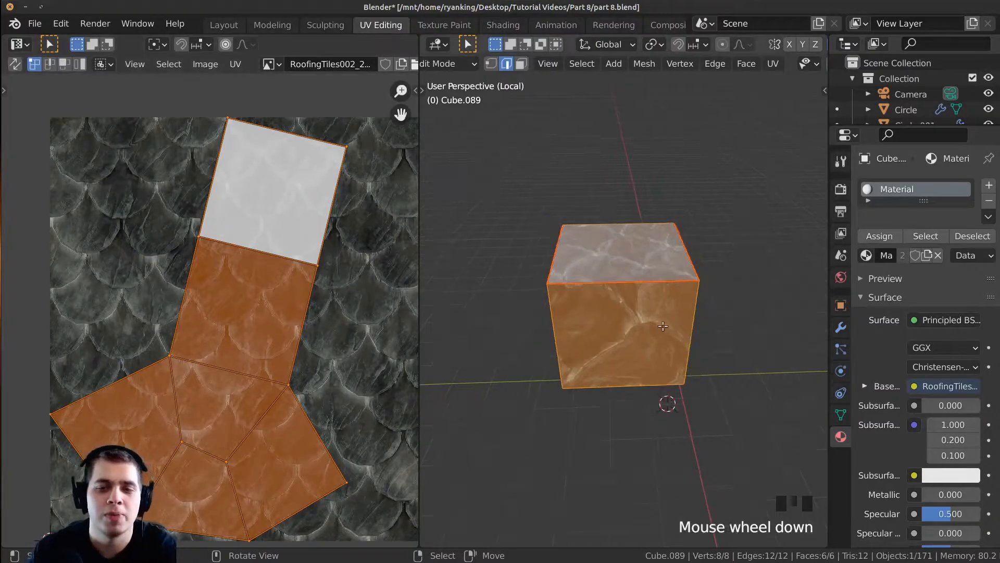
middle_click_drag(615, 322, 576, 327)
scroll(620, 234, "up", 1)
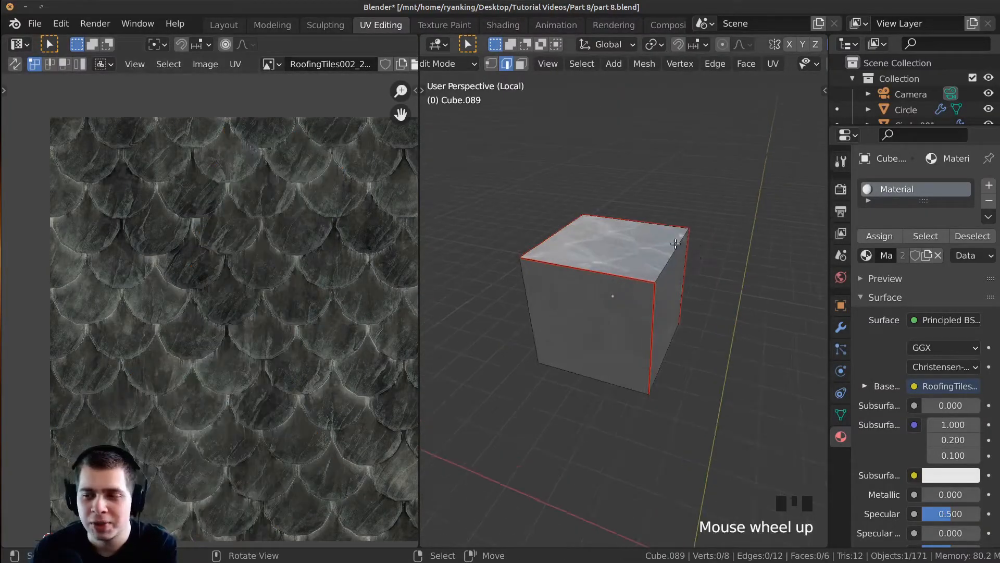
scroll(603, 230, "down", 1)
middle_click_drag(619, 235, 604, 231)
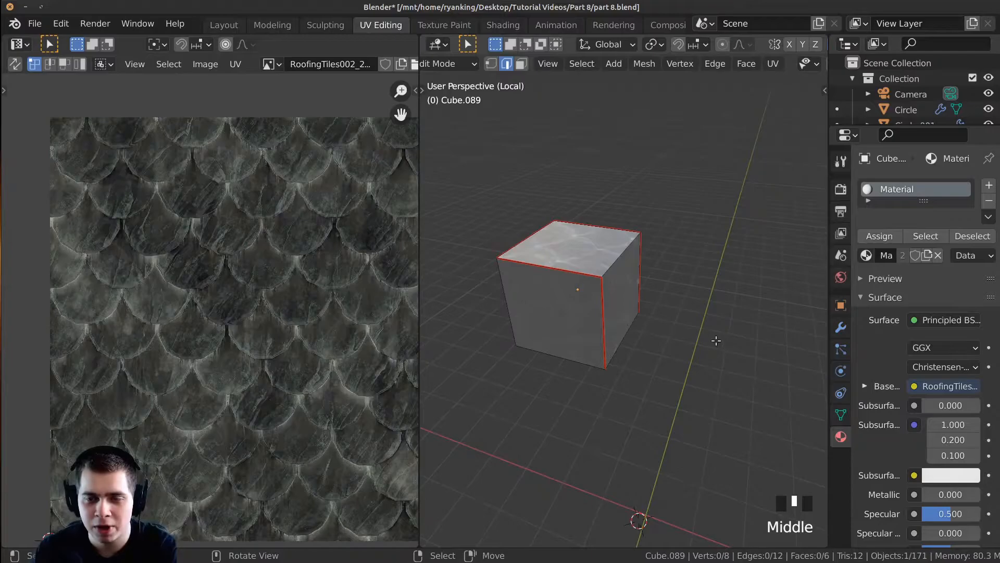
Mark the two remaining vertical edges on the opposite side of the cube as seams
middle_click_drag(626, 293, 696, 286)
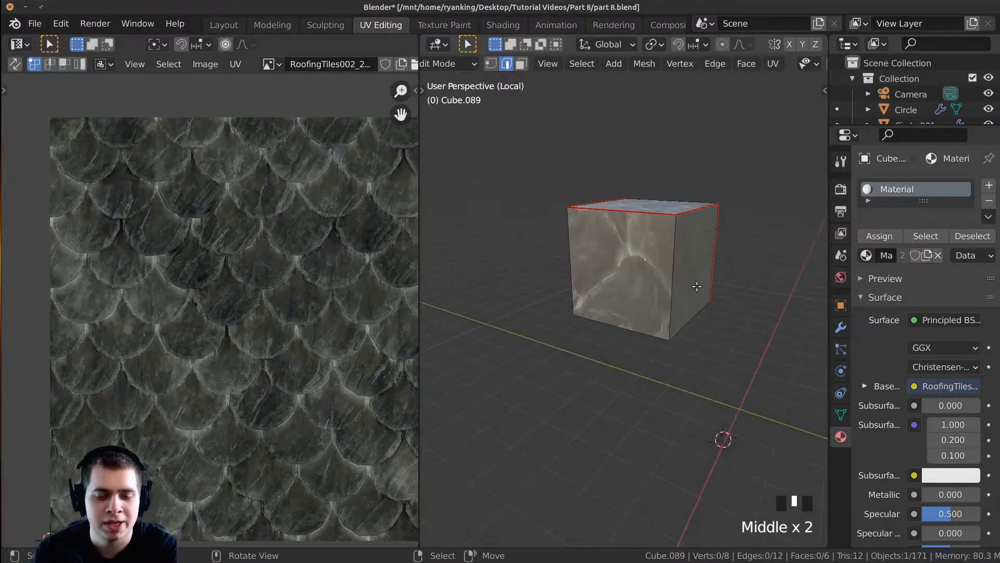
right_click(672, 248)
middle_click_drag(672, 248, 623, 196)
scroll(611, 226, "up", 2)
right_click(597, 211, "shift")
scroll(597, 210, "down", 2)
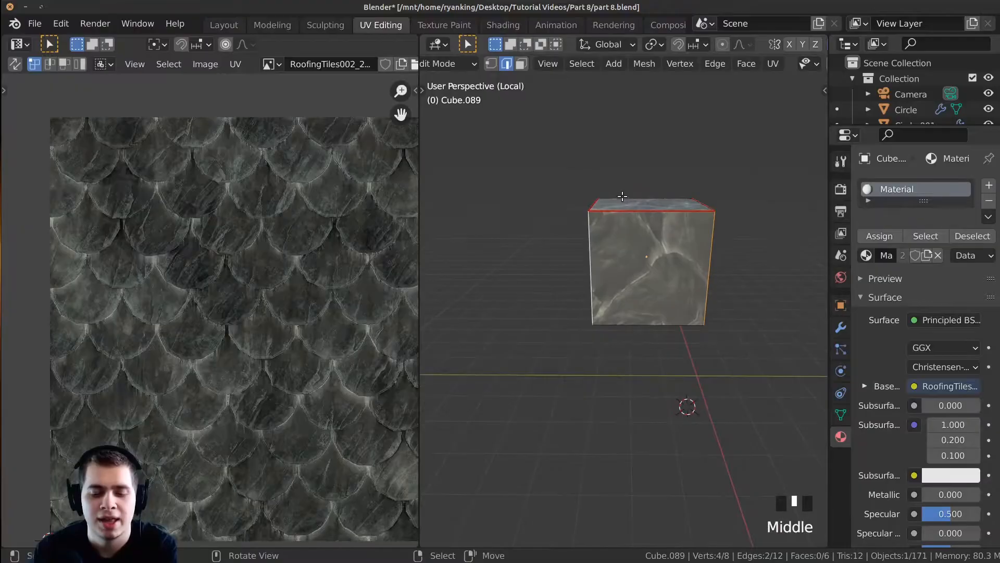
key("ctrl+e")
key("Escape")
key("u")
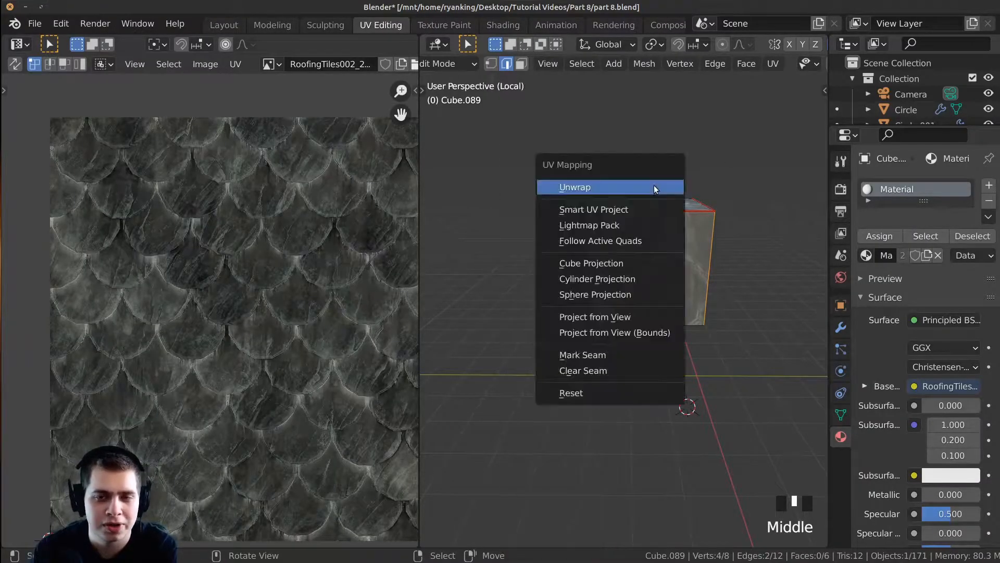
left_click(602, 355)
Select the whole cube and unwrap it again with the new seams
key("a")
key("a")
key("a")
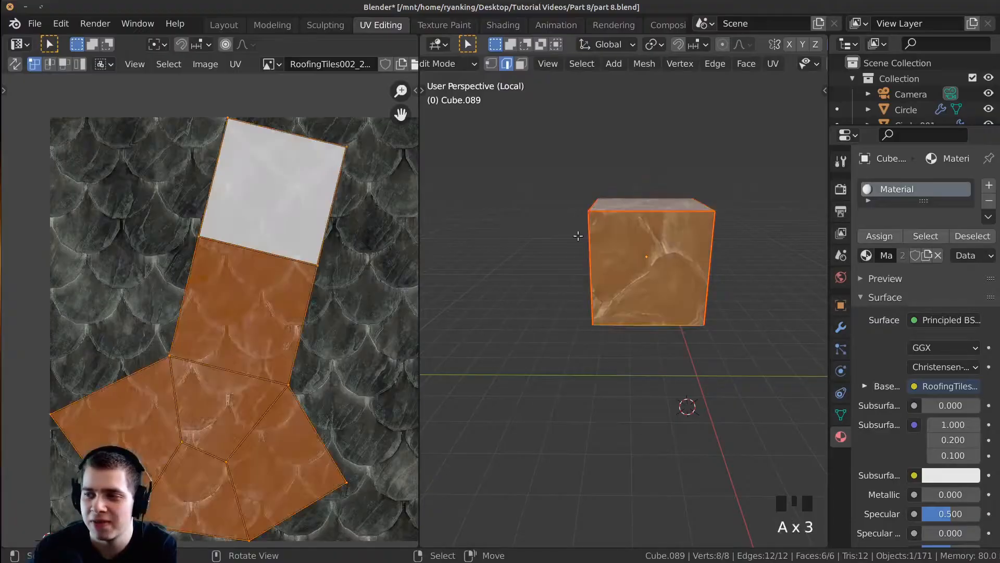
key("u")
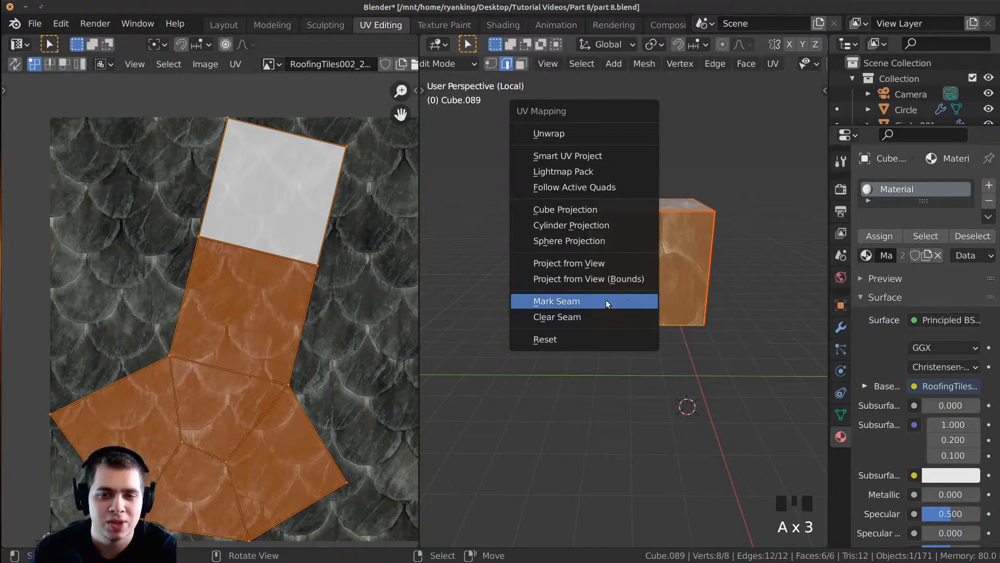
left_click(567, 128)
scroll(271, 396, "up", 1)
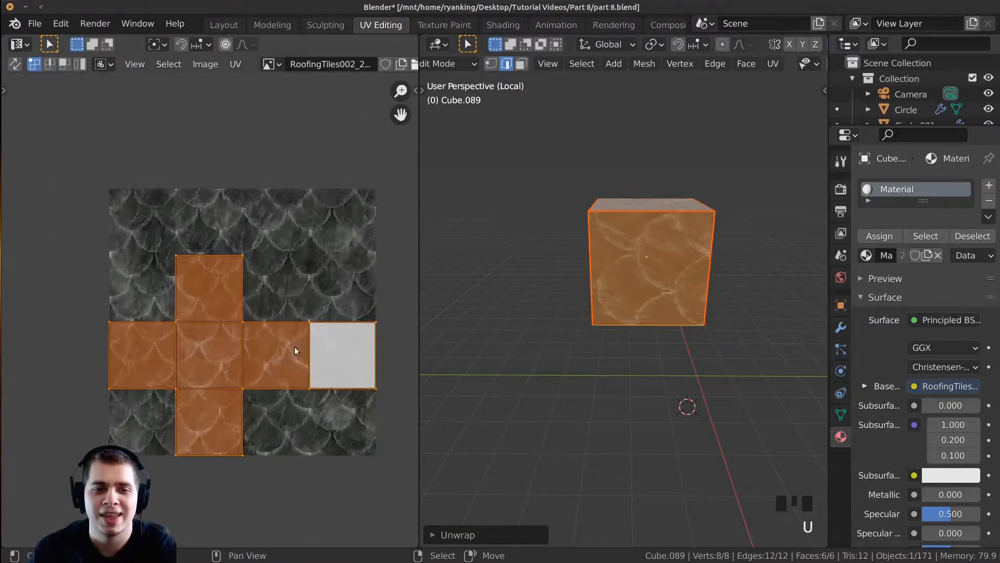
scroll(212, 310, "up", 1)
Switch to face selection and check individual cube faces against the UV layout, finishing with all faces selected
middle_click_drag(600, 251, 633, 271)
key("3")
right_click(641, 239)
right_click(646, 224)
middle_click_drag(648, 237, 599, 255)
middle_click_drag(696, 292, 610, 253)
right_click(664, 255)
right_click(607, 251)
key("a")
key("a")
key("a")
middle_click_drag(593, 308, 620, 310)
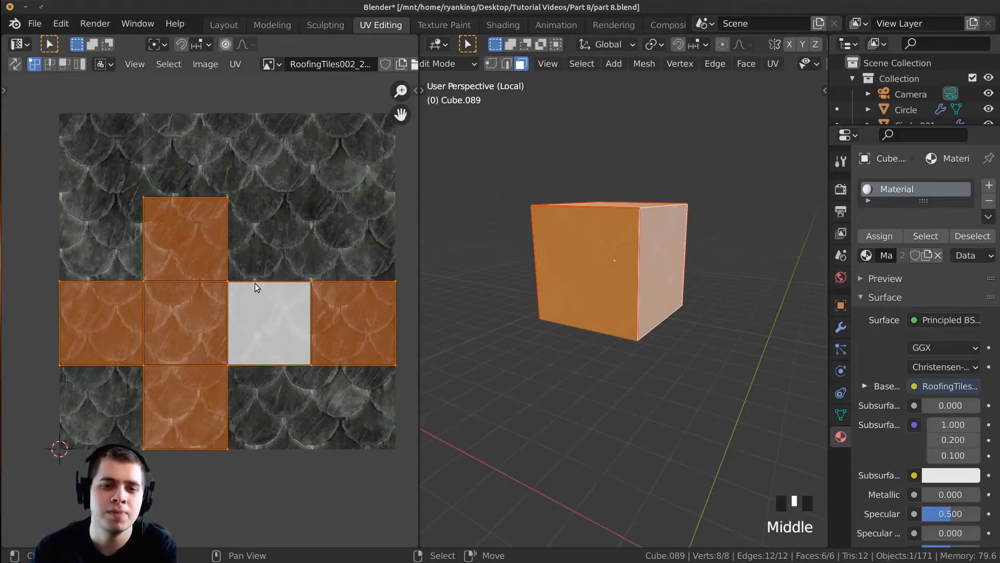
Reselect all faces and examine the cross-shaped UV layout on the roofing tile image
key("a")
key("a")
key("a")
middle_click_drag(646, 284, 657, 329)
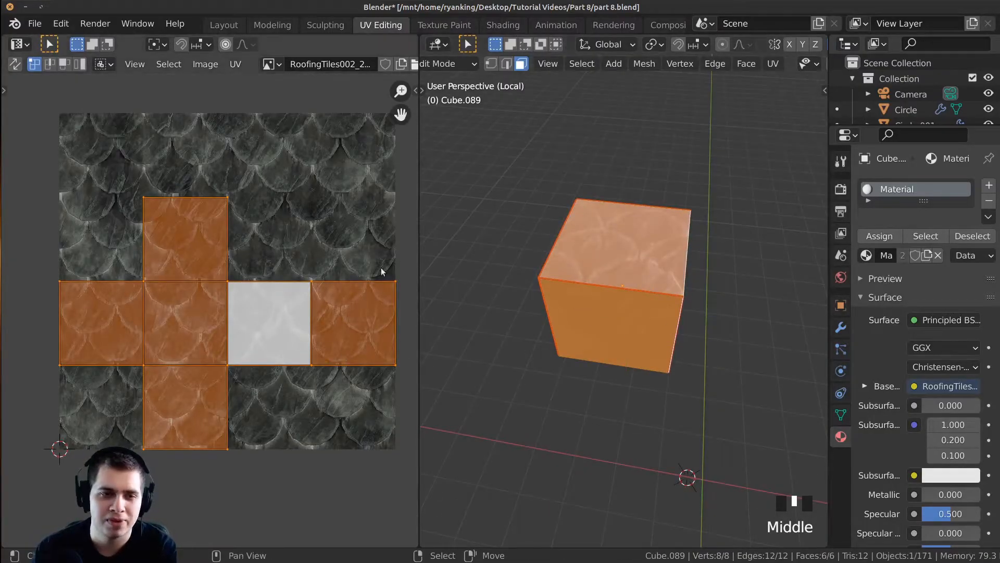
middle_click_drag(348, 298, 335, 306)
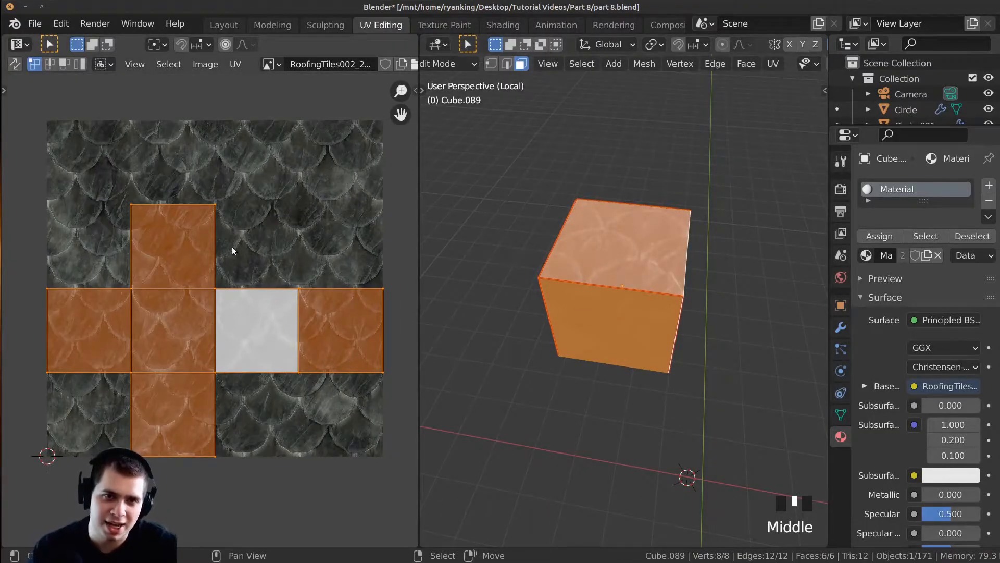
scroll(218, 304, "up", 3)
scroll(274, 300, "down", 2)
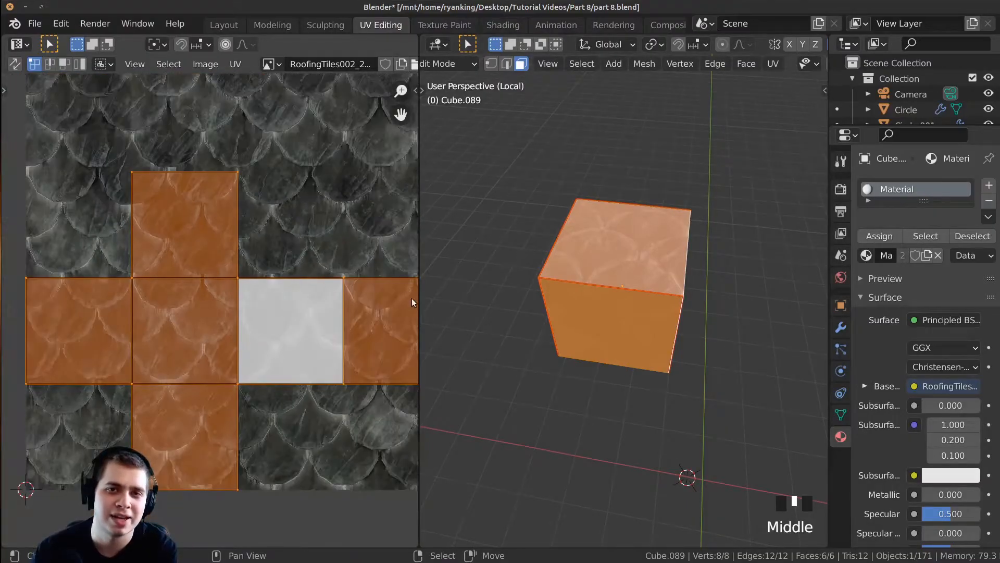
middle_click_drag(407, 295, 408, 270)
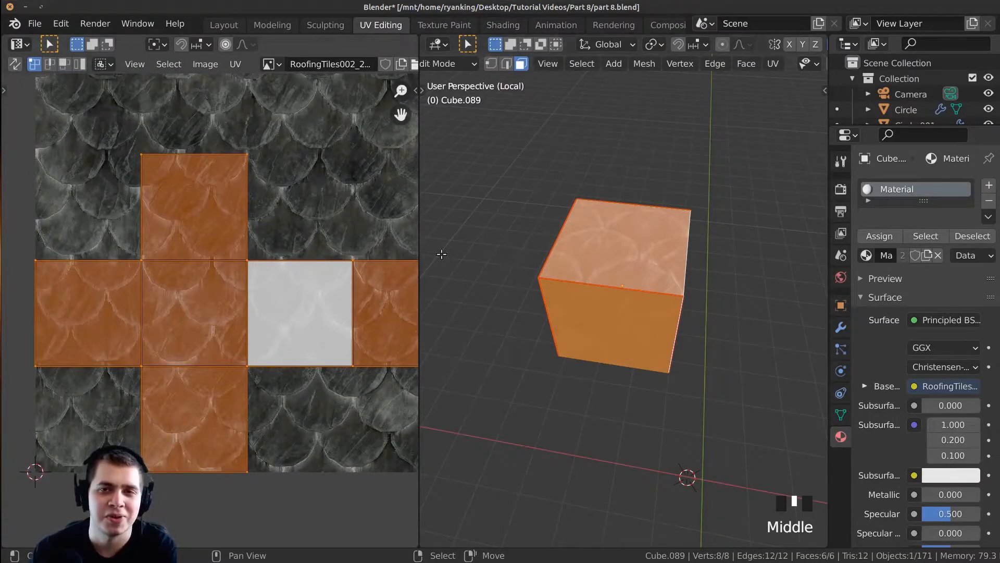
Alternate between Object Mode and Edit Mode to compare the texture on the cube's faces with the UV layout
key("Tab")
middle_click_drag(628, 210, 595, 254)
key("Tab")
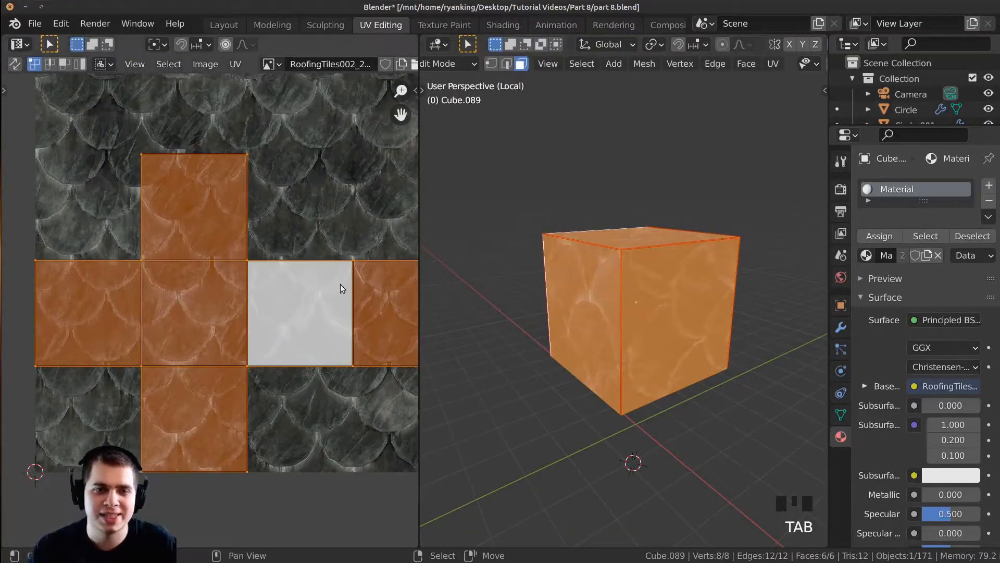
scroll(161, 401, "up", 6)
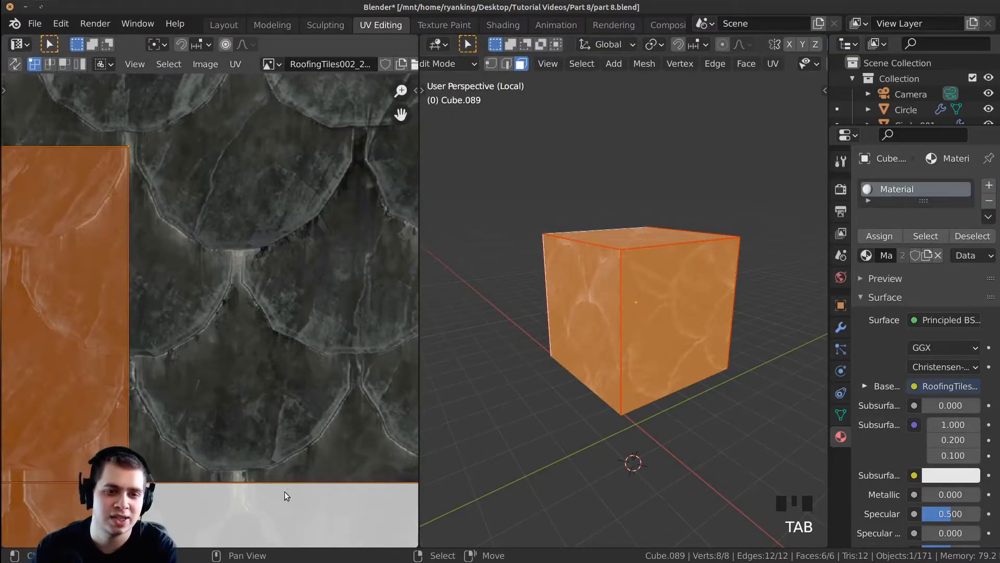
scroll(296, 488, "down", 5)
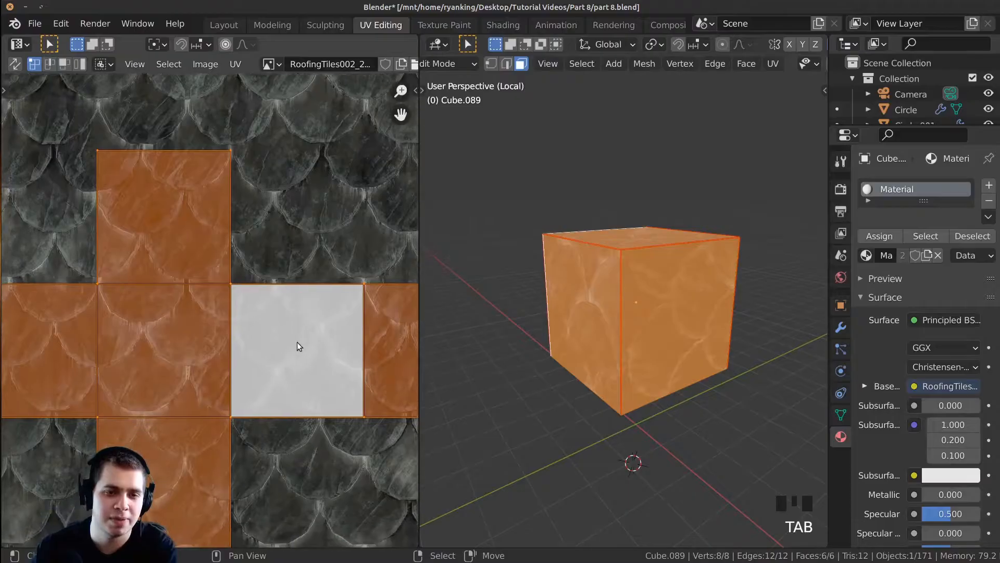
scroll(297, 342, "down", 1)
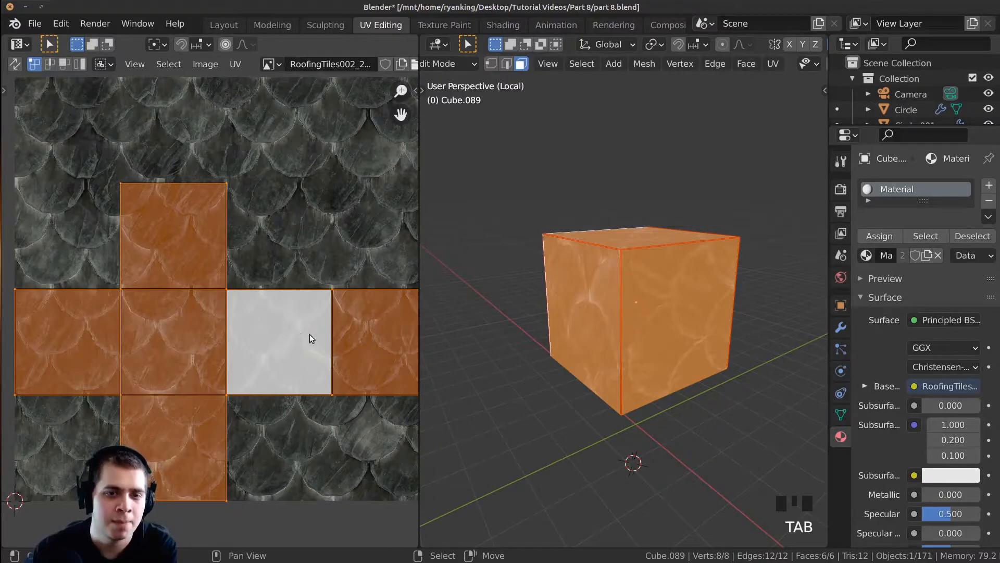
middle_click_drag(727, 246, 744, 250)
key("Tab")
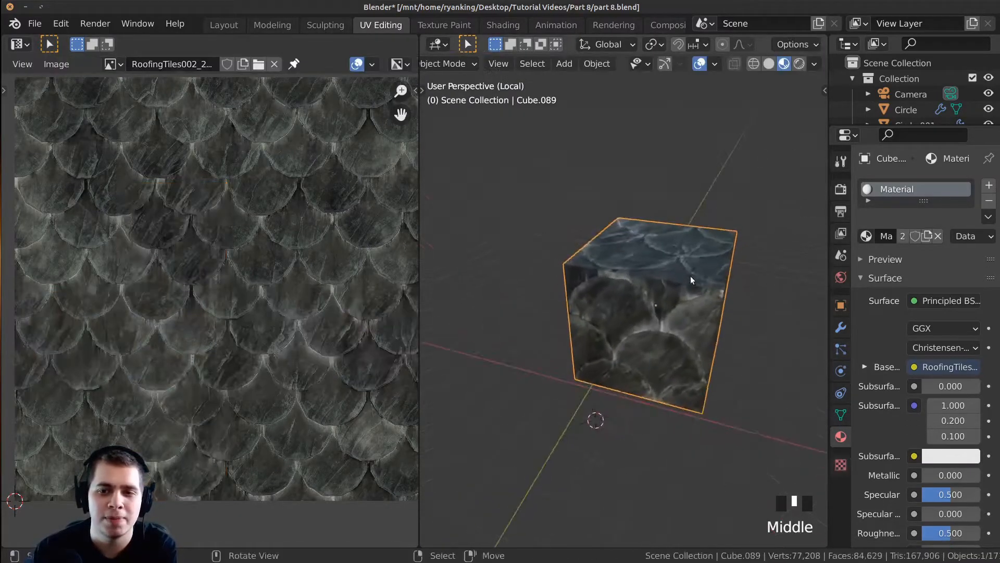
scroll(544, 321, "down", 5)
middle_click_drag(633, 252, 664, 244)
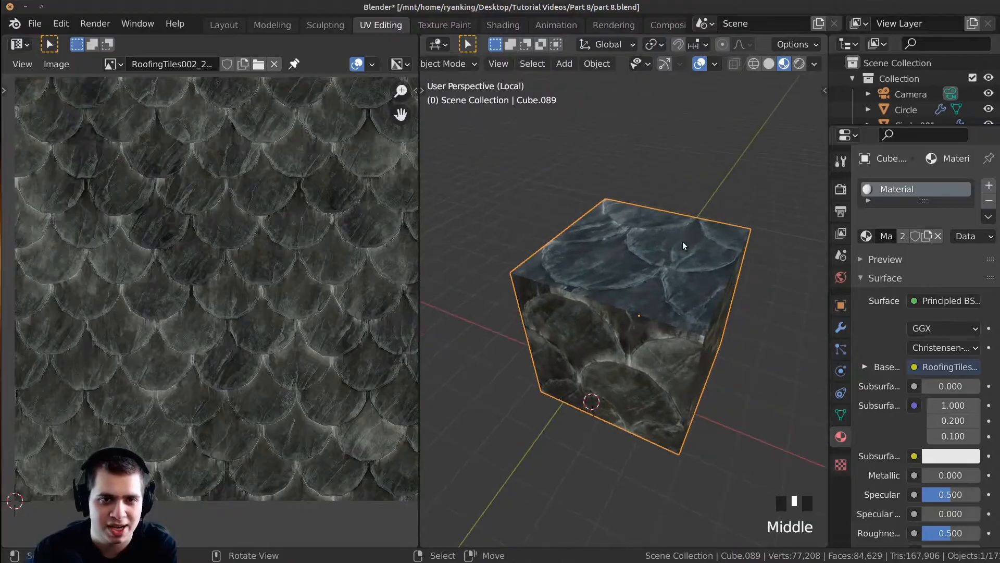
scroll(576, 304, "up", 2)
Return to Edit Mode and examine close up how the tile pattern crosses the borders between neighbouring UV faces
key("Tab")
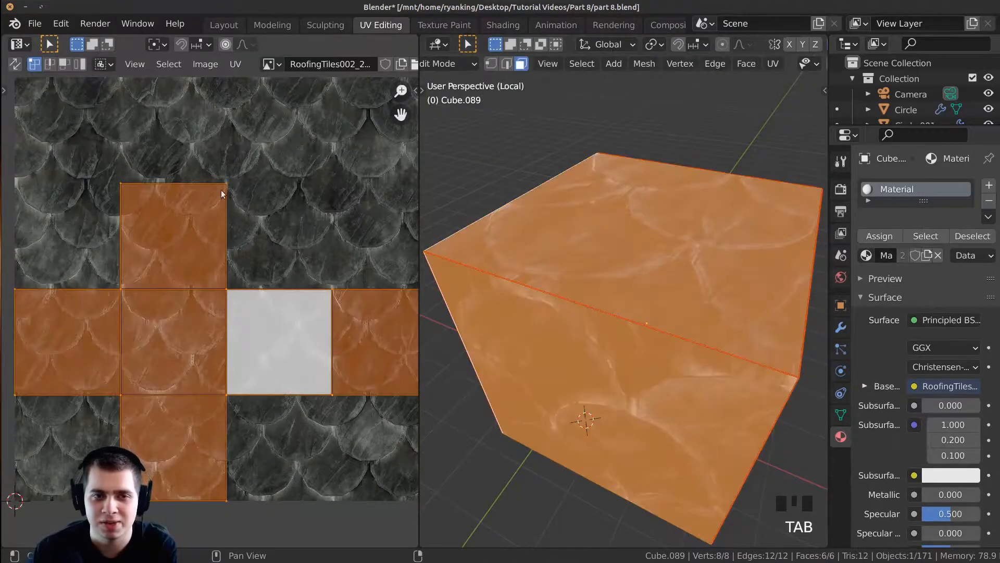
scroll(203, 307, "up", 3)
scroll(268, 314, "down", 2)
key("g")
scroll(269, 315, "up", 3)
middle_click_drag(269, 314, 417, 306)
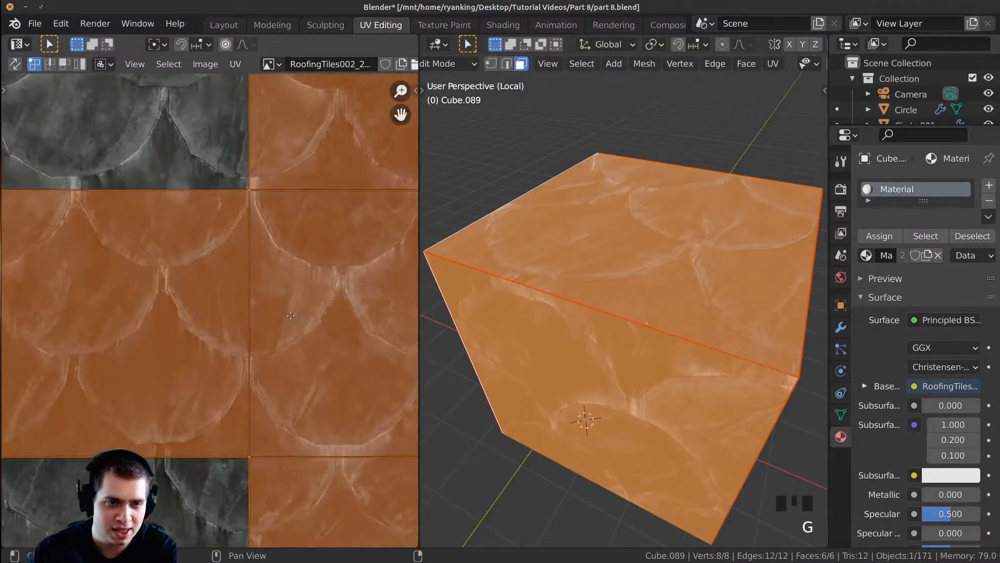
scroll(35, 306, "up", 1)
middle_click_drag(34, 306, 139, 304)
scroll(140, 304, "up", 2)
scroll(290, 277, "down", 3)
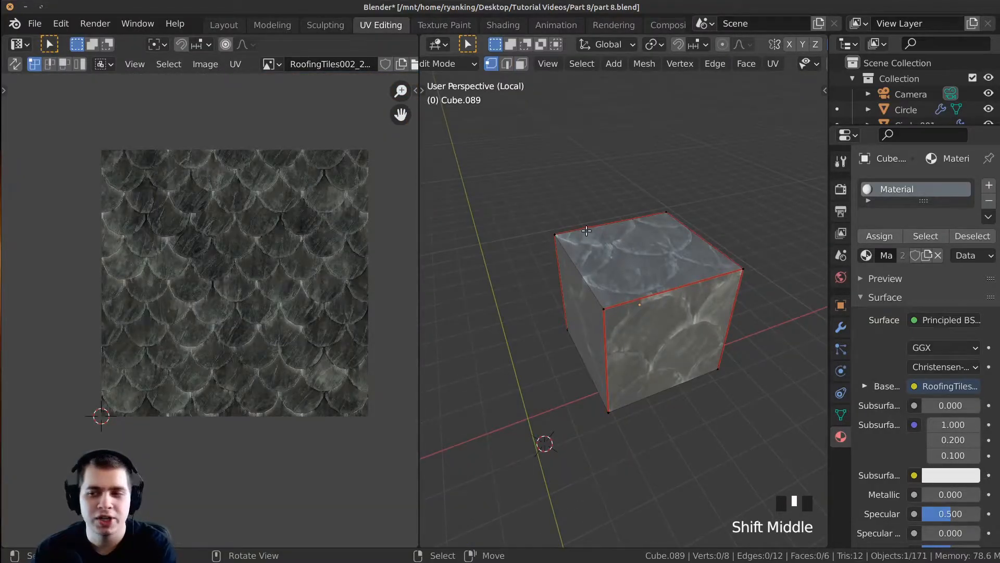
Select the six vertices of the top face and the side face joined to it by the unmarked edge
middle_click_drag(587, 231, 651, 195)
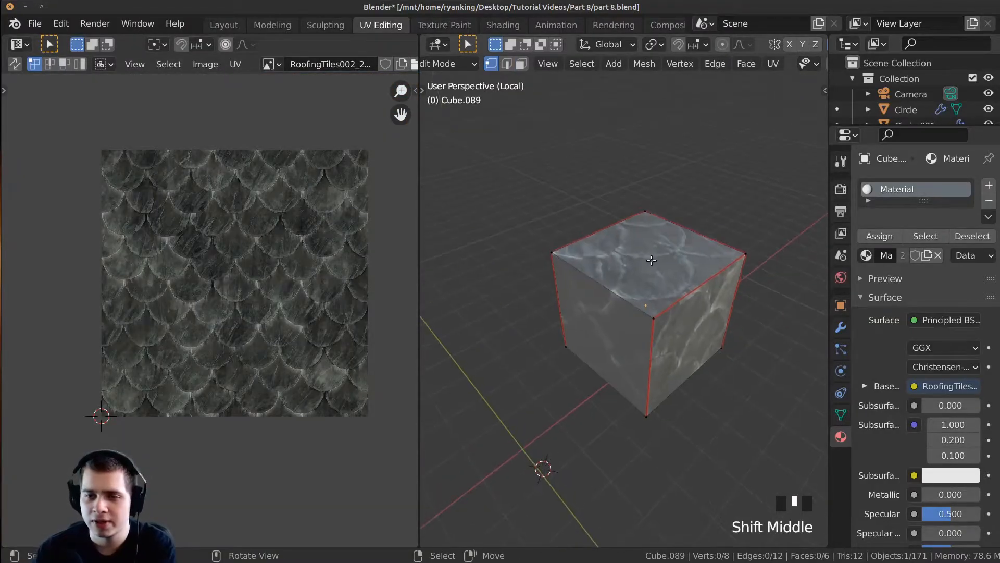
scroll(660, 185, "up", 2)
middle_click_drag(700, 226, 628, 204)
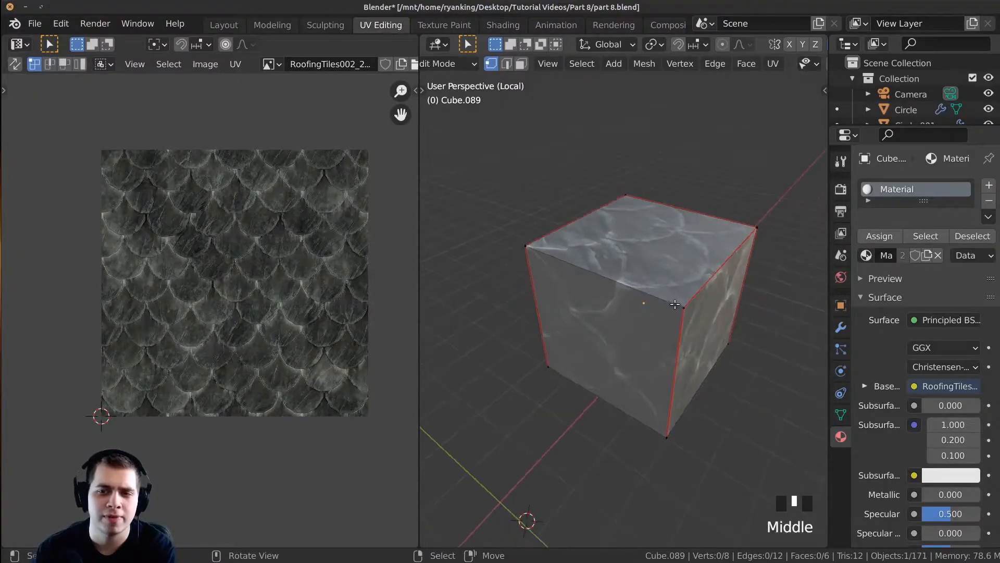
right_click(687, 304)
right_click(531, 248, "shift")
right_click(547, 371, "shift")
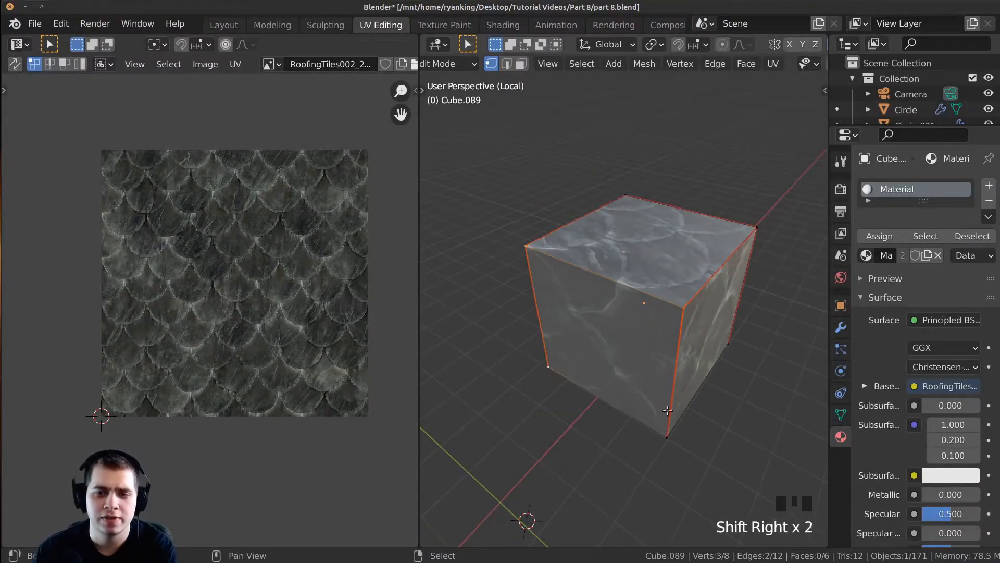
right_click(667, 436, "shift")
right_click(751, 229, "shift")
right_click(627, 193, "shift")
scroll(304, 333, "up", 5)
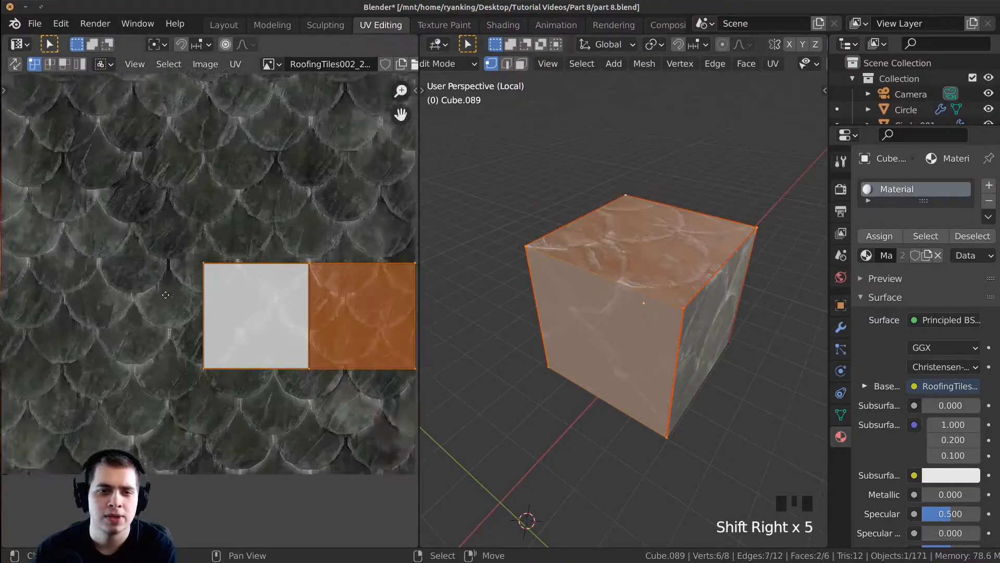
Switch to Object Mode and examine the texture across the unmarked edge between the top and side faces
middle_click_drag(625, 323, 623, 302)
scroll(636, 313, "up", 2)
key("Tab")
scroll(683, 195, "up", 2)
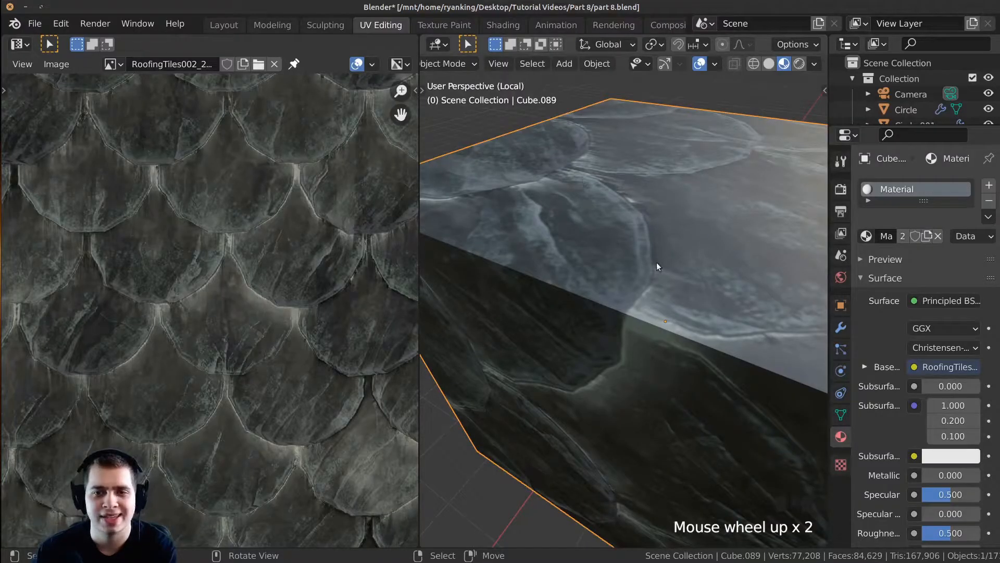
Inspect the texture close up along one of the cube's seamed vertical edges
scroll(590, 377, "down", 3)
middle_click_drag(591, 377, 648, 285)
scroll(724, 302, "down", 1)
scroll(676, 310, "up", 2)
middle_click_drag(655, 250, 664, 265)
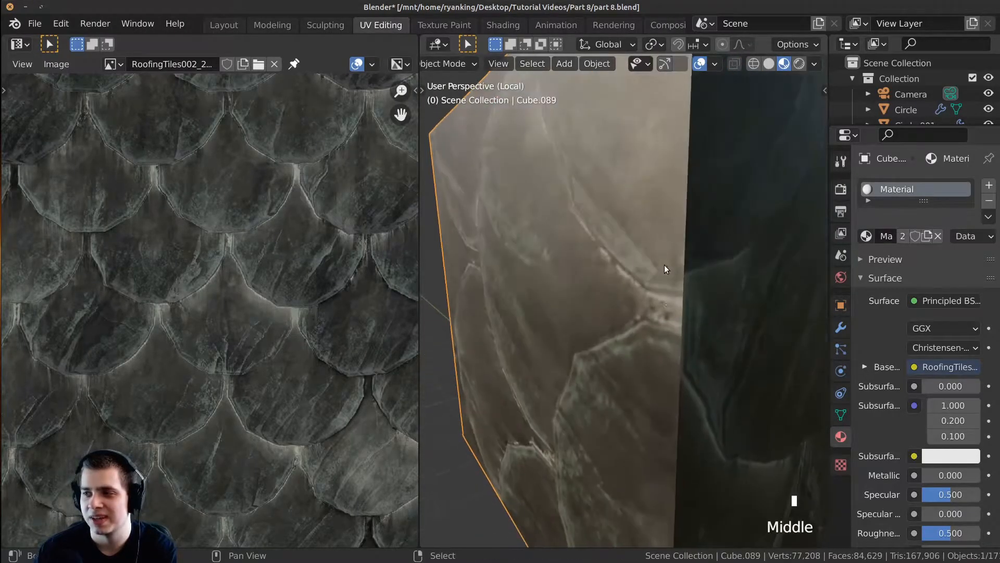
middle_click_drag(679, 304, 632, 267, "shift")
scroll(662, 366, "up", 3)
scroll(659, 363, "down", 3)
Deselect the cube in Object Mode
key("a")
key("a")
key("a")
key("a")
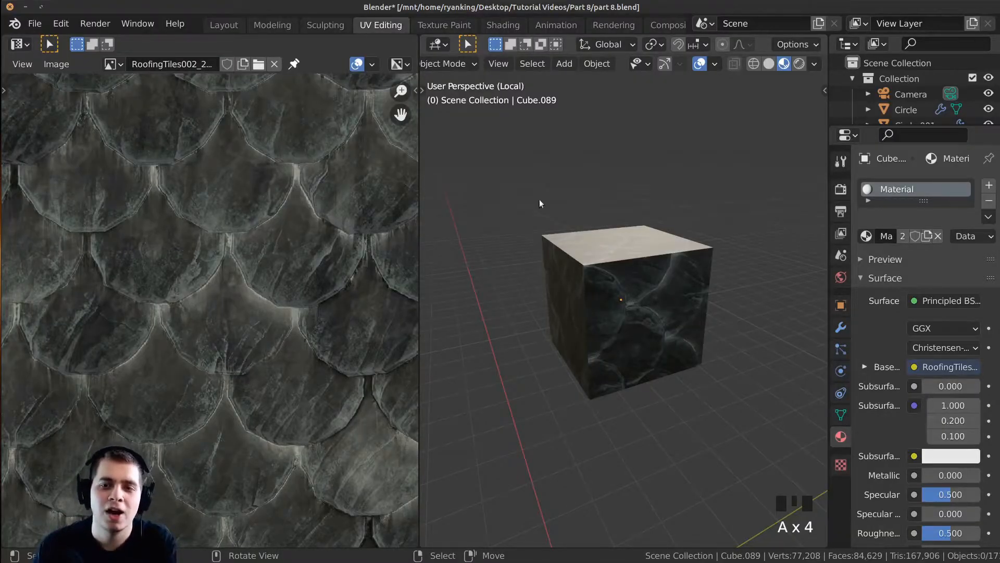
Select the test cube in Object Mode and delete it
right_click(589, 230)
middle_click_drag(589, 229, 614, 258)
key("x")
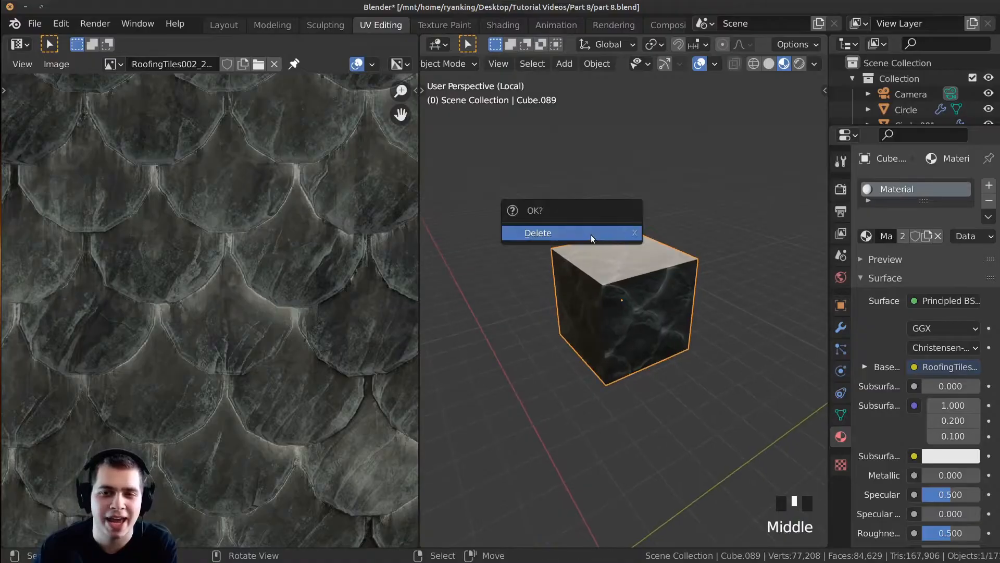
left_click(592, 234)
Switch to the Layout workspace, leave local view, and show the house scene in Material Preview shading
left_click(225, 27)
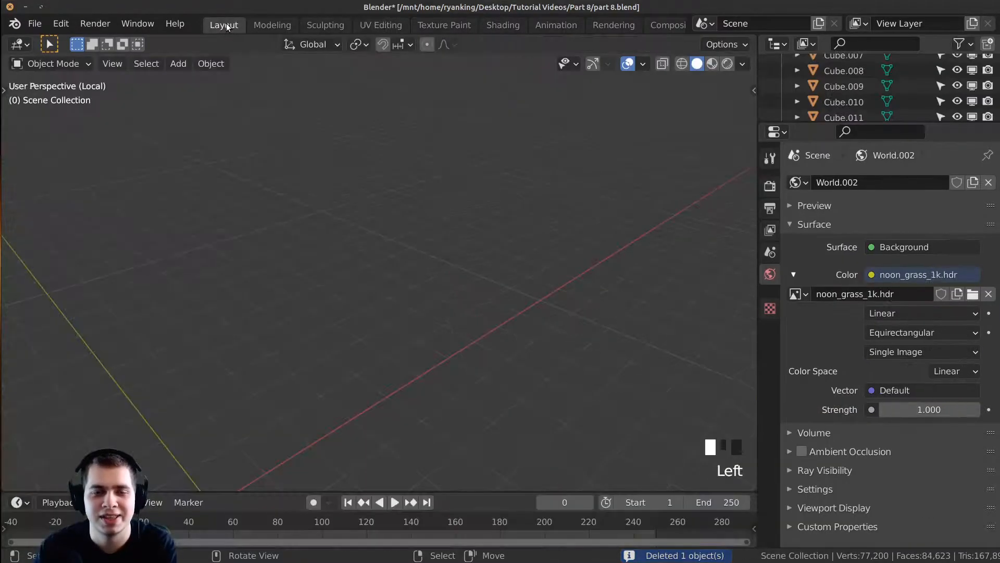
scroll(476, 99, "down", 3)
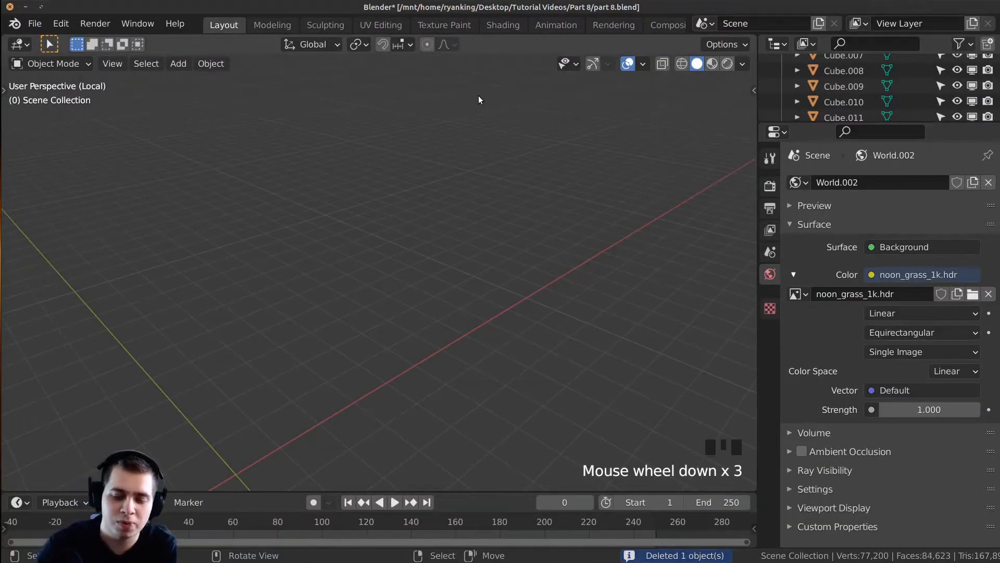
key("slash")
middle_click_drag(547, 260, 555, 244, "shift")
scroll(483, 329, "down", 2)
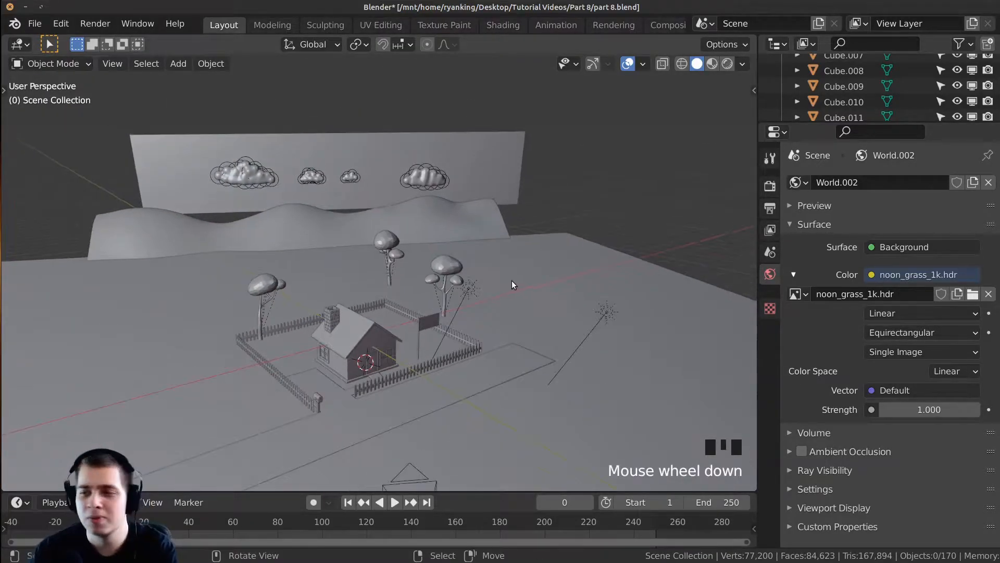
middle_click_drag(496, 314, 466, 349, "shift")
middle_click_drag(401, 326, 424, 271)
key("z")
mouse_move(414, 352)
middle_mouse_down("shift")
mouse_move(398, 343)
mouse_move(420, 333)
middle_mouse_up("shift")
scroll(413, 286, "up", 4)
Select the house's roof object
right_click(494, 230)
middle_click_drag(189, 355, 397, 207, "shift")
right_click(291, 331)
scroll(314, 287, "up", 1)
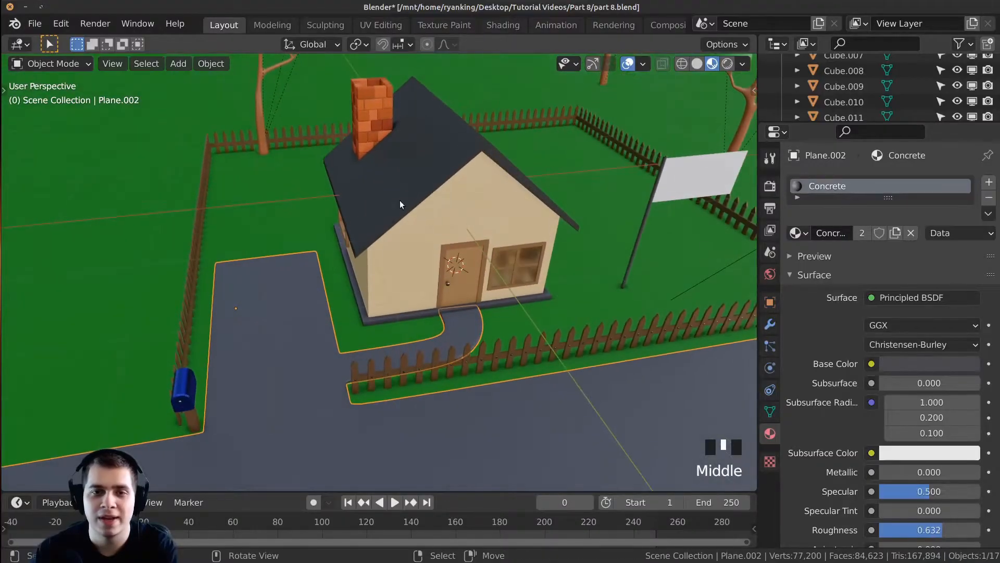
right_click(406, 196)
middle_click_drag(394, 284, 412, 253)
scroll(431, 260, "up", 2)
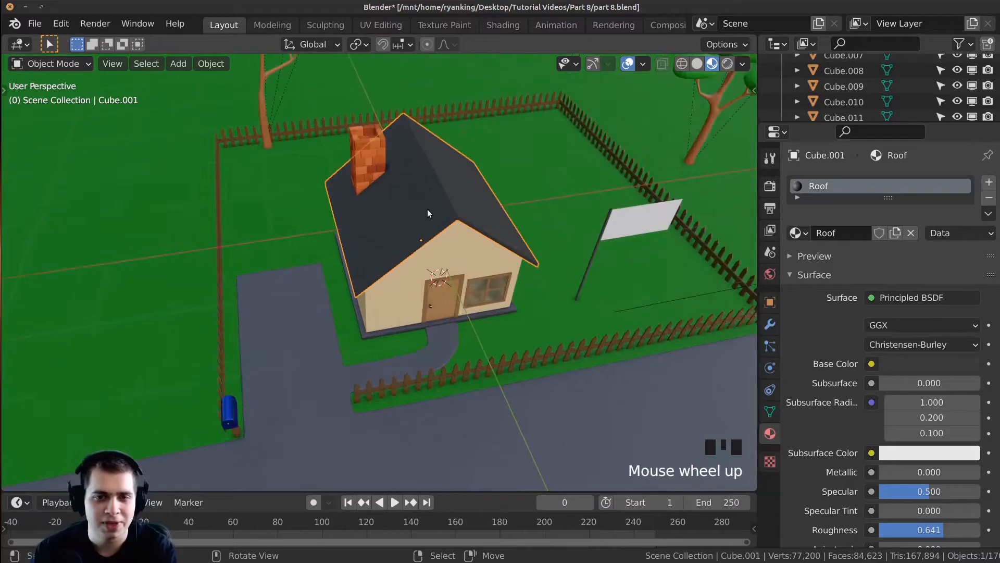
middle_click_drag(427, 213, 415, 241)
scroll(415, 237, "up", 2)
scroll(419, 232, "down", 1)
scroll(396, 236, "up", 1)
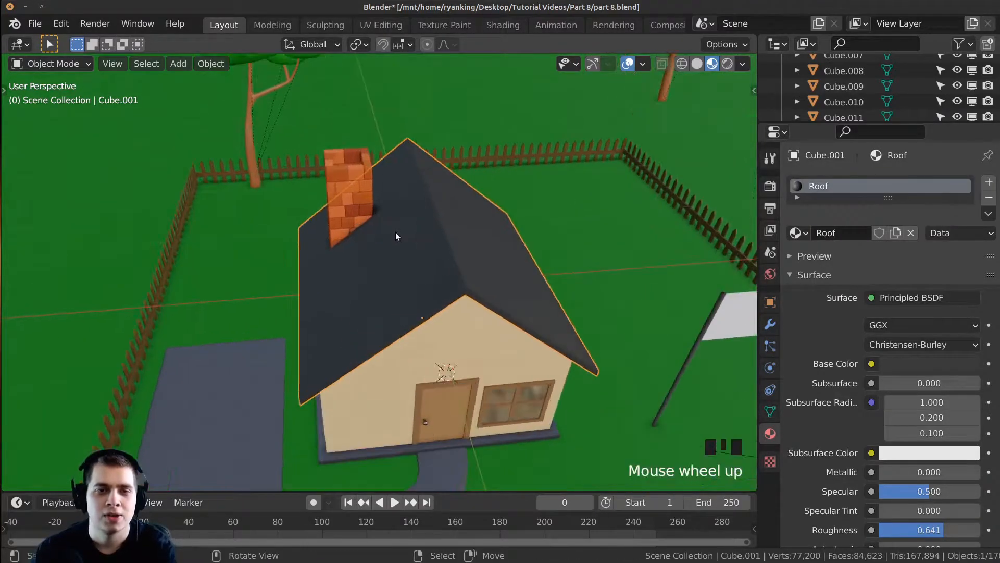
Enter Edit Mode on the roof and, in face select mode, select its two large sloping top faces
key("Tab")
scroll(431, 197, "down", 1)
key("a")
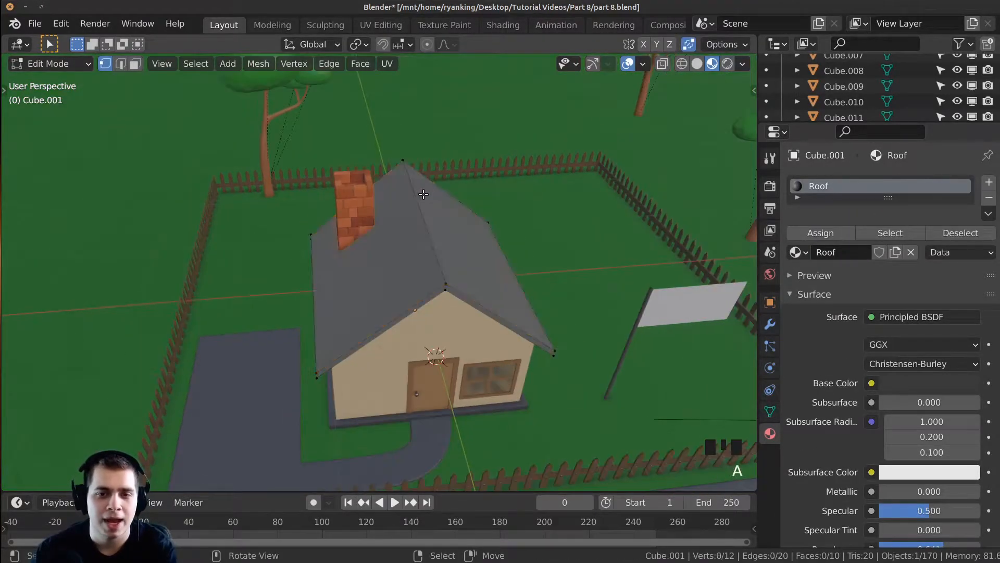
key("a")
scroll(421, 194, "up", 1)
key("3")
middle_click_drag(428, 205, 388, 216, "shift")
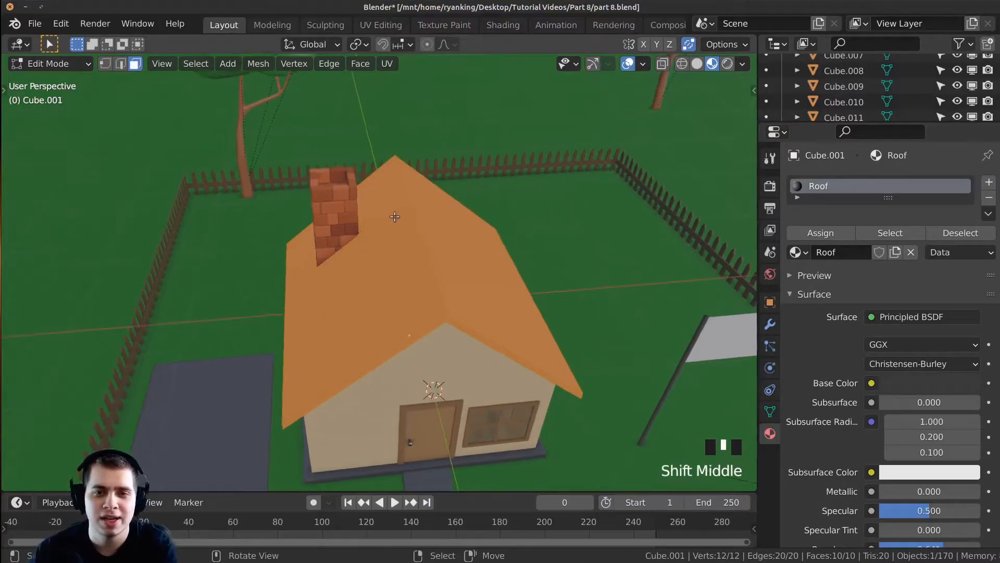
right_click(389, 216)
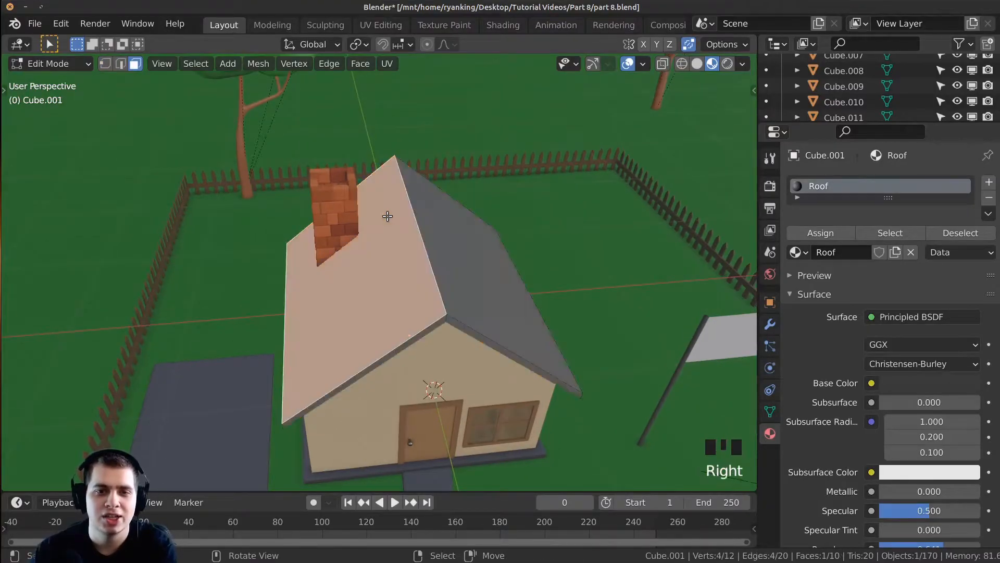
right_click(466, 229, "shift")
Examine the thin gable edges of the roof and the ridge between the two slopes
scroll(448, 187, "up", 2)
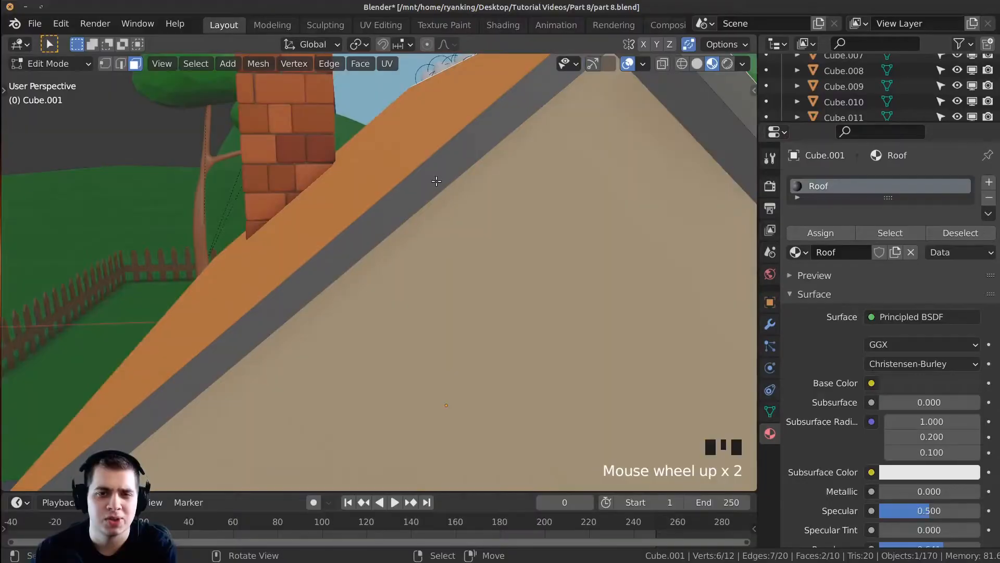
middle_click_drag(460, 164, 283, 147)
scroll(389, 150, "down", 2)
middle_click_drag(389, 150, 443, 204)
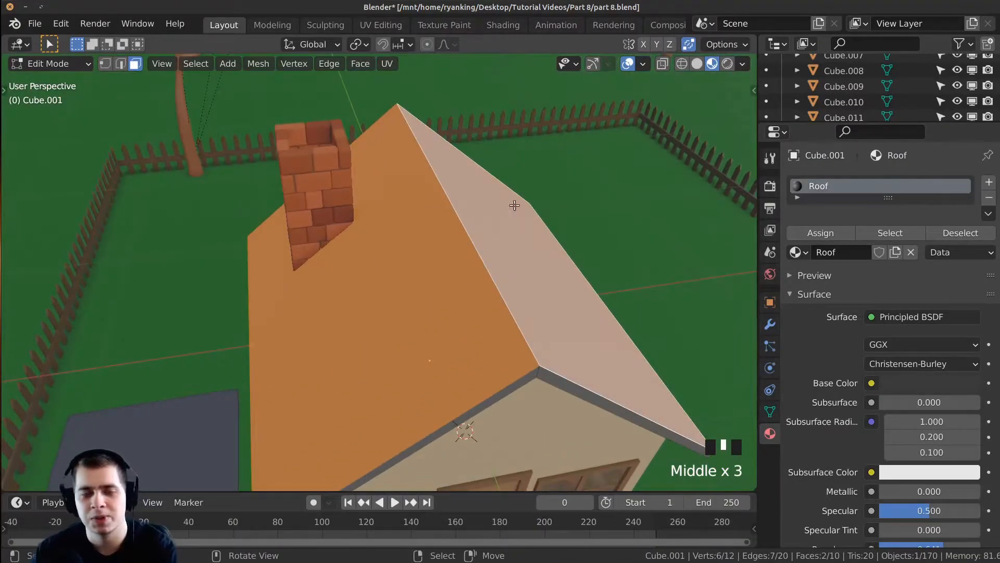
middle_click_drag(479, 266, 424, 146, "shift")
scroll(422, 230, "up", 1)
scroll(447, 200, "up", 1)
scroll(426, 153, "down", 1)
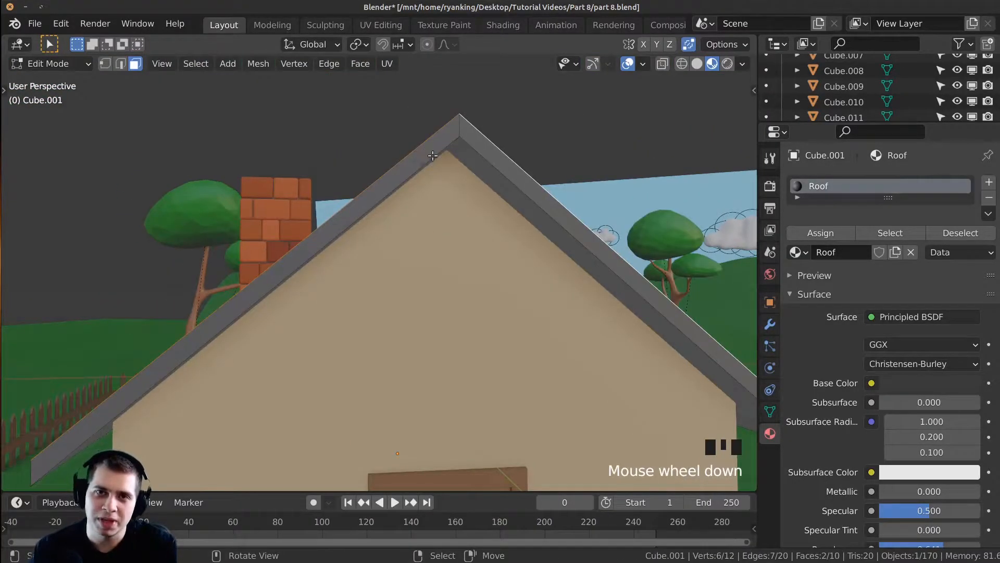
Try selecting individual roof faces around the front end of the ridge
middle_click_drag(441, 188, 408, 288)
scroll(427, 190, "up", 1)
right_click(424, 198)
right_click(408, 222)
right_click(403, 186)
right_click(369, 178)
right_click(387, 179)
Reselect only the two large sloping top faces of the roof
scroll(387, 182, "down", 3)
right_click(405, 305)
right_click(328, 316, "shift")
middle_click_drag(330, 311, 359, 232, "shift")
scroll(366, 217, "up", 2)
middle_click_drag(369, 196, 400, 223)
scroll(418, 233, "down", 1)
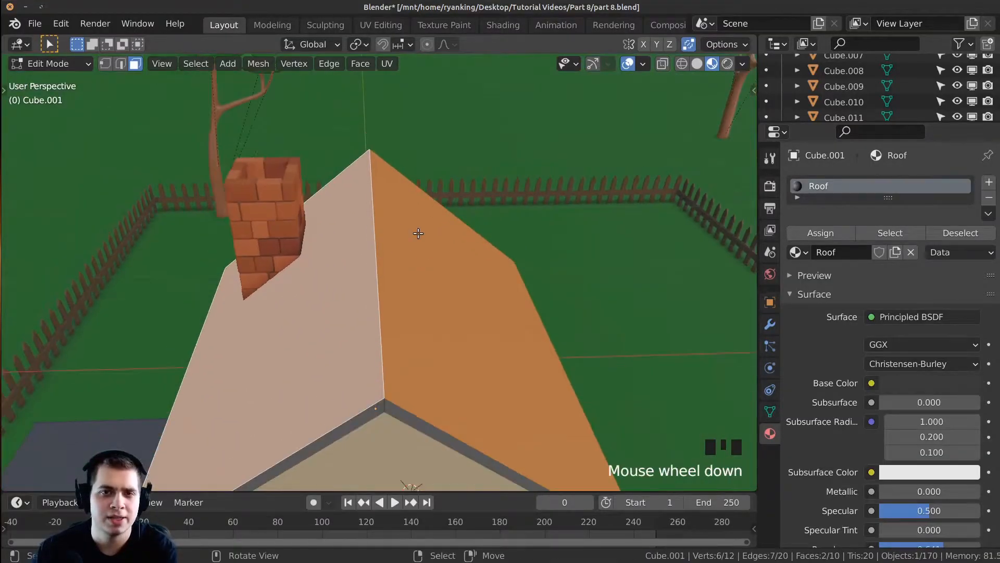
Switch to the UV Editing workspace, leave local view there, and frame the selected roof faces
left_click(368, 26)
scroll(235, 176, "down", 6)
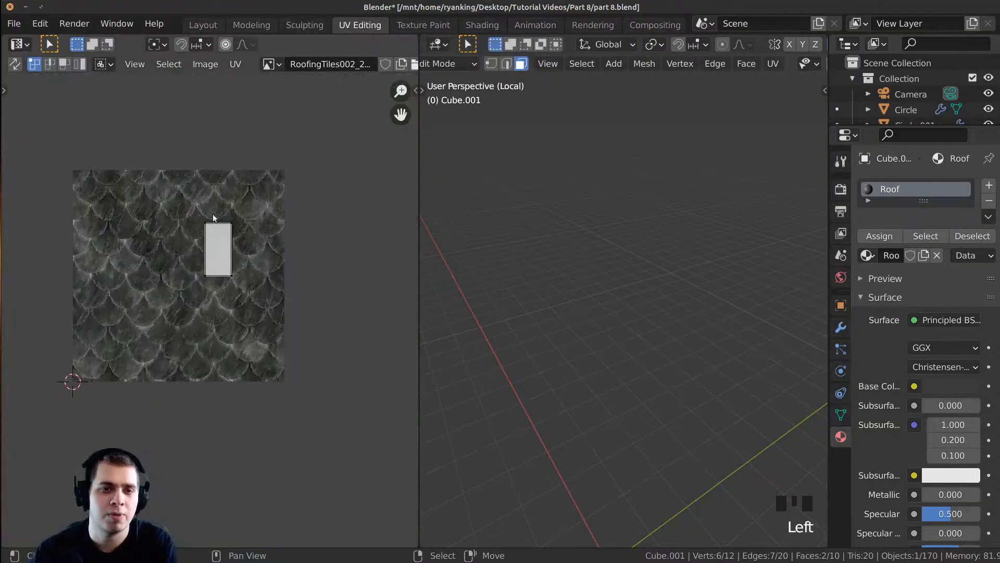
scroll(265, 286, "up", 2)
scroll(594, 252, "down", 3)
middle_click_drag(596, 256, 570, 217)
scroll(597, 364, "down", 1)
middle_click_drag(597, 363, 770, 225)
key("KP_Divide")
key("KP_Decimal")
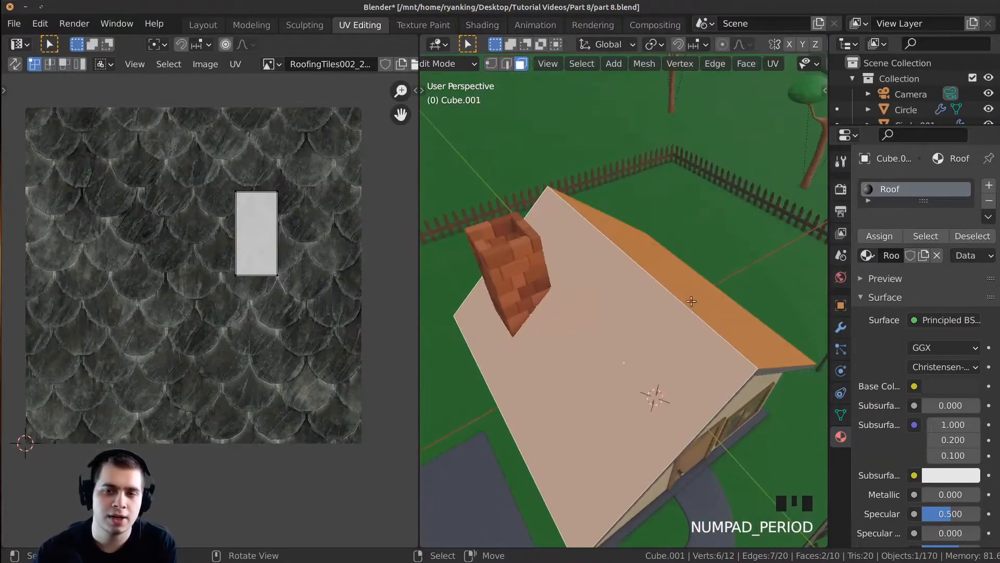
middle_click_drag(540, 414, 641, 296)
middle_click_drag(494, 257, 632, 259, "shift")
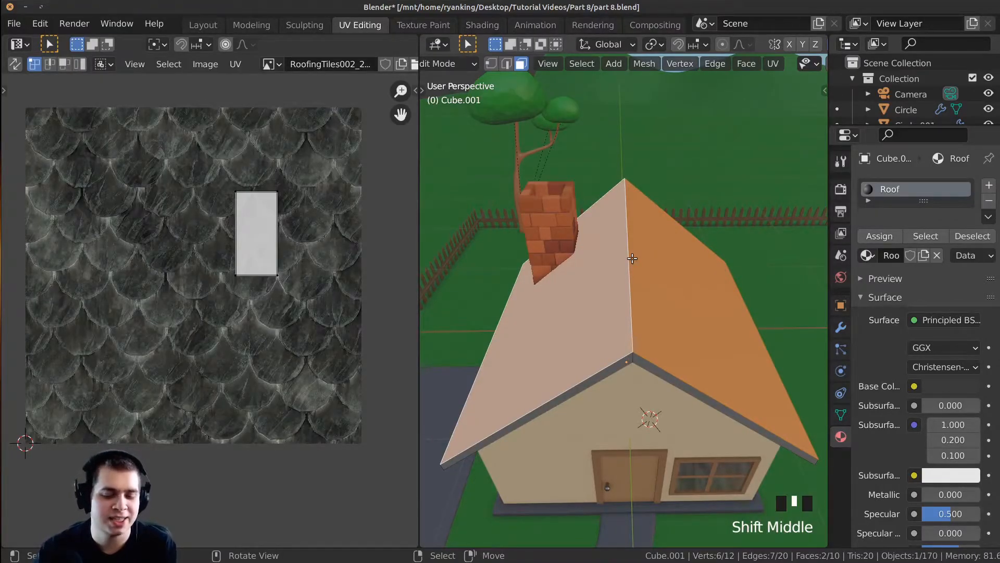
Unwrap the two selected roof faces, select all their UVs, and return to Object Mode
key("u")
left_click(639, 194)
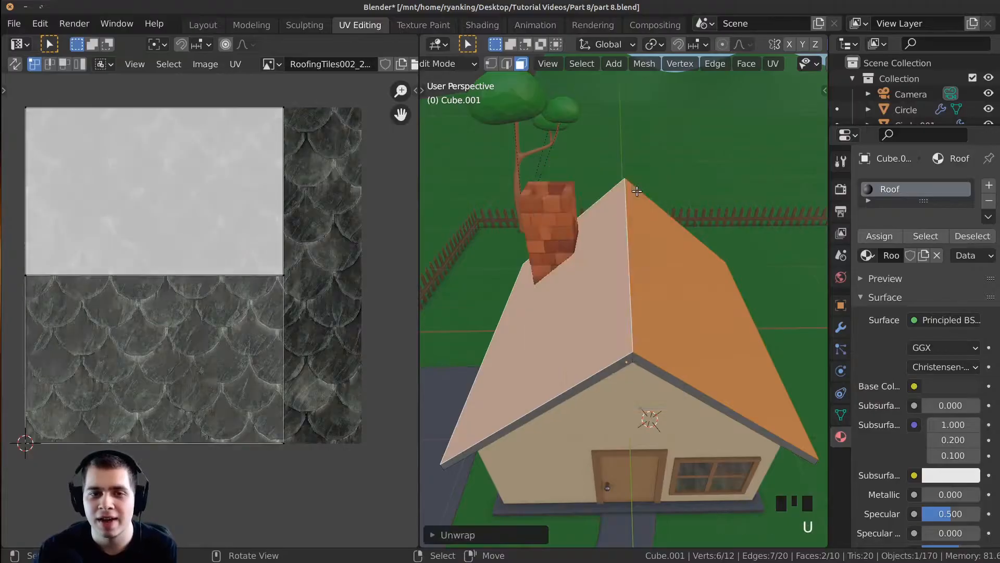
key("a")
key("a")
key("a")
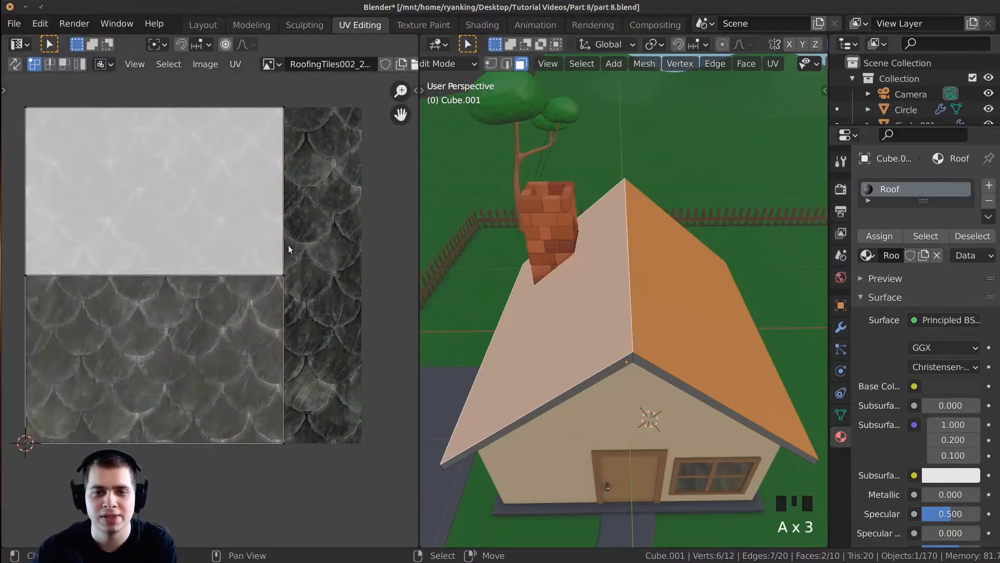
middle_click_drag(597, 361, 666, 341)
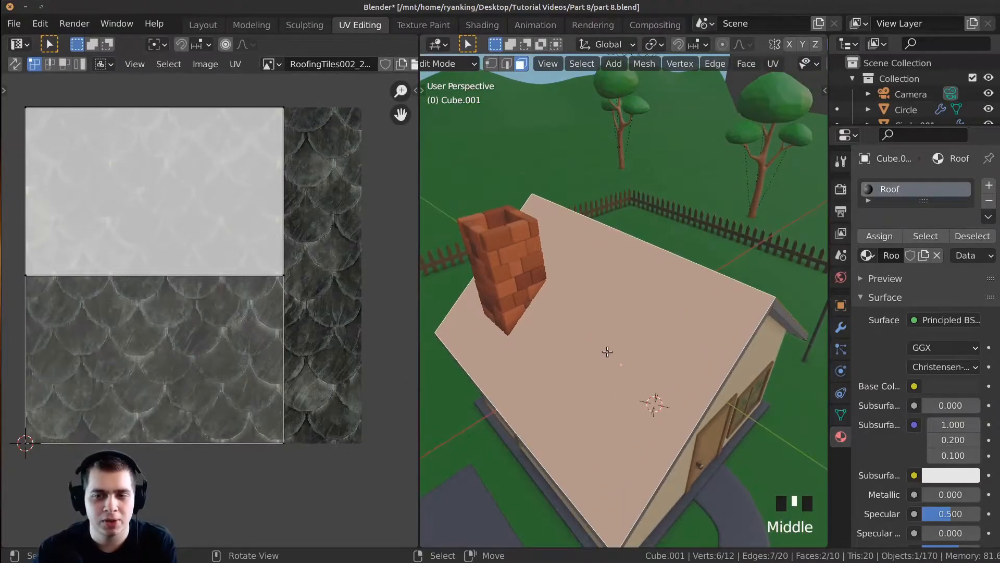
key("Tab")
middle_click_drag(563, 336, 546, 273, "shift")
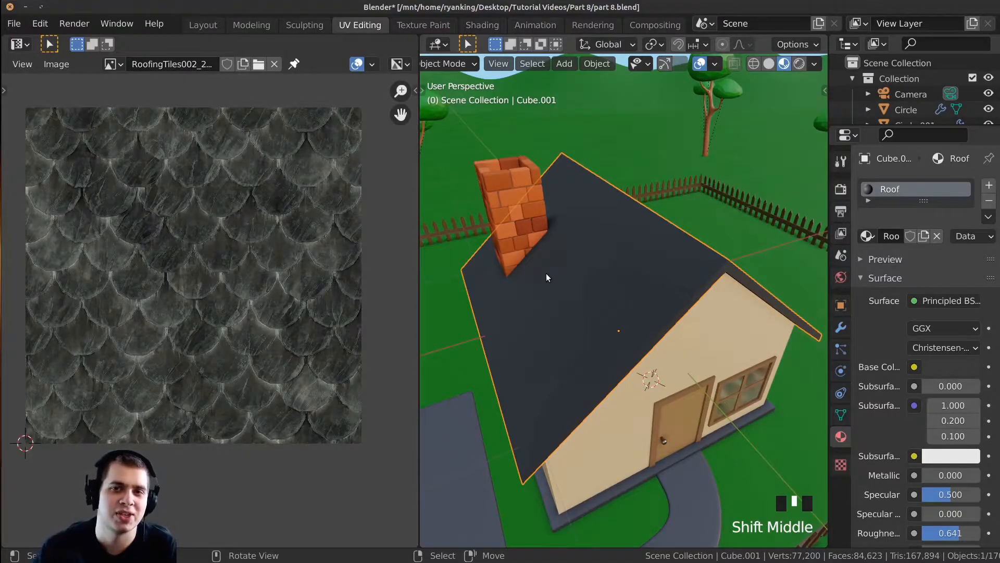
Open the Roof material in the Shading workspace with an enlarged node editor and add RoofingTiles002_2K_Color.jpg as an image texture node
left_click(488, 27)
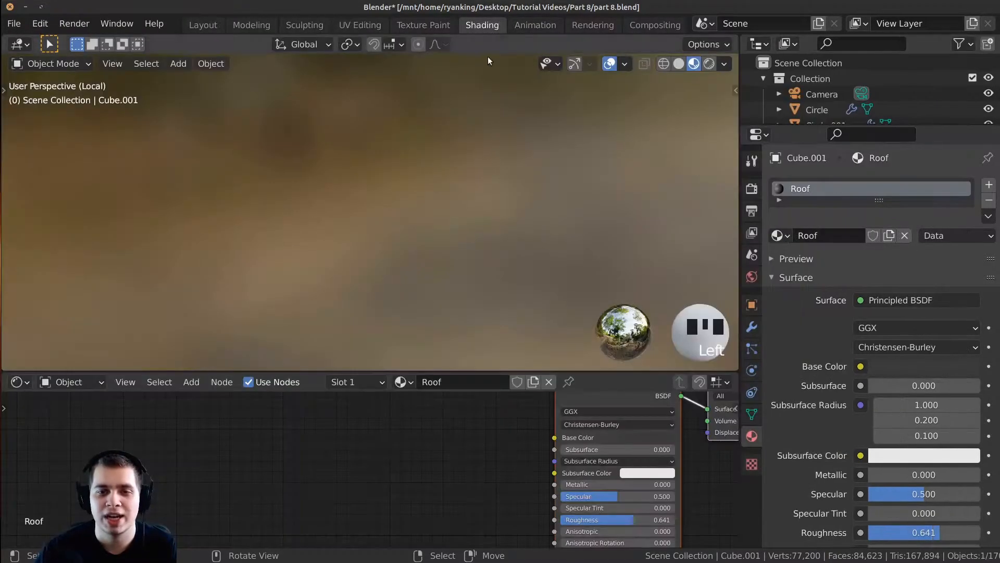
left_click_drag(480, 370, 483, 209)
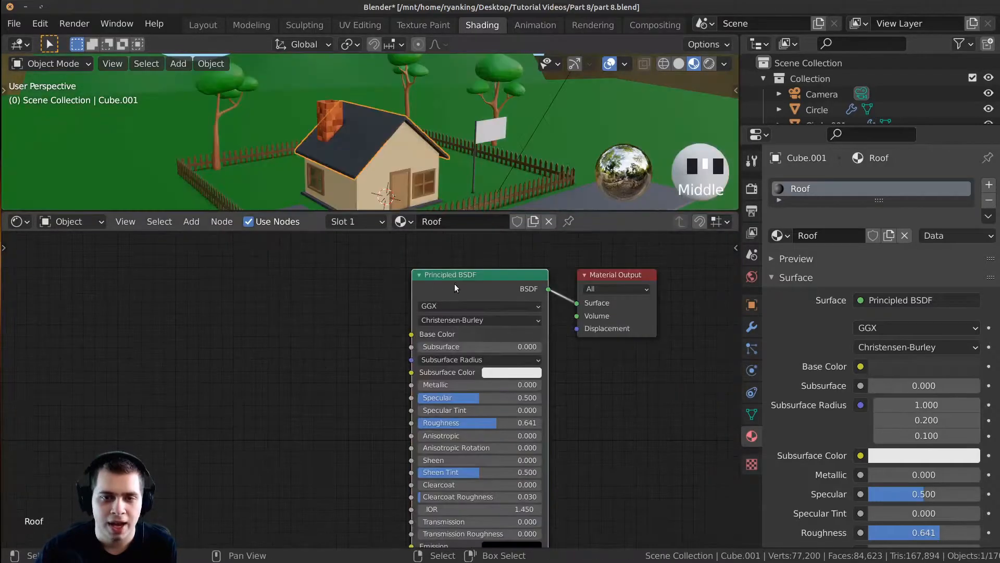
scroll(454, 284, "up", 1)
mouse_move(446, 290)
middle_mouse_down()
mouse_move(447, 278)
mouse_move(431, 288)
middle_mouse_up()
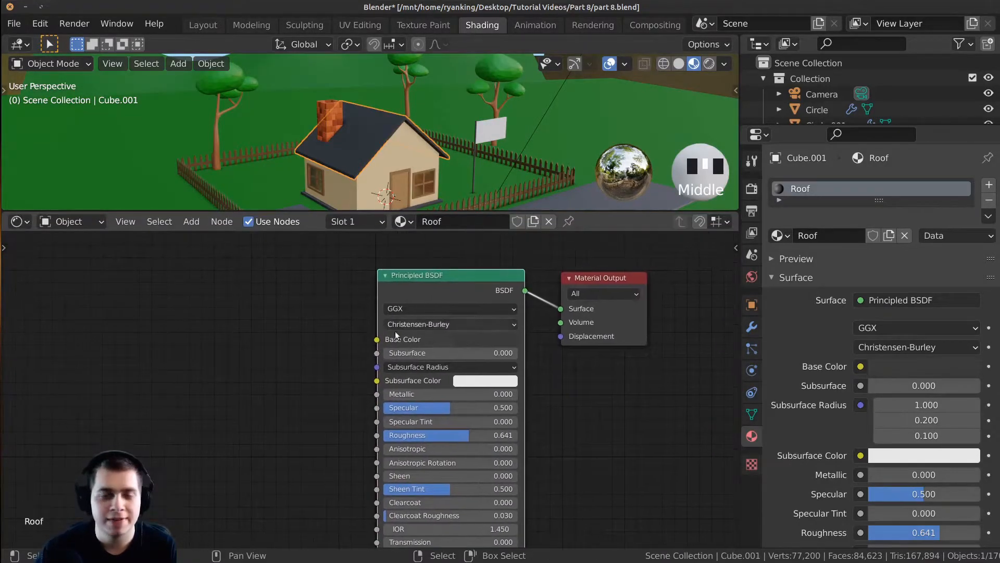
middle_click_drag(395, 329, 358, 341)
scroll(368, 381, "up", 2)
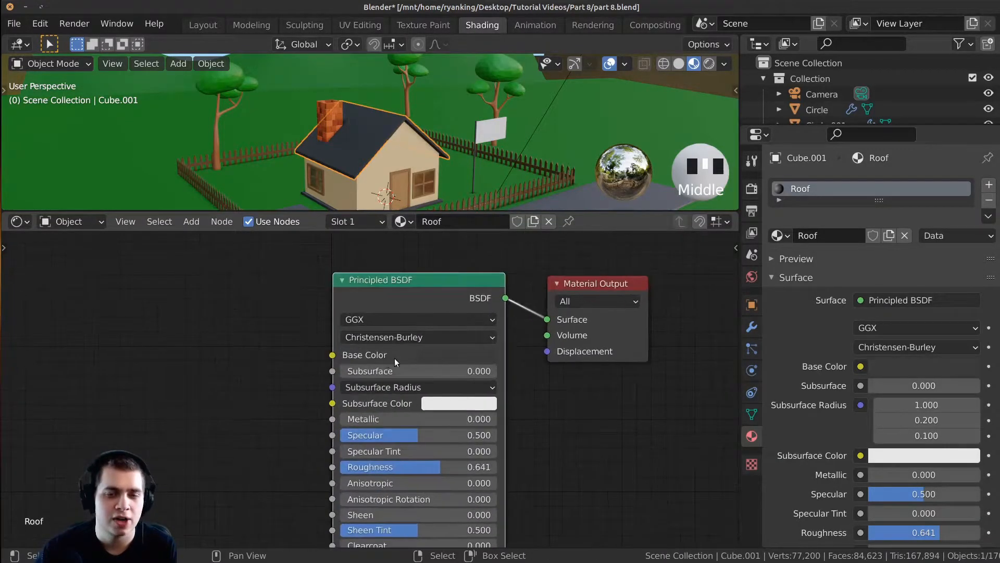
left_click(469, 352)
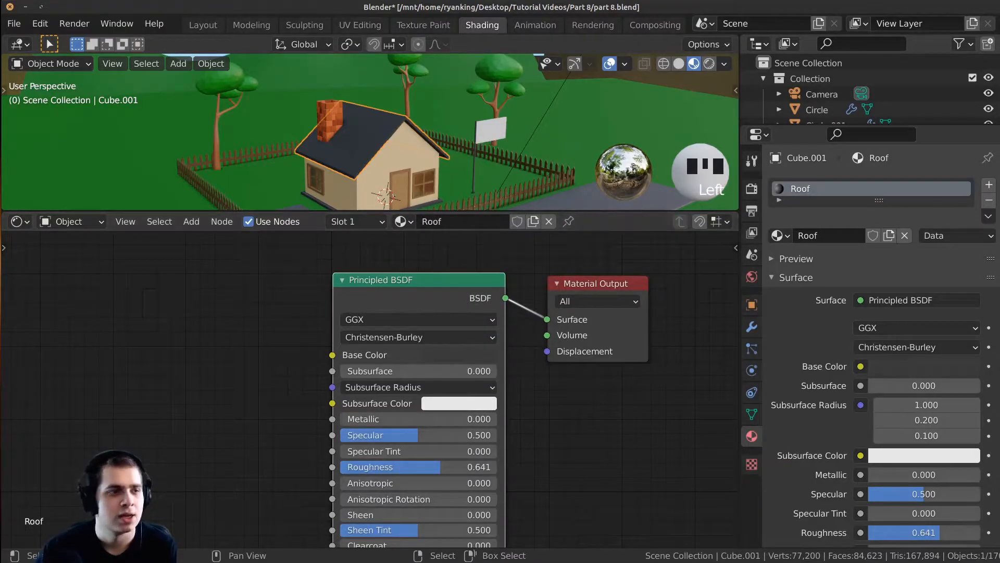
left_click_drag(2, 365, 130, 369)
Try adding an empty Image Texture node to the Roof material, and delete it
key("shift+a")
left_click(192, 289)
type("im")
left_click(220, 317)
left_click(225, 293)
left_click_drag(225, 292, 200, 293)
key("x")
Place the RoofingTiles002_2K_Color.jpg node beside the Principled BSDF and connect its Color output to Base Color
scroll(261, 345, "down", 1)
middle_click_drag(260, 345, 336, 311)
left_click_drag(312, 349, 182, 287)
middle_click_drag(251, 277, 248, 307)
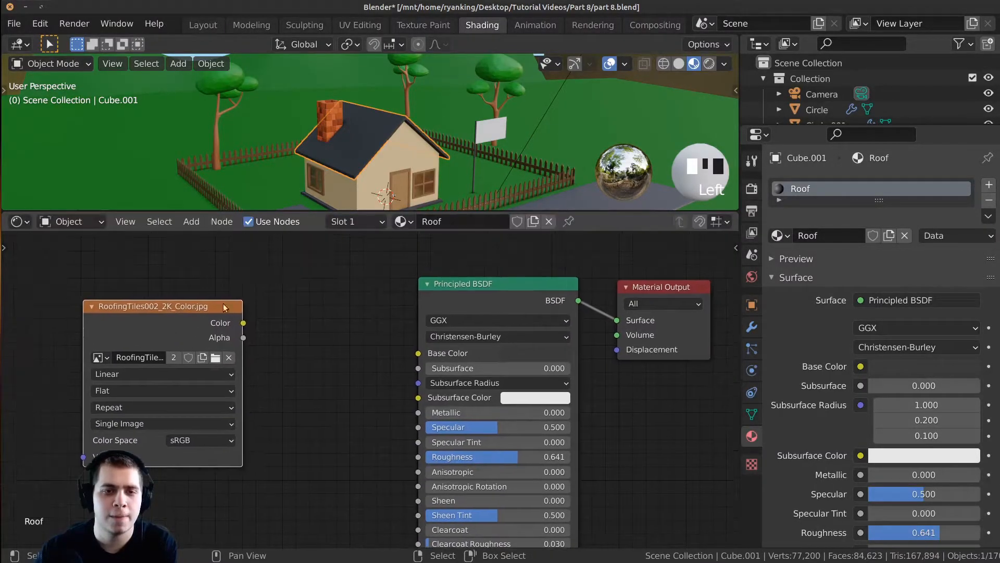
left_click_drag(244, 323, 419, 354)
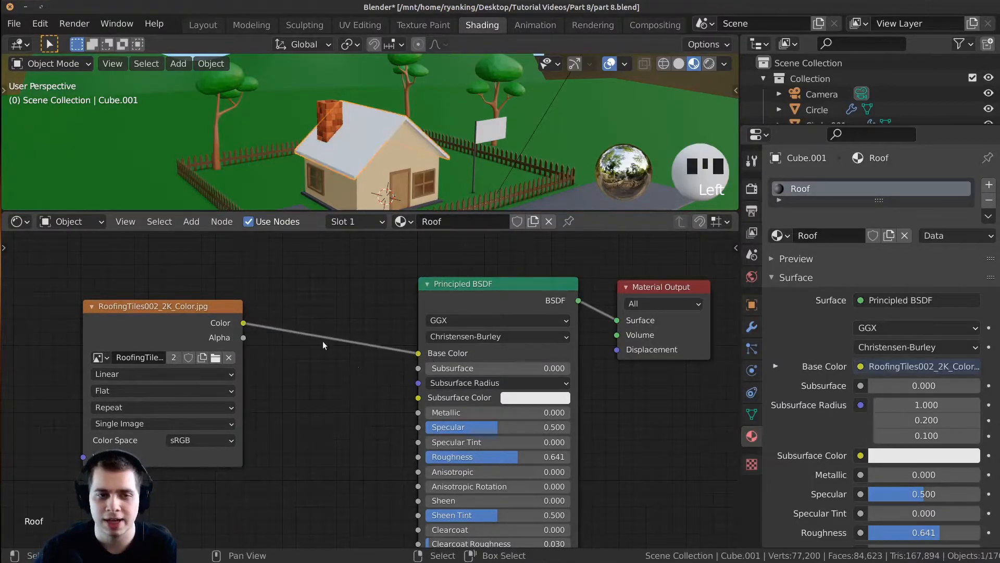
middle_click_drag(177, 308, 216, 316)
left_click_drag(216, 316, 210, 319)
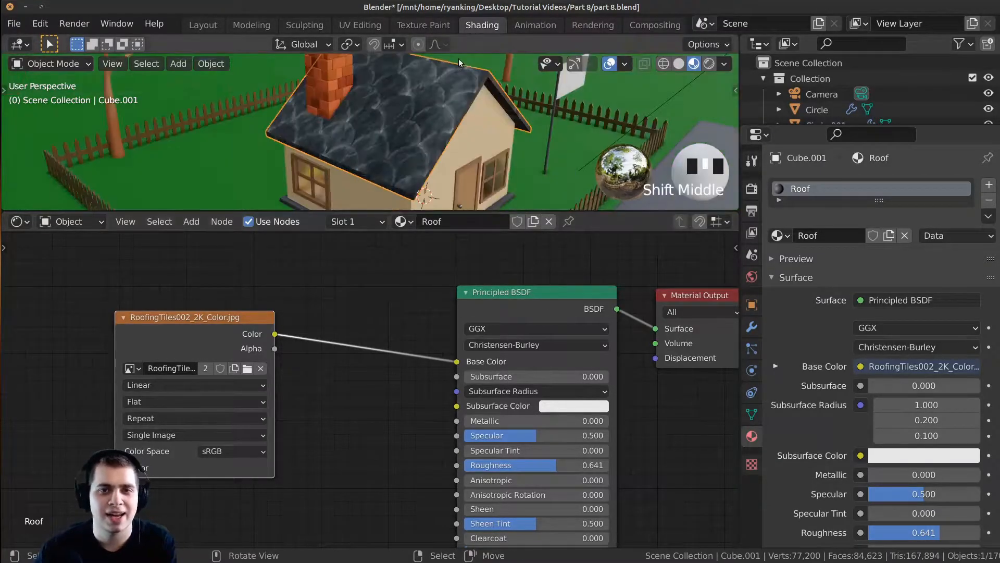
Return to the UV Editing workspace in Object Mode and examine the roof's tile texture close up
left_click(360, 23)
key("Tab")
middle_click_drag(555, 214, 645, 229)
middle_click_drag(646, 229, 627, 276, "shift")
scroll(677, 256, "up", 3)
scroll(671, 251, "down", 2)
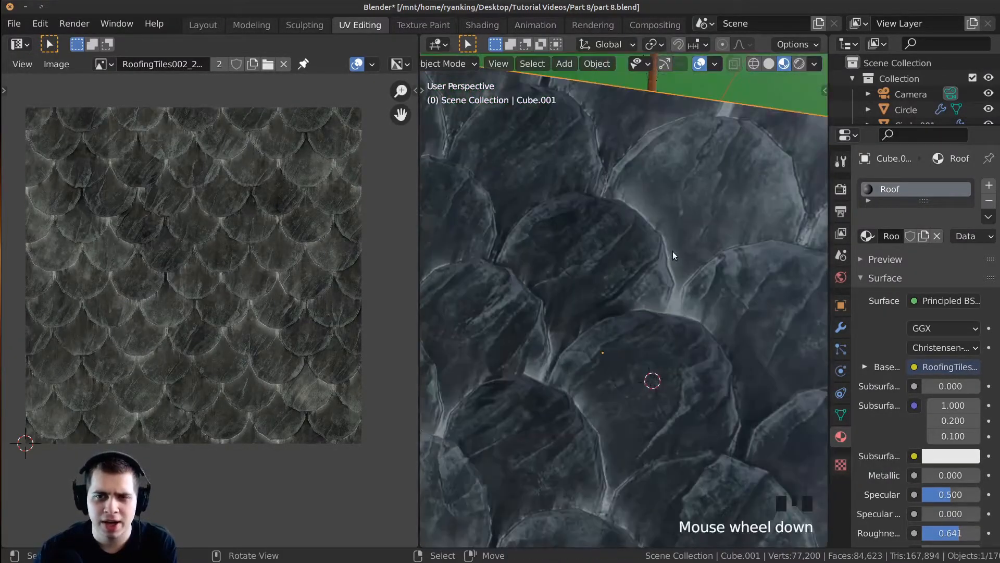
Examine how the tile texture runs over both roof slopes, the ridge and the gable edges
middle_click_drag(618, 240, 598, 253)
middle_click_drag(568, 284, 653, 321)
scroll(657, 297, "up", 1)
middle_click_drag(609, 290, 638, 245)
scroll(668, 256, "up", 1)
scroll(653, 271, "up", 2)
scroll(639, 244, "down", 5)
middle_click_drag(683, 215, 523, 358)
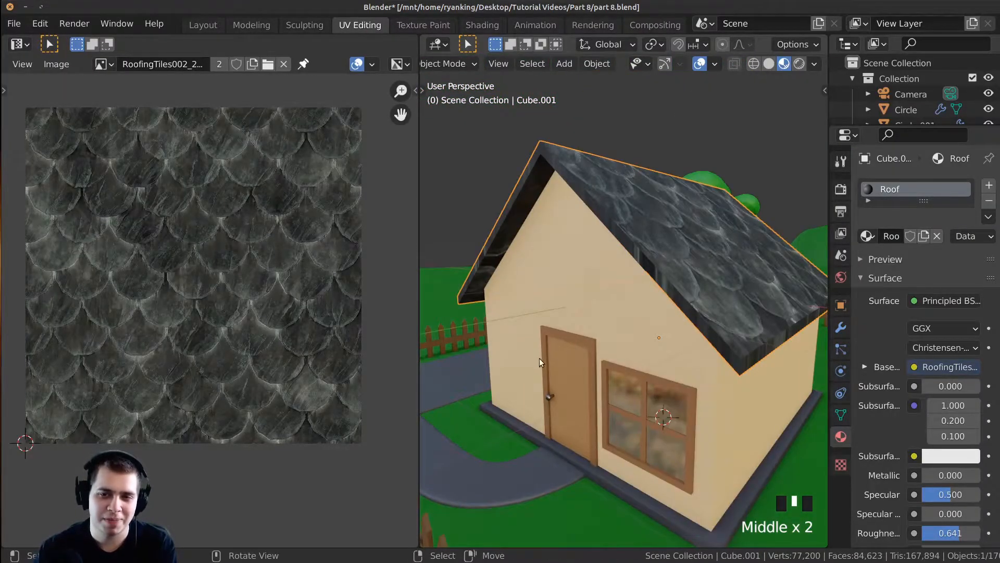
middle_click_drag(673, 213, 664, 253)
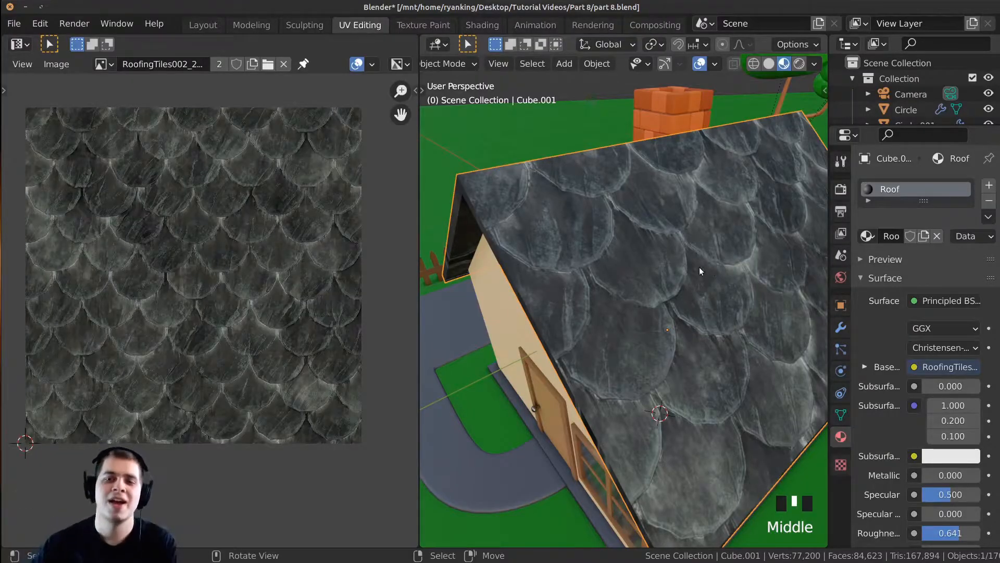
scroll(611, 259, "up", 4)
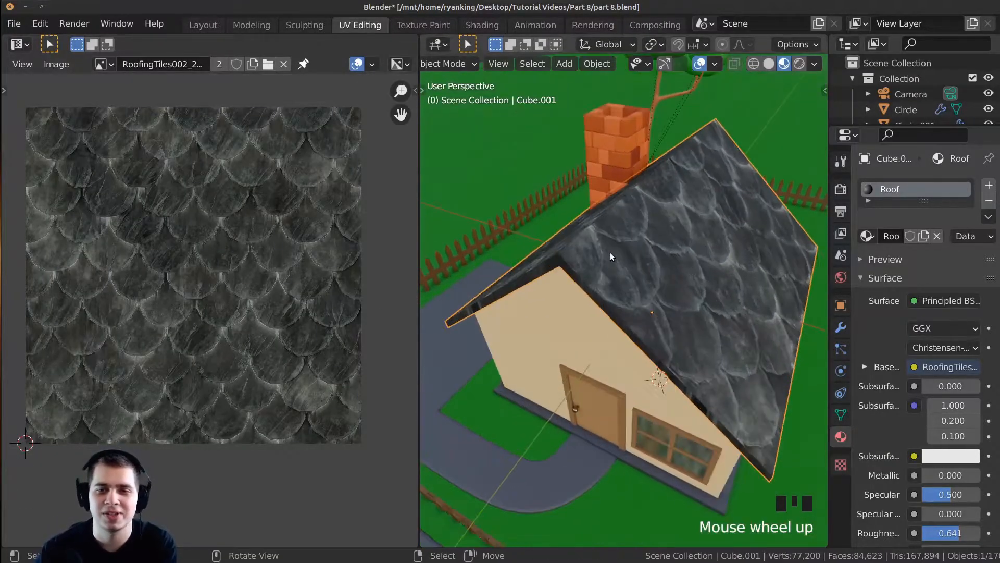
middle_click_drag(611, 260, 615, 246)
Enter Edit Mode on the roof and try moving the UV corner shared by its two top faces
key("Tab")
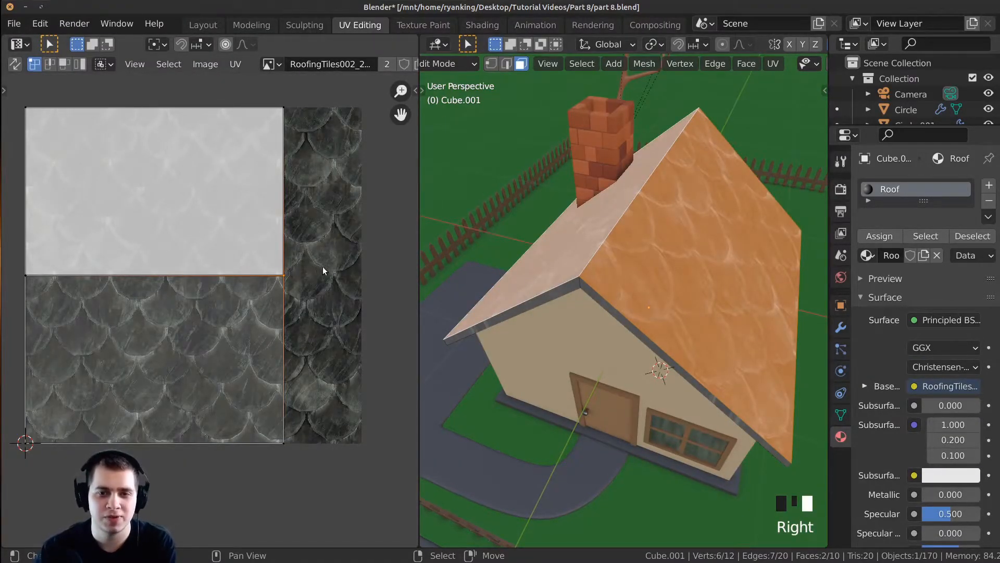
scroll(298, 268, "up", 1)
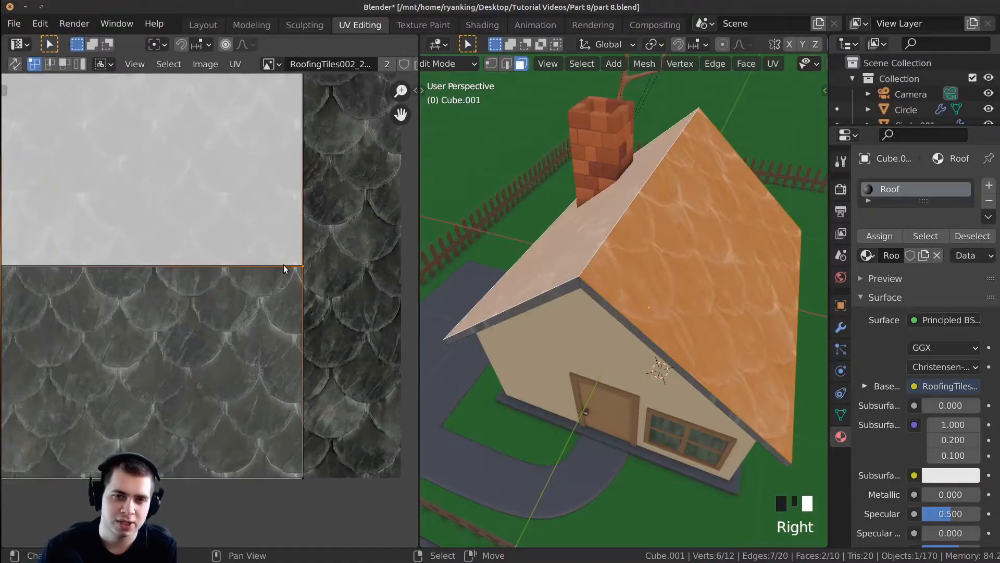
middle_click_drag(505, 286, 589, 270)
scroll(320, 310, "down", 1)
middle_click_drag(320, 309, 324, 320)
key("g")
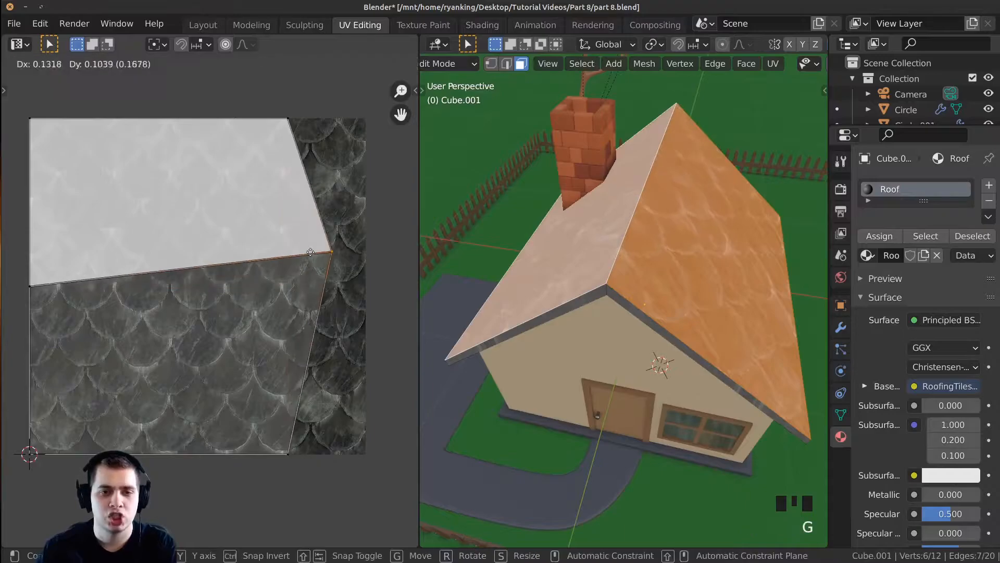
right_click(338, 271)
Try moving the shared UV corner again while viewing the roof from another angle
scroll(632, 279, "down", 1)
middle_click_drag(632, 279, 537, 321)
middle_click_drag(537, 321, 452, 289, "shift")
key("Tab")
key("Tab")
key("g")
right_click(309, 291)
Hide the 3D viewport overlays and look over the tile texture on both roof slopes
middle_click_drag(526, 299, 502, 276)
middle_click_drag(639, 246, 670, 114)
scroll(680, 63, "down", 5)
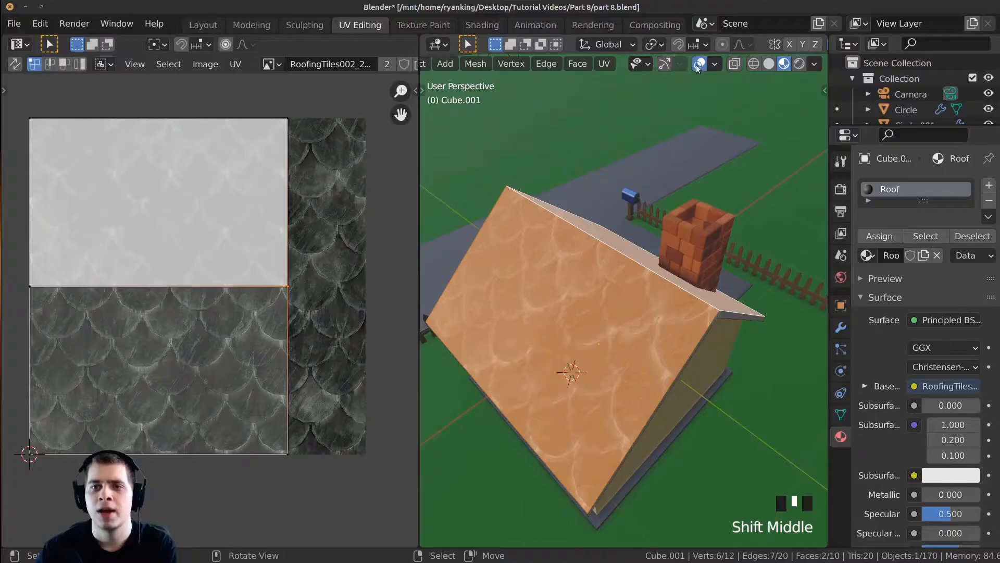
left_click(700, 64)
left_click(700, 64)
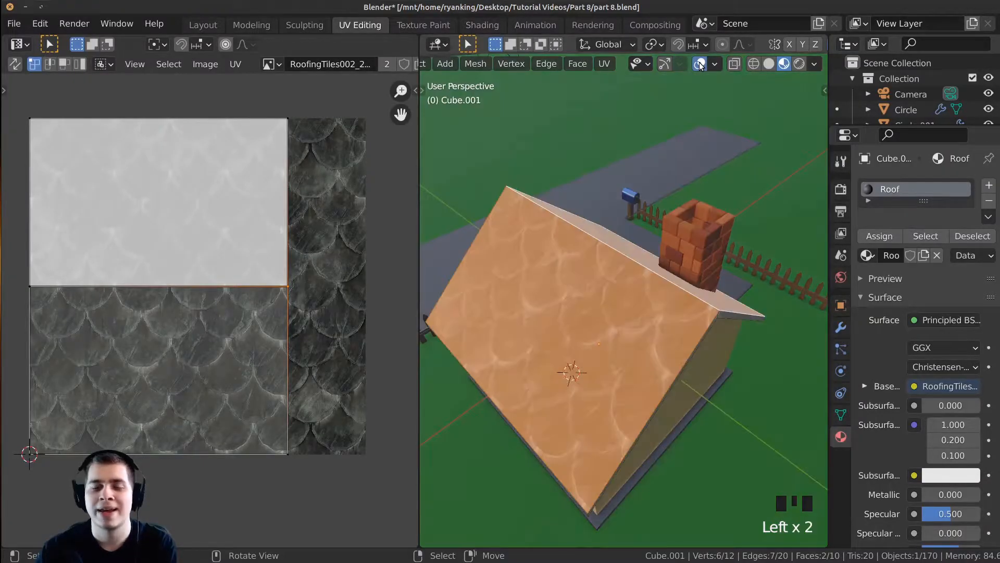
left_click(700, 64)
middle_click_drag(619, 194, 626, 200, "shift")
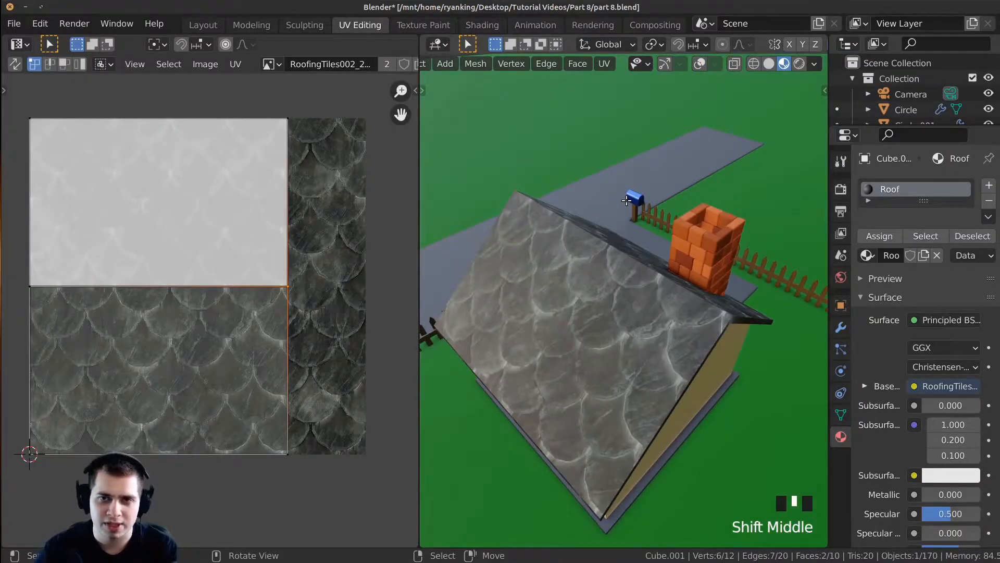
middle_click_drag(633, 281, 763, 272)
middle_click_drag(703, 261, 671, 271, "shift")
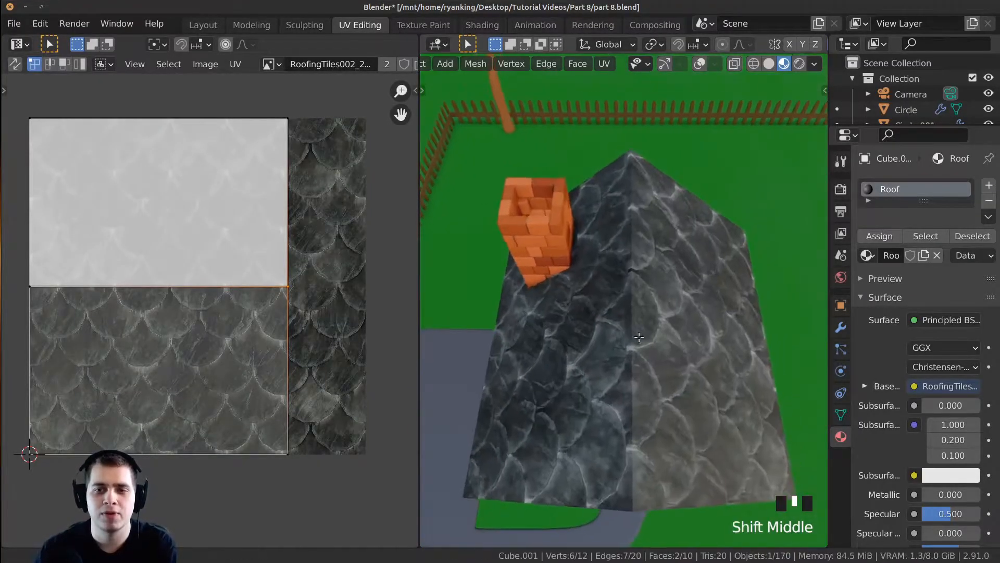
Try stretching the shared UV corner sideways across the tile image, watching the roof close up
scroll(672, 271, "up", 3)
key("g")
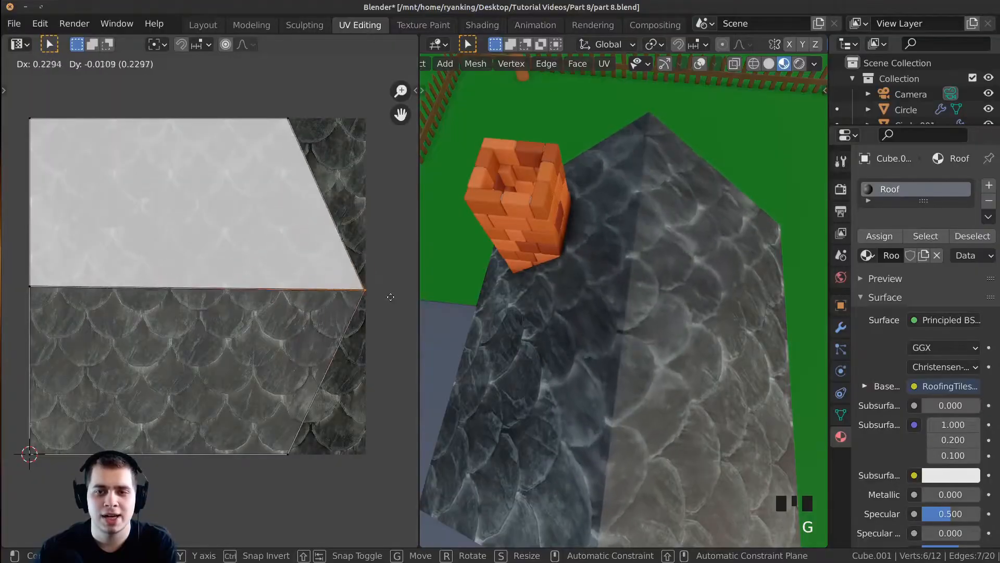
right_click(338, 267)
scroll(262, 202, "down", 1)
middle_click_drag(237, 238, 249, 240)
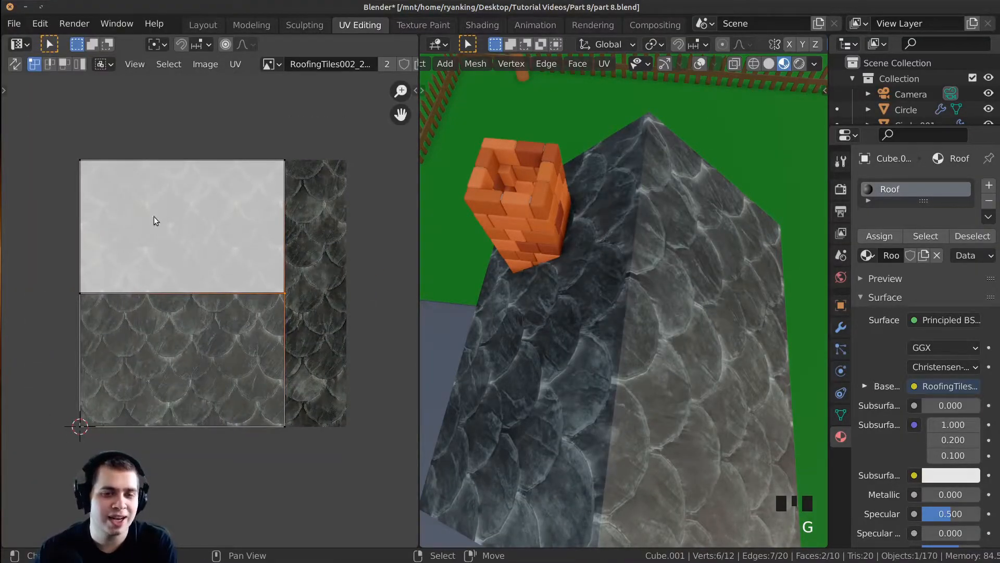
Select all UVs of the two roof faces and try rotating them
key("a")
key("a")
key("a")
key("a")
key("a")
key("a")
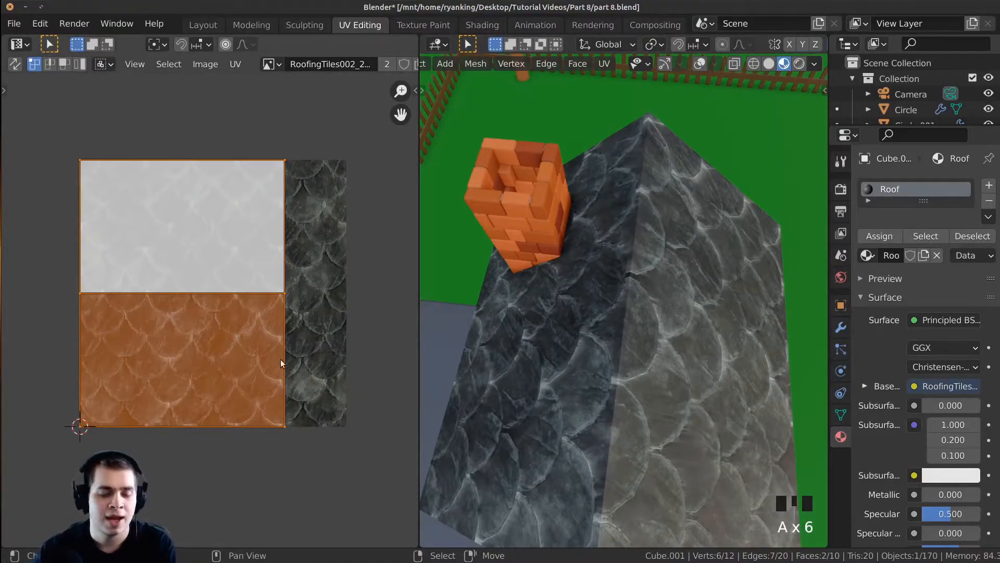
key("r")
right_click(310, 318)
Try moving and scaling the selected roof UVs over the tile image
key("g")
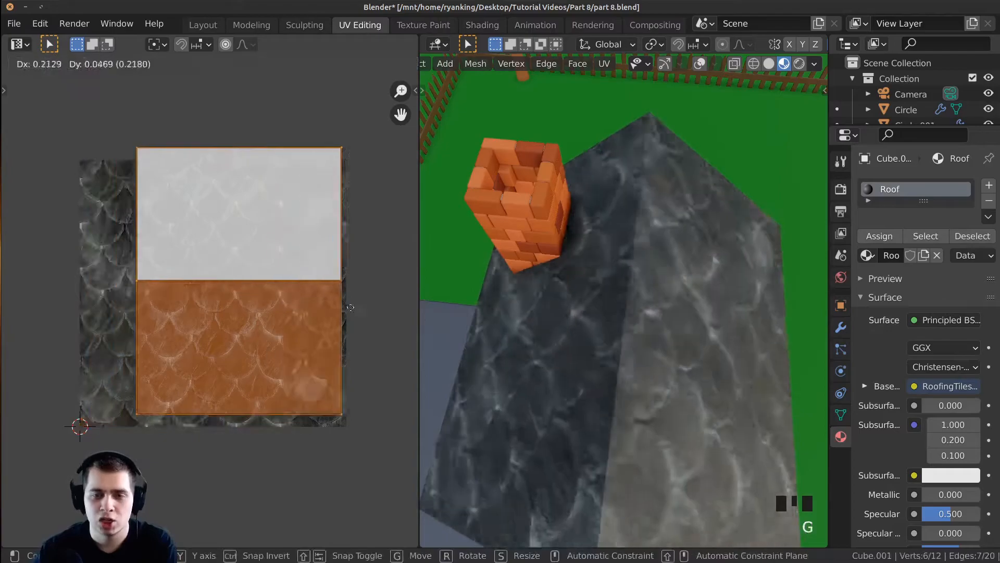
key("s")
left_click(344, 319)
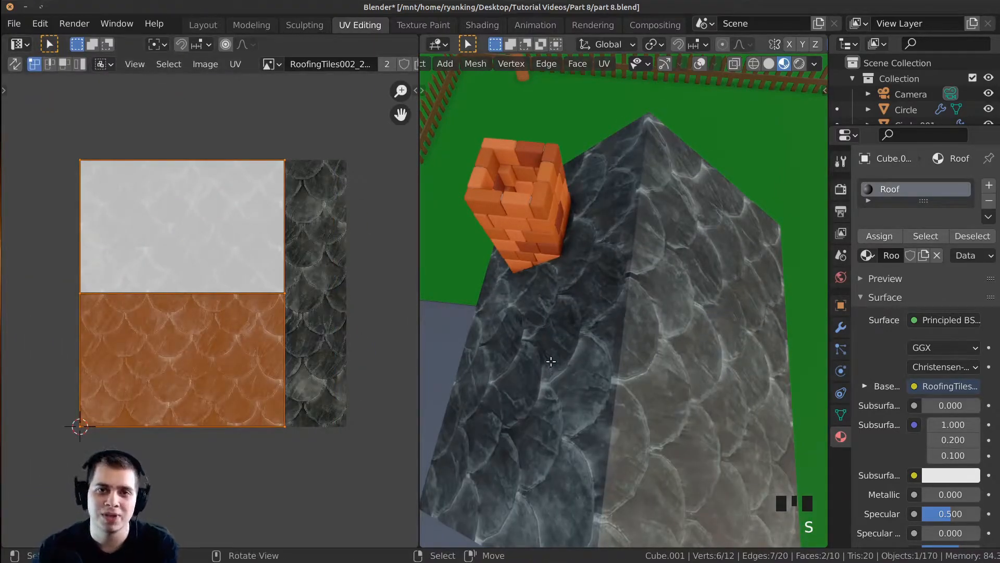
middle_click_drag(295, 307, 291, 302)
scroll(486, 339, "down", 3)
middle_click_drag(541, 294, 227, 315)
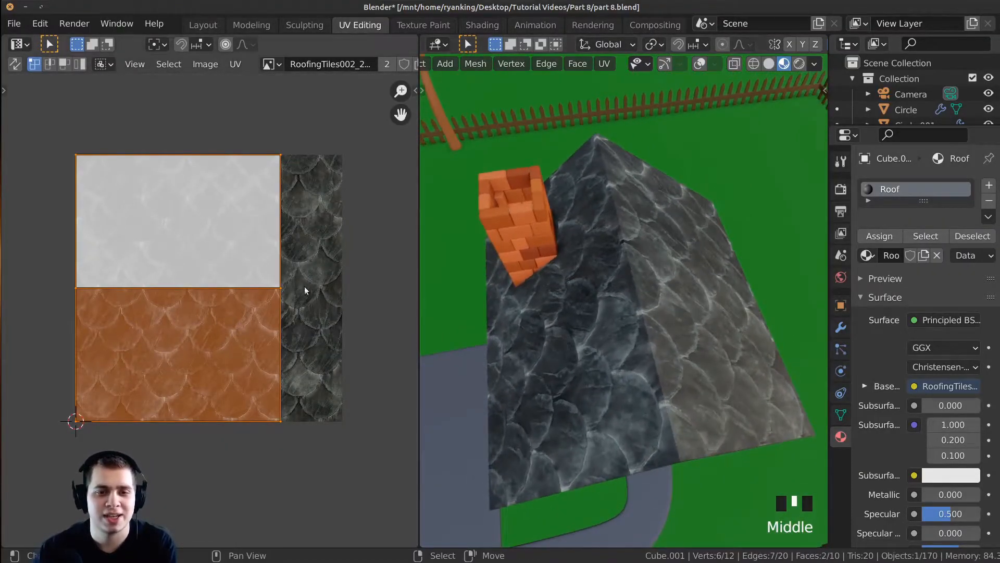
Reselect all roof UVs and scale them up beyond the borders of the tile image
key("a")
key("a")
key("a")
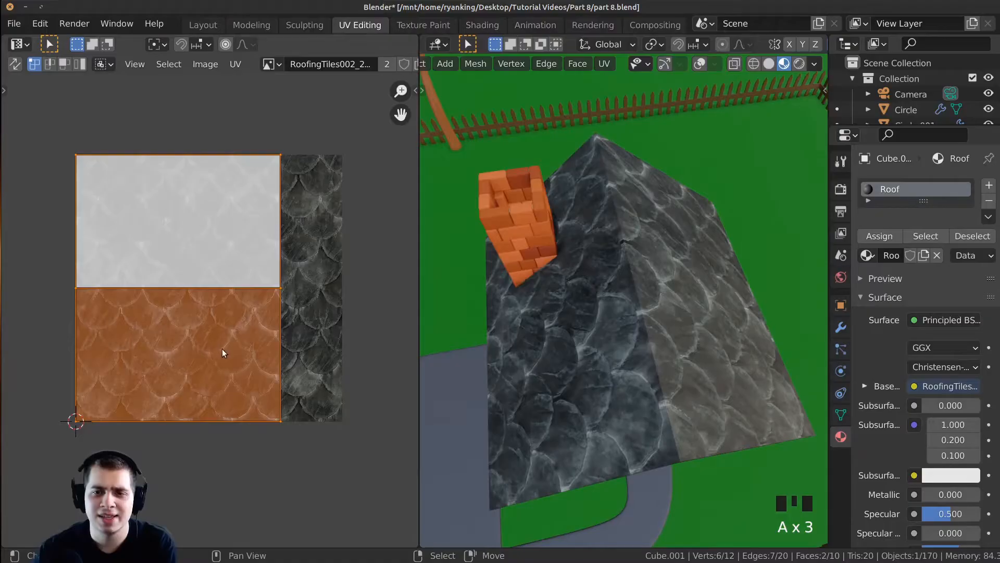
key("s")
left_click(289, 371)
middle_click_drag(600, 312, 718, 246)
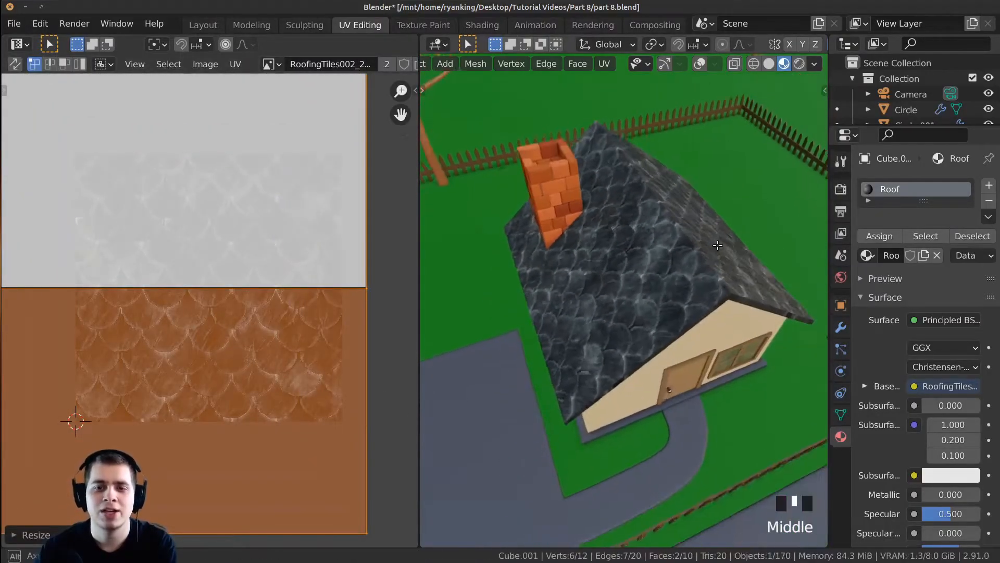
Enlarge the roof UVs a little more and inspect the repeated tiles on the slopes
key("s")
left_click(349, 343)
middle_click_drag(526, 325, 555, 323)
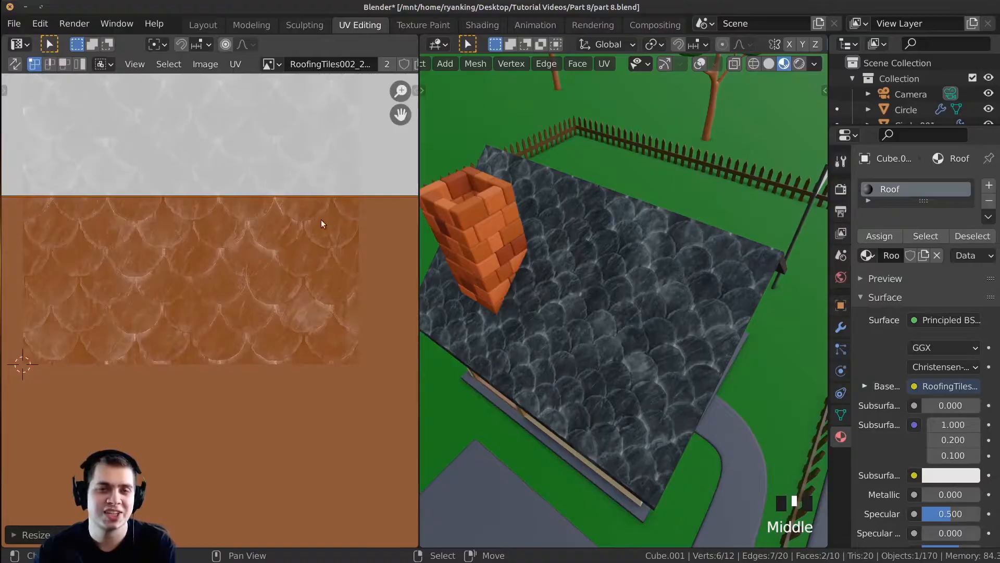
scroll(304, 218, "down", 1)
middle_click_drag(594, 261, 595, 301)
scroll(566, 272, "up", 2)
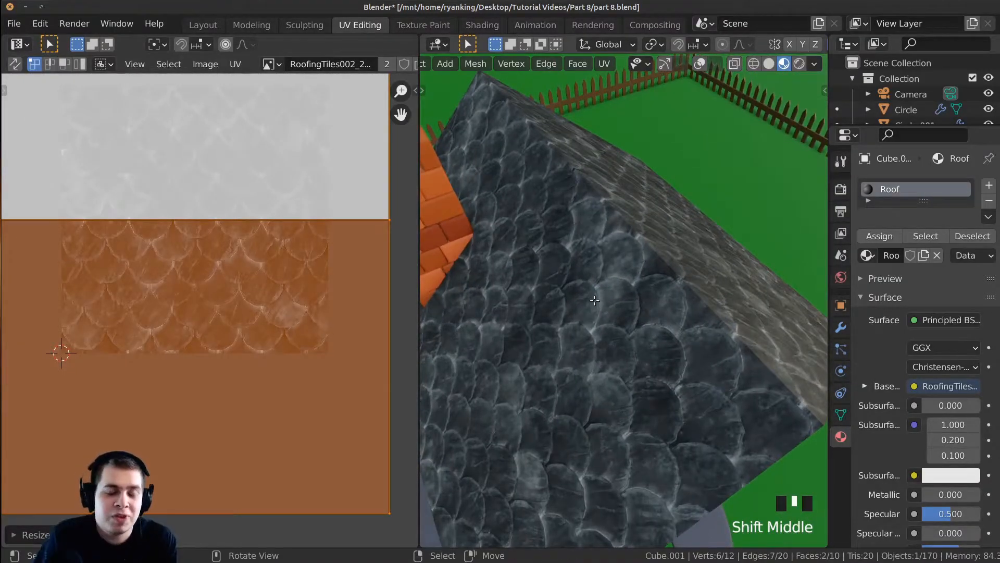
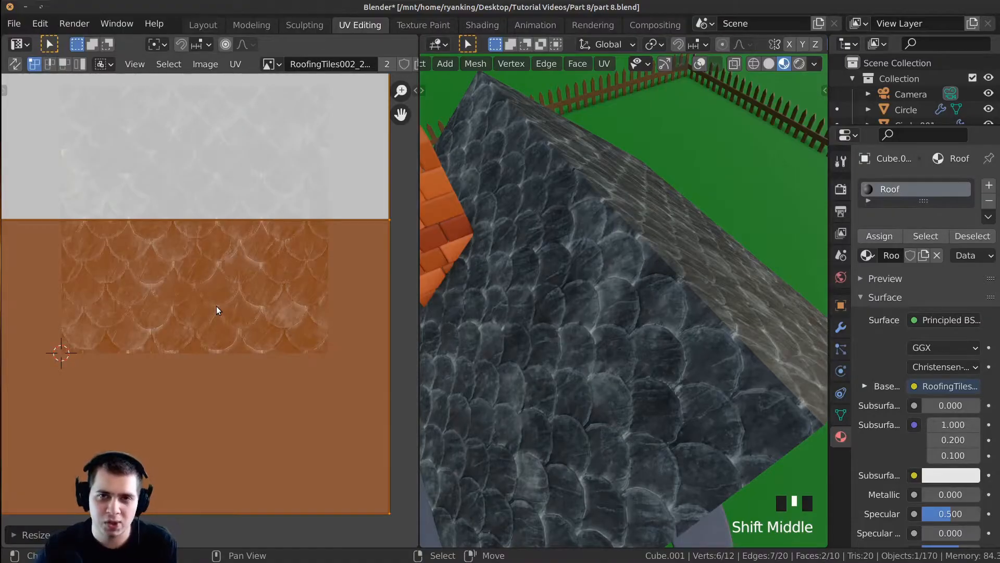
Compare tile sizes by shrinking the roof UVs inside the image, enlarging them past its borders, and shrinking them again
middle_click_drag(599, 338, 649, 382)
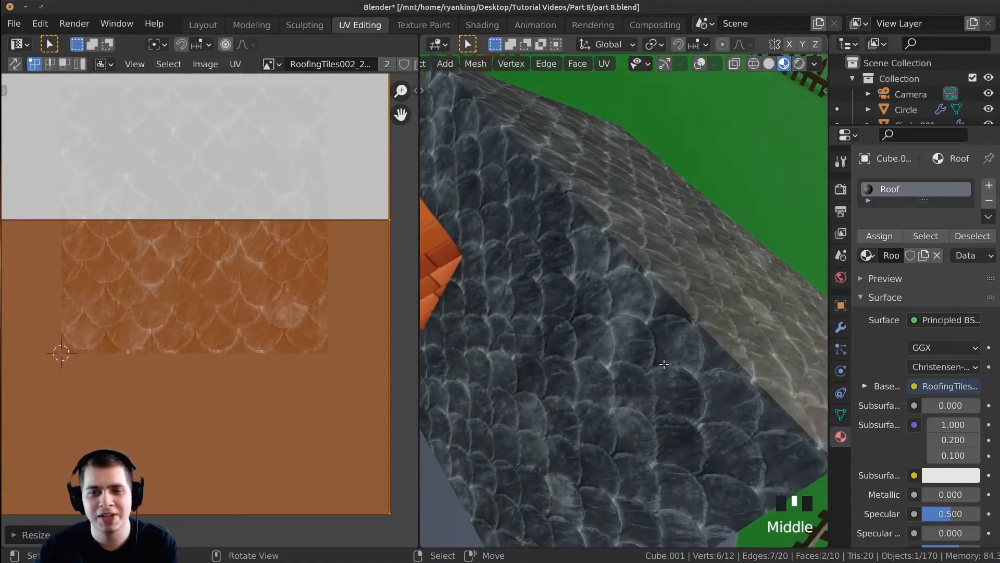
scroll(255, 297, "down", 3)
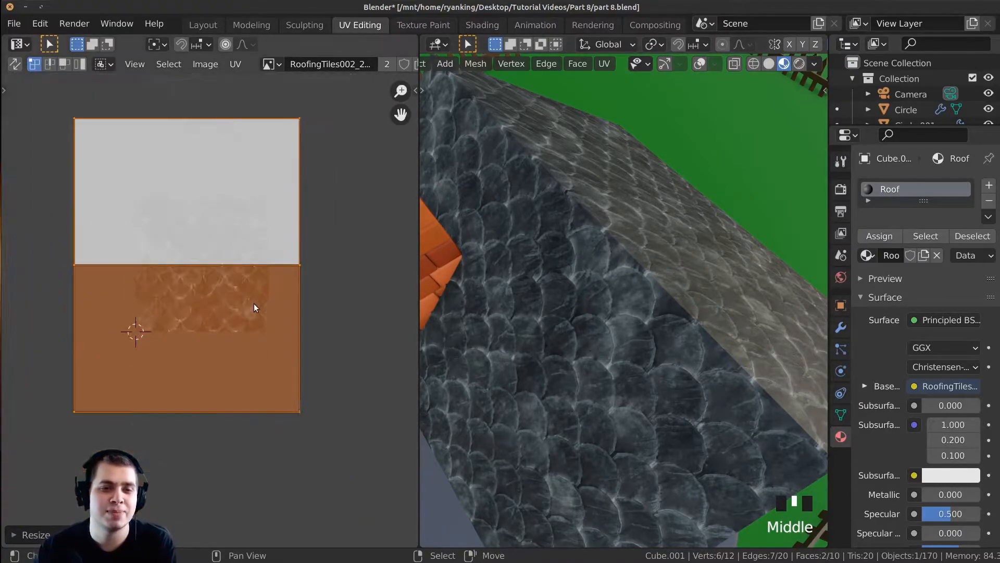
key("s")
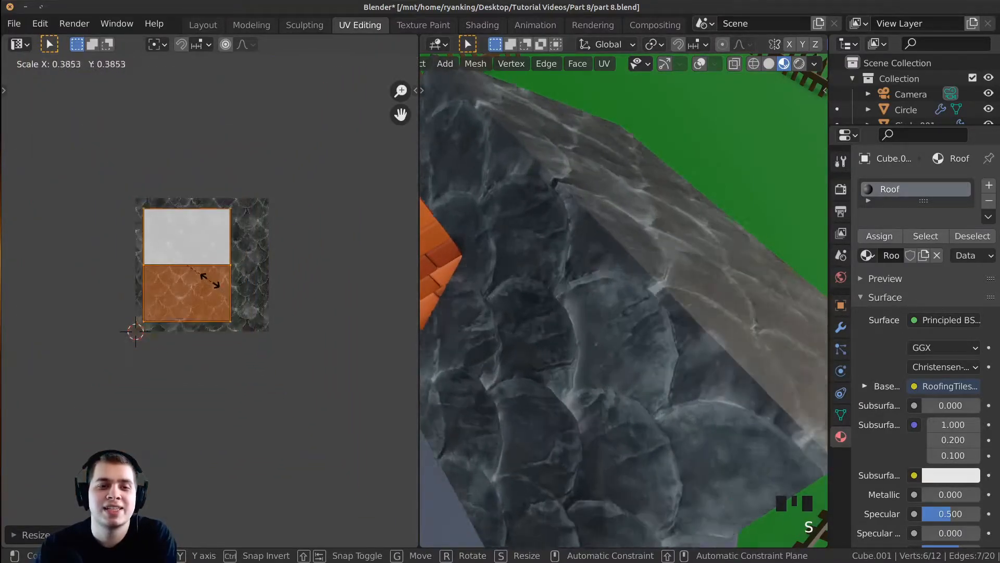
left_click(196, 216)
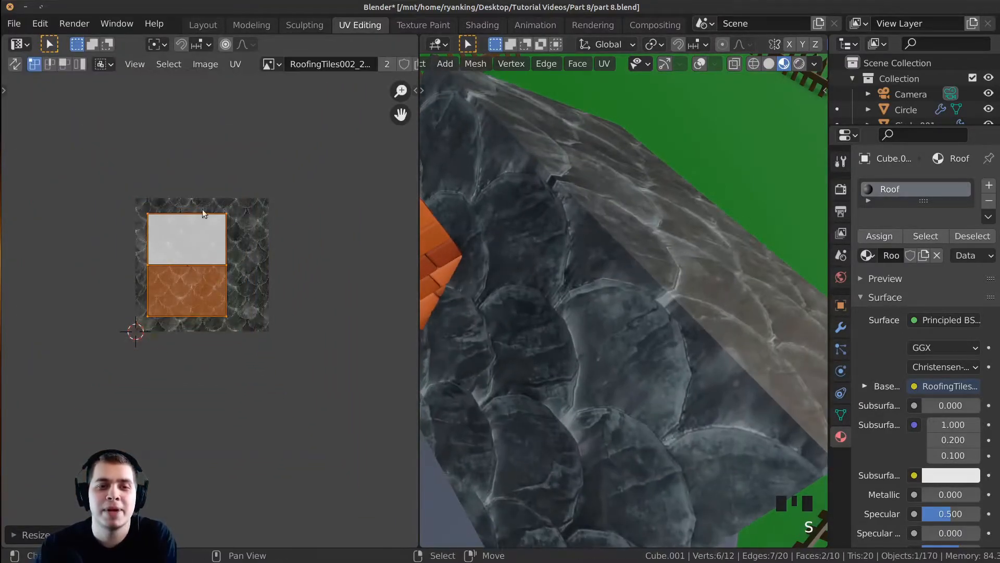
scroll(173, 304, "down", 1)
key("s")
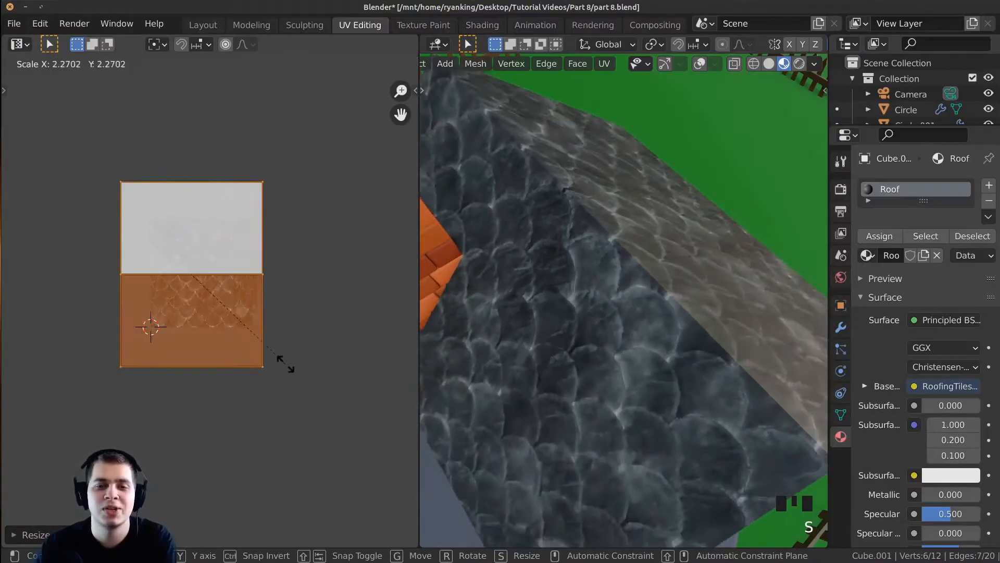
left_click(282, 404)
key("s")
left_click(224, 322)
Examine the edges of the tile image in the UV editor to see how the pattern repeats
scroll(216, 312, "up", 6)
middle_click_drag(181, 375, 196, 316)
scroll(196, 317, "up", 3)
scroll(201, 386, "down", 4)
middle_click_drag(196, 150, 212, 348)
scroll(210, 282, "up", 6)
scroll(235, 240, "down", 4)
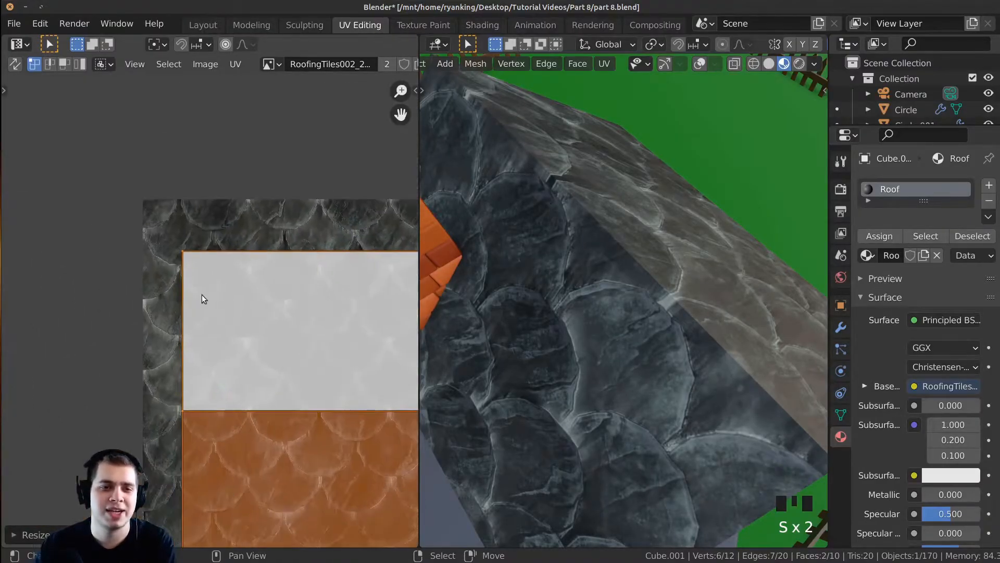
scroll(156, 230, "up", 3)
scroll(213, 312, "down", 3)
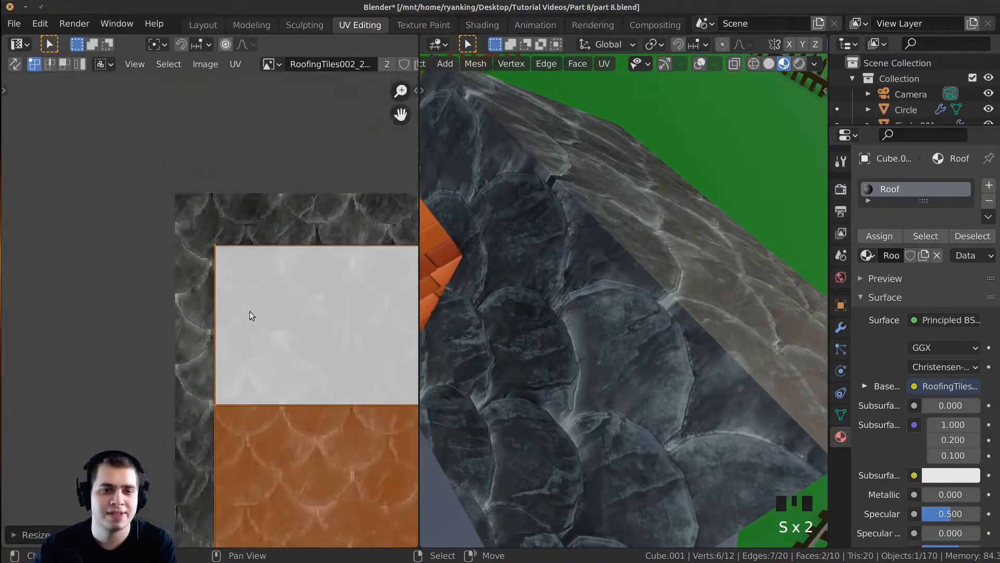
middle_click_drag(397, 315, 163, 299)
middle_click_drag(292, 284, 126, 277)
scroll(504, 264, "up", 2)
scroll(210, 245, "up", 2)
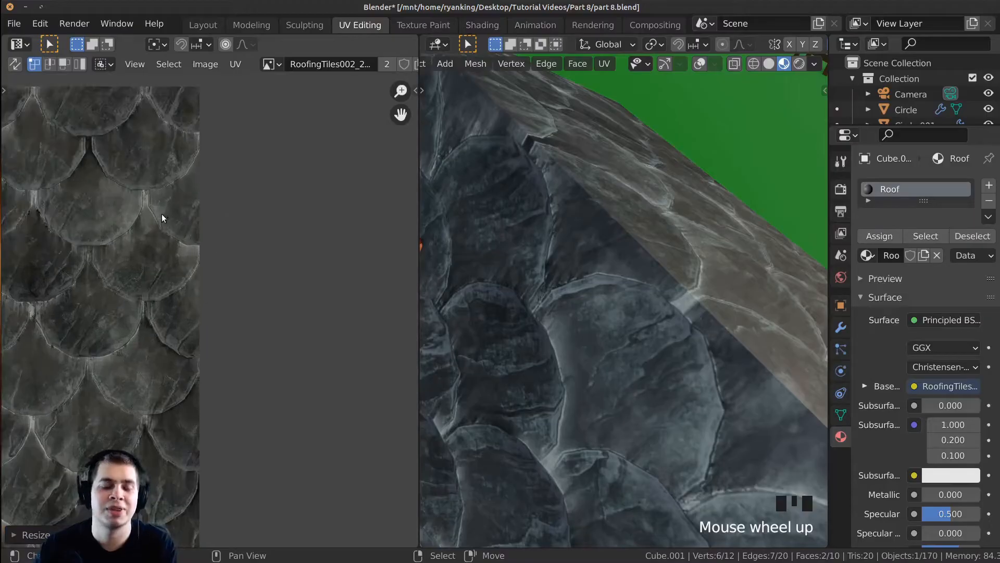
scroll(161, 313, "down", 5)
middle_click_drag(80, 411, 230, 340)
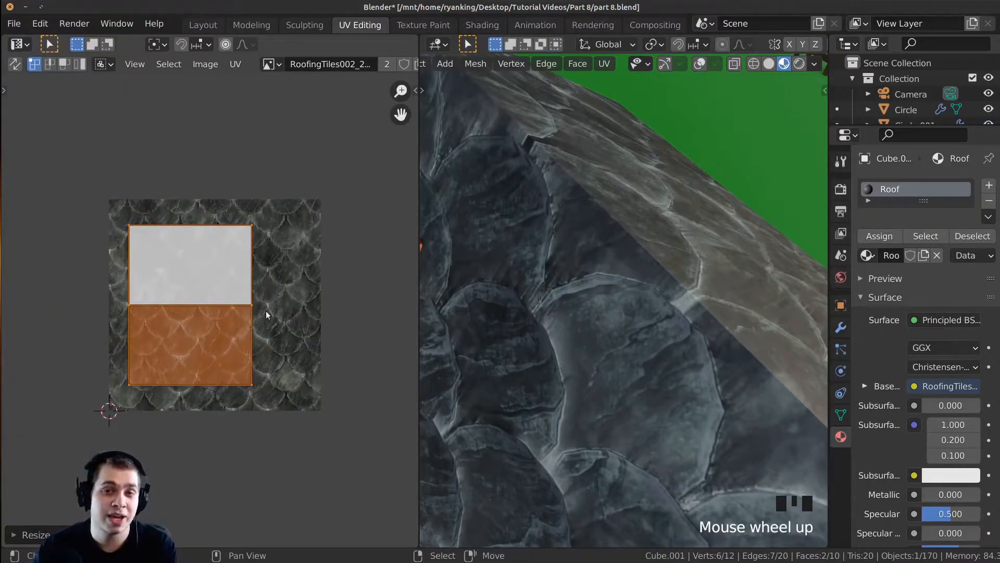
Scale the roof UVs back up well past the tile image and check the roof from above
scroll(292, 396, "down", 1)
key("s")
left_click(686, 341)
scroll(686, 341, "down", 5)
middle_click_drag(686, 341, 721, 343)
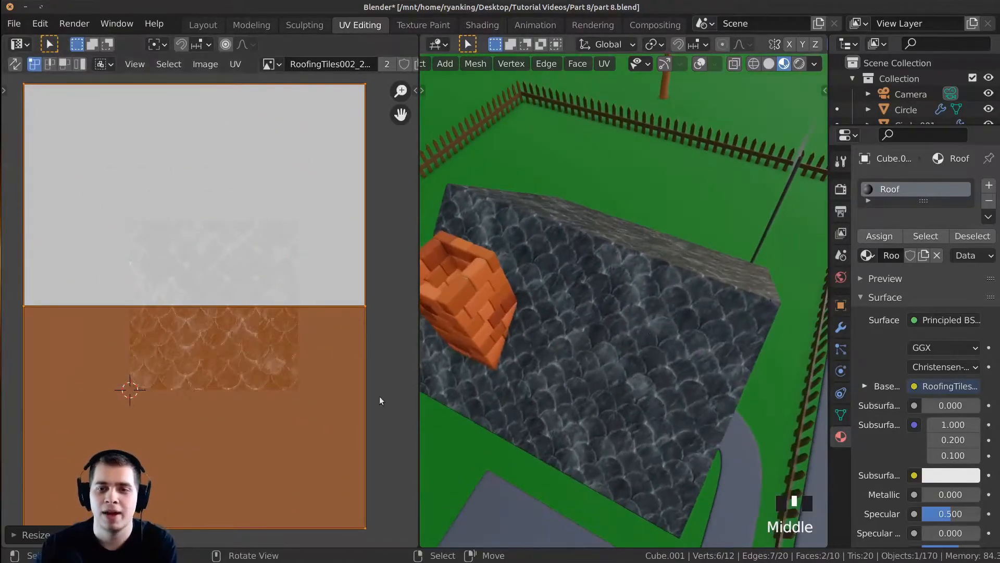
key("s")
left_click(407, 459)
middle_click_drag(493, 394, 495, 372)
Try scaling the roof UVs up several times over and inspect the tiny repeated tiles
key("s")
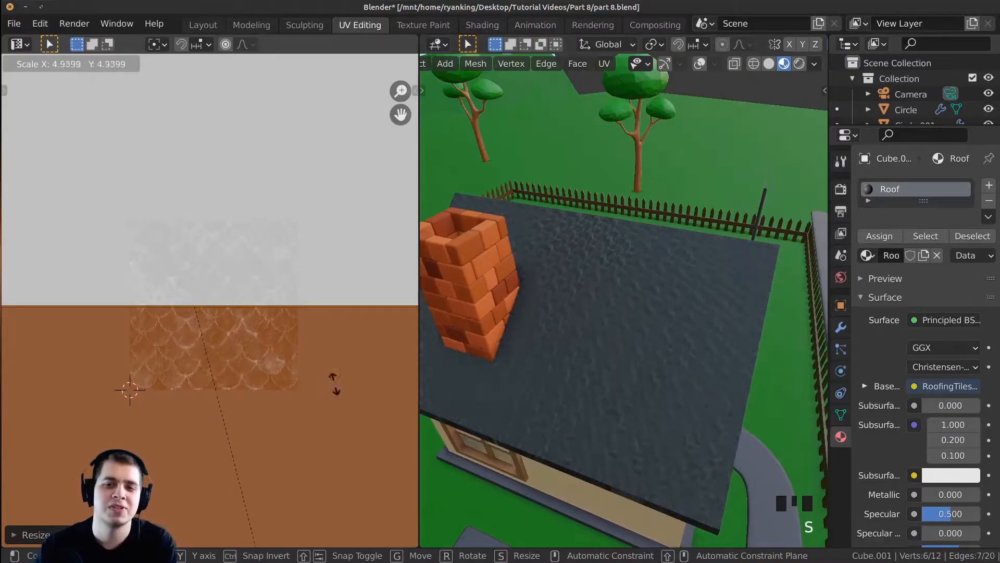
left_click(335, 352)
scroll(617, 308, "up", 4)
scroll(617, 307, "down", 1)
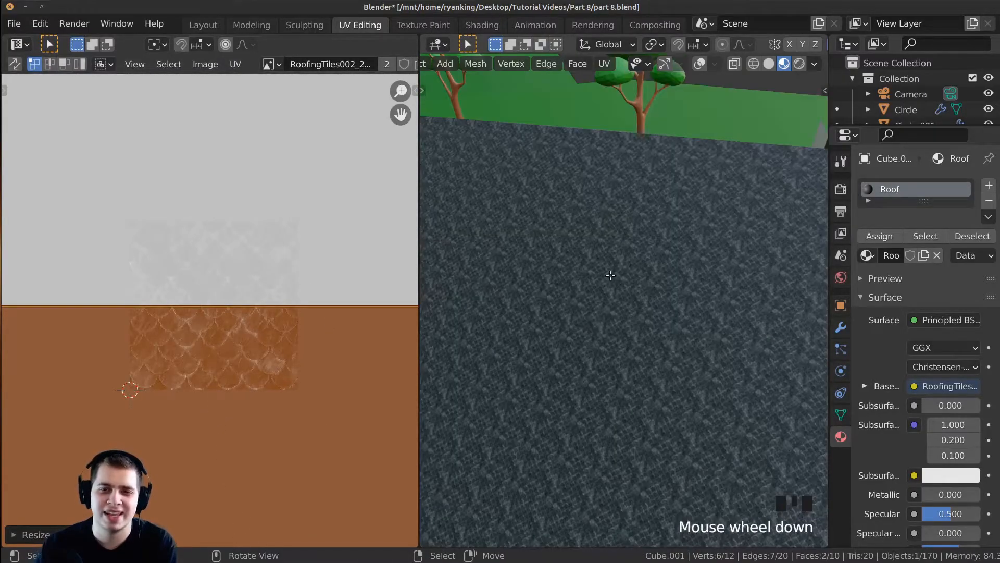
scroll(252, 459, "down", 4)
Scale the roof UVs down in two passes until the individual roof tiles are clearly readable
key("s")
left_click(217, 348)
key("s")
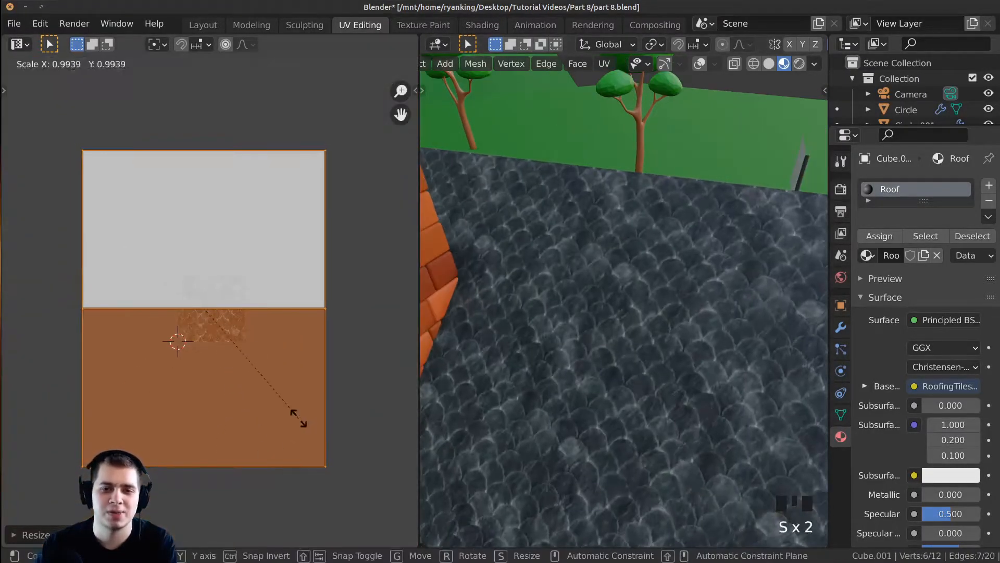
left_click(265, 376)
middle_click_drag(632, 394, 615, 365)
scroll(634, 329, "down", 3)
Fine-tune the roof UV scale at a little over twice the tile image's size, judging it against the whole house
key("s")
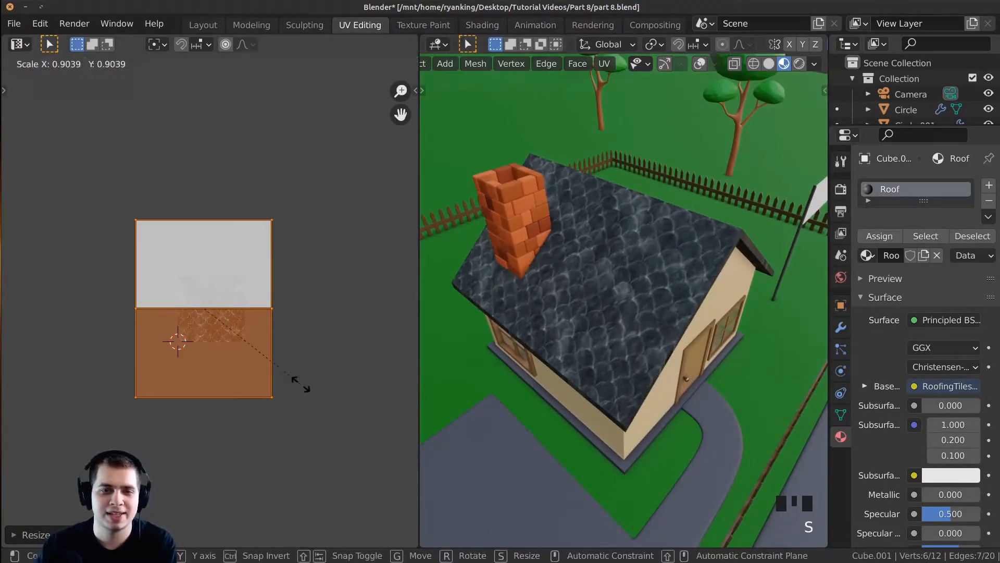
left_click(300, 380)
middle_click_drag(527, 355, 598, 281, "shift")
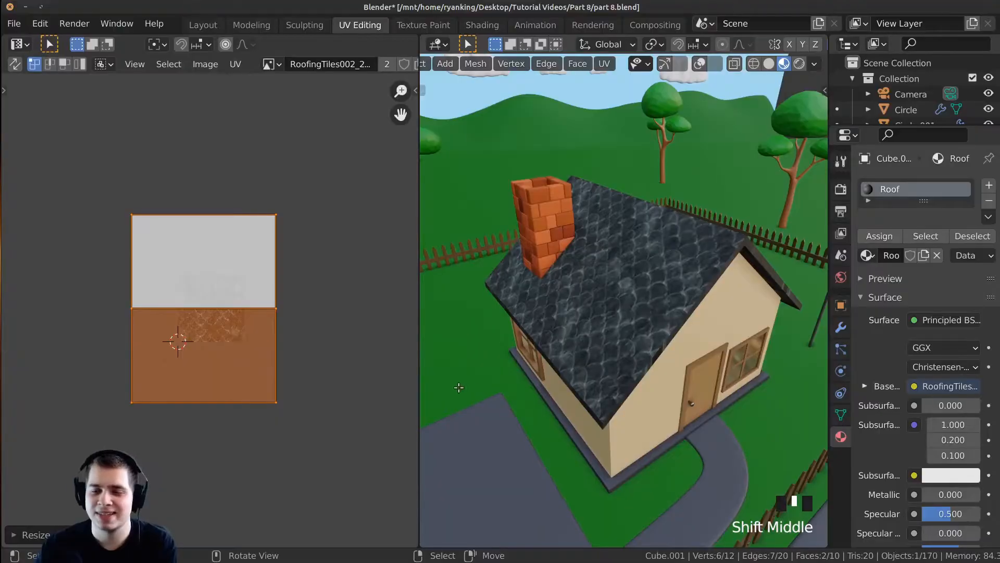
middle_click_drag(573, 316, 568, 309)
key("s")
left_click(245, 366)
scroll(566, 375, "up", 2)
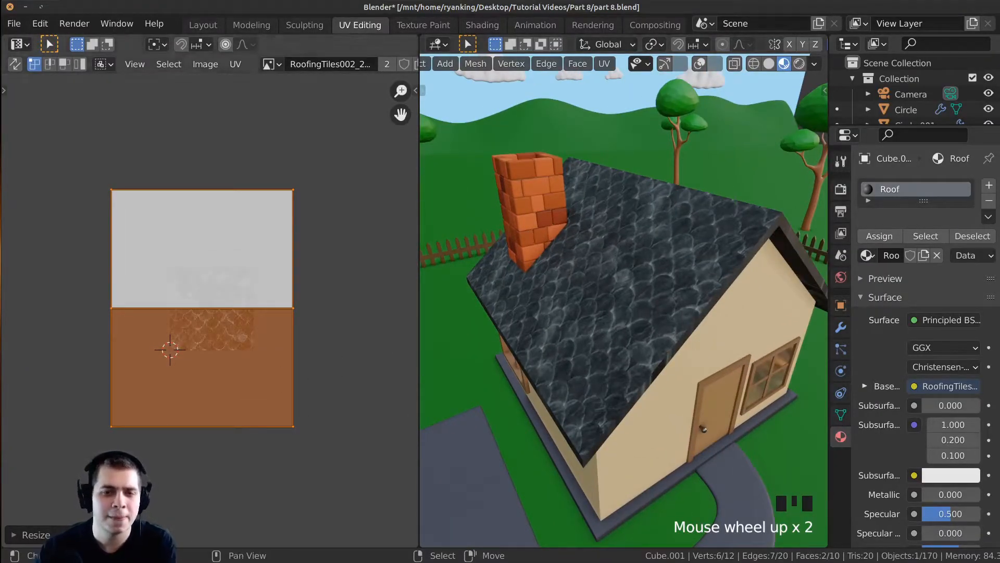
key("s")
left_click(307, 377)
mouse_move(475, 386)
middle_mouse_down()
mouse_move(516, 399)
mouse_move(479, 378)
middle_mouse_up()
key("s")
left_click(339, 381)
Return to Object Mode and inspect the roof tiles close up
middle_click_drag(628, 357, 572, 335)
key("Tab")
scroll(651, 323, "up", 3)
scroll(605, 299, "up", 2)
middle_click_drag(605, 299, 601, 296)
scroll(584, 214, "up", 1)
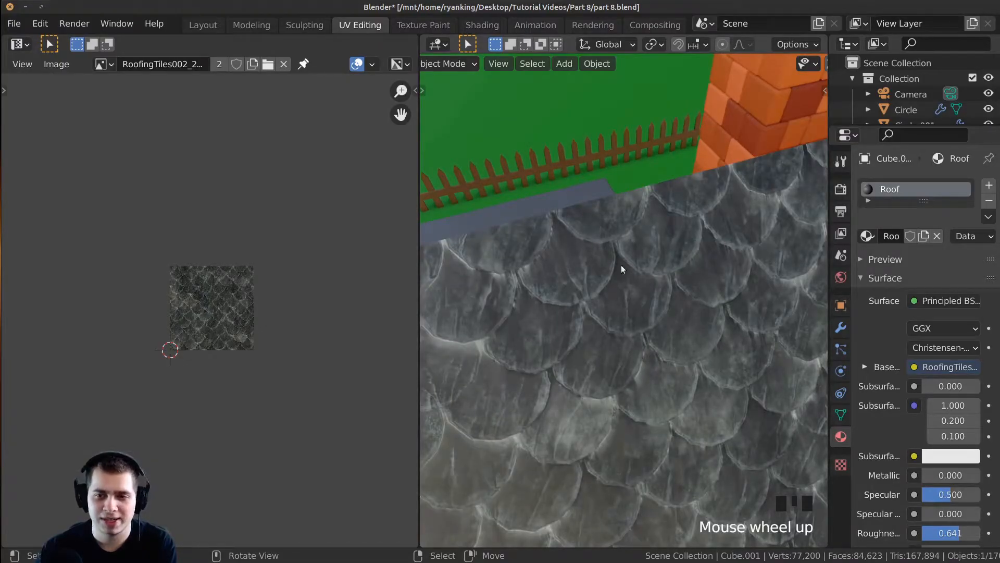
Enter Edit Mode on the roof, turn on the viewport overlays and select only the roof face with the chimney
middle_click_drag(605, 320, 586, 353)
scroll(649, 287, "down", 3)
middle_click_drag(649, 286, 633, 180, "shift")
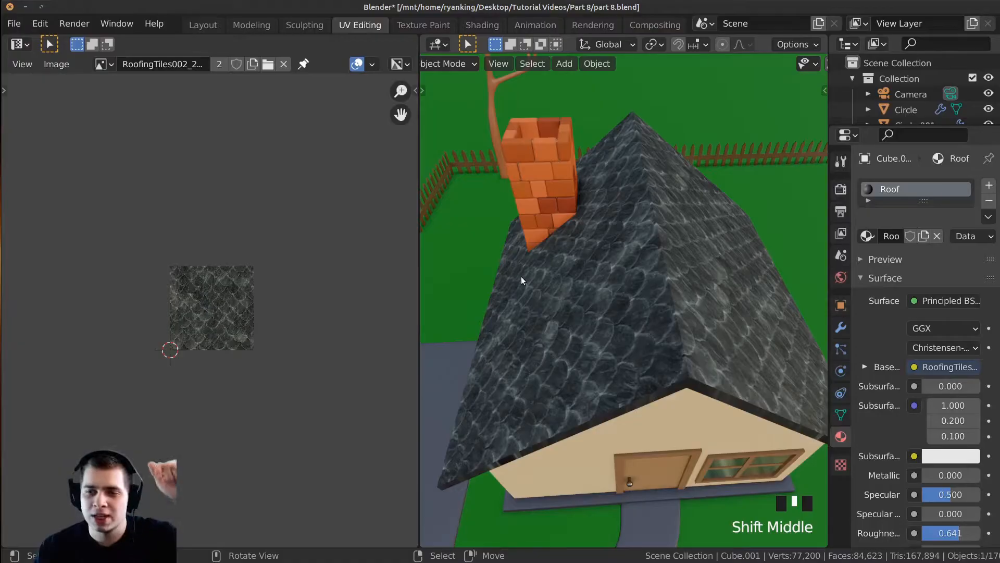
middle_click_drag(564, 322, 688, 171)
key("Tab")
scroll(645, 63, "down", 6)
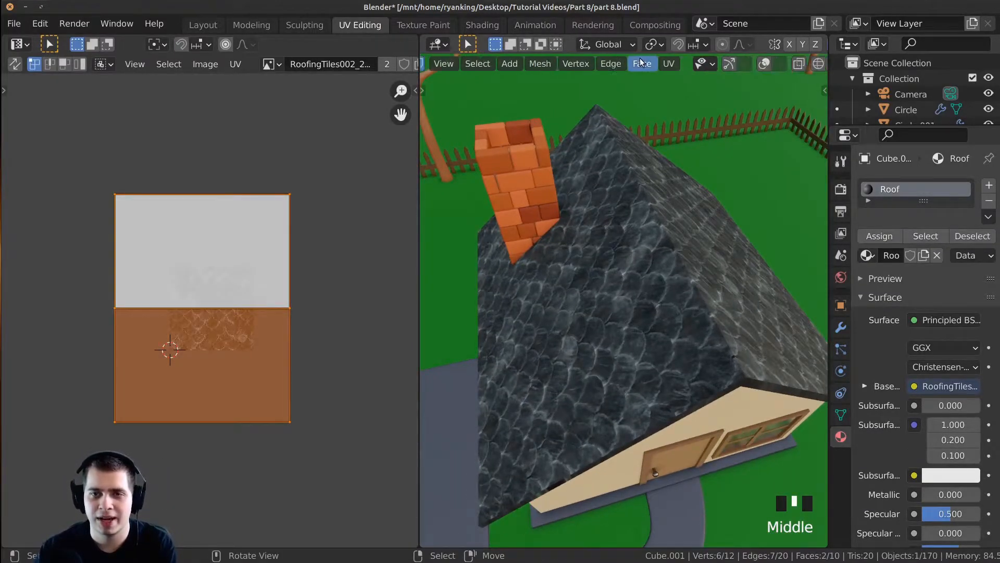
left_click(697, 63)
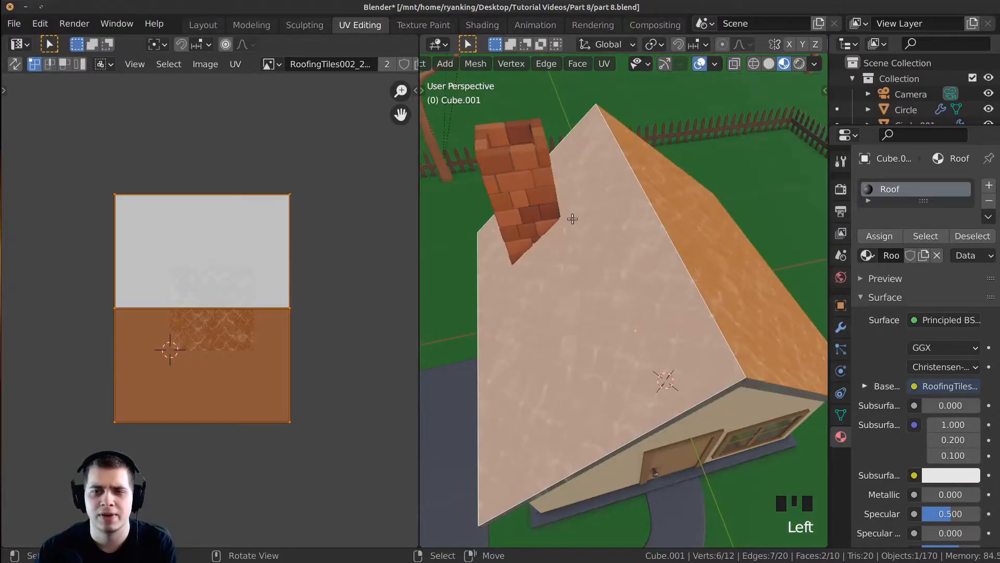
right_click(592, 186)
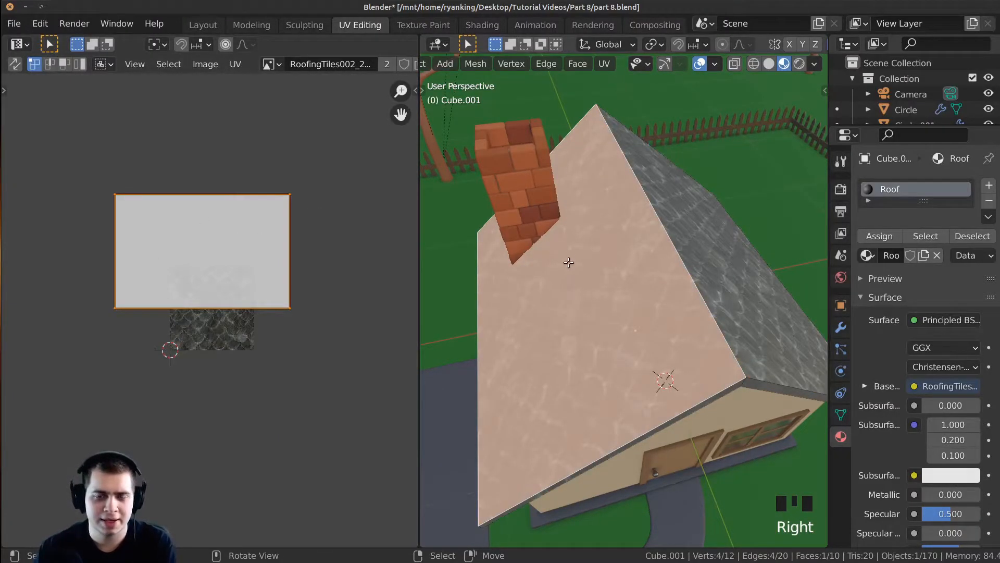
Rotate the selected roof face's UVs by 180 degrees so its tiles point the opposite way
scroll(251, 259, "up", 1)
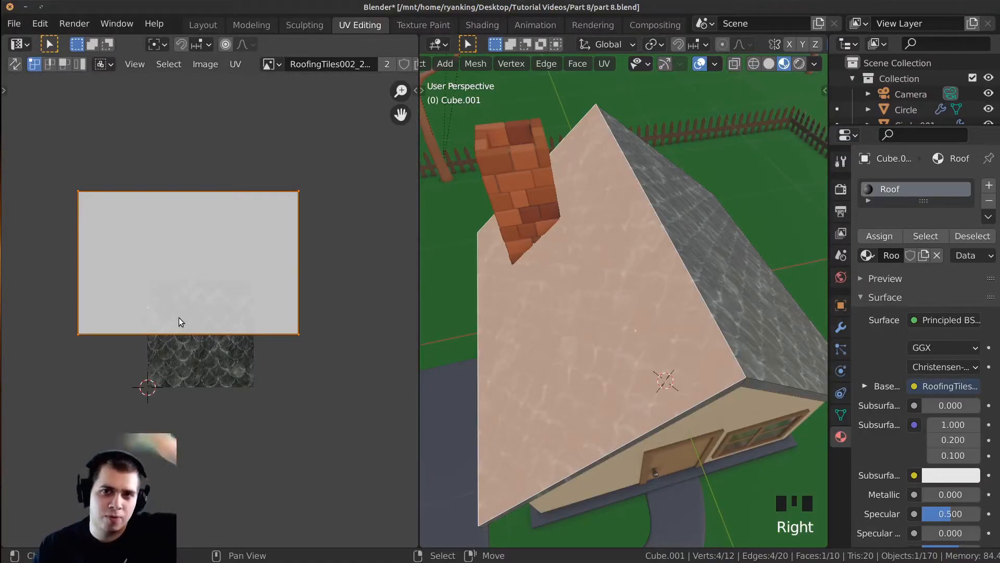
middle_click_drag(266, 307, 283, 311)
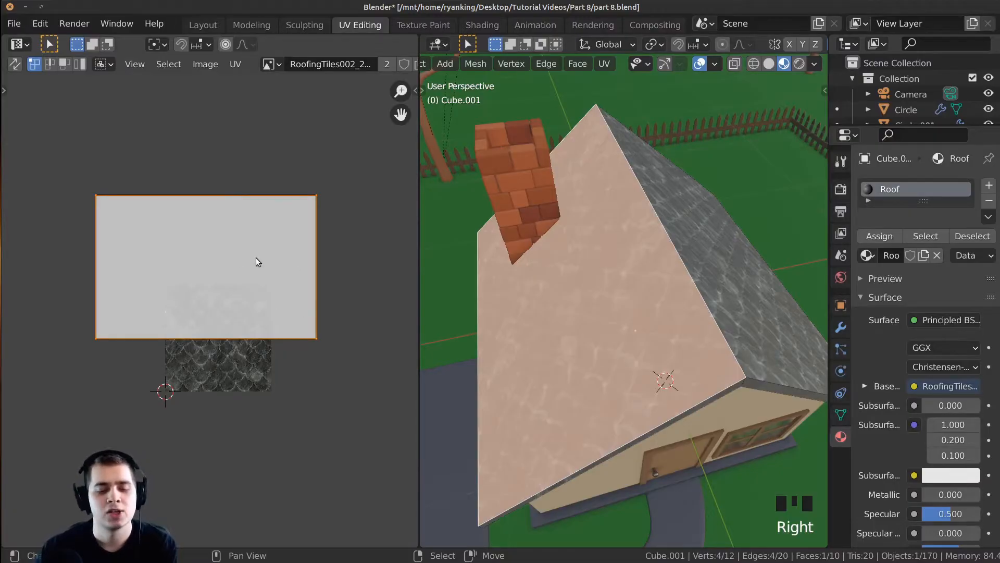
key("r")
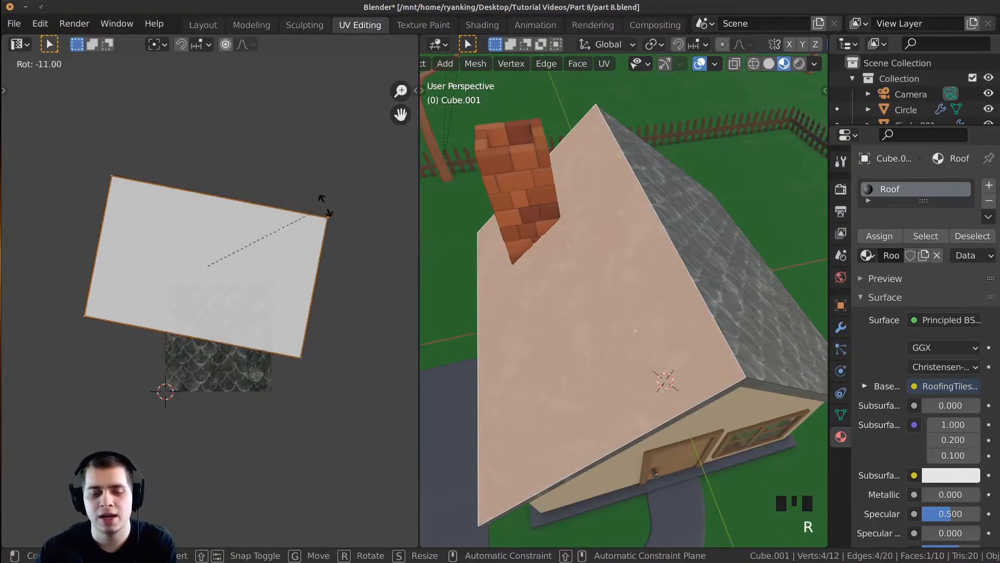
type("180")
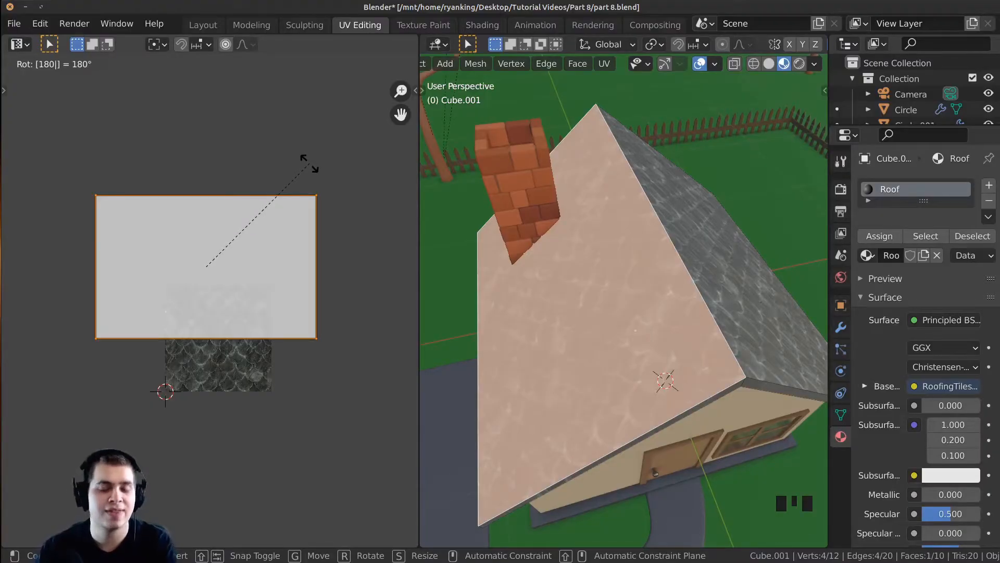
key("Return")
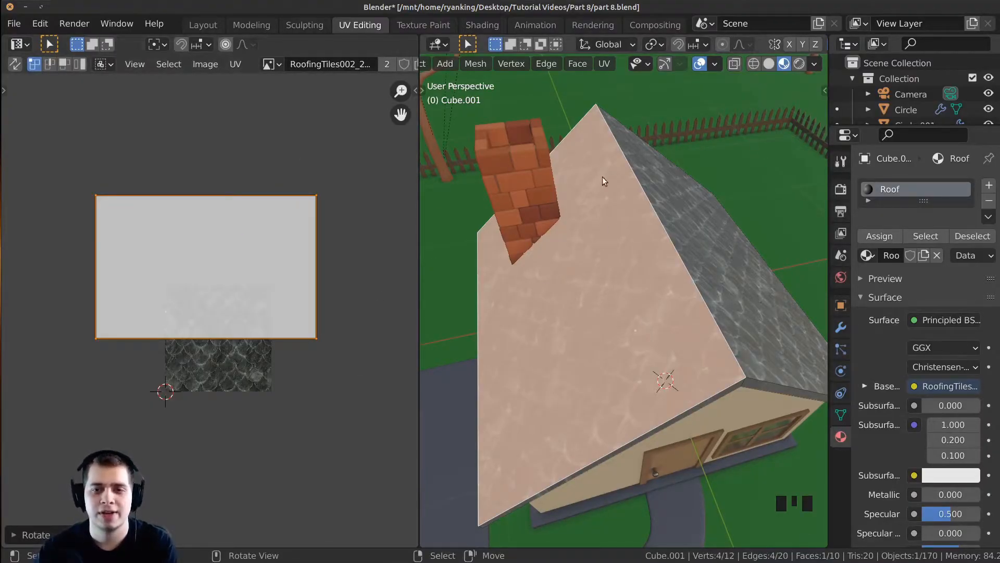
Return to Object Mode and examine the tile direction on both roof slopes, the front edge and the ridge
key("Tab")
middle_click_drag(703, 221, 599, 280, "shift")
scroll(614, 215, "up", 2)
middle_click_drag(717, 284, 599, 195)
middle_click_drag(452, 354, 608, 304)
middle_click_drag(614, 299, 608, 277, "shift")
mouse_move(621, 231)
middle_mouse_down("shift")
mouse_move(610, 268)
mouse_move(663, 271)
mouse_move(634, 283)
mouse_move(636, 227)
middle_mouse_up("shift")
scroll(641, 287, "down", 2)
scroll(642, 279, "up", 2)
middle_click_drag(642, 283, 508, 331)
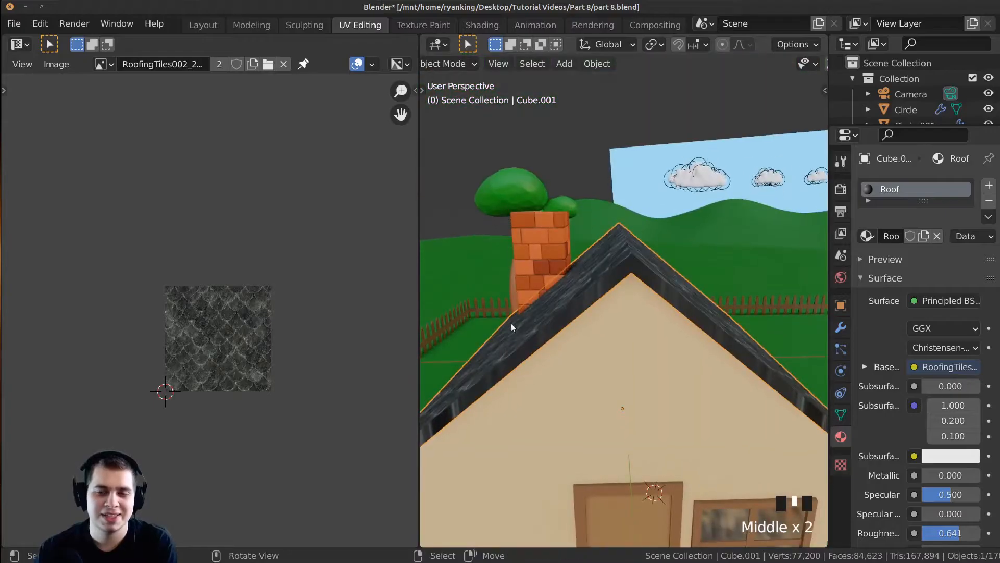
middle_click_drag(606, 254, 609, 326)
scroll(618, 337, "up", 4)
In Edit Mode, move the chimney-side roof face's UVs about 0.22 along the X axis to shift its tiles
key("Tab")
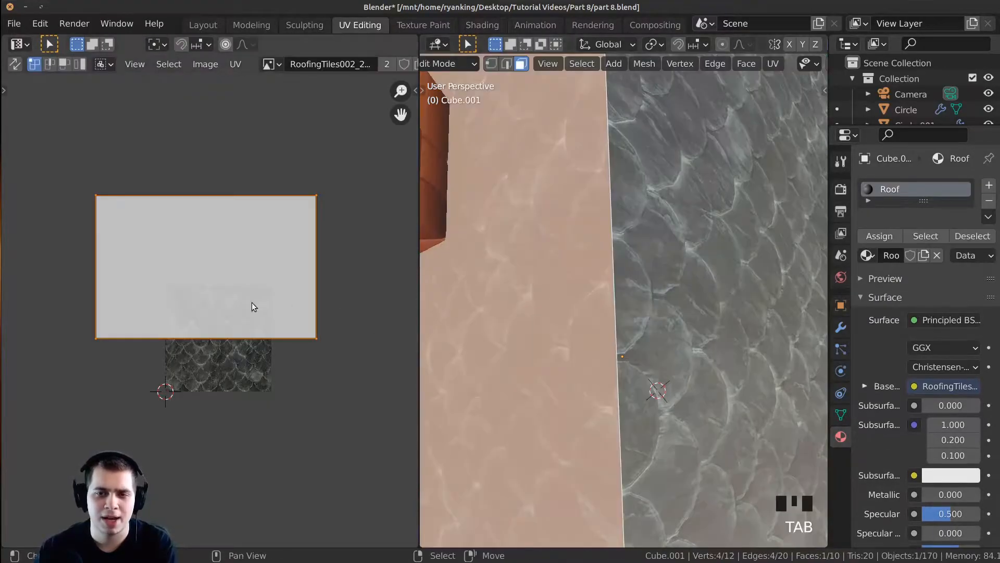
scroll(302, 310, "up", 3)
key("g")
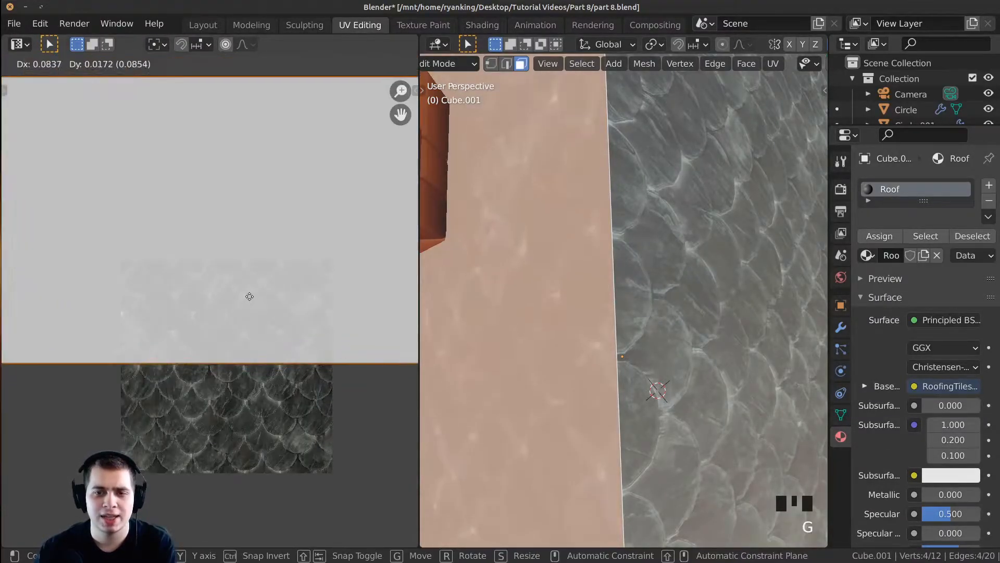
key("x")
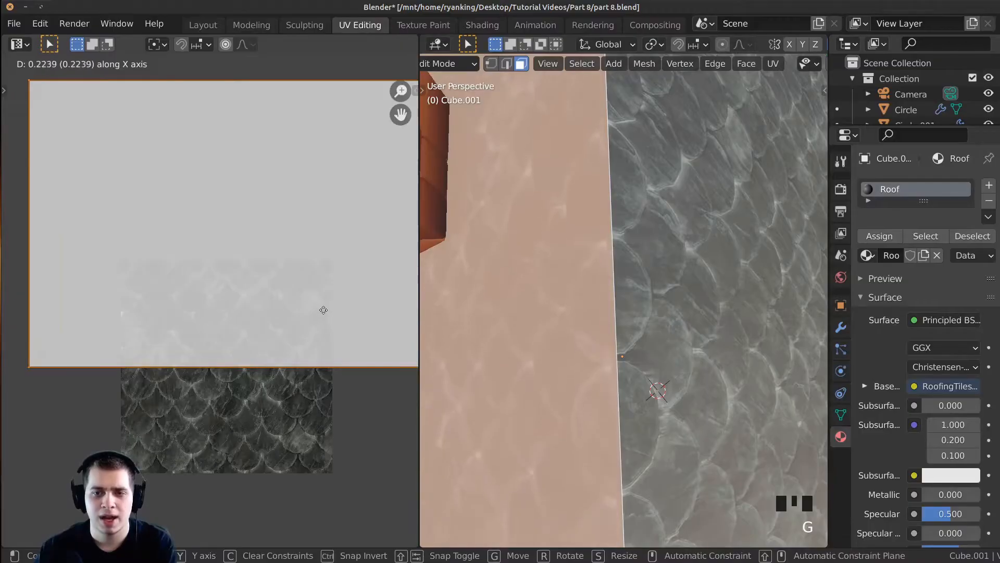
left_click(334, 310)
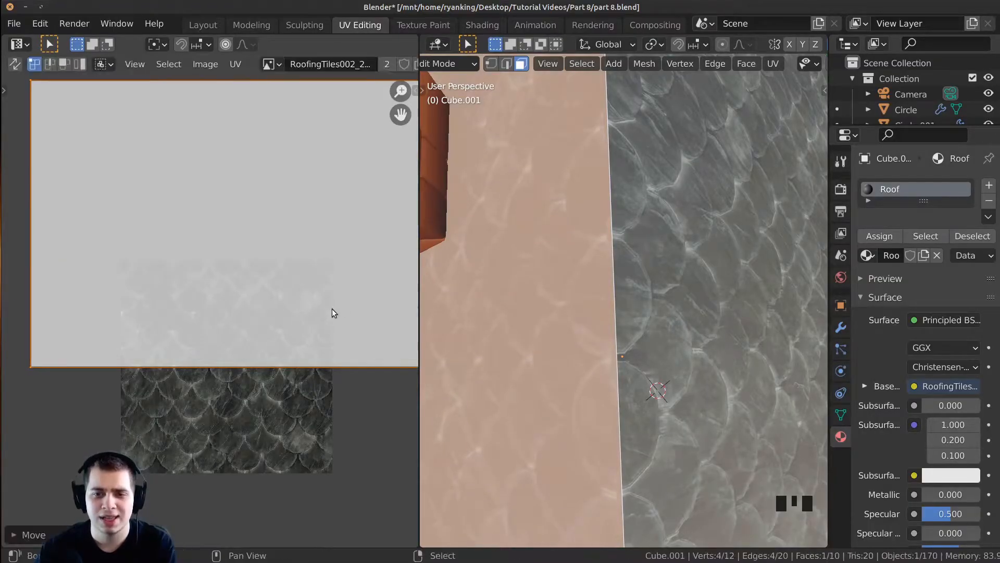
Slide the selected roof face's UVs along the Y axis to line up the tiles across the roof seam, and check the result in Object Mode
key("Tab")
middle_click_drag(648, 384, 636, 353)
scroll(600, 323, "up", 2)
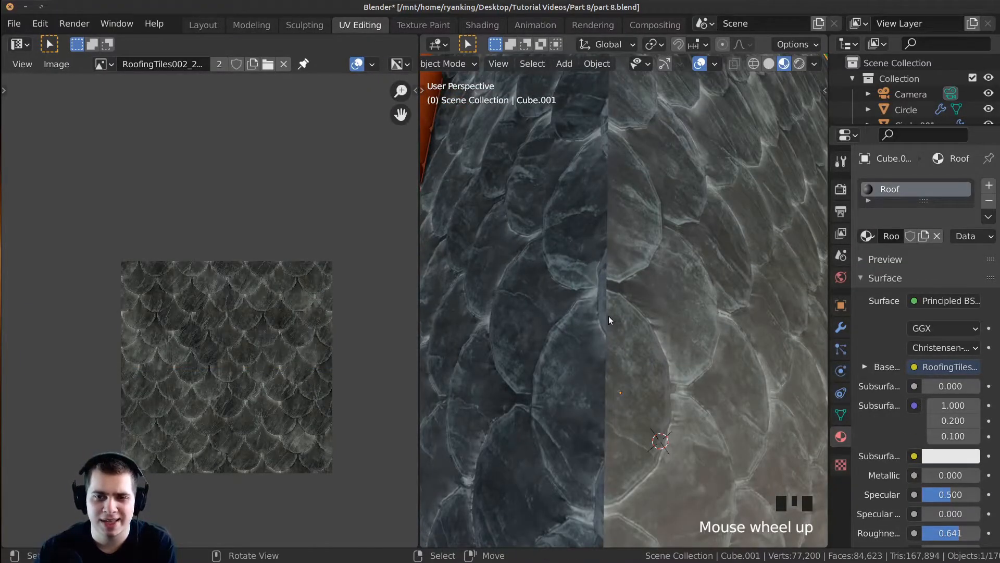
middle_click_drag(568, 272, 566, 155)
scroll(567, 154, "up", 1)
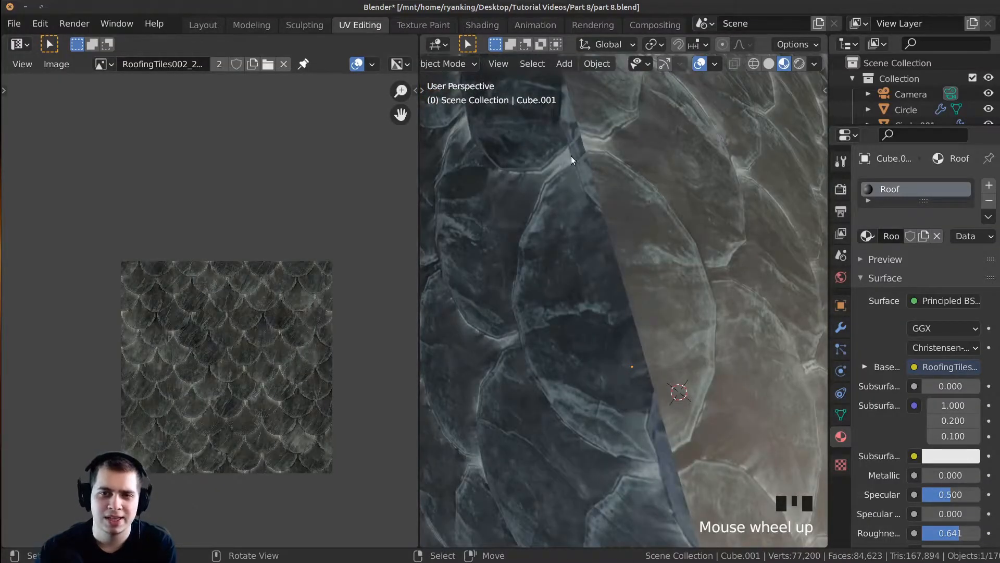
scroll(578, 167, "down", 2)
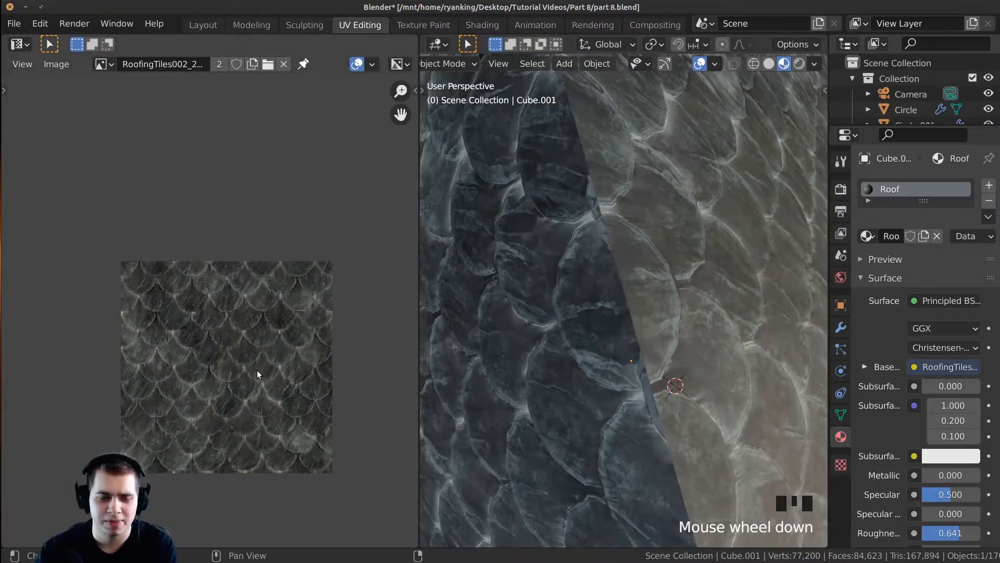
key("Tab")
scroll(261, 362, "up", 1)
key("g")
key("y")
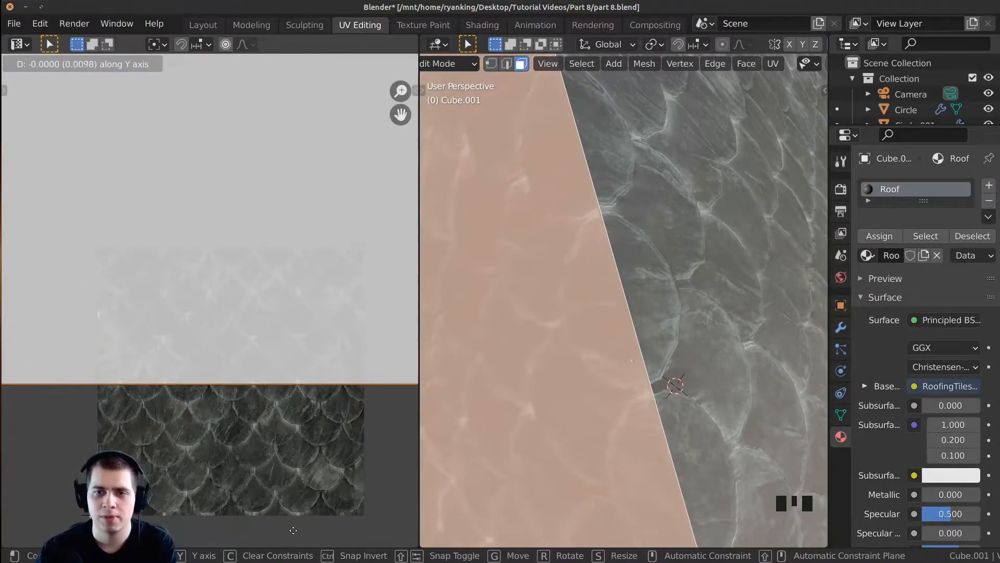
left_click(291, 471)
key("Tab")
mouse_move(569, 343)
middle_mouse_down()
mouse_move(654, 307)
mouse_move(601, 286)
mouse_move(600, 238)
mouse_move(542, 289)
mouse_move(656, 287)
mouse_move(622, 229)
middle_mouse_up()
scroll(545, 230, "up", 4)
Switch to the Shading workspace and show the house in rendered viewport shading
left_click(488, 25)
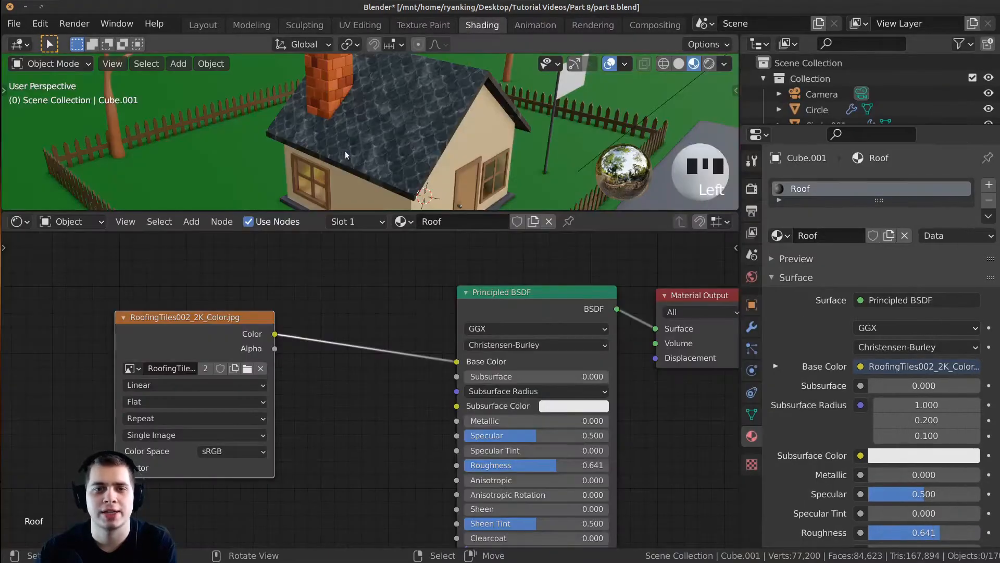
middle_click_drag(342, 151, 383, 155, "shift")
key("z")
left_click(402, 85)
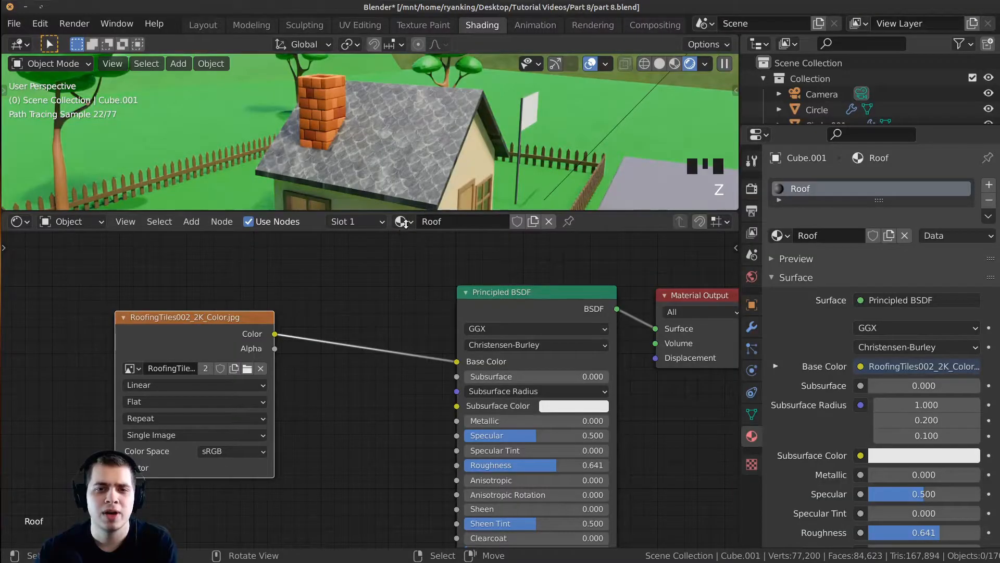
Enlarge the 3D viewport and examine the roof's tile texture up close from several angles
left_click_drag(406, 224, 404, 320)
scroll(405, 203, "up", 5)
middle_click_drag(393, 226, 411, 161)
scroll(414, 192, "up", 3)
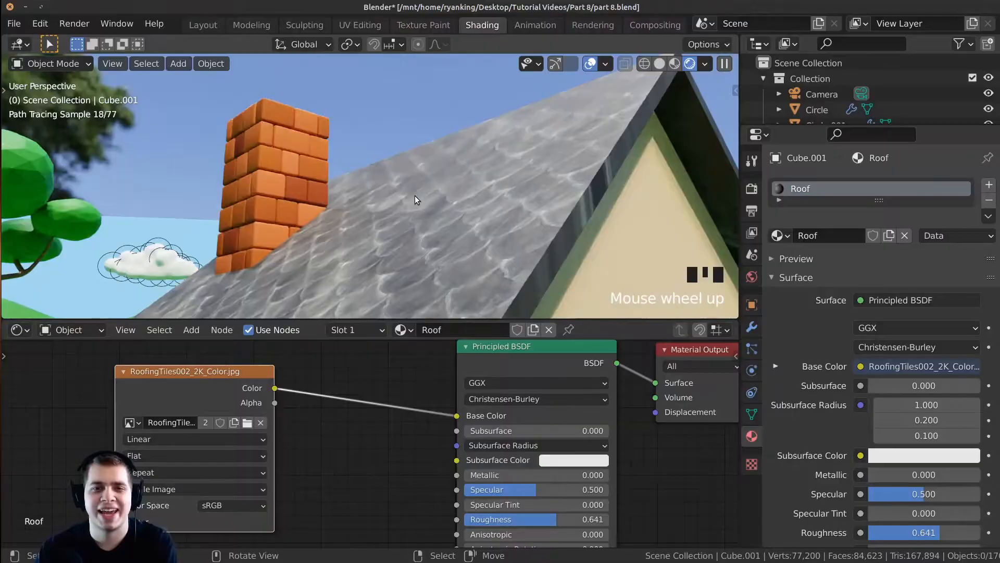
middle_click_drag(414, 196, 435, 173)
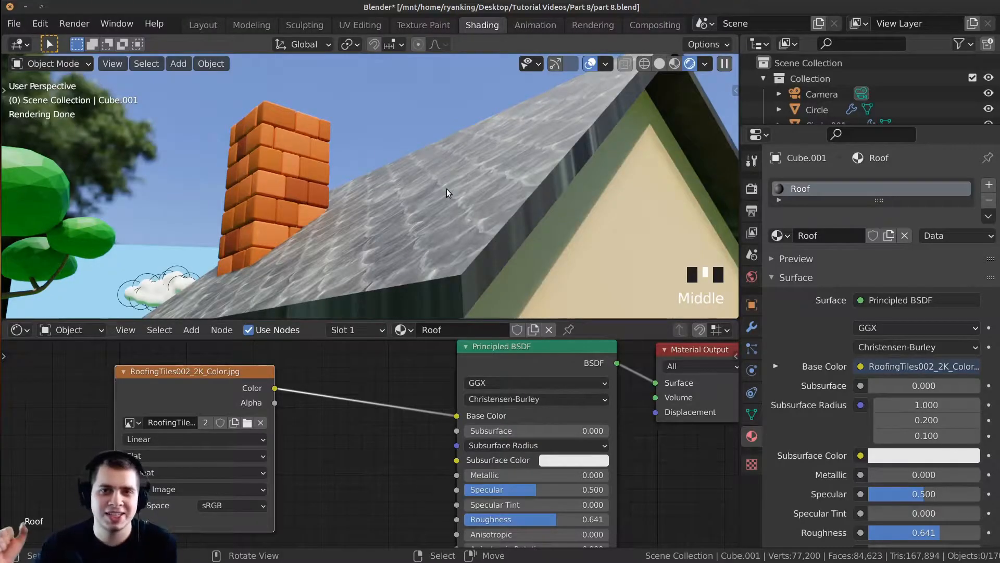
middle_click_drag(570, 126, 270, 290)
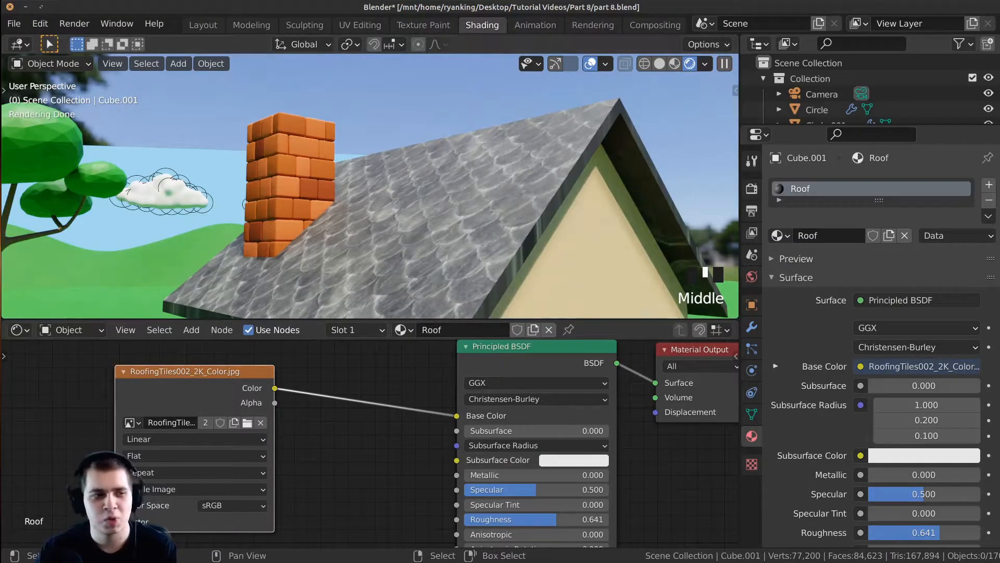
scroll(267, 359, "down", 3)
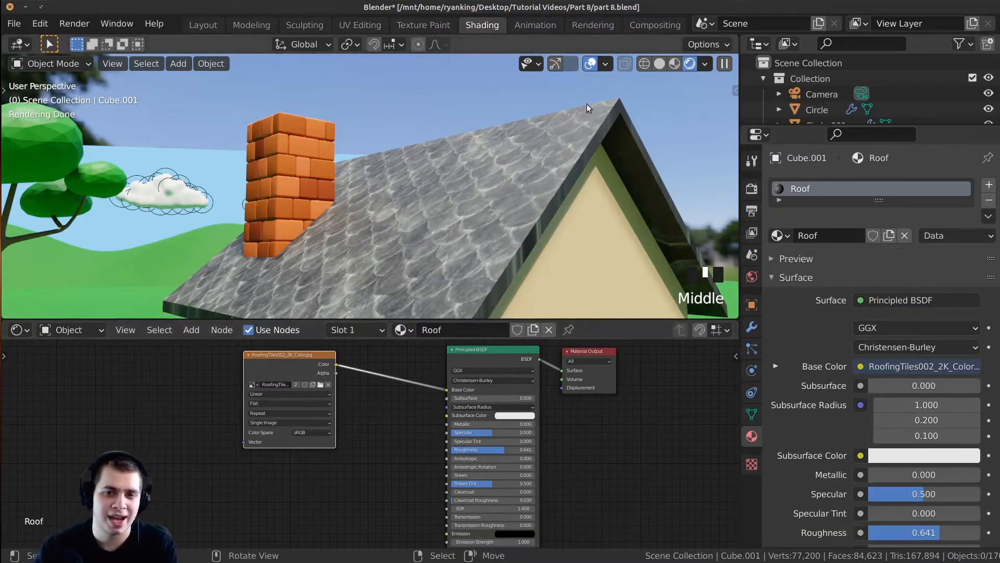
scroll(521, 213, "up", 4)
left_click_drag(526, 208, 515, 223)
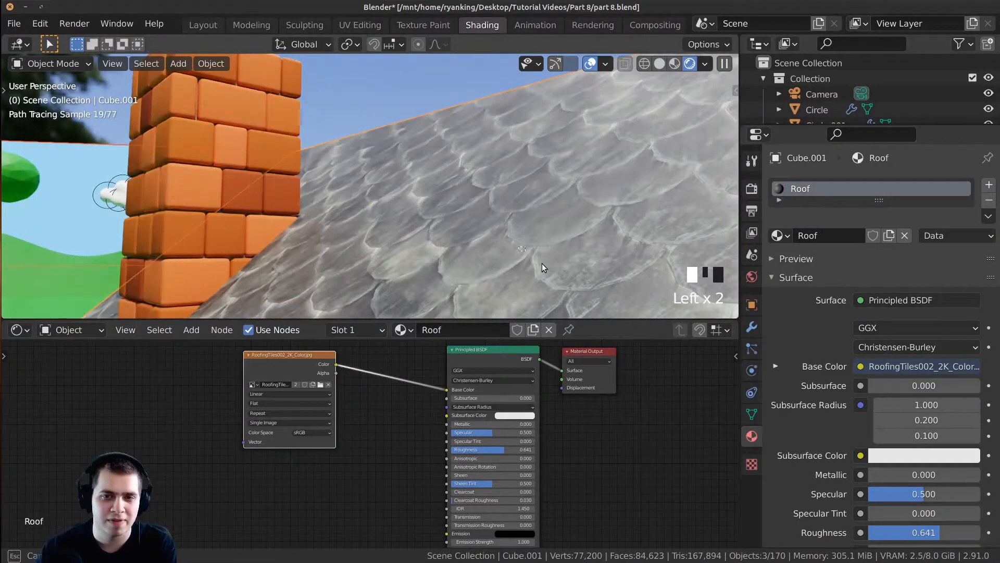
middle_click_drag(542, 264, 439, 238, "shift")
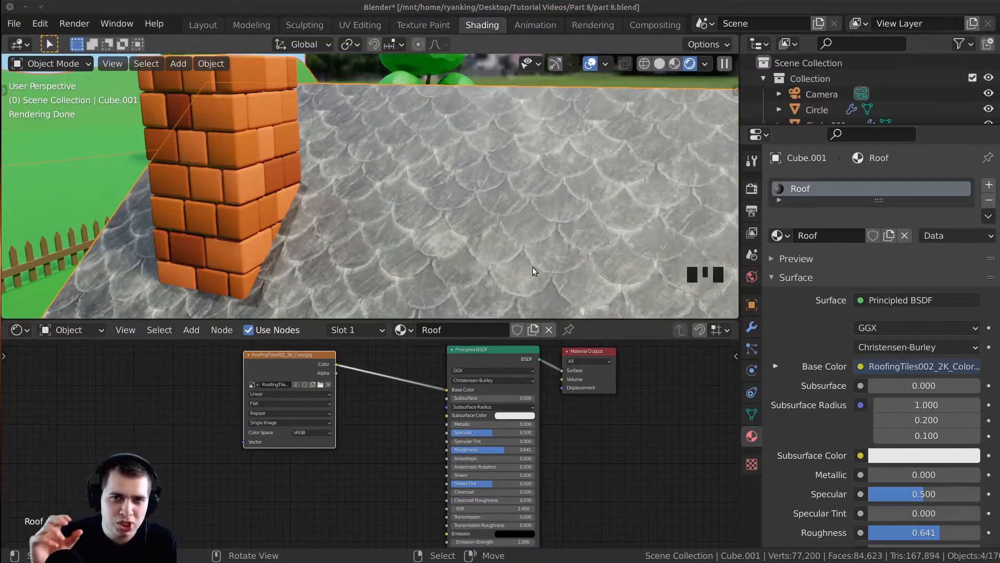
mouse_move(590, 241)
middle_mouse_down()
mouse_move(524, 192)
mouse_move(307, 182)
mouse_move(336, 170)
middle_mouse_up()
Return the viewport to Material Preview and add RoofingTiles002_2K_Roughness.jpg to the Roof material as an image texture node
key("z")
left_click(341, 330)
scroll(332, 199, "up", 2)
scroll(326, 402, "down", 2)
middle_click_drag(327, 399, 322, 396)
mouse_move(288, 367)
left_mouse_down()
mouse_move(304, 366)
mouse_move(271, 363)
mouse_move(284, 360)
left_mouse_up()
left_click_drag(3, 443, 145, 427)
scroll(177, 411, "up", 1)
middle_click_drag(178, 411, 195, 406)
left_click_drag(188, 419, 191, 427)
Duplicate the color image texture node below the original and load RoofingTiles002_2K_Roughness.jpg into the copy
mouse_move(313, 360)
middle_mouse_down()
mouse_move(330, 372)
mouse_move(328, 358)
middle_mouse_up()
right_click(326, 360)
key("shift+a")
key("shift+s")
key("shift+d")
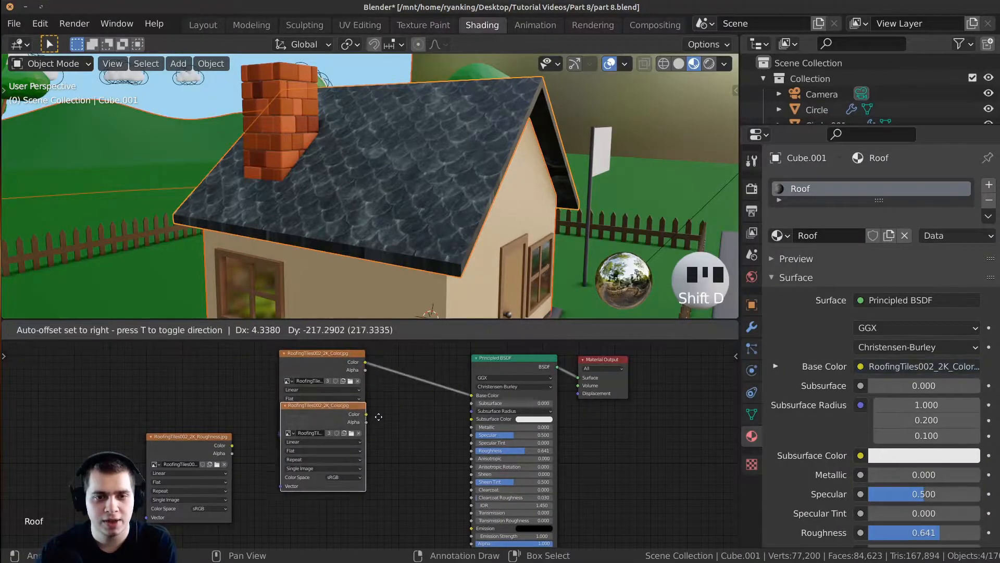
left_click(391, 438)
scroll(391, 438, "up", 6)
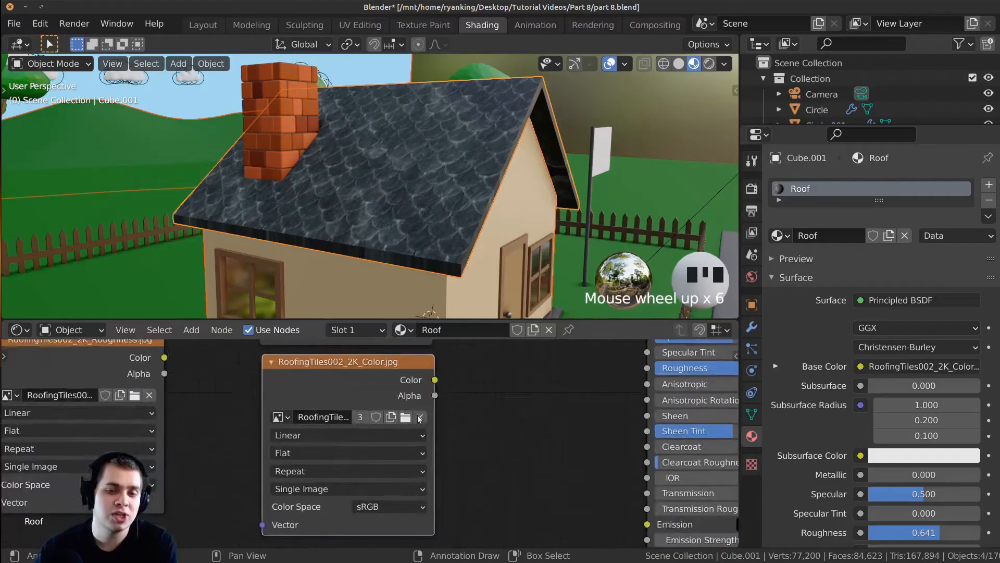
left_click(405, 417)
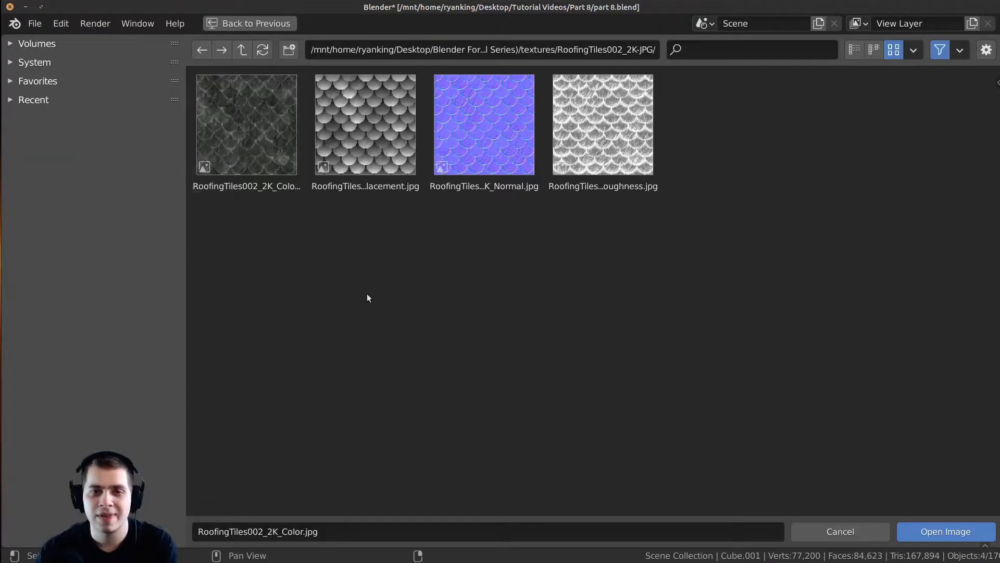
double_click(602, 164)
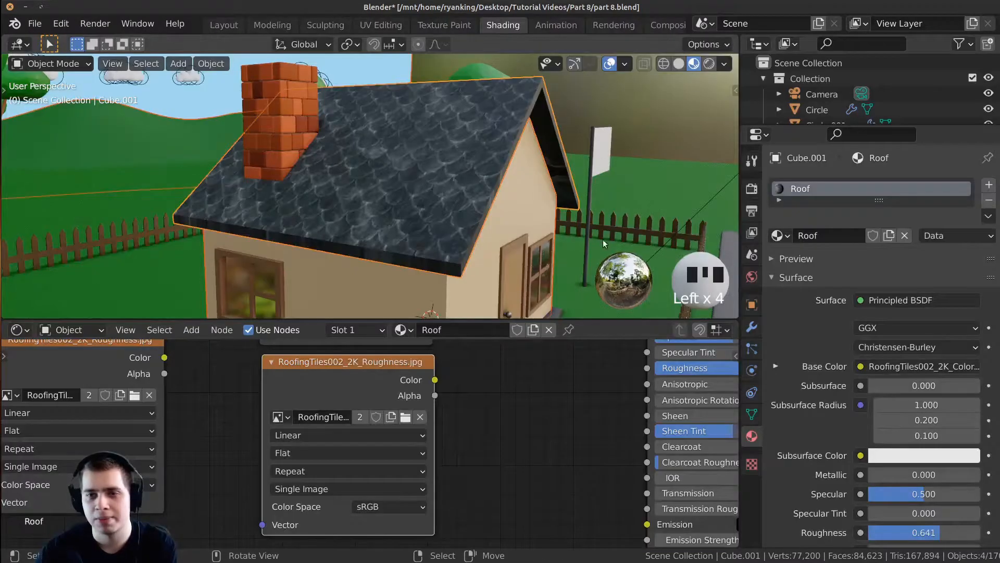
Delete the duplicated roughness node and align the remaining roughness texture node directly below the color texture node
middle_click_drag(317, 348, 352, 405)
key("x")
left_click_drag(224, 403, 419, 425)
scroll(333, 386, "down", 2)
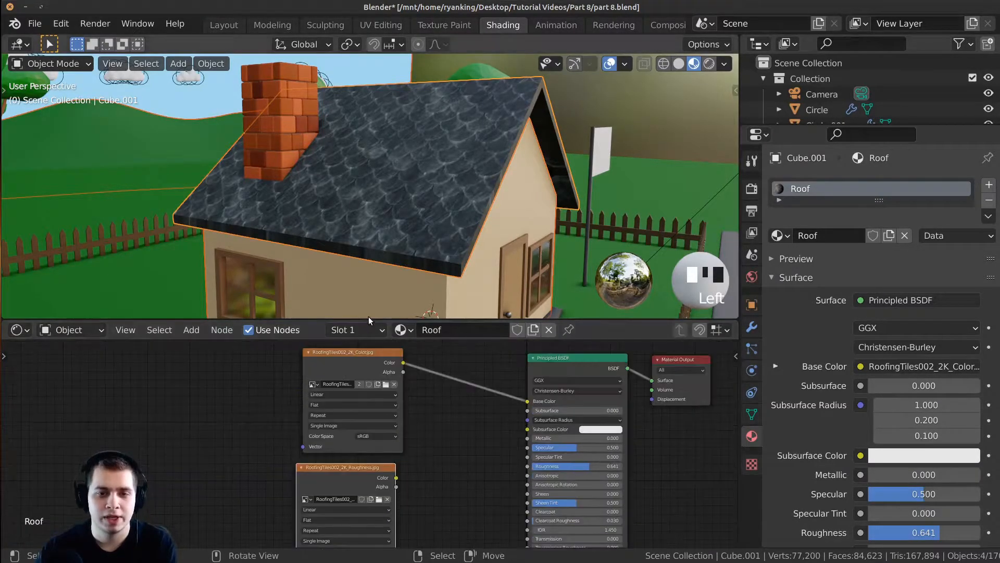
left_click_drag(369, 319, 366, 183)
scroll(277, 270, "up", 2)
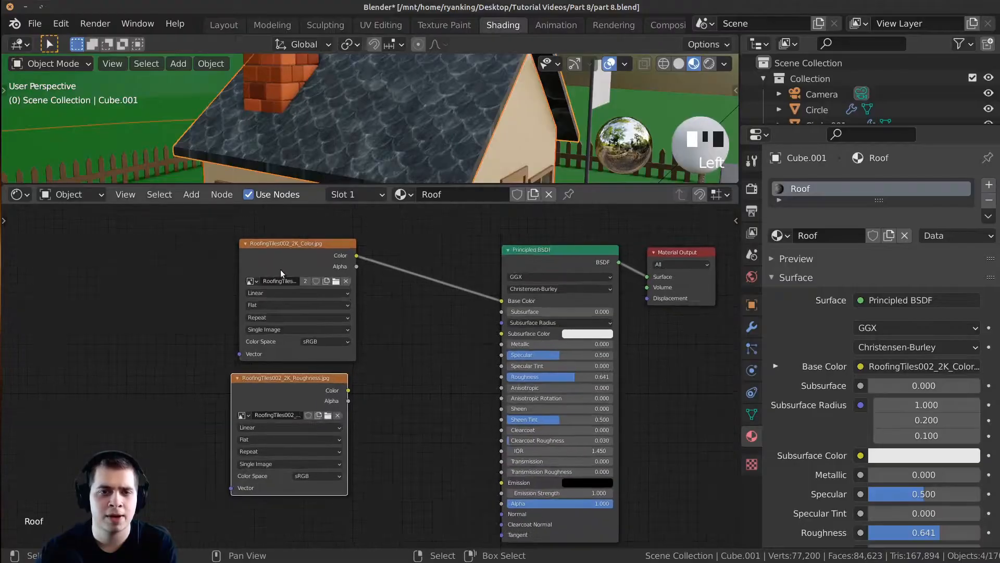
left_click_drag(258, 390, 269, 389)
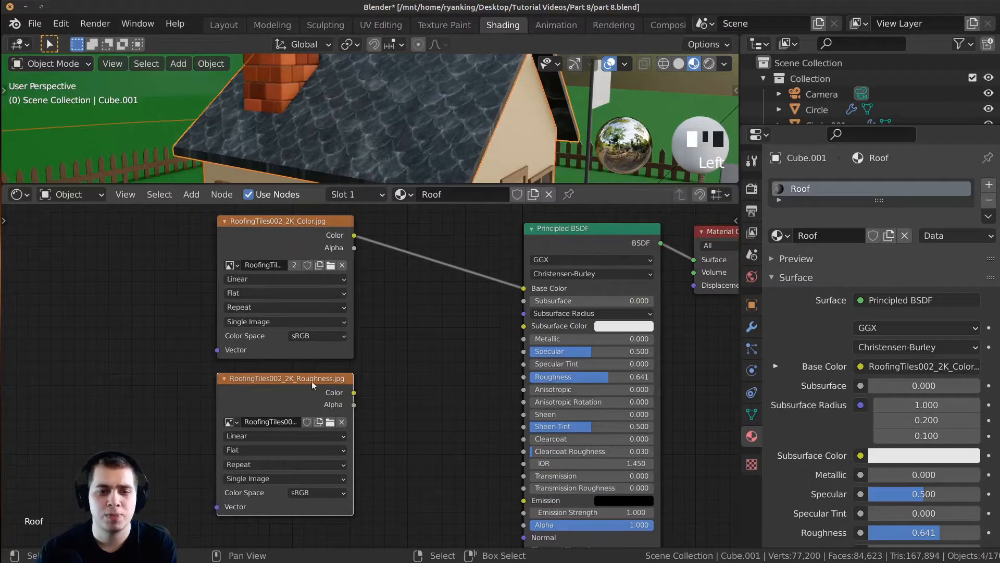
middle_click_drag(305, 375, 301, 378)
left_click_drag(290, 393, 283, 391)
left_click_drag(281, 226, 275, 232)
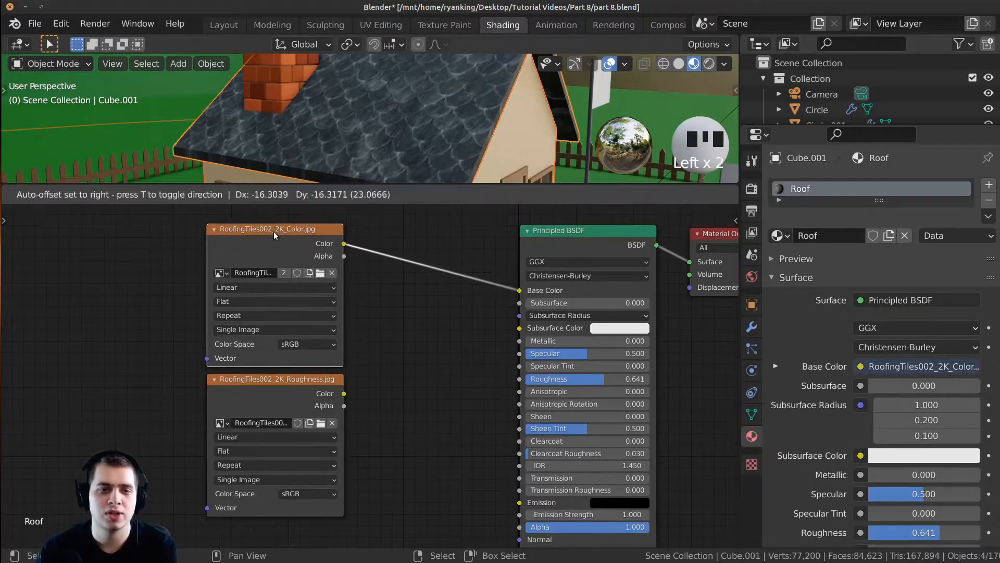
left_click_drag(298, 379, 324, 308)
left_click_drag(470, 320, 568, 384)
In rendered shading, test the Principled BSDF's Roughness at 0 and set it to 1
middle_click_drag(374, 79, 401, 119, "shift")
scroll(364, 110, "up", 2)
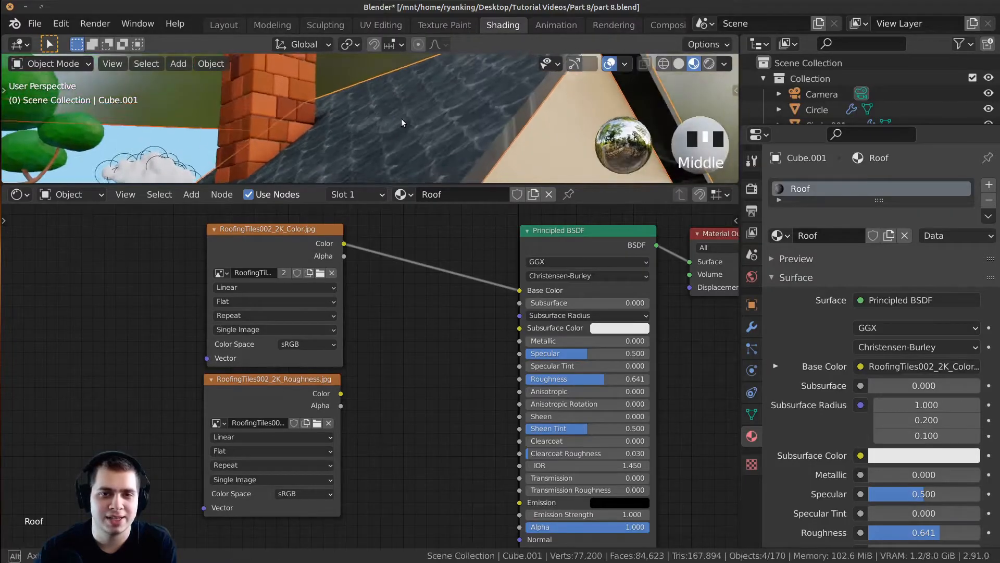
key("z")
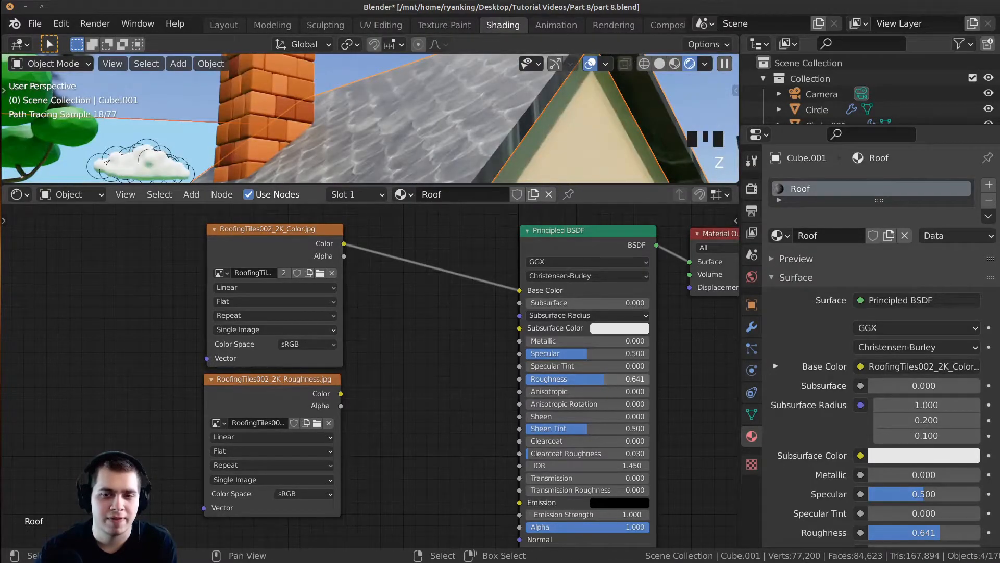
left_click(598, 378)
left_click(511, 380)
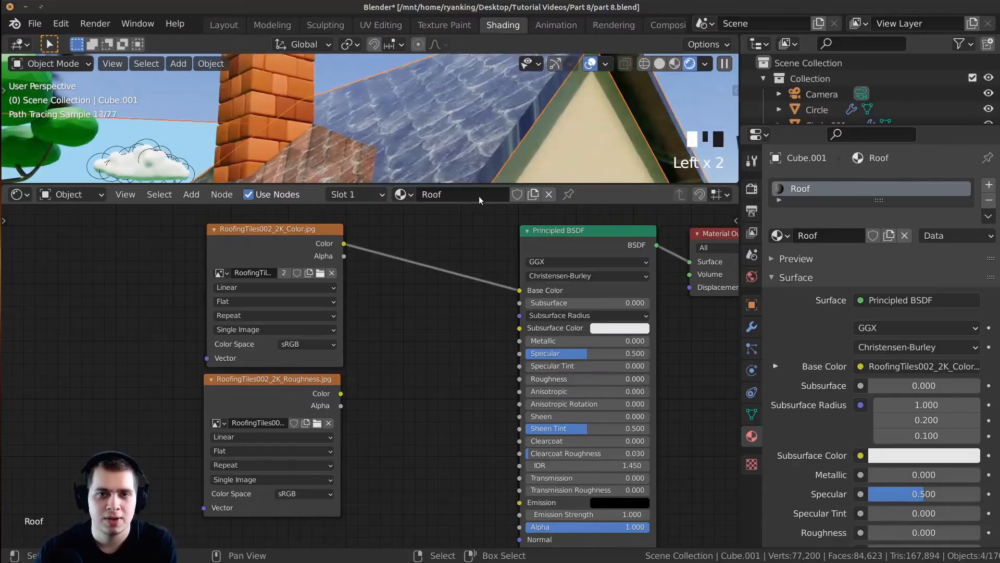
middle_click_drag(426, 130, 474, 171)
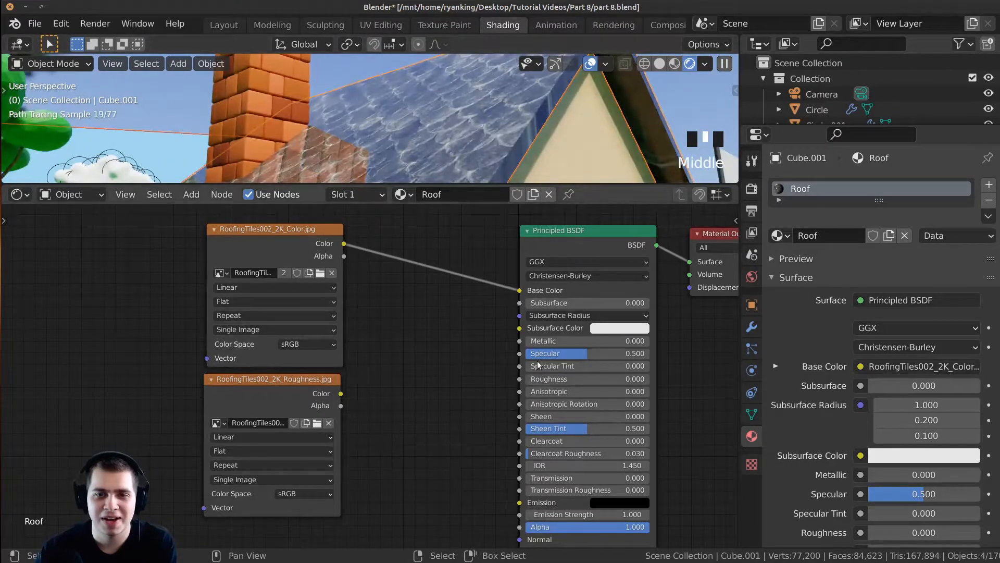
left_click_drag(550, 380, 646, 379)
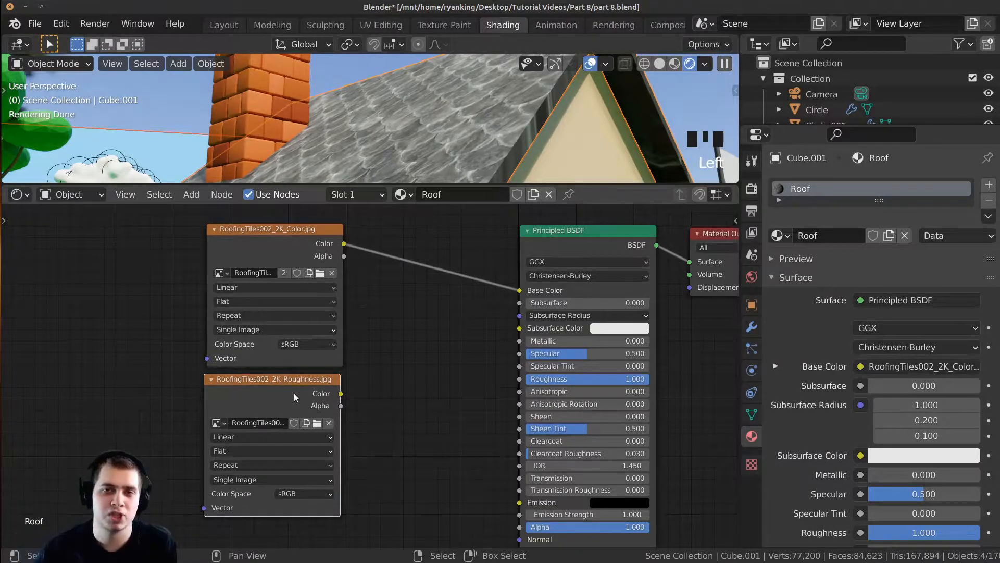
scroll(294, 393, "down", 1)
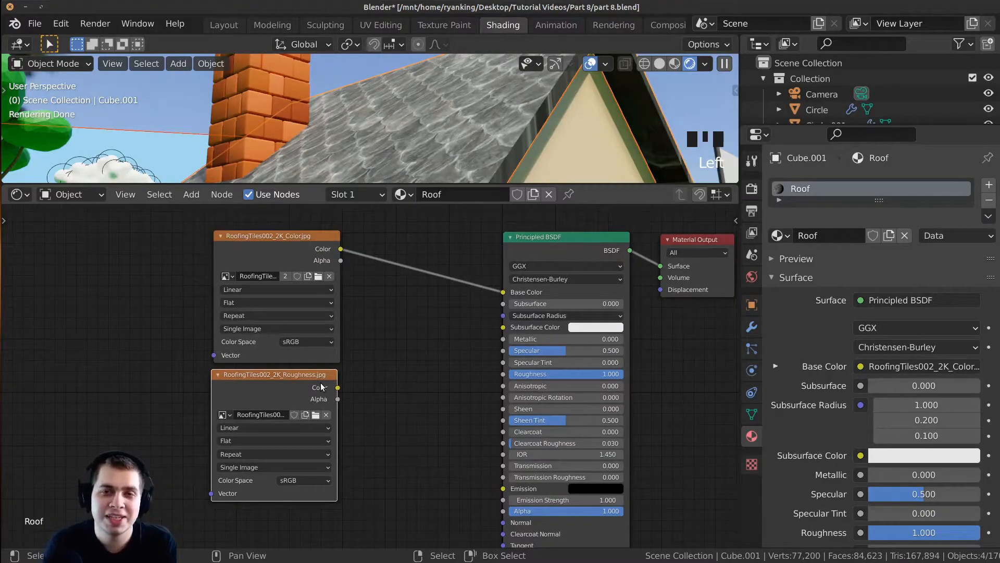
Search the add-ons in the preferences for "node" and check whether Node Wrangler is enabled
left_click(66, 29)
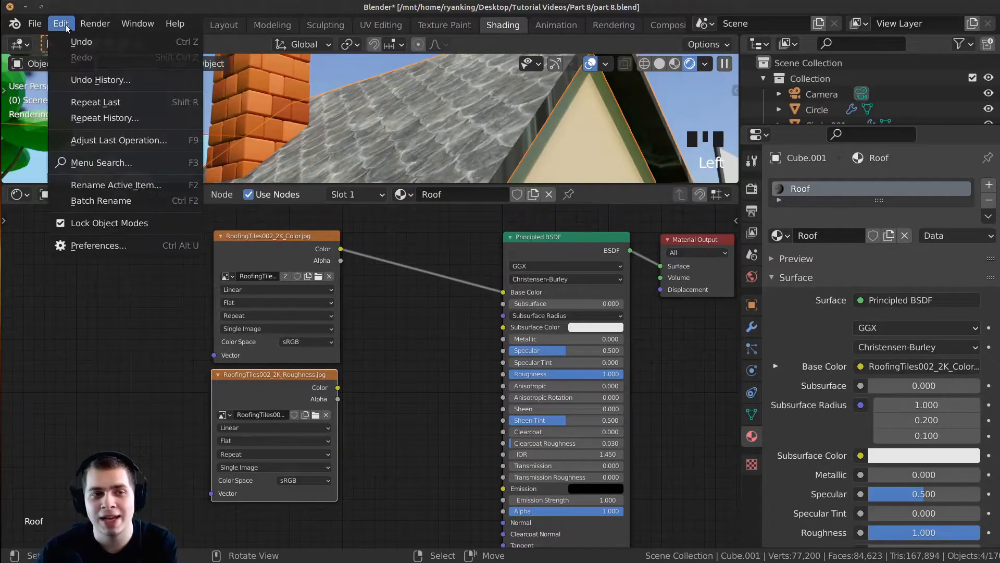
left_click(92, 248)
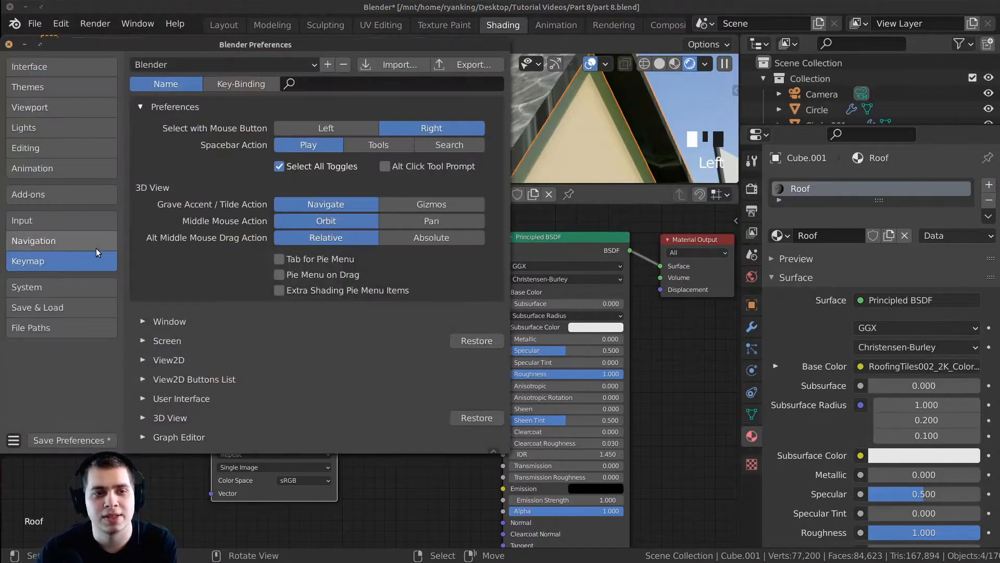
left_click(82, 193)
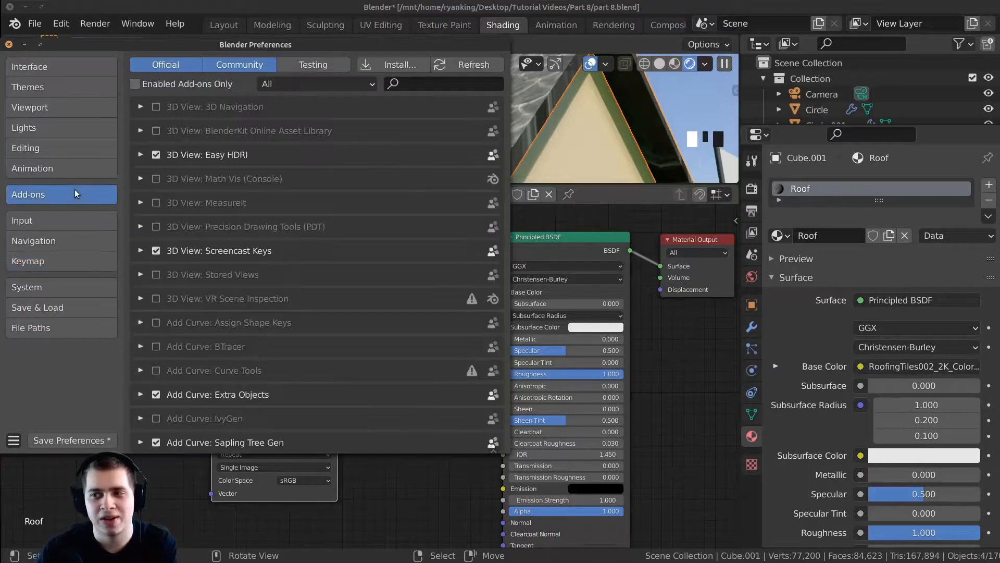
left_click(422, 83)
type("node")
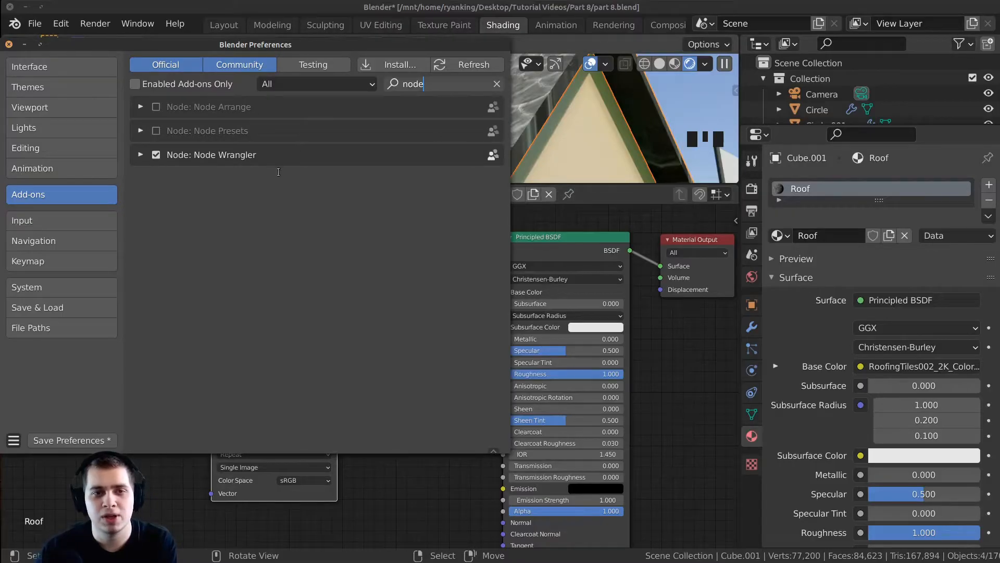
key("Return")
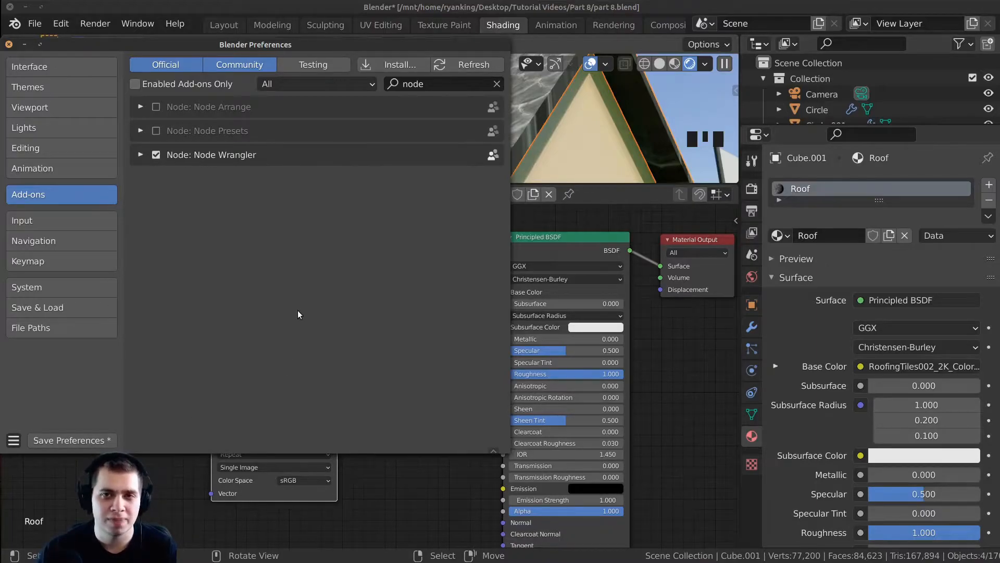
left_click(8, 45)
Preview the RoofingTiles002_2K_Color.jpg texture on the roof by connecting its node to a Viewer node
scroll(295, 287, "down", 1)
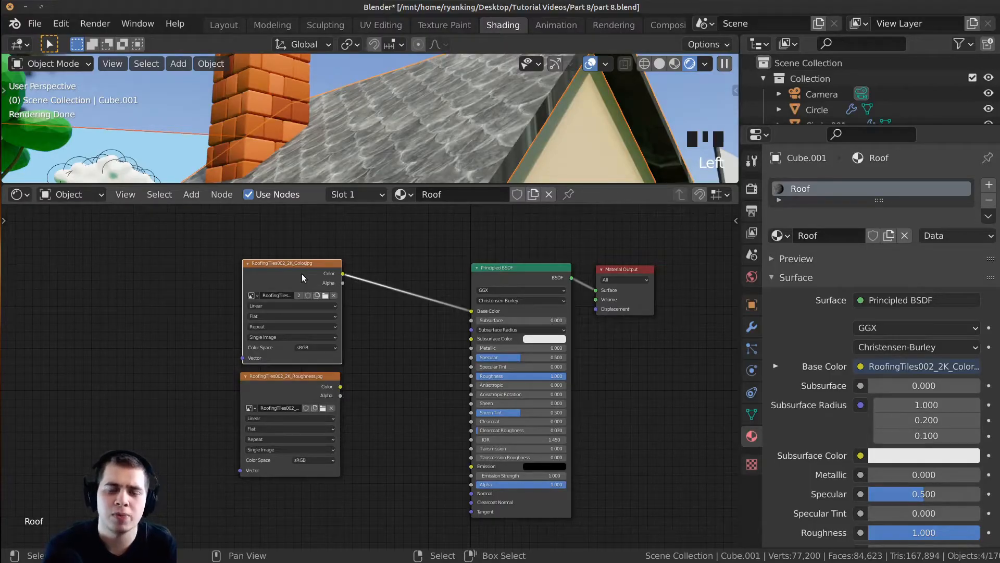
middle_click_drag(351, 307, 310, 298)
scroll(358, 314, "up", 1)
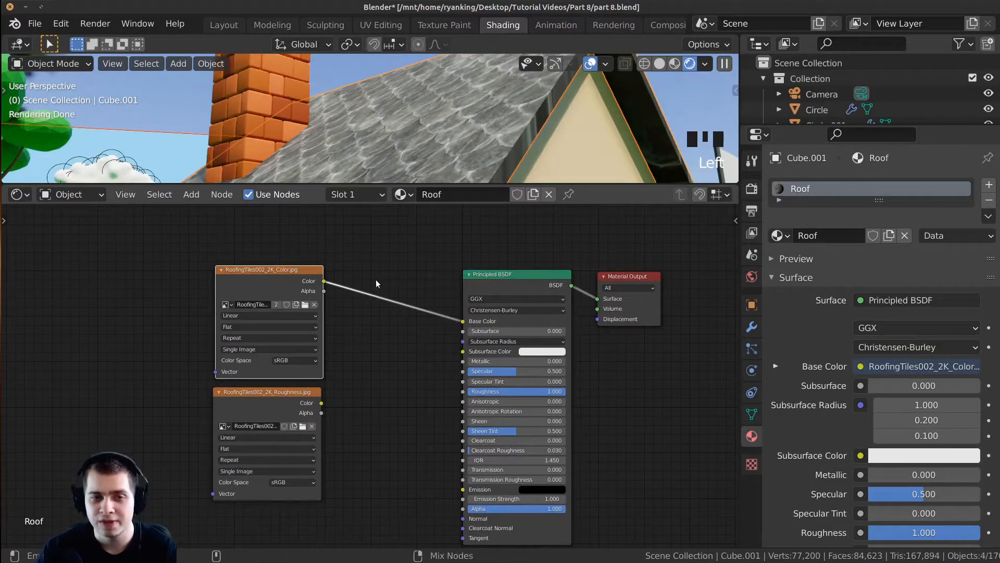
left_click(272, 273, "ctrl+shift")
middle_click_drag(467, 263, 460, 265)
middle_click_drag(617, 268, 606, 276)
scroll(606, 275, "up", 1)
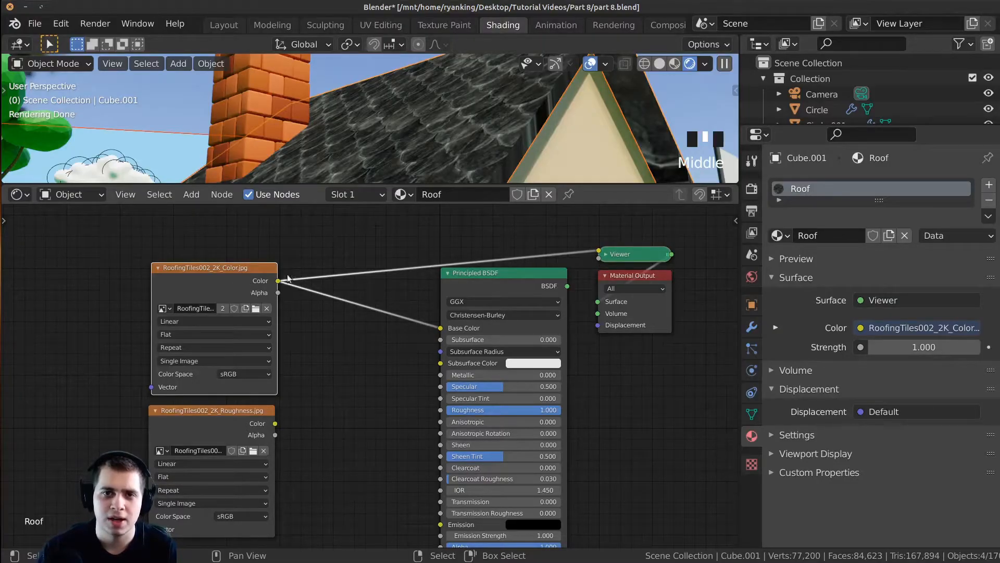
scroll(424, 123, "down", 2)
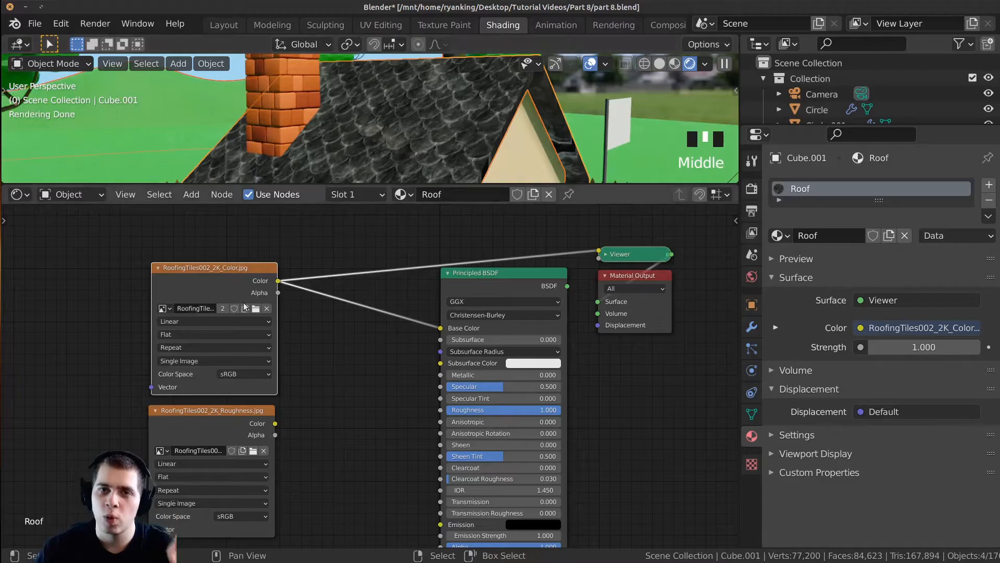
Connect the Principled BSDF back to the Material Output and inspect the shaded roof tiles
scroll(463, 339, "up", 1)
left_click(493, 276, "ctrl+shift")
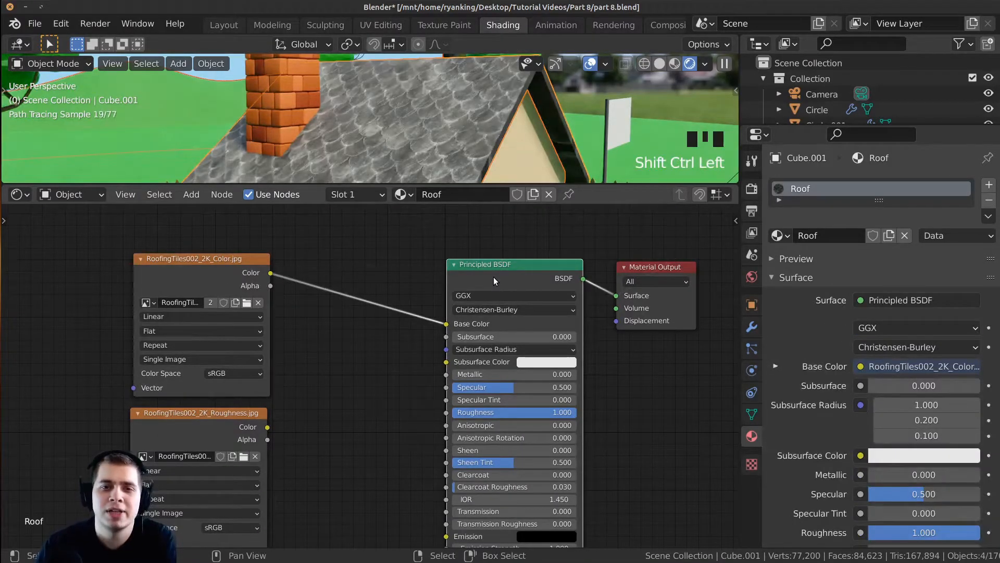
middle_click_drag(448, 125, 410, 114)
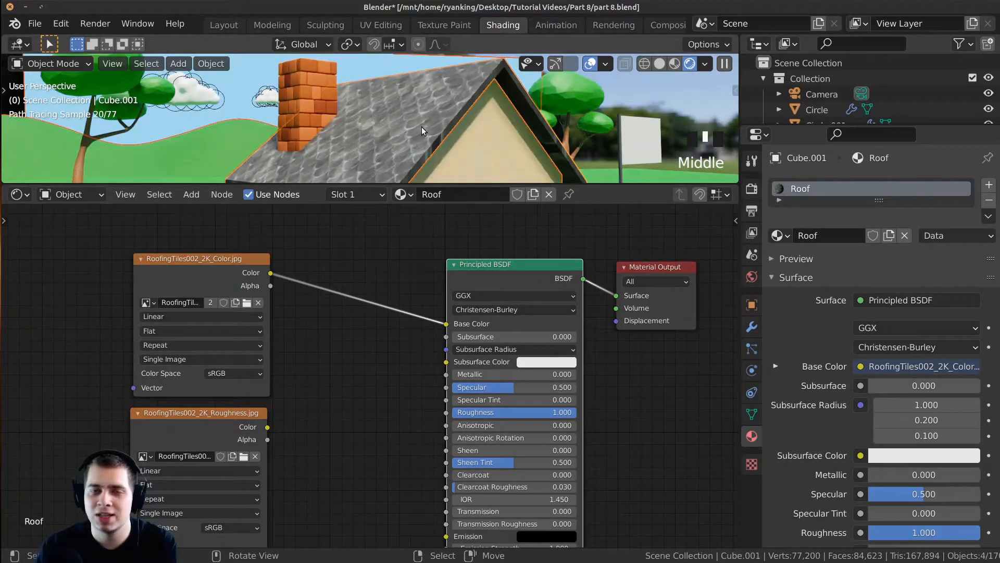
middle_click_drag(422, 127, 408, 124)
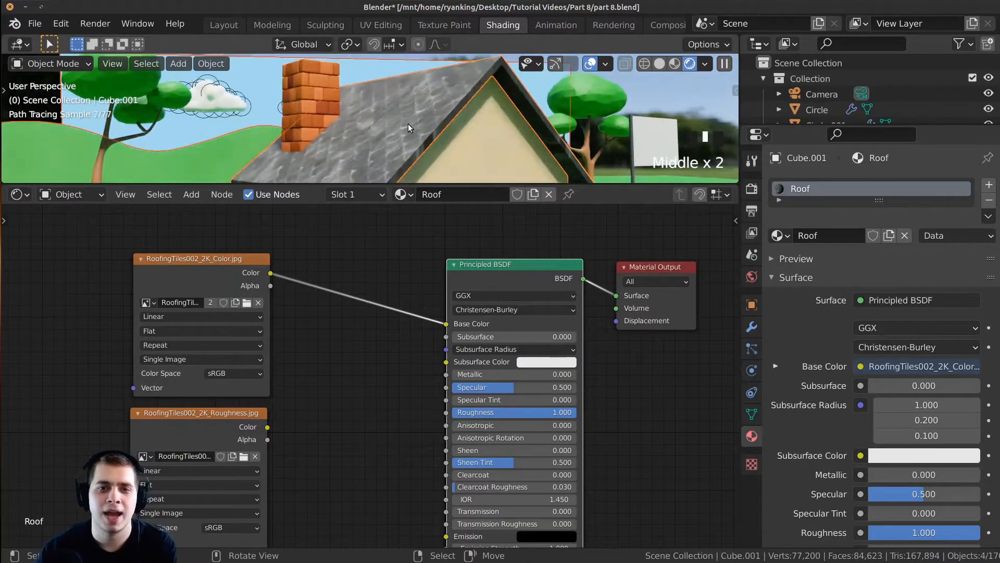
scroll(408, 124, "up", 2)
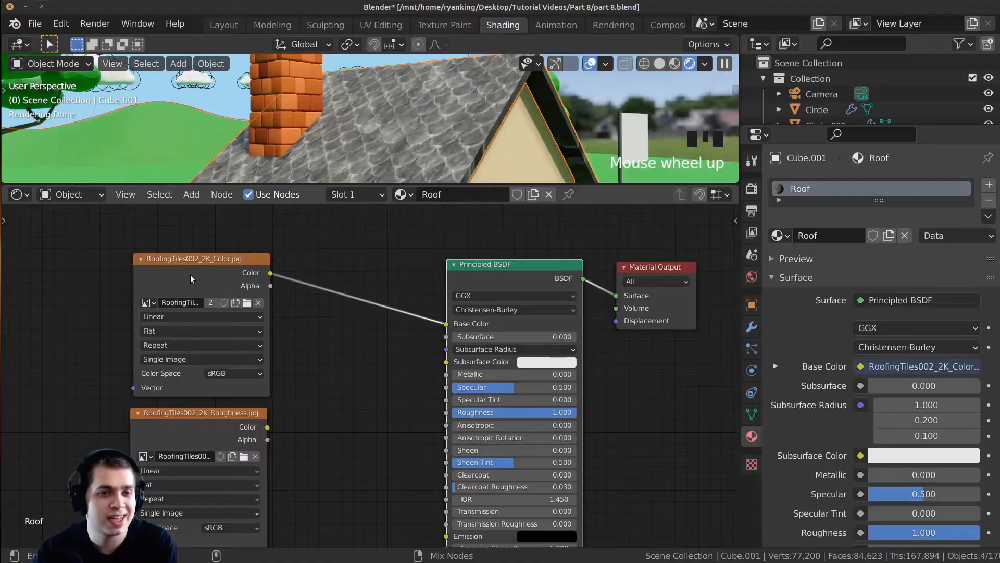
Preview only the RoofingTiles002_2K_Color.jpg texture on the roof through a Viewer node and inspect the tiles up close
left_click(190, 274, "ctrl+shift")
middle_click_drag(457, 124, 451, 124)
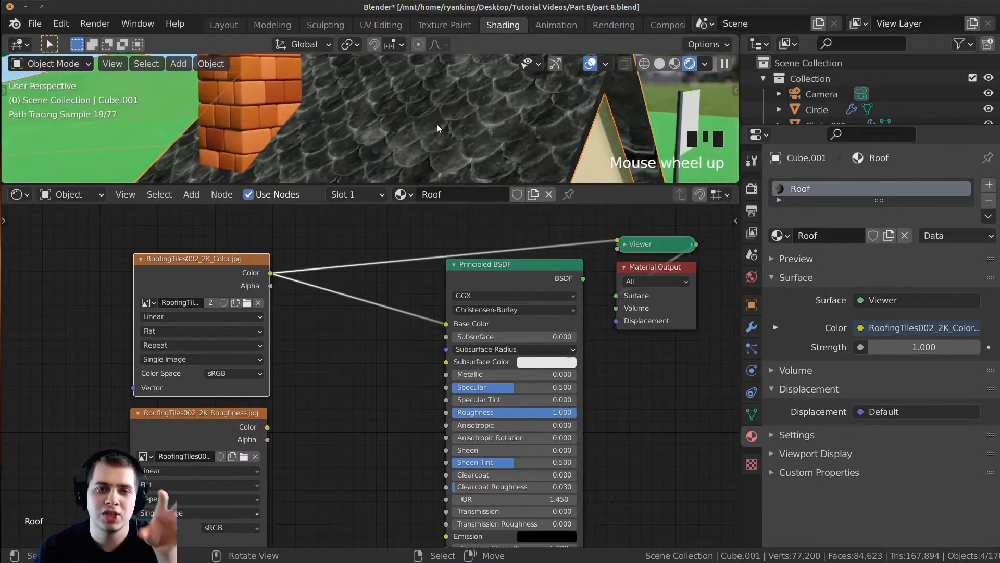
scroll(437, 125, "up", 1)
scroll(446, 130, "down", 1)
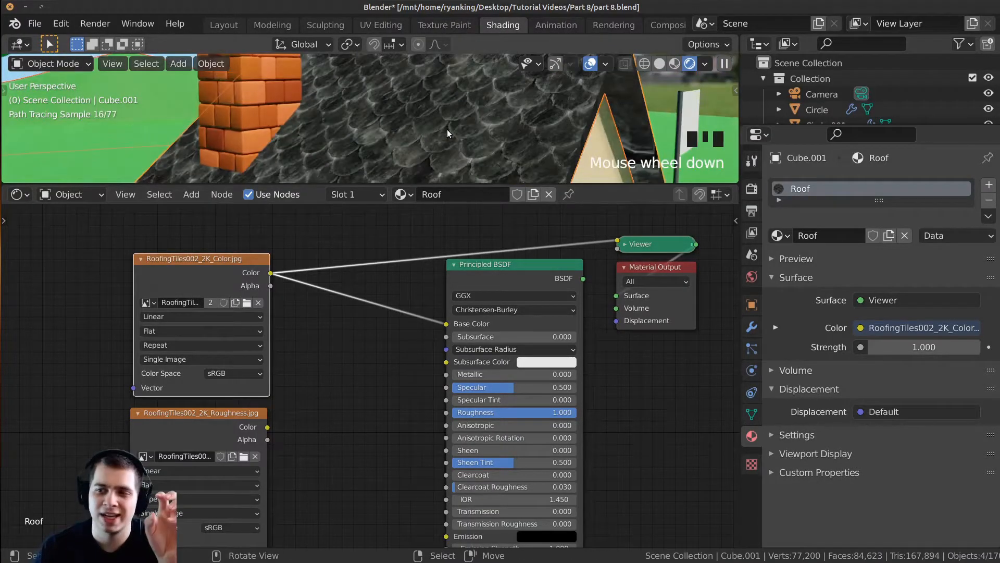
middle_click_drag(430, 114, 427, 125)
Preview the RoofingTiles002_2K_Roughness.jpg texture on the roof through the Viewer node and examine its light and dark areas
middle_click_drag(417, 309, 423, 321)
scroll(372, 373, "down", 1)
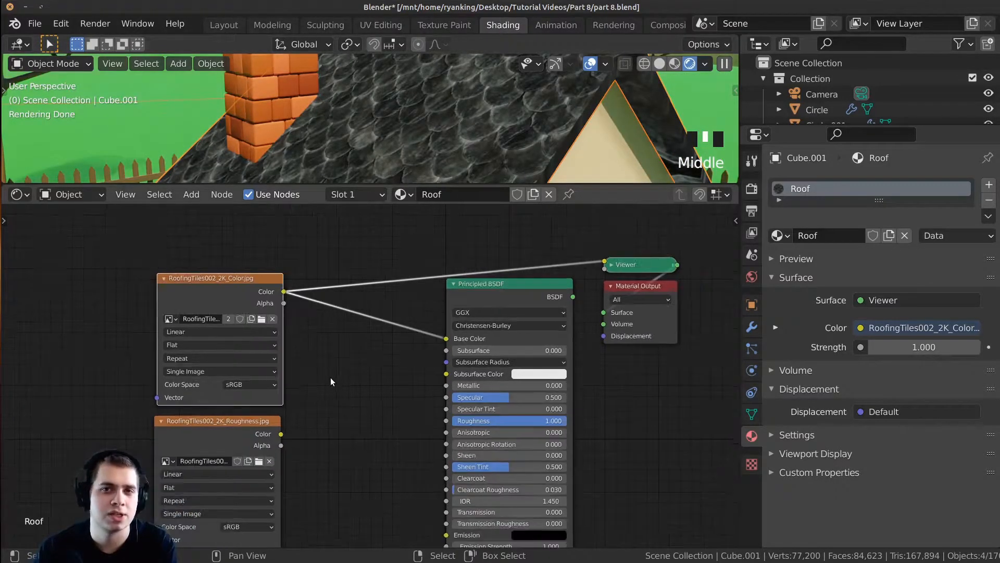
middle_click_drag(331, 377, 340, 360)
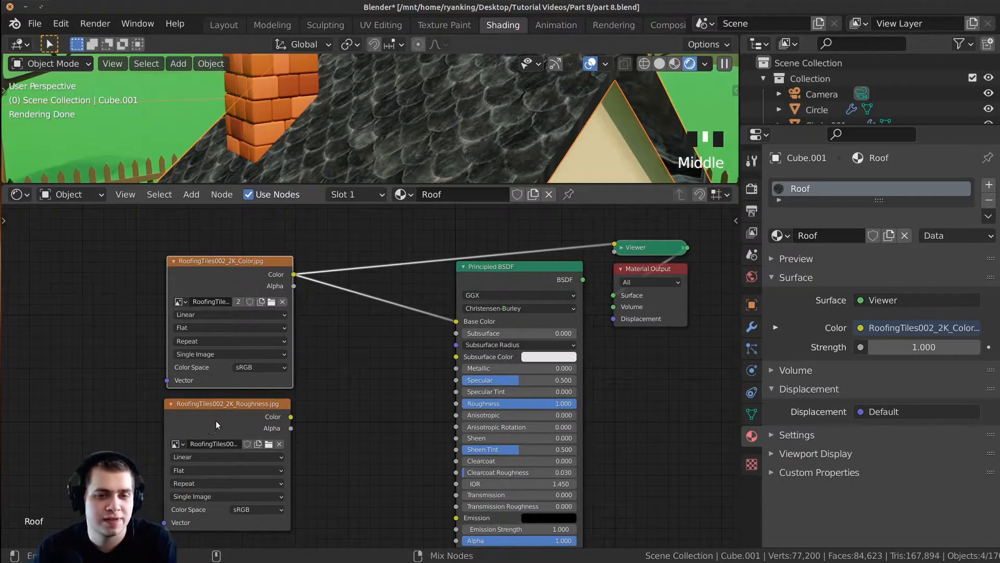
left_click(229, 405, "ctrl+shift")
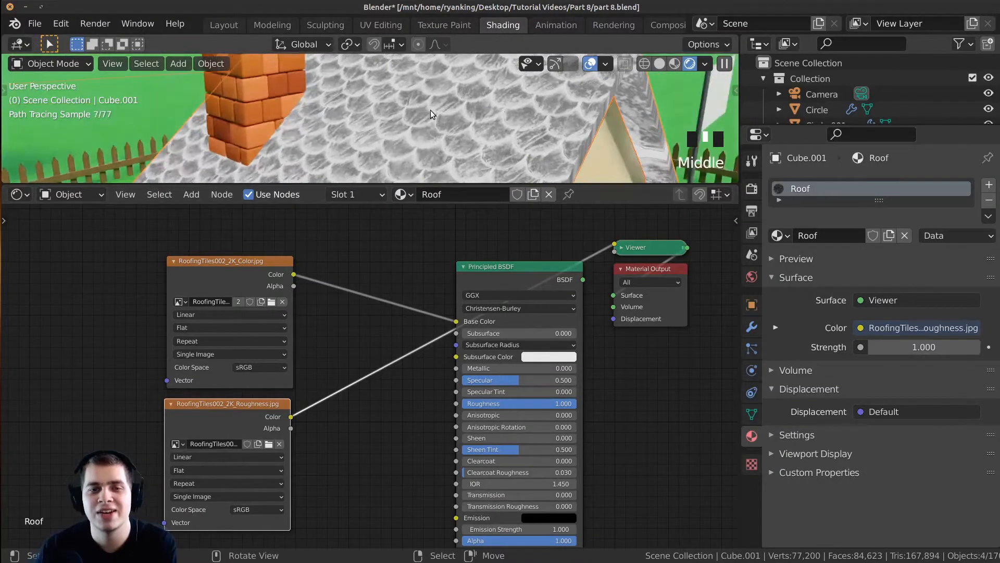
scroll(423, 125, "up", 3)
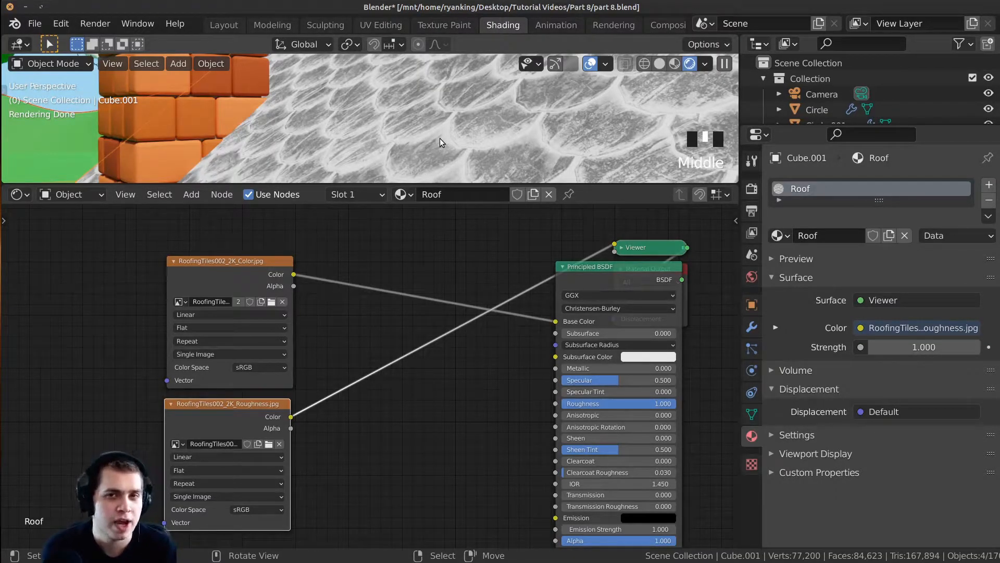
Connect the roughness texture's Color to the Principled BSDF's Roughness, restore the shader to the Material Output, and space out the output node
key("ctrl+z")
left_click_drag(291, 416, 474, 400)
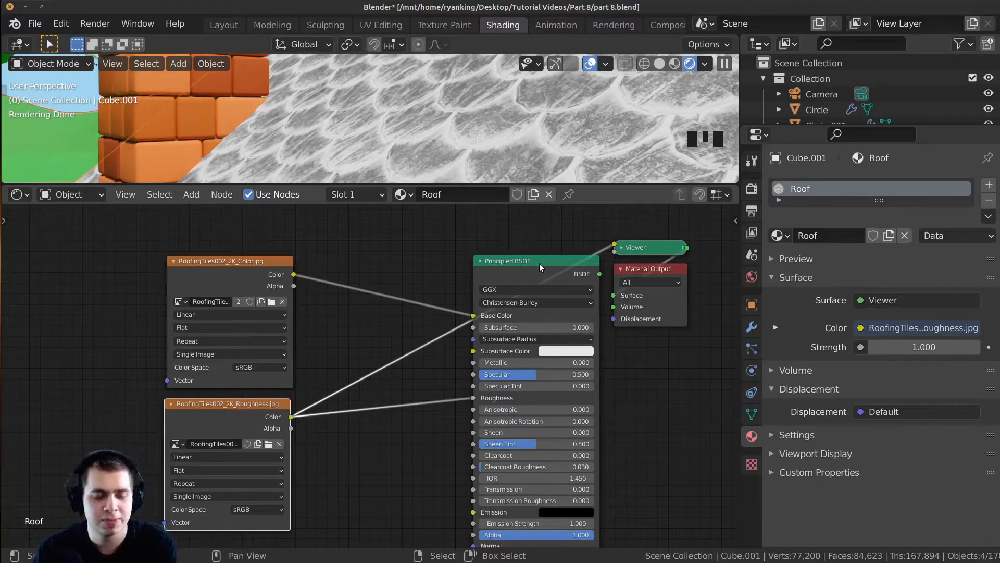
left_click(502, 262, "ctrl+shift")
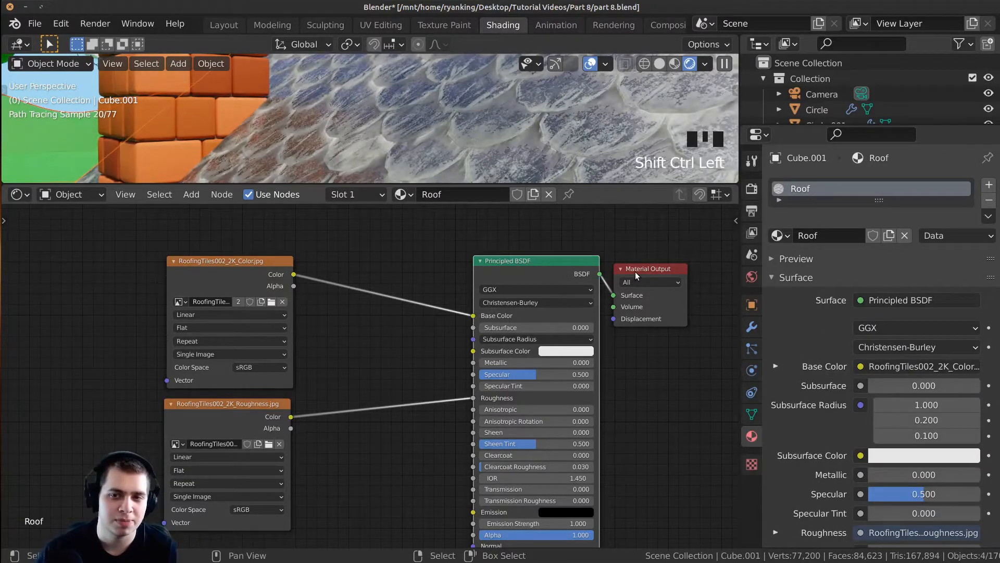
left_click_drag(636, 271, 660, 268)
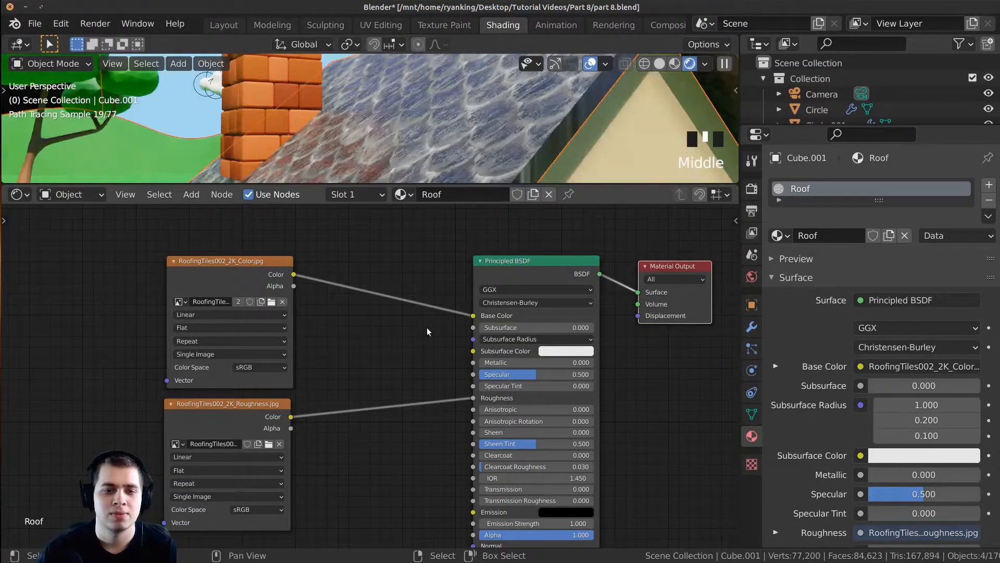
middle_click_drag(492, 144, 439, 133)
scroll(459, 137, "up", 2)
scroll(481, 159, "down", 1)
mouse_move(481, 159)
middle_mouse_down()
mouse_move(429, 104)
mouse_move(392, 111)
mouse_move(488, 165)
middle_mouse_up()
Select sRGB as the Color Space of the RoofingTiles002_2K_Color.jpg texture node
middle_click_drag(313, 471, 373, 400)
scroll(279, 473, "up", 1)
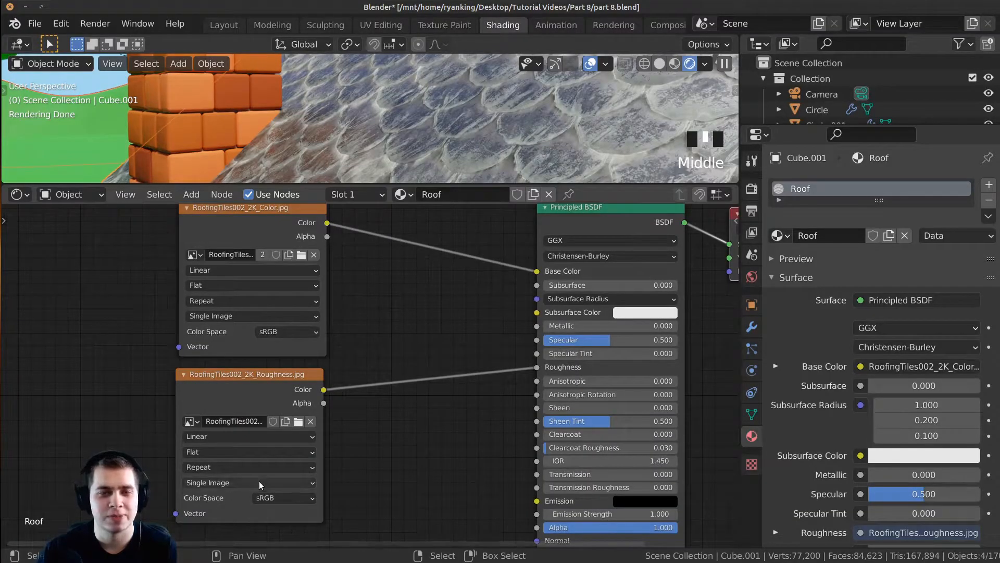
left_click_drag(292, 266, 286, 252)
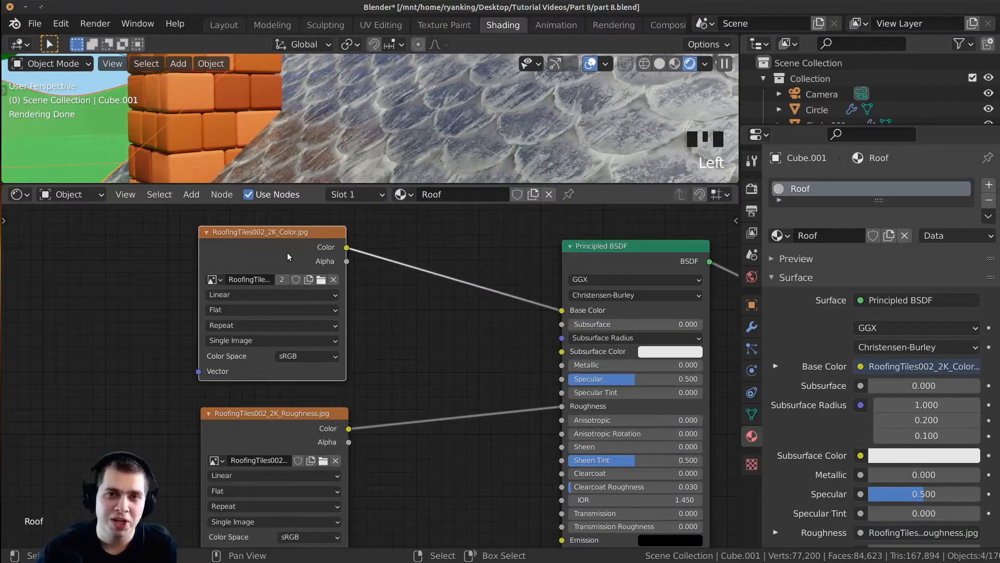
middle_click_drag(293, 244, 287, 250)
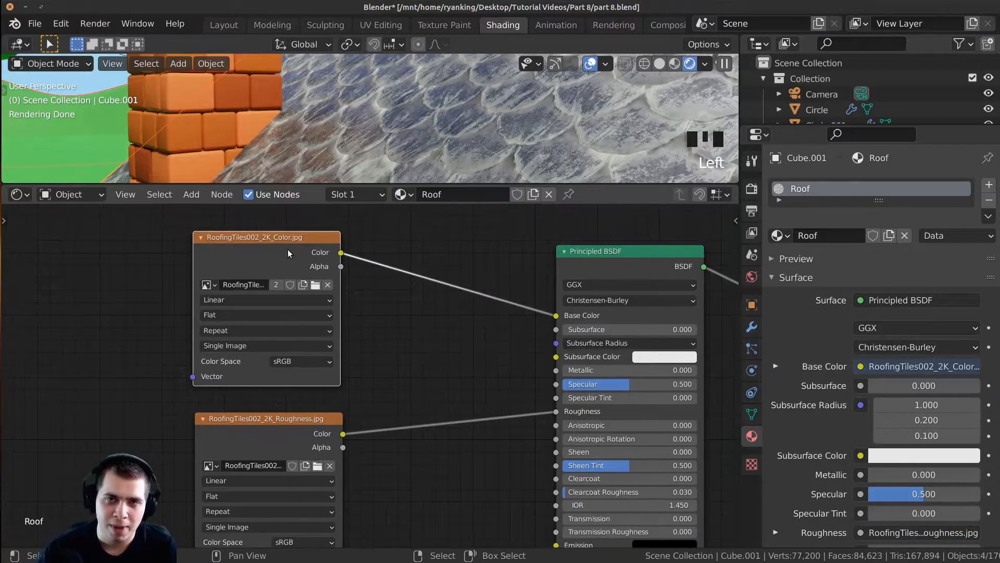
left_click(600, 269)
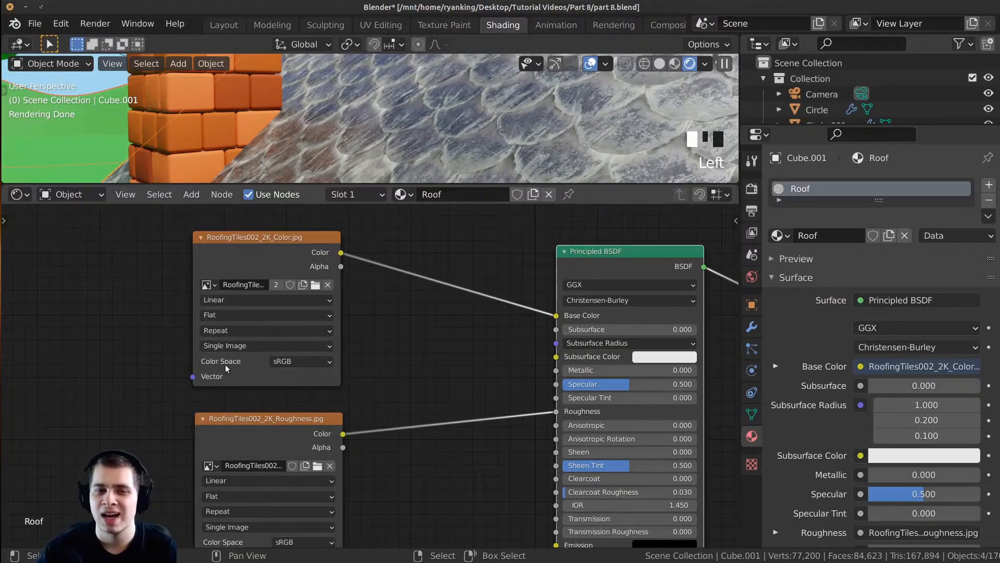
left_click(293, 363)
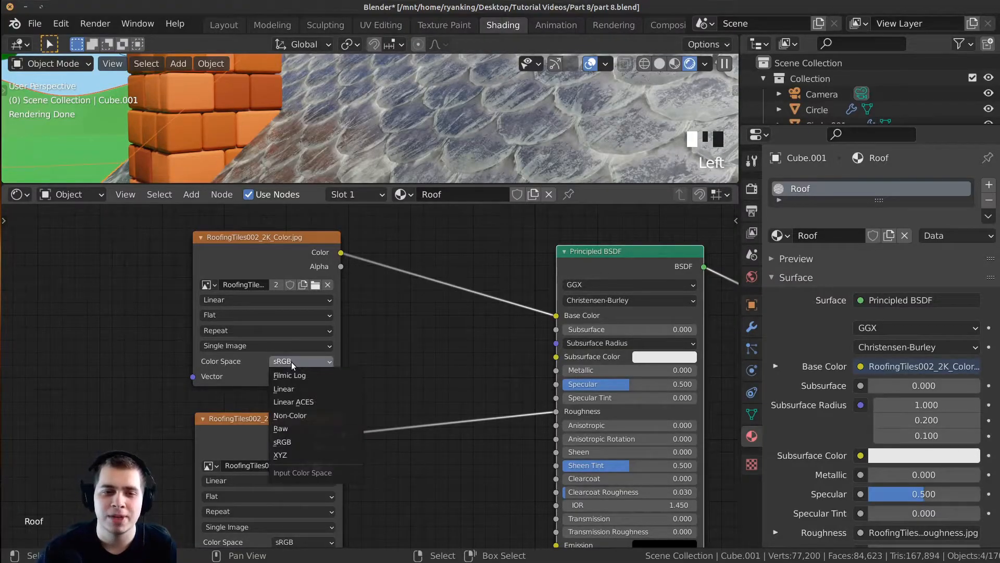
left_click(291, 445)
Set the Color Space of the RoofingTiles002_2K_Roughness.jpg texture node to Non-Color
middle_click_drag(313, 391, 333, 319)
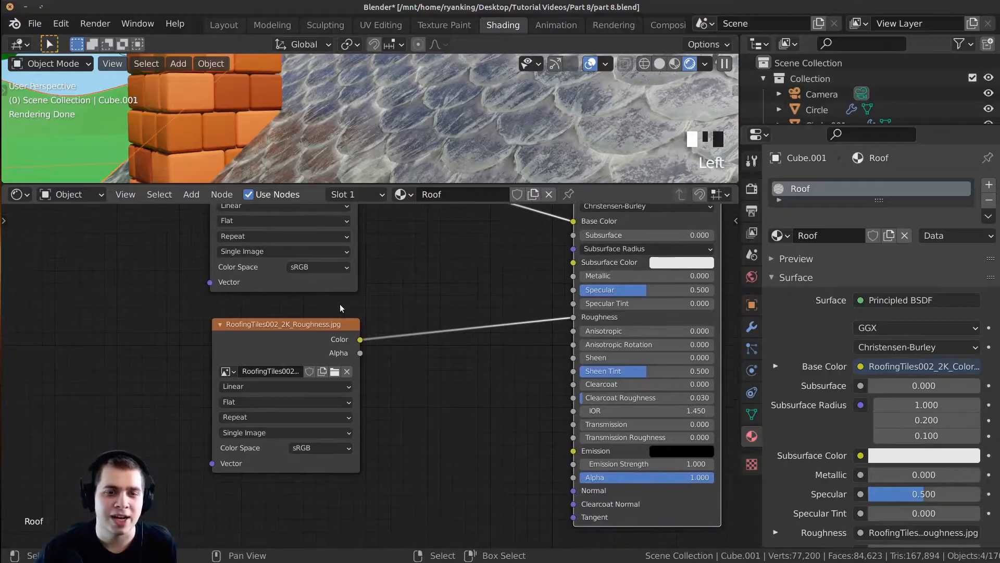
scroll(323, 326, "down", 1)
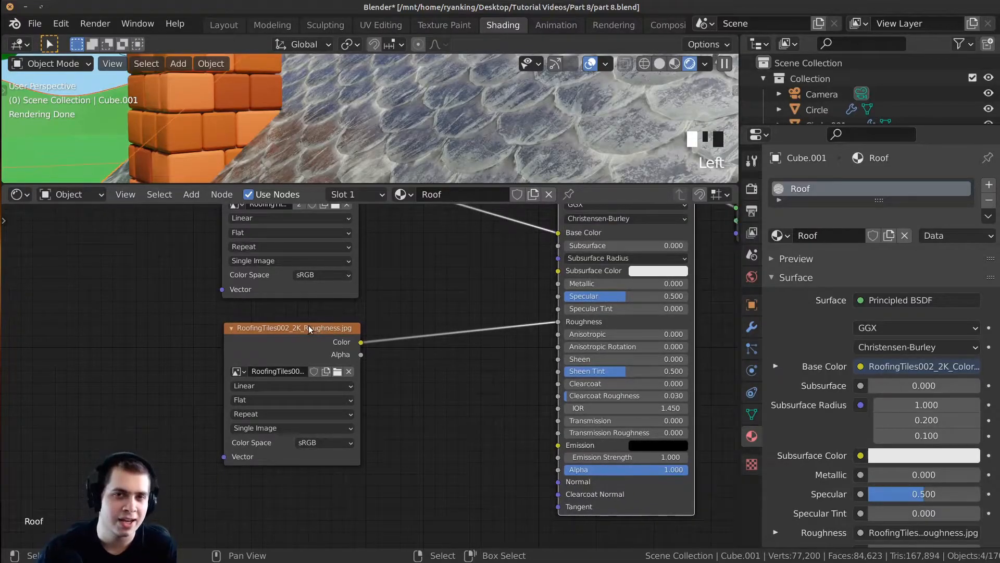
scroll(310, 316, "up", 2)
scroll(325, 314, "down", 2)
middle_click_drag(438, 320, 424, 350)
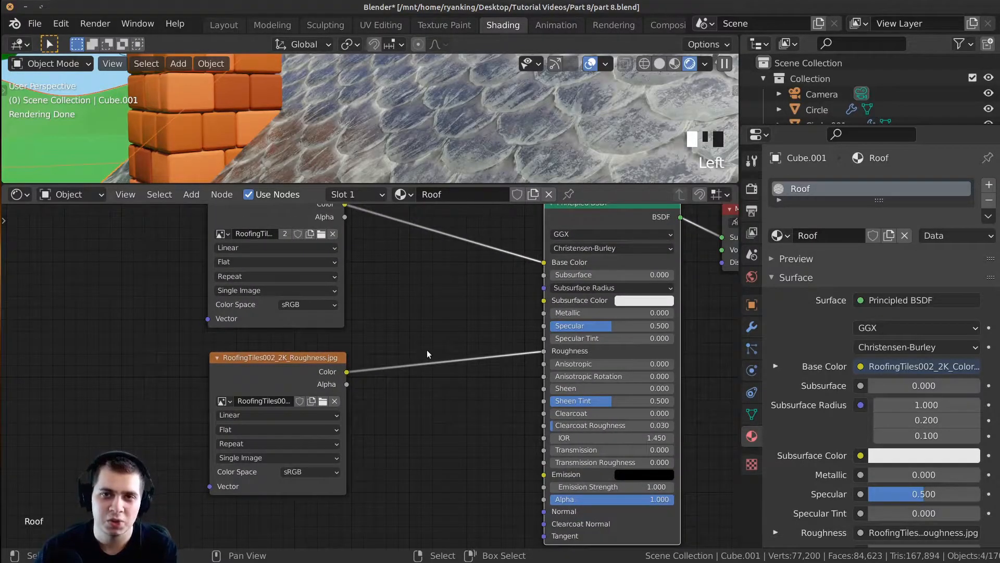
scroll(423, 343, "up", 2)
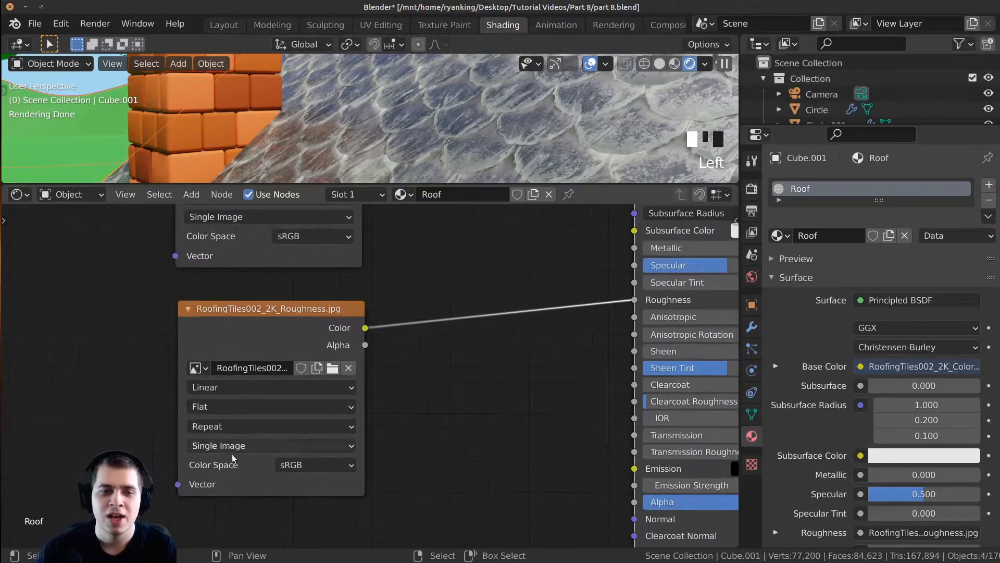
left_click(295, 465)
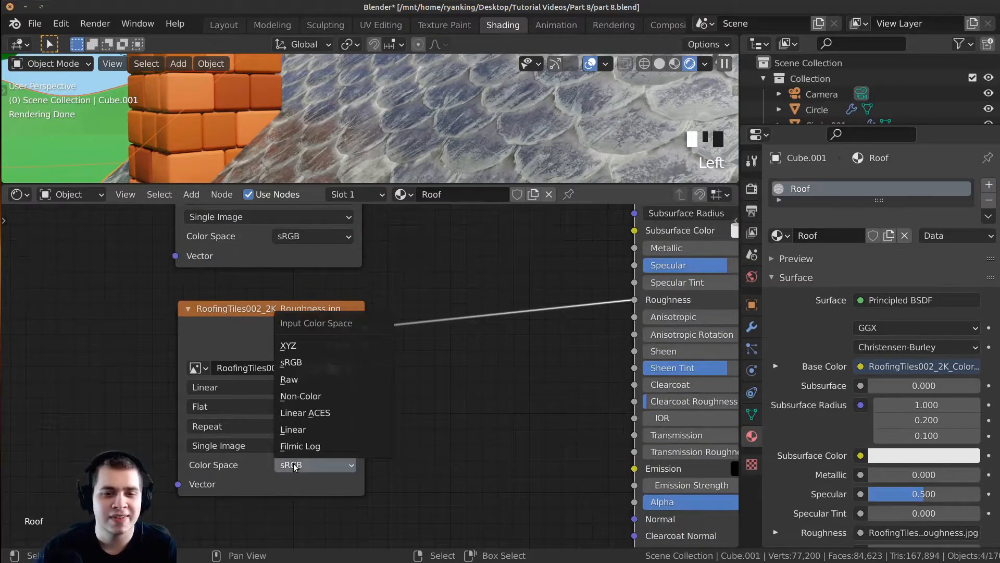
left_click(309, 396)
Compare the roof's shine with the roughness texture's Color Space at Non-Color and sRGB, ending on Non-Color
middle_click_drag(440, 143, 381, 130)
scroll(361, 126, "up", 2)
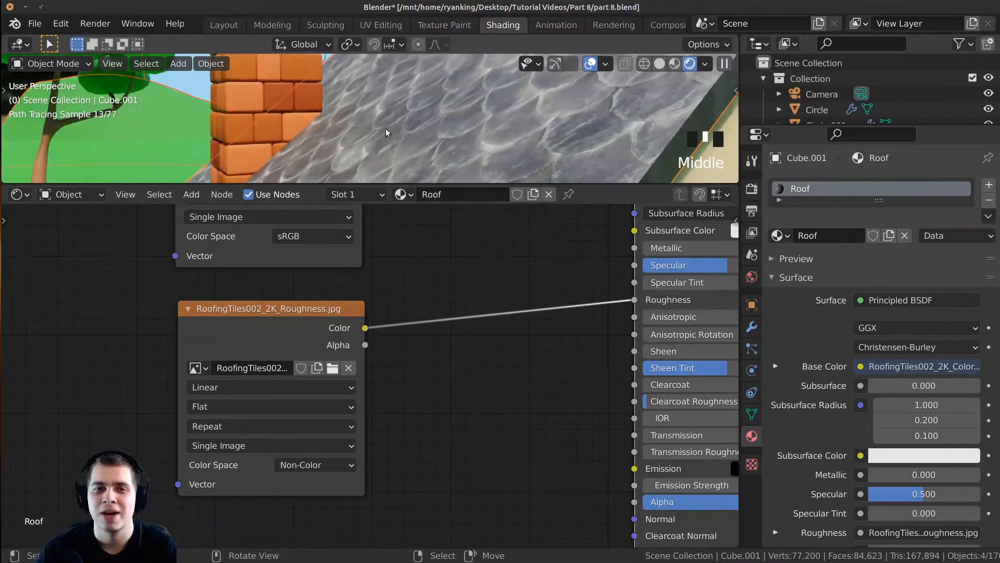
scroll(404, 139, "up", 1)
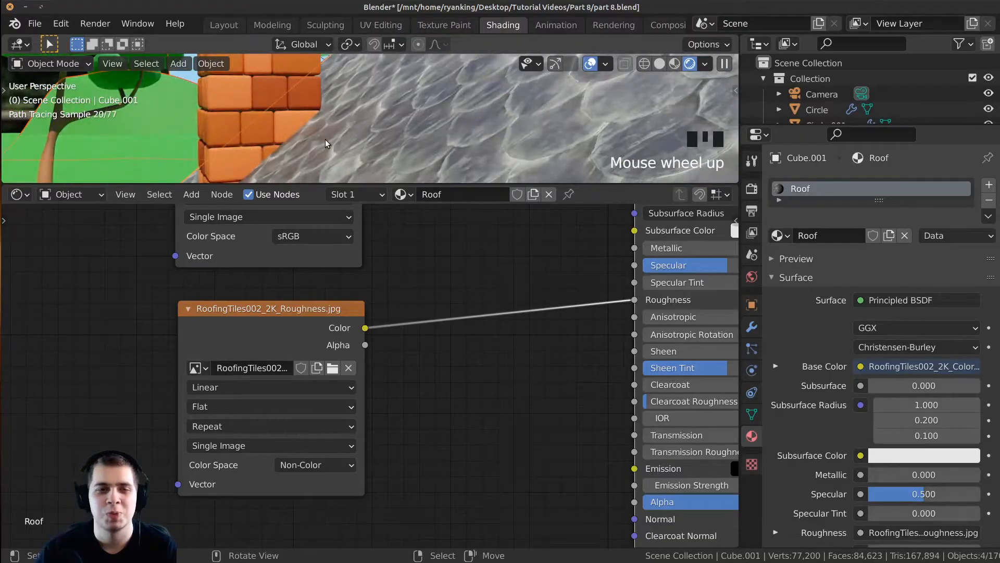
scroll(325, 139, "down", 1)
middle_click_drag(325, 139, 317, 112, "shift")
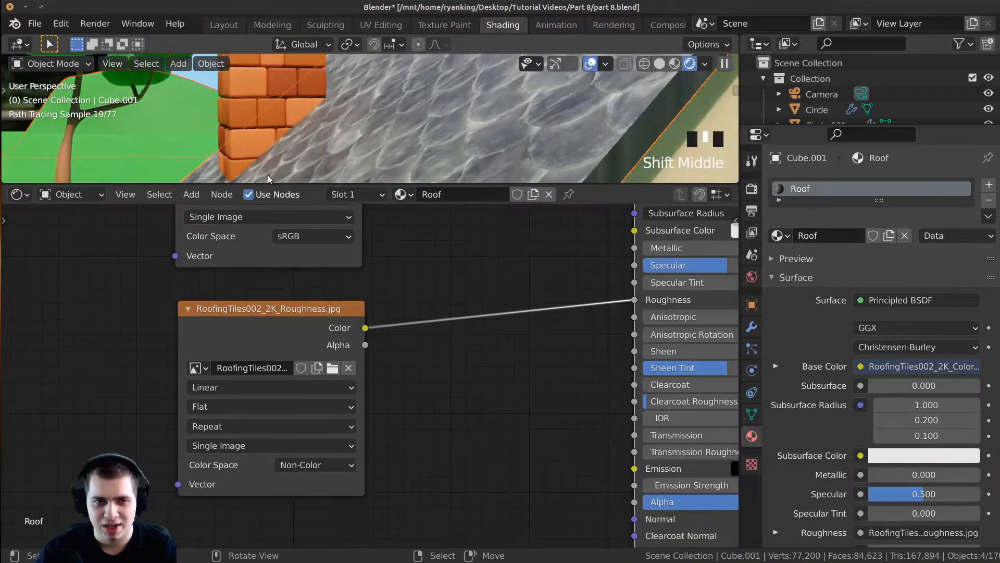
scroll(290, 364, "down", 1)
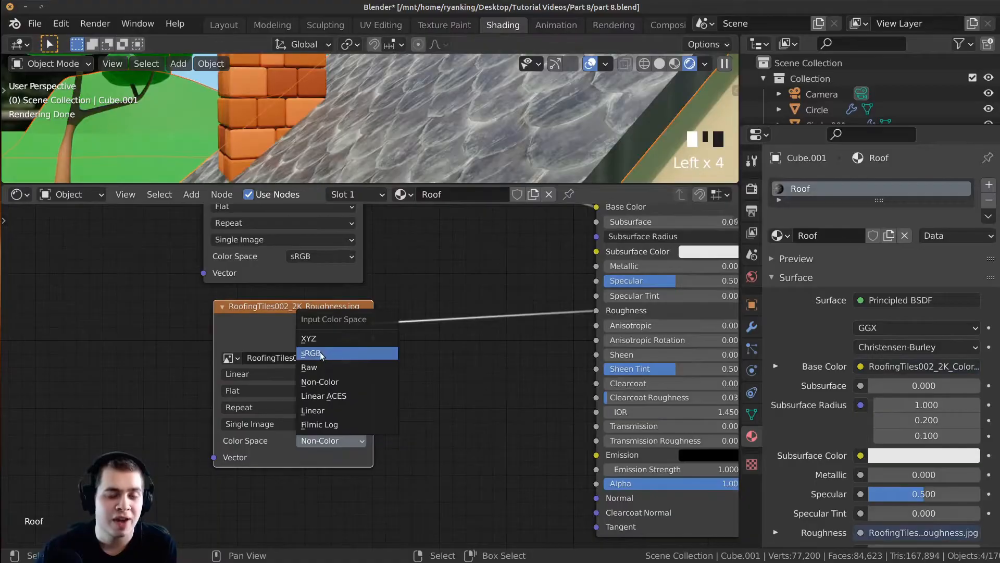
left_click(319, 353)
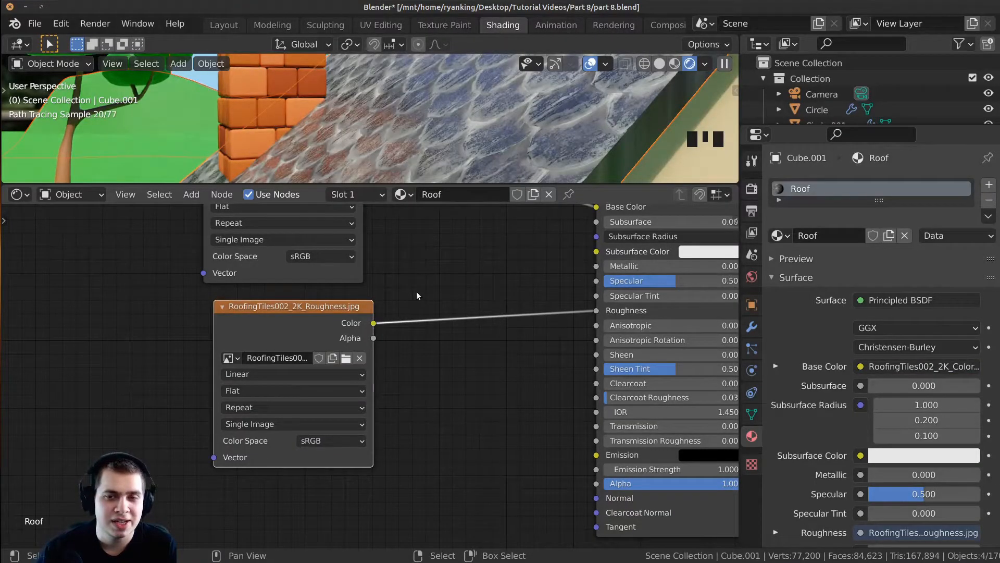
left_click(332, 440)
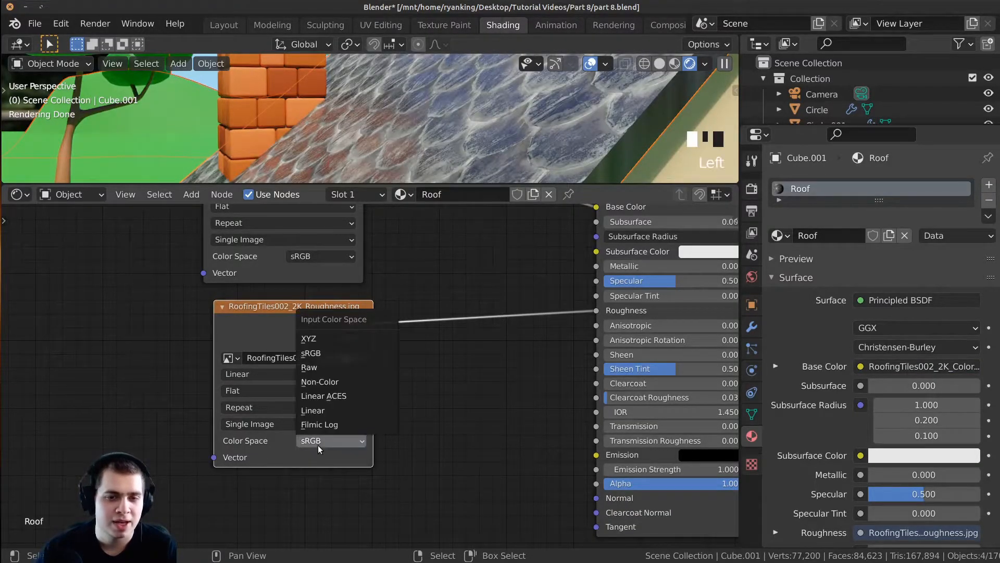
left_click(326, 385)
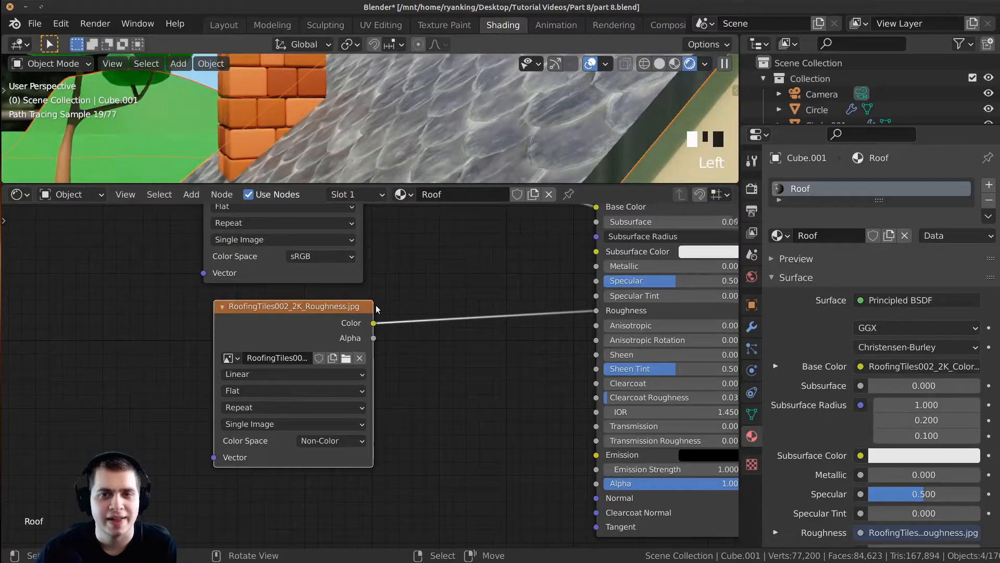
Test Non-Color as the Color Space of the color texture node and inspect the roof
middle_click_drag(333, 259, 307, 328)
middle_click_drag(293, 217, 317, 294)
mouse_move(278, 279)
left_mouse_down()
mouse_move(274, 271)
mouse_move(289, 274)
mouse_move(279, 293)
left_mouse_up()
left_click(301, 417)
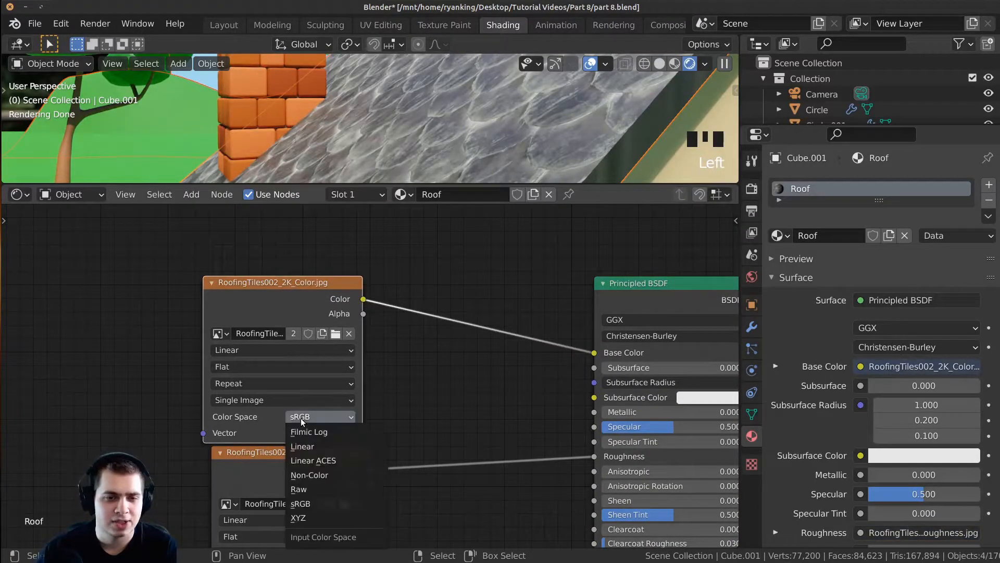
left_click(319, 475)
middle_click_drag(421, 108, 443, 193)
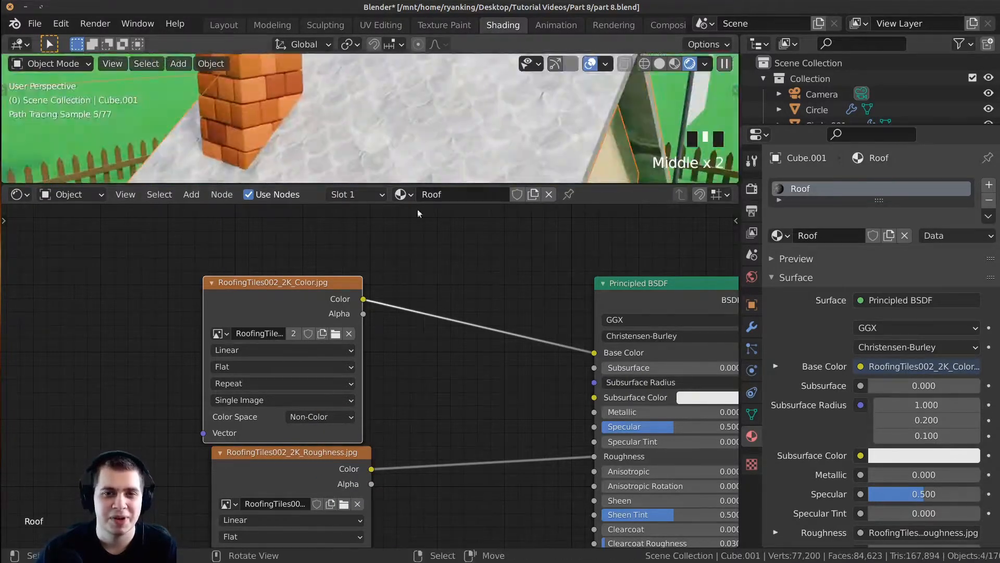
Move the color texture node into line above the roughness node and set its Color Space back to sRGB
left_click_drag(303, 283, 322, 283)
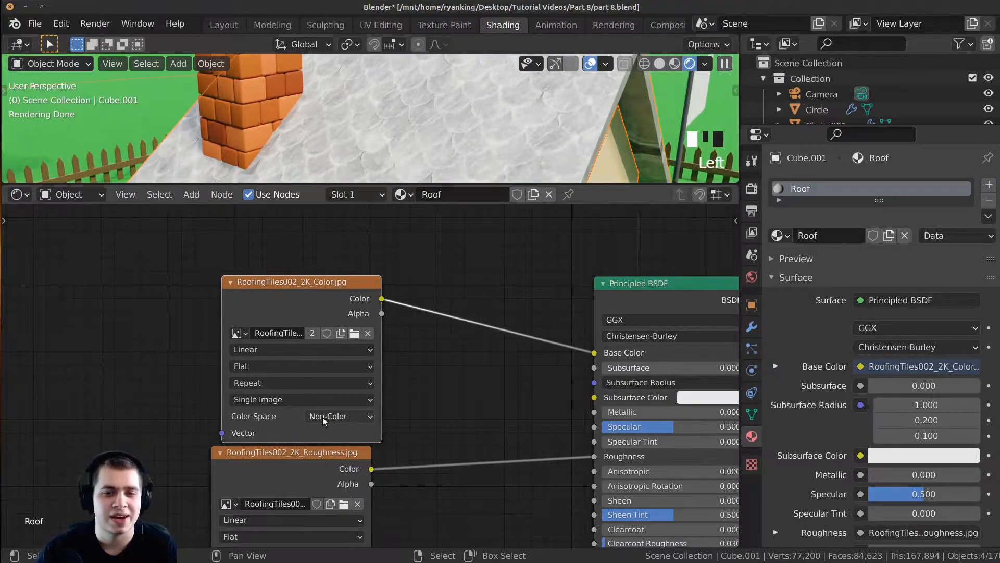
left_click(323, 417)
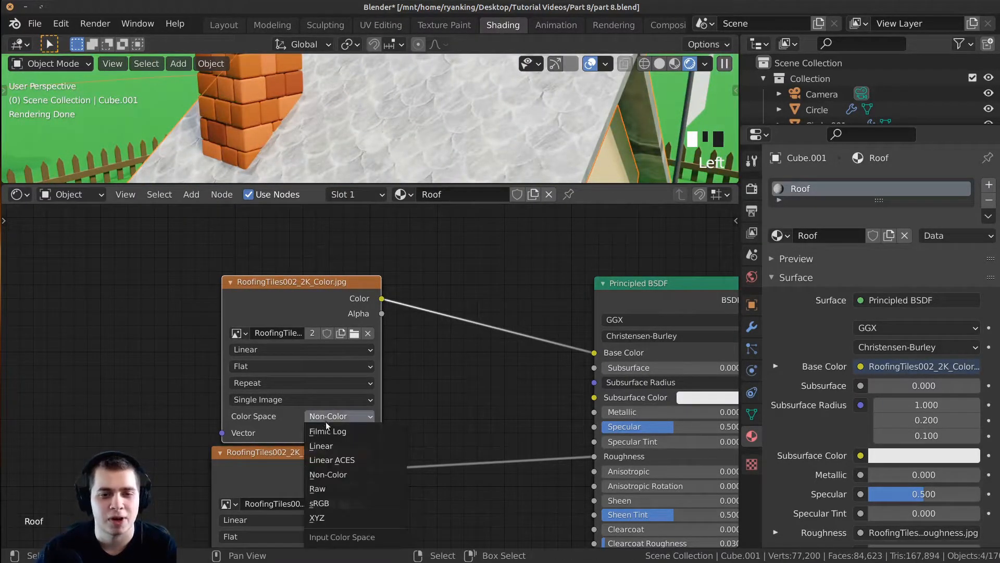
left_click(336, 502)
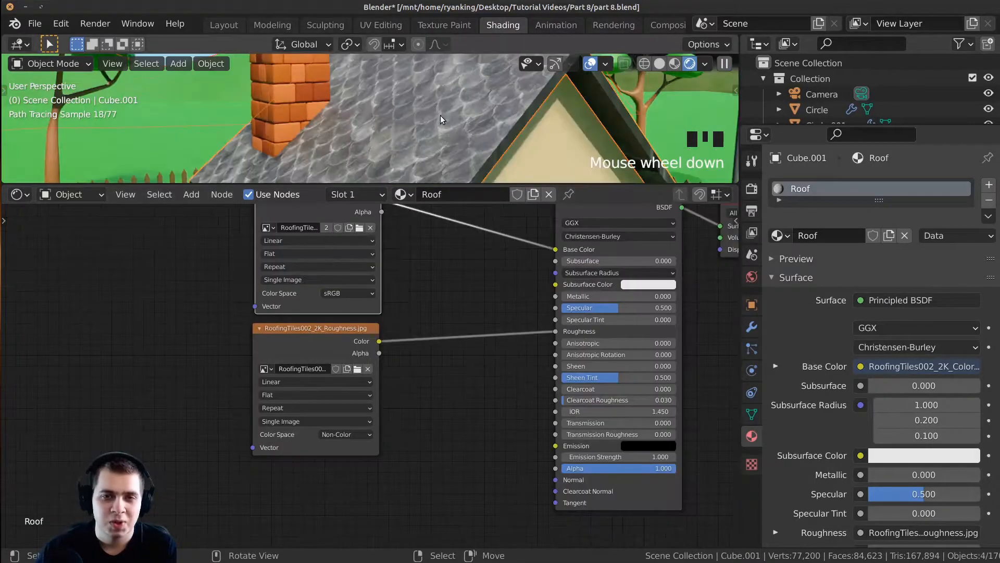
Inspect the roof tiles up close, enlarge the 3D viewport above the node editor, and return to the camera view
middle_click_drag(440, 119, 397, 182)
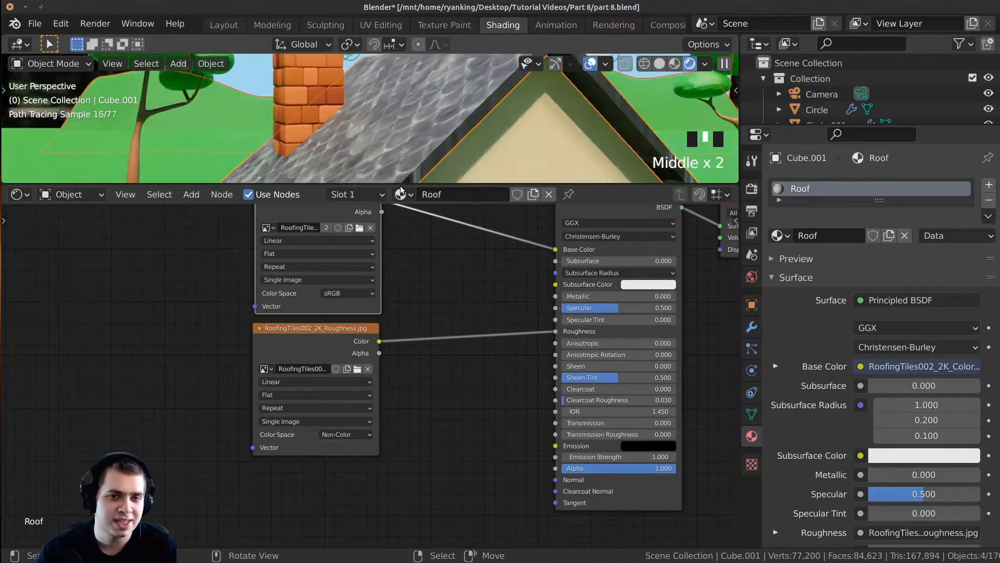
scroll(441, 148, "up", 2)
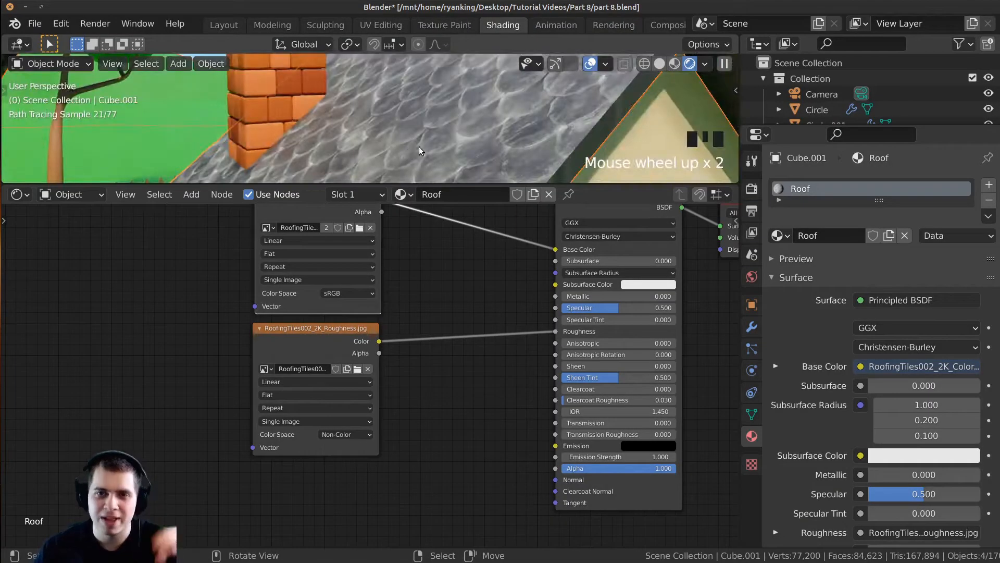
middle_click_drag(419, 147, 423, 142)
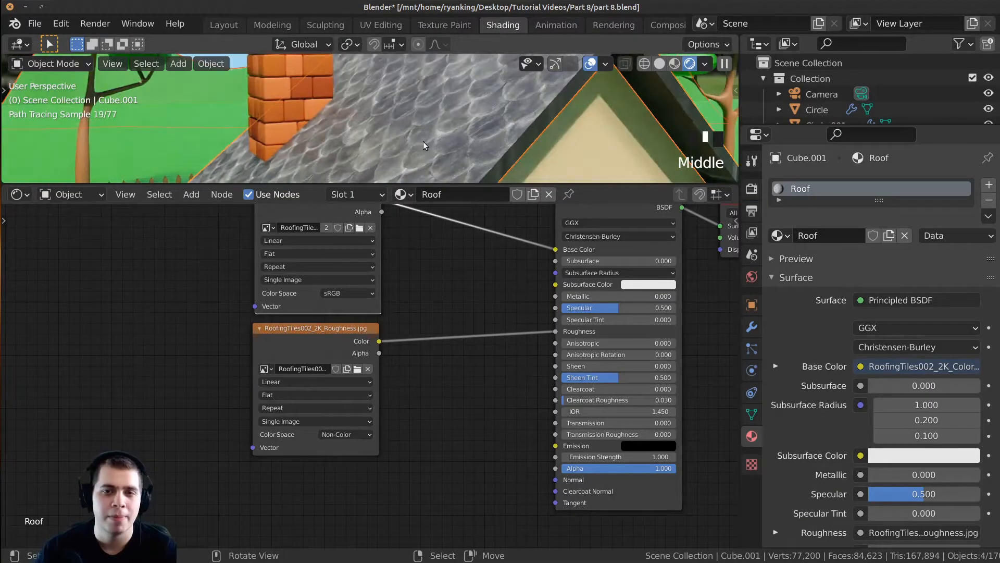
middle_click_drag(472, 256, 551, 350)
scroll(551, 350, "up", 1)
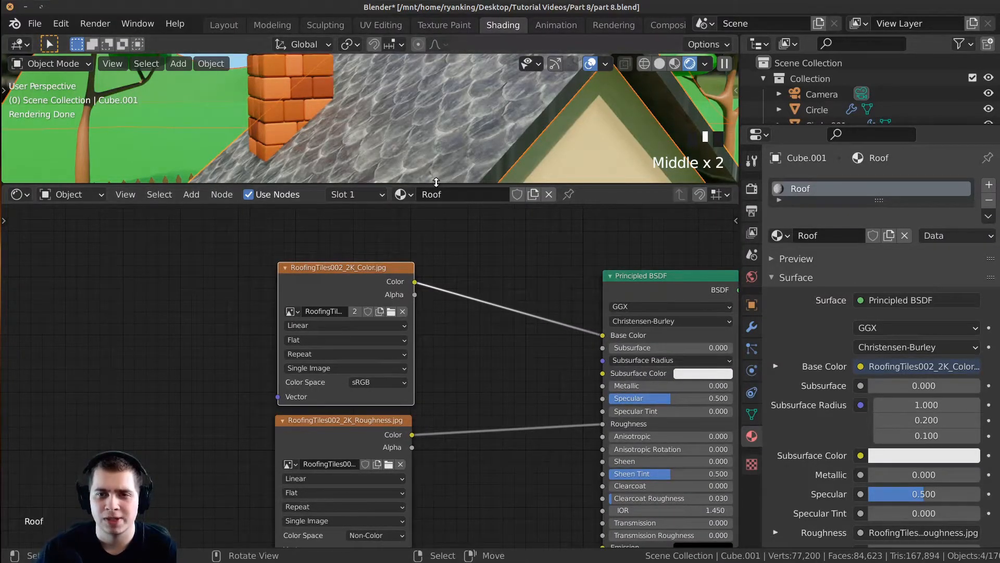
left_click_drag(436, 182, 443, 234)
mouse_move(445, 193)
middle_mouse_down()
mouse_move(489, 179)
mouse_move(448, 180)
middle_mouse_up()
scroll(448, 181, "down", 3)
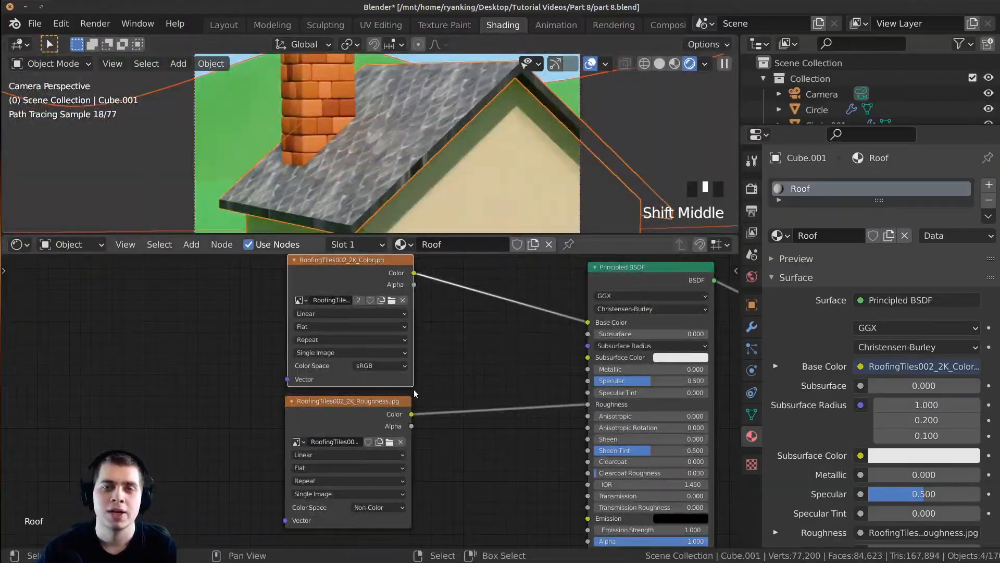
Bring RoofingTiles002_2K_Normal.jpg into the Roof material as a new image texture node
scroll(414, 389, "down", 2)
middle_click_drag(413, 389, 382, 320)
left_click(223, 385)
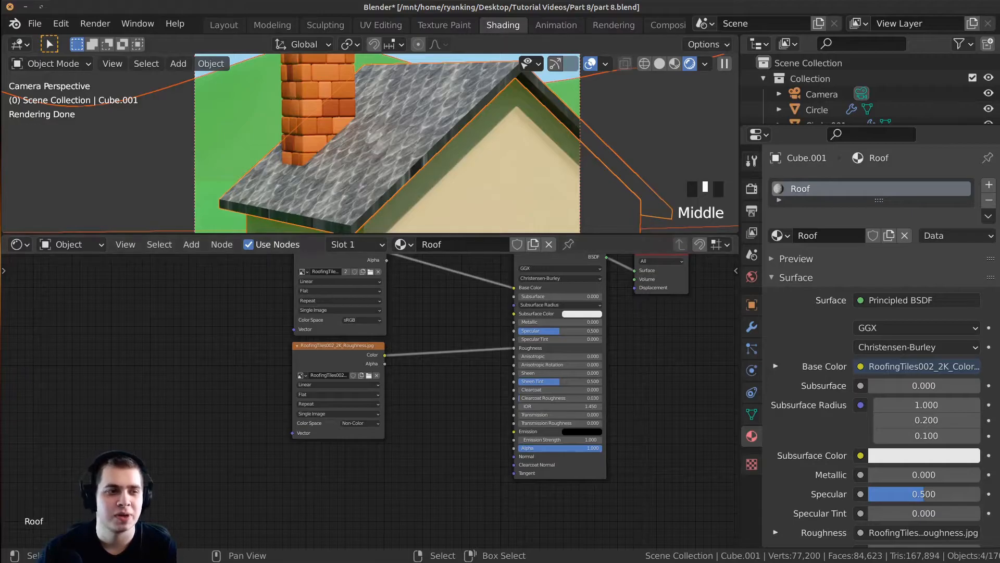
left_click_drag(1, 411, 228, 435)
Duplicate the roughness texture node as an alternative way to load an image, and delete the copy
left_click(336, 352)
key("shift+d")
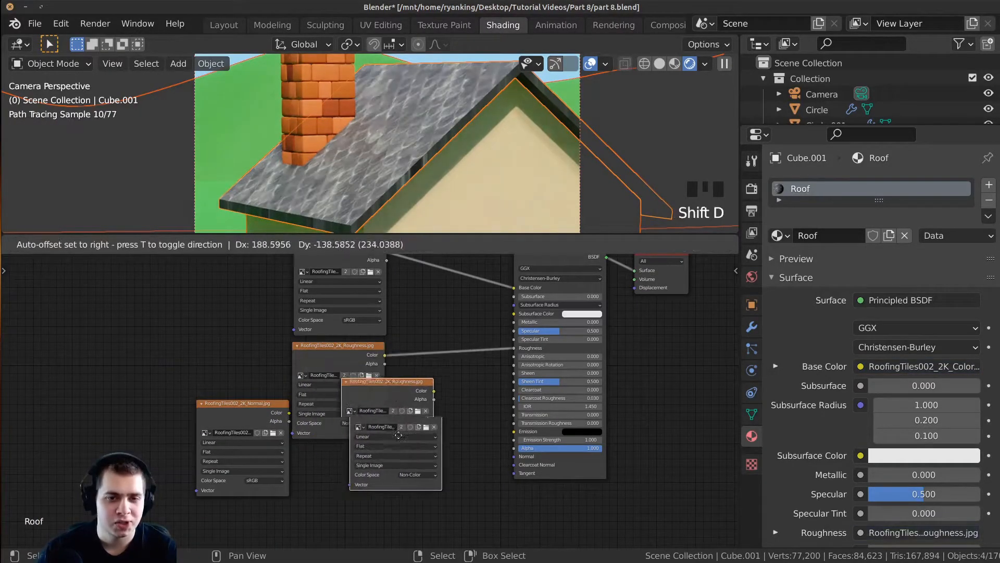
left_click(358, 456)
scroll(357, 456, "up", 2)
middle_click_drag(403, 442, 400, 434)
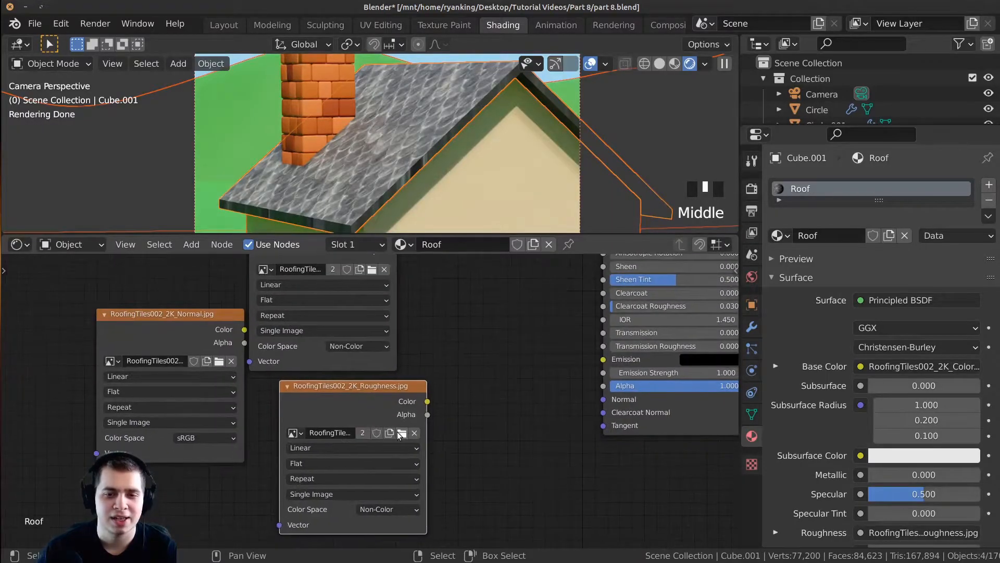
key("x")
Place the normal texture node below the roughness node and connect its Color output to the Principled BSDF's Normal input
left_click_drag(180, 323, 319, 408)
scroll(342, 398, "down", 4)
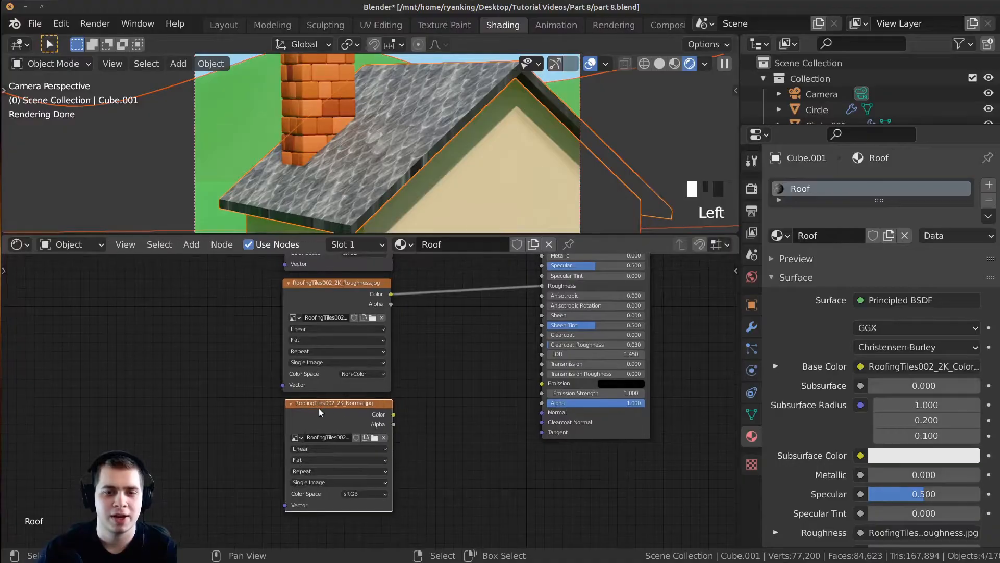
scroll(352, 419, "up", 7)
scroll(340, 420, "down", 2)
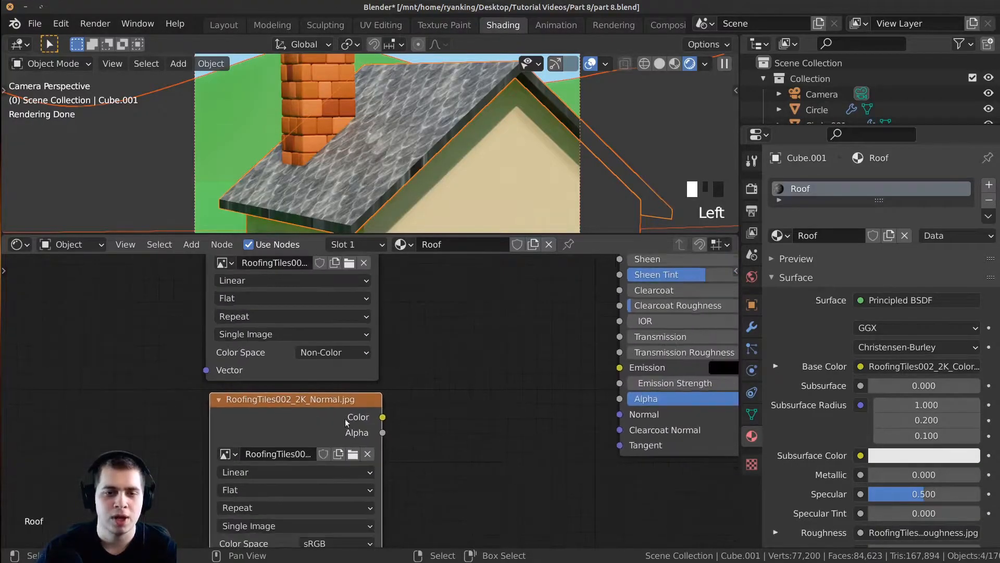
left_click_drag(383, 417, 622, 413)
middle_click_drag(479, 167, 480, 170)
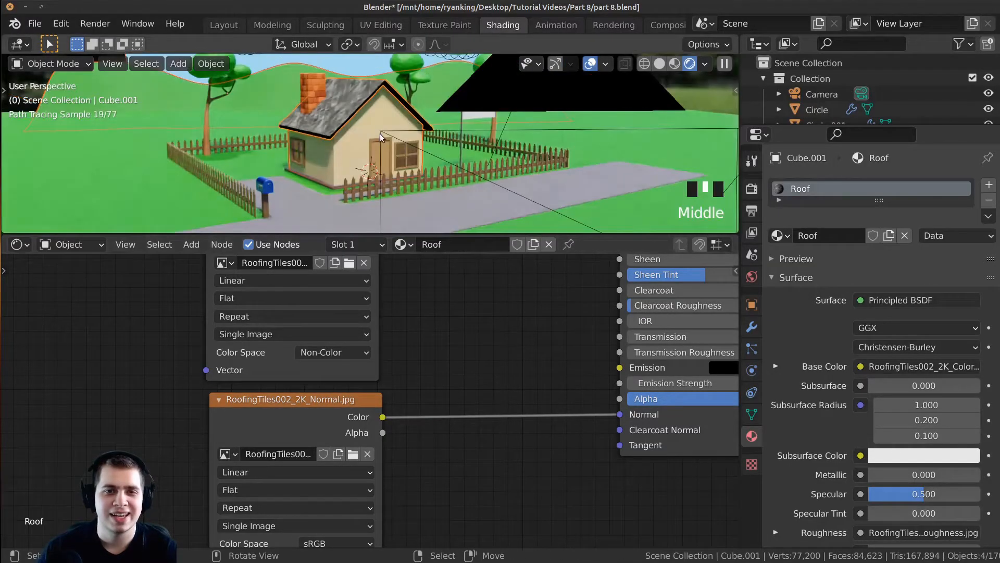
scroll(379, 133, "up", 5)
middle_click_drag(379, 133, 603, 146)
scroll(473, 126, "down", 2)
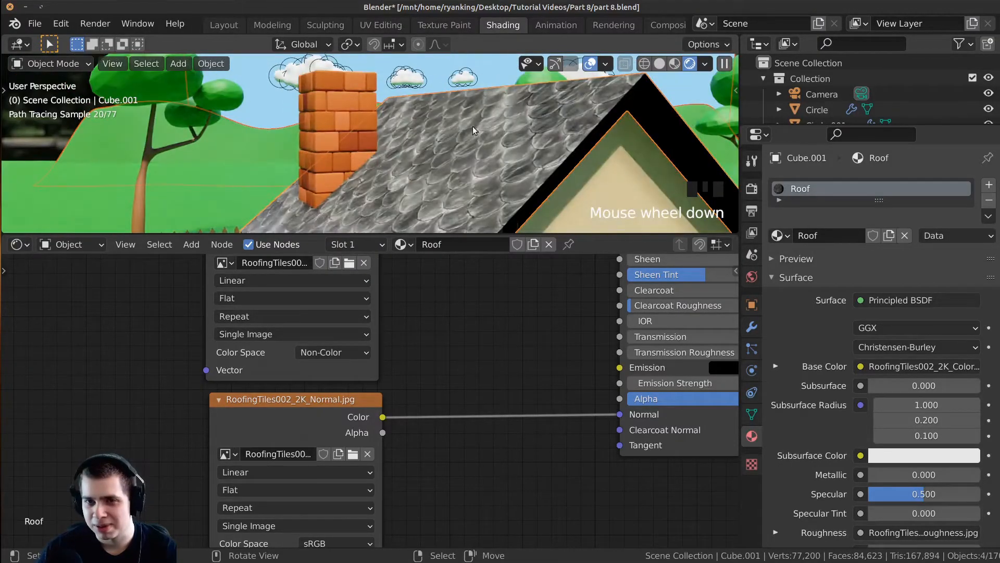
scroll(473, 126, "up", 2)
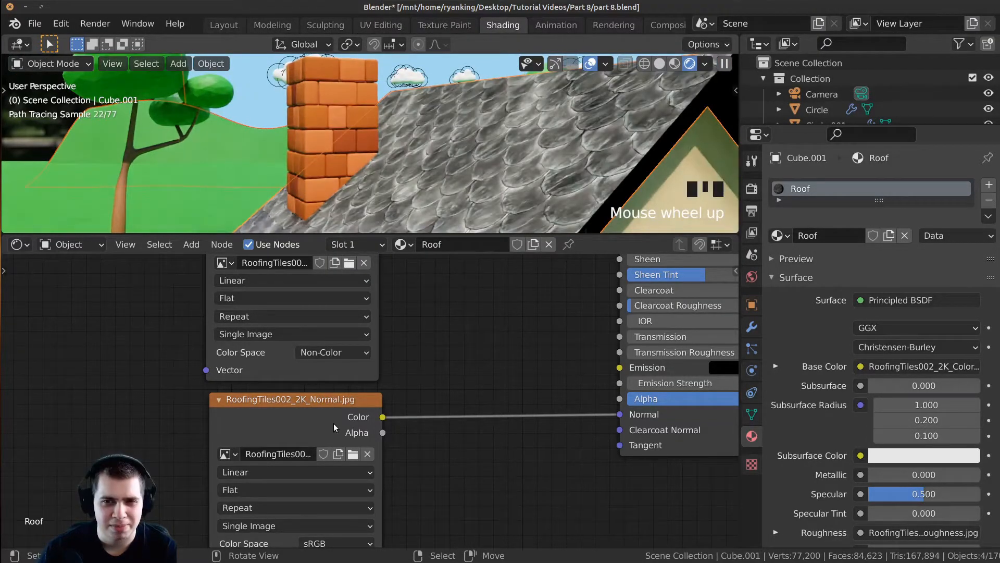
Set the Color Space of the RoofingTiles002_2K_Normal.jpg texture node to Non-Color
scroll(372, 408, "down", 3)
middle_click_drag(370, 408, 380, 389)
scroll(386, 402, "up", 2)
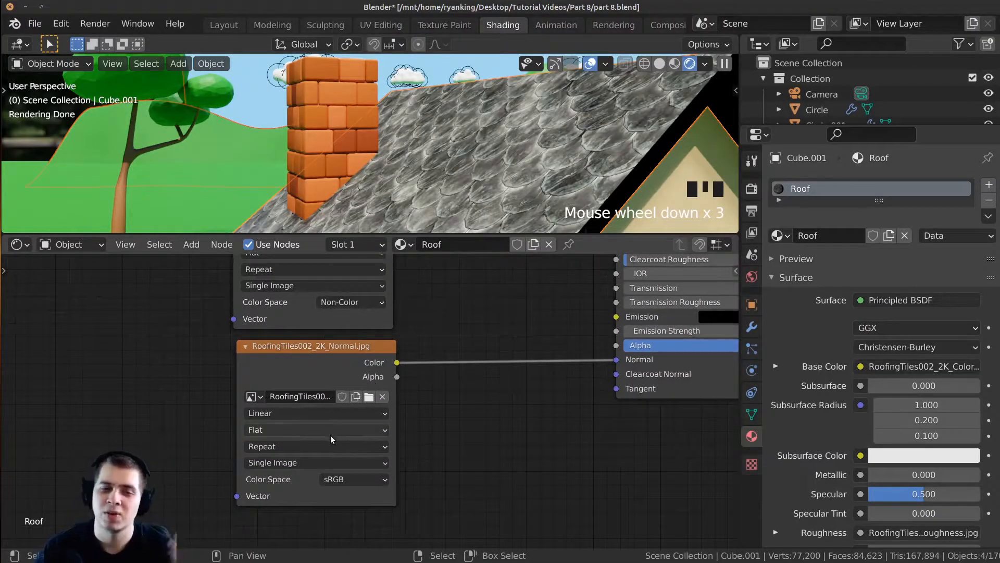
left_click(340, 479)
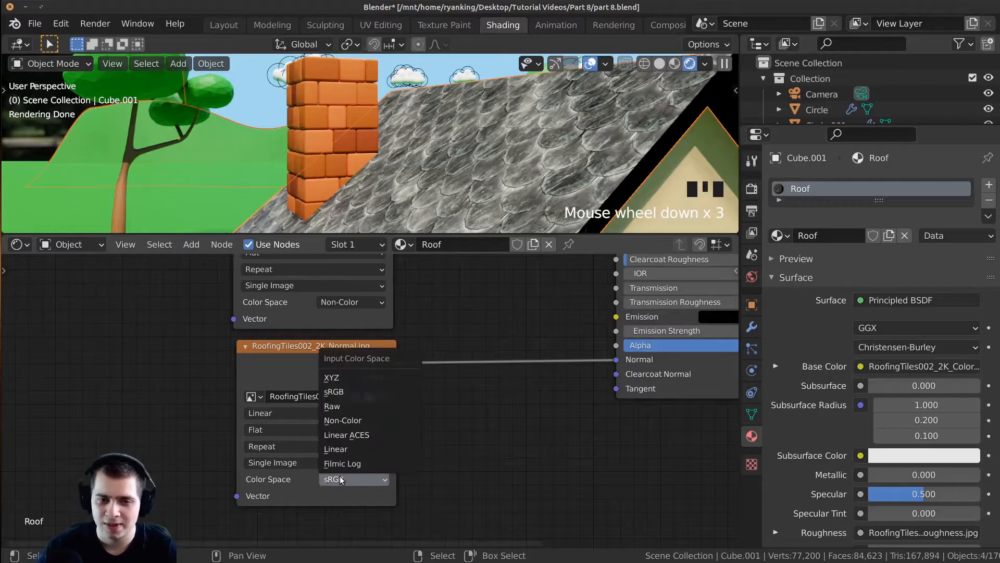
left_click(354, 420)
mouse_move(328, 369)
left_mouse_down()
mouse_move(313, 366)
mouse_move(332, 371)
left_mouse_up()
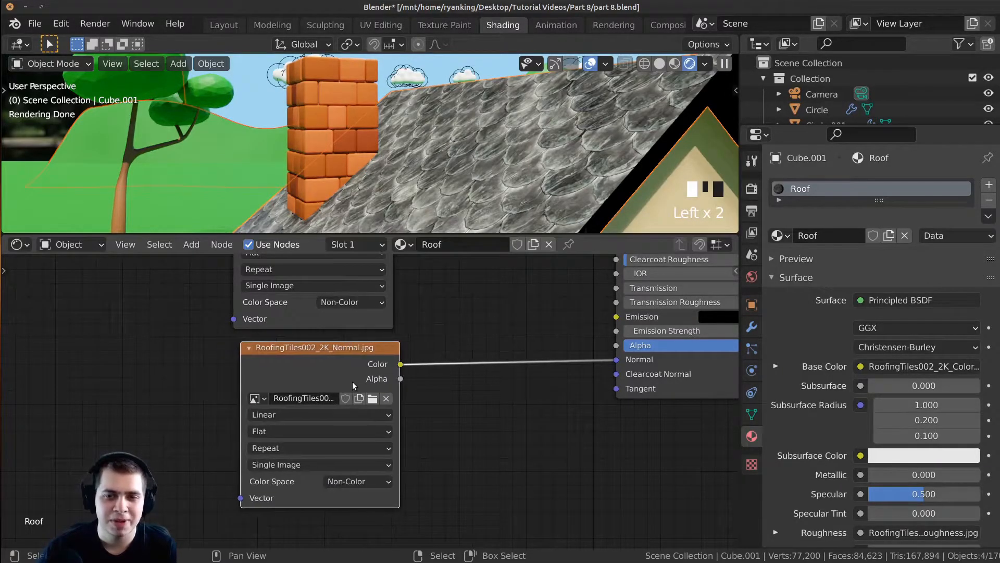
Review the links from the color, roughness and normal texture nodes into the Principled BSDF
scroll(352, 382, "down", 4)
middle_click_drag(352, 381, 343, 428)
scroll(344, 445, "up", 2)
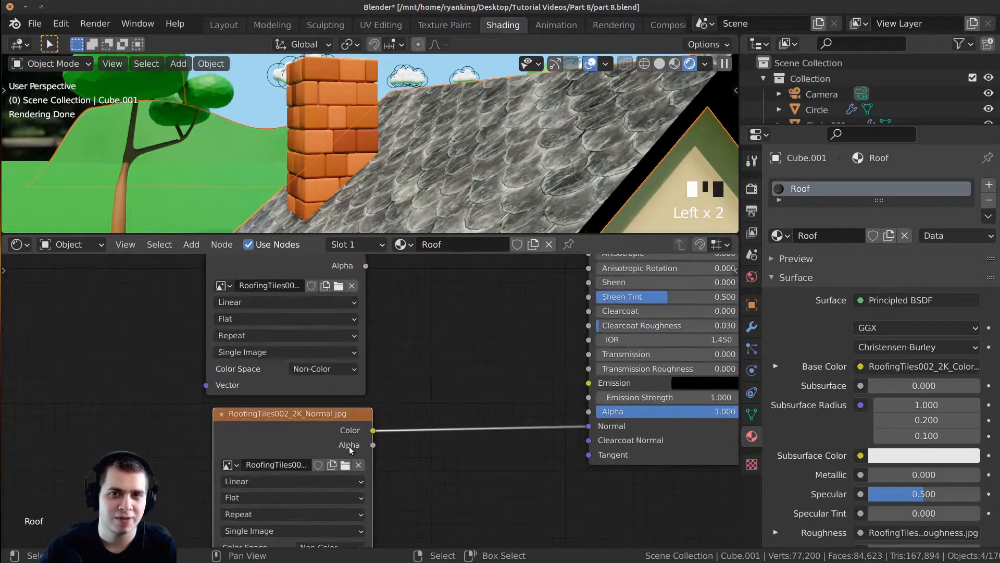
scroll(350, 446, "down", 2)
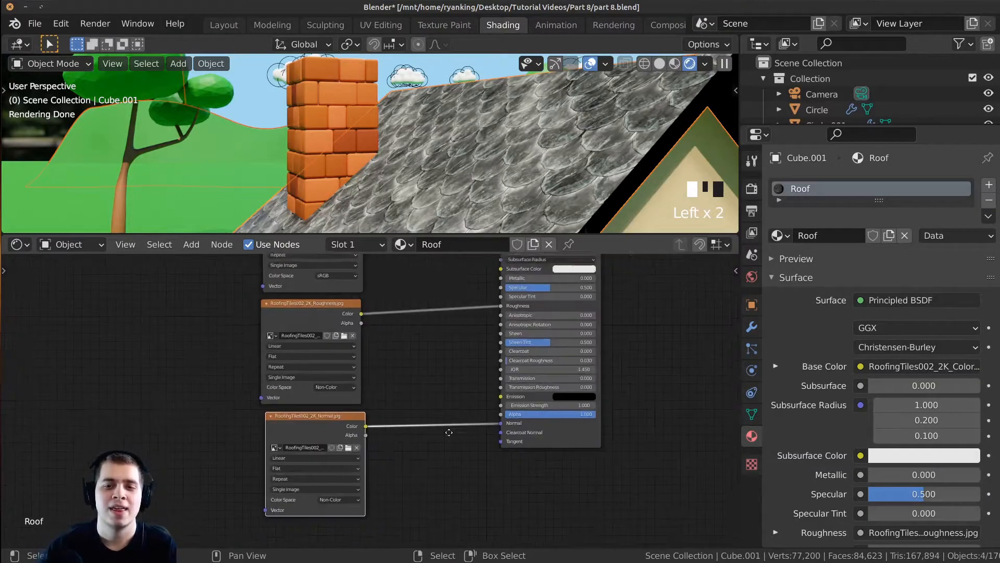
middle_click_drag(456, 350, 453, 380)
left_click_drag(497, 275, 508, 275)
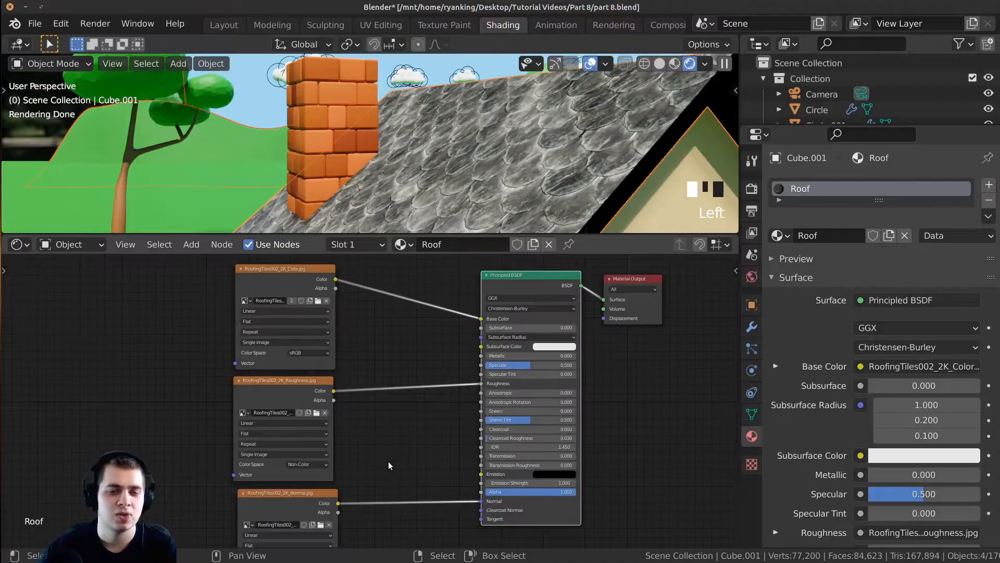
left_click(387, 463)
scroll(328, 510, "up", 4)
middle_click_drag(328, 510, 321, 423)
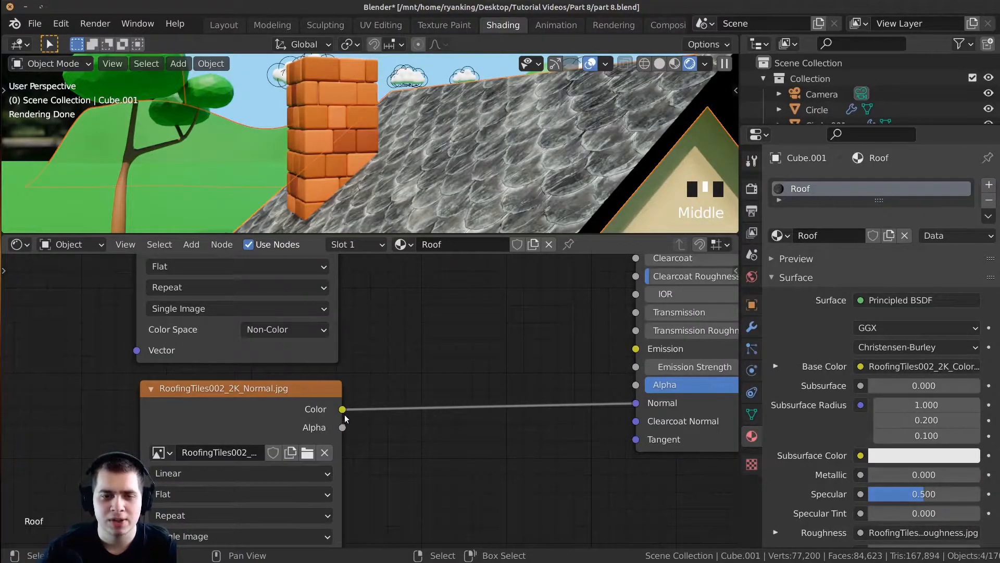
Detach the normal texture's link from the Principled BSDF's Normal input and restore it
left_click_drag(342, 409, 357, 404)
left_click_drag(372, 348, 373, 349)
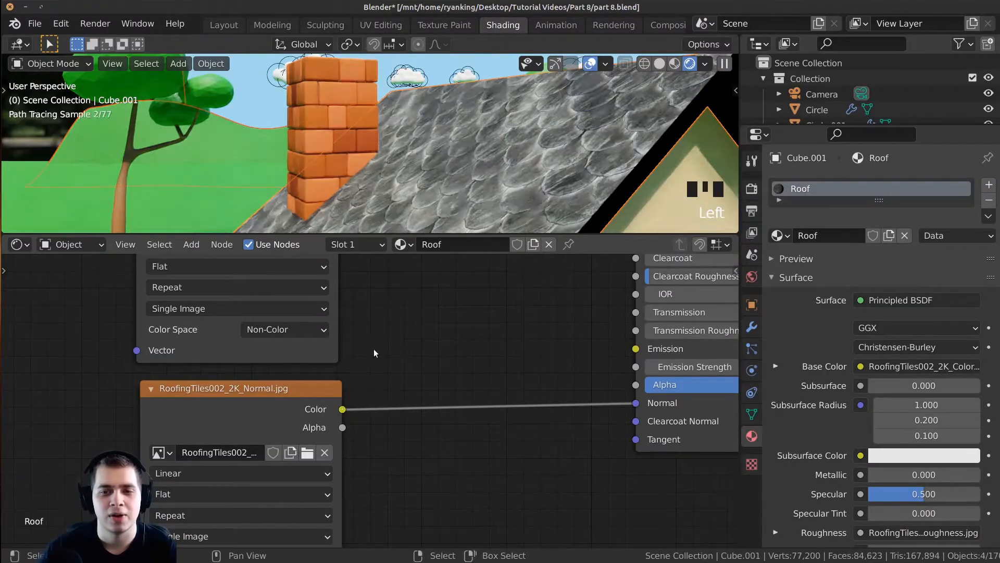
middle_click_drag(439, 413, 368, 460)
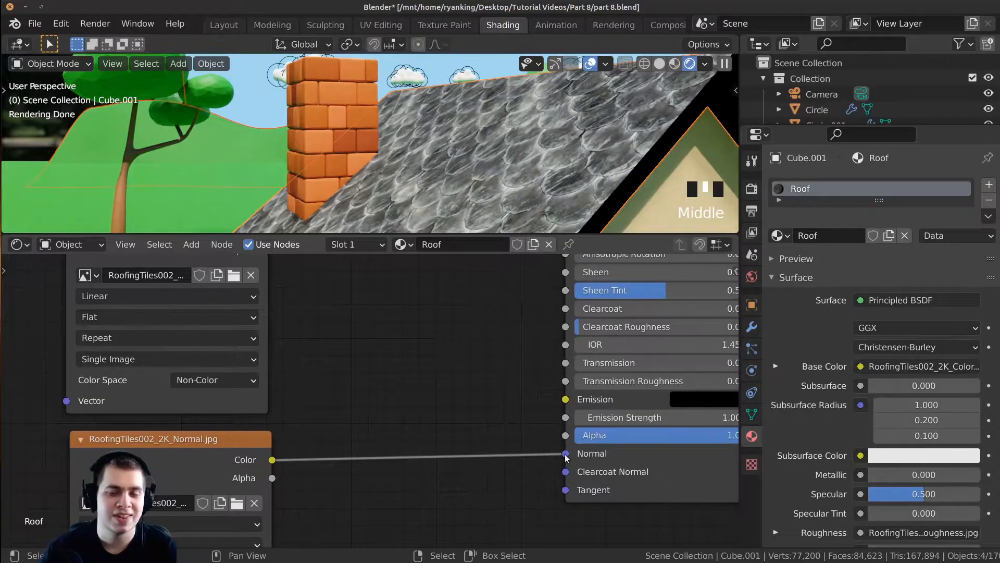
scroll(544, 461, "down", 1)
middle_click_drag(544, 460, 531, 470)
left_click_drag(537, 460, 228, 495)
left_click_drag(286, 446, 537, 459)
left_click_drag(265, 465, 381, 420)
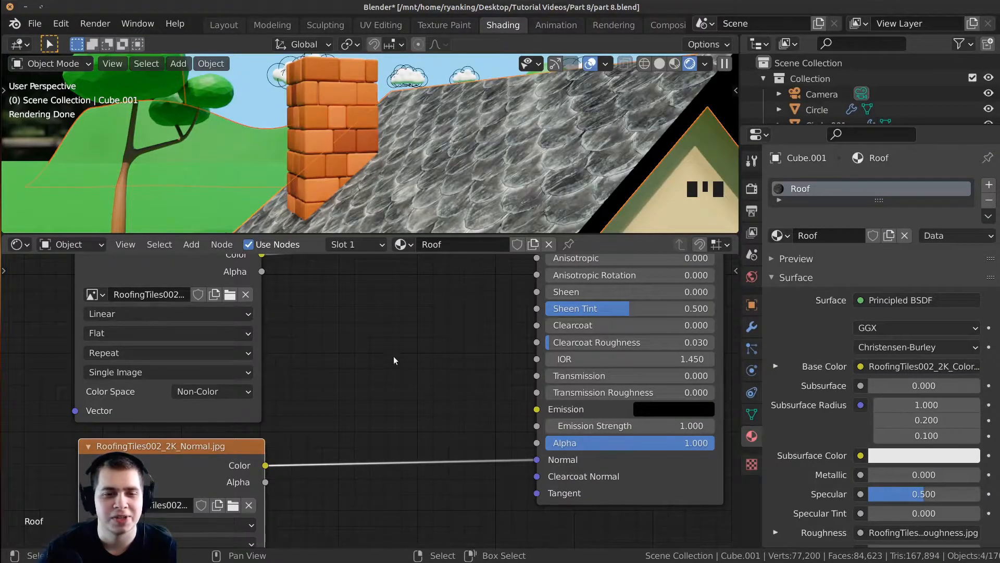
Add a Normal Map node on the link between the normal texture's Color output and the Principled BSDF's Normal input
key("shift+a")
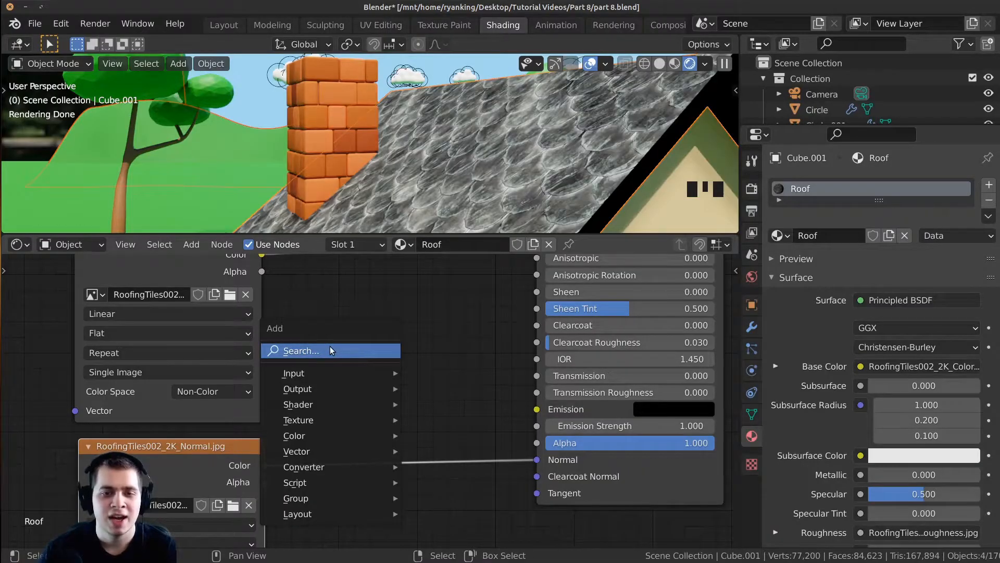
left_click(330, 346)
type("norm")
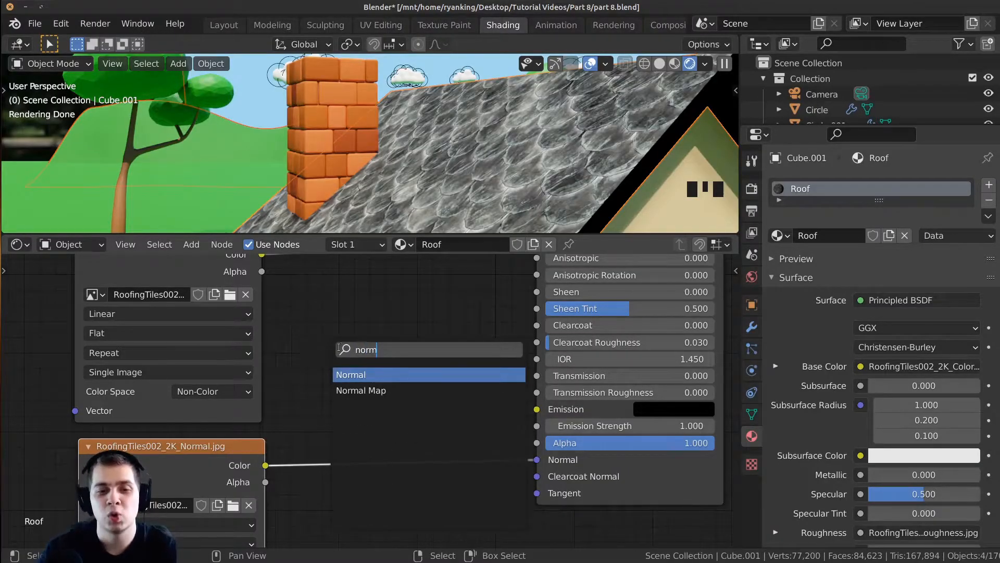
left_click(374, 390)
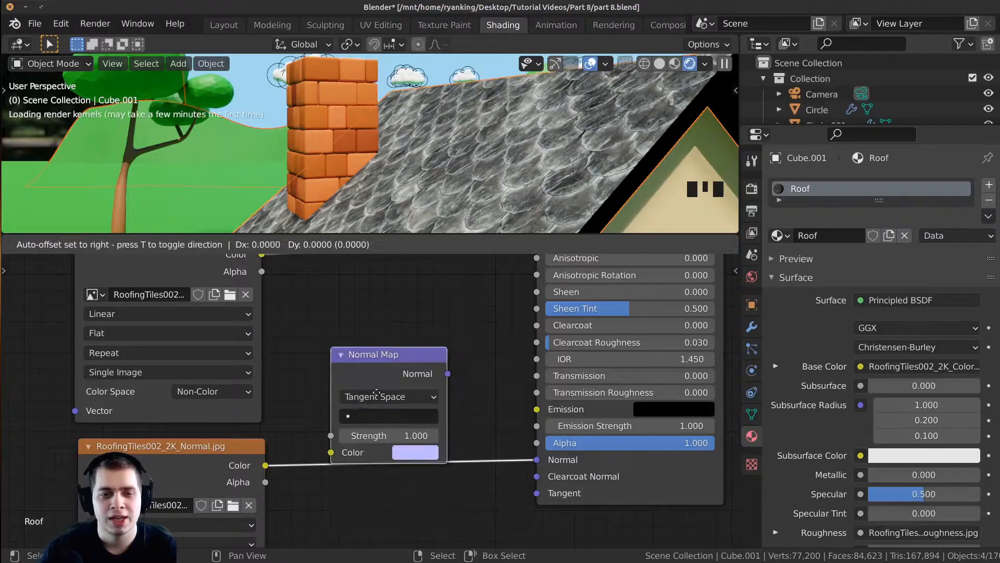
left_click(403, 444)
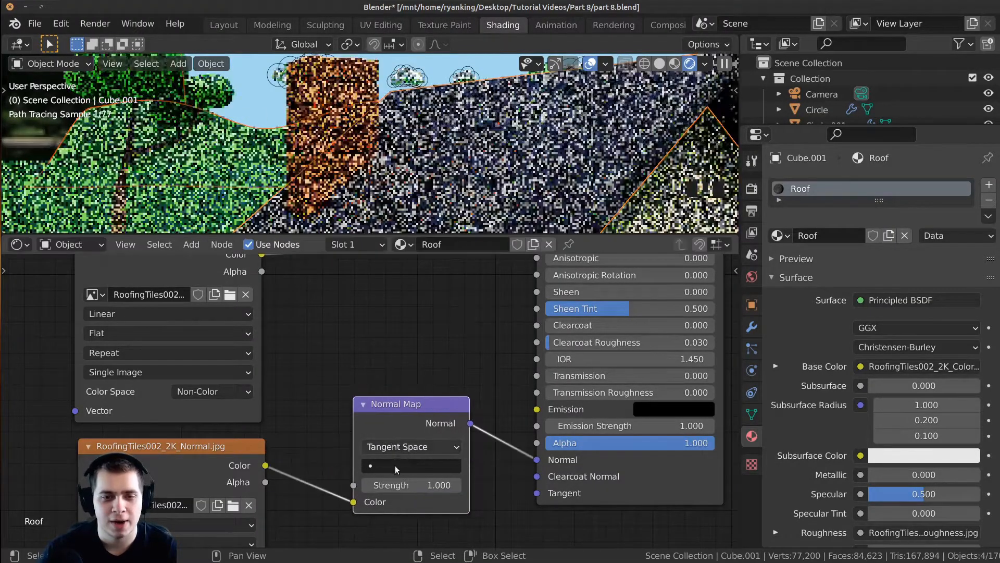
Preview the RoofingTiles002_2K_Normal.jpg texture directly on the roof through the Viewer node
scroll(276, 449, "up", 2)
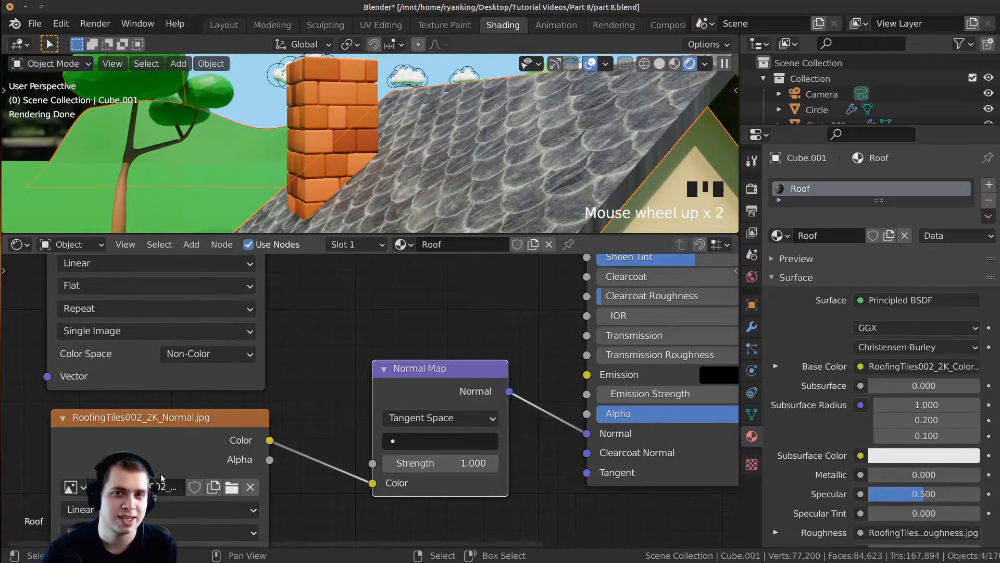
left_click(164, 438, "ctrl+shift")
scroll(470, 177, "down", 1)
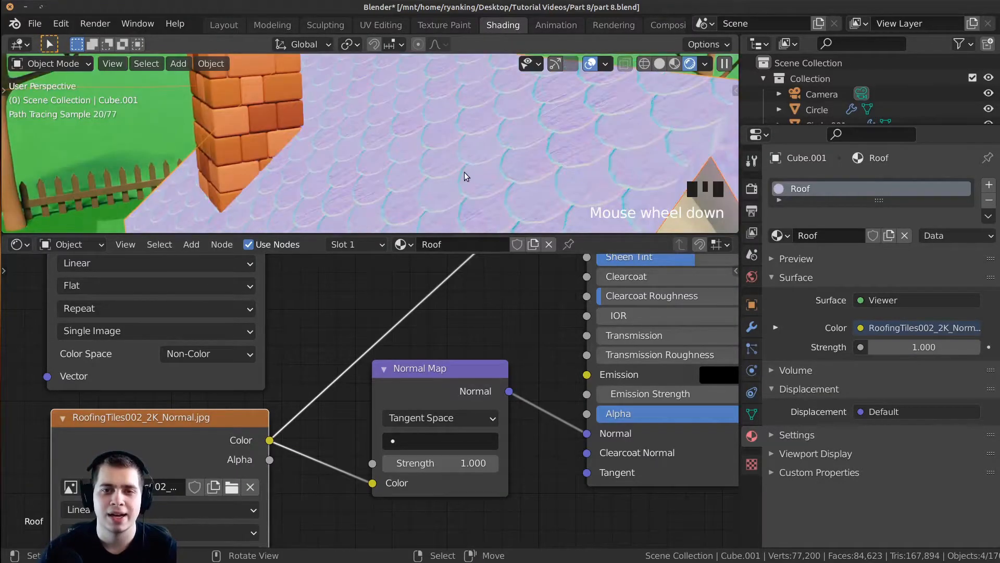
scroll(410, 411, "down", 2)
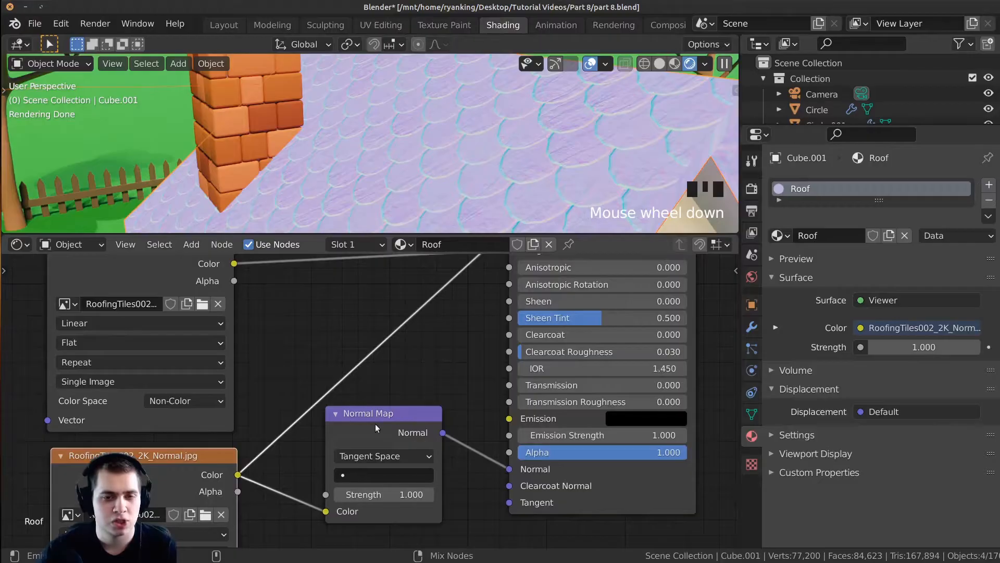
Preview the Normal Map node's output on the roof and examine the tile relief up close
left_click(409, 411, "ctrl+shift")
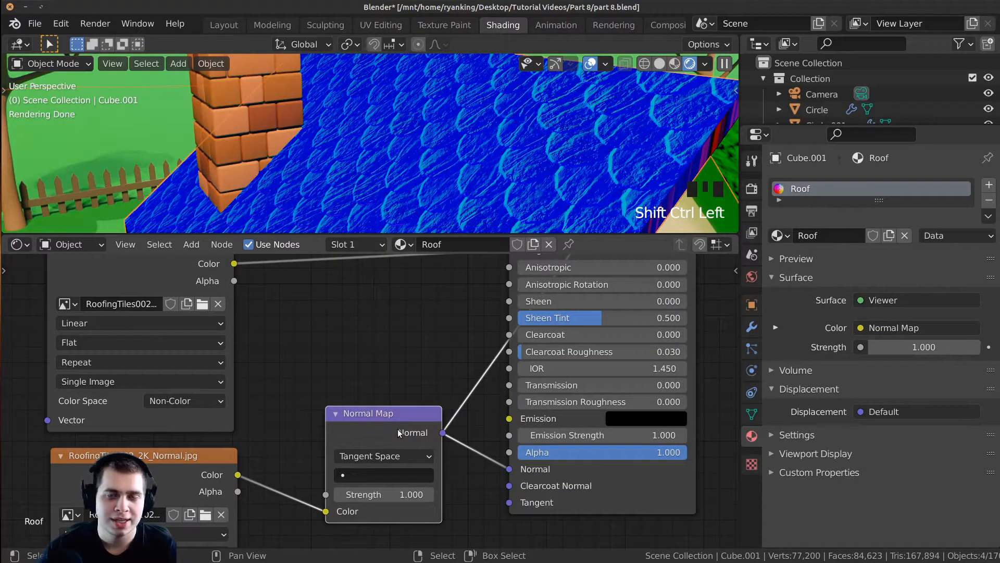
scroll(487, 423, "down", 1)
scroll(487, 420, "down", 1)
middle_click_drag(499, 348, 490, 381)
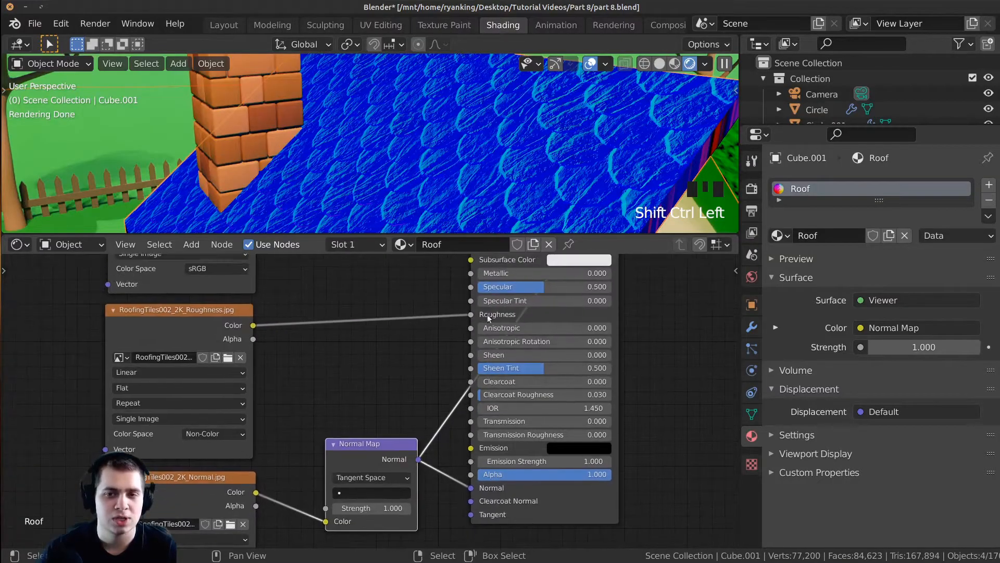
scroll(388, 488, "up", 1)
scroll(365, 158, "up", 2)
middle_click_drag(364, 162, 484, 139)
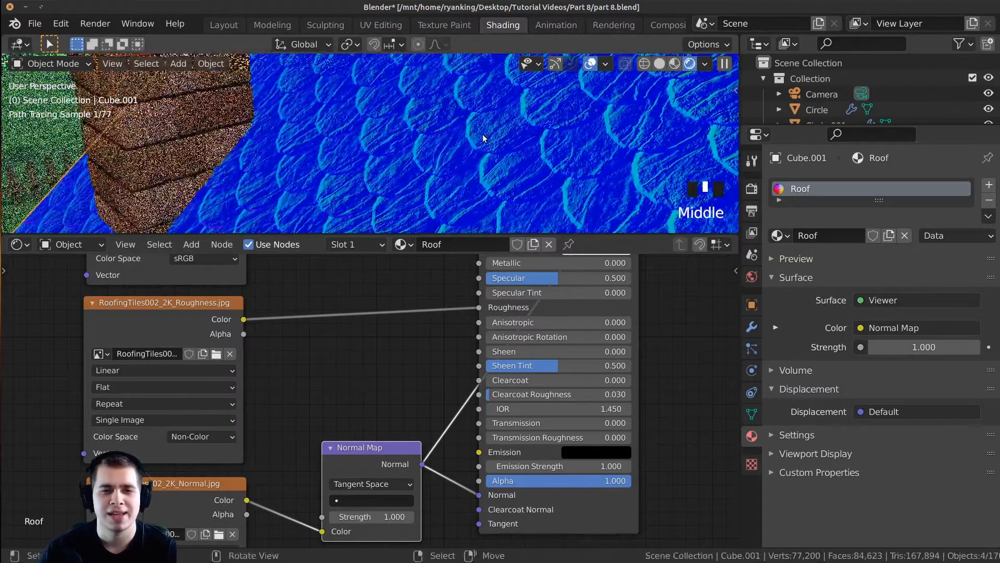
middle_click_drag(467, 409, 385, 515)
scroll(405, 338, "down", 5)
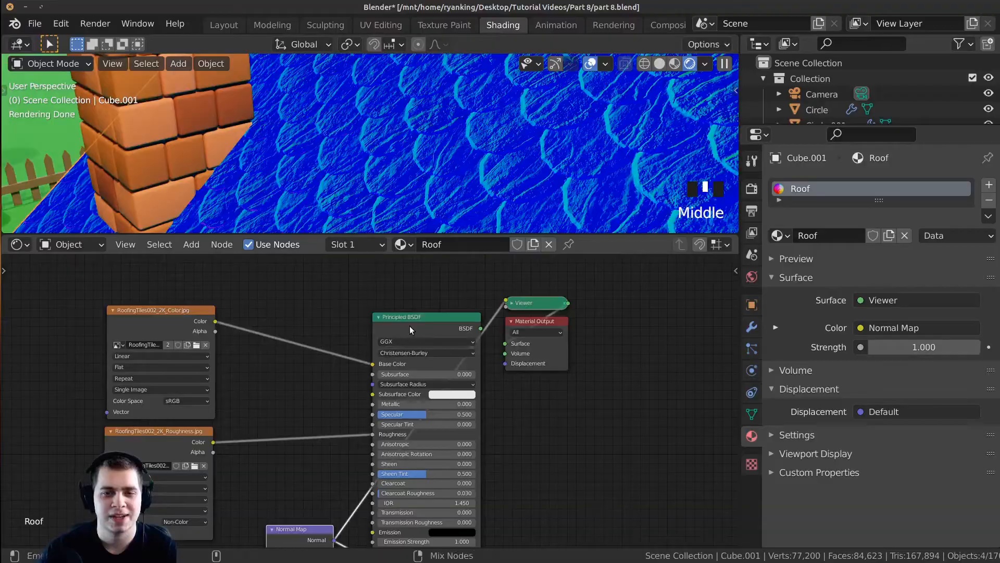
Restore the Principled BSDF as the Material Output's surface and inspect the roof tiles up close
left_click(410, 325, "ctrl+shift")
middle_click_drag(427, 172, 436, 140)
scroll(479, 164, "up", 2)
scroll(443, 138, "up", 2)
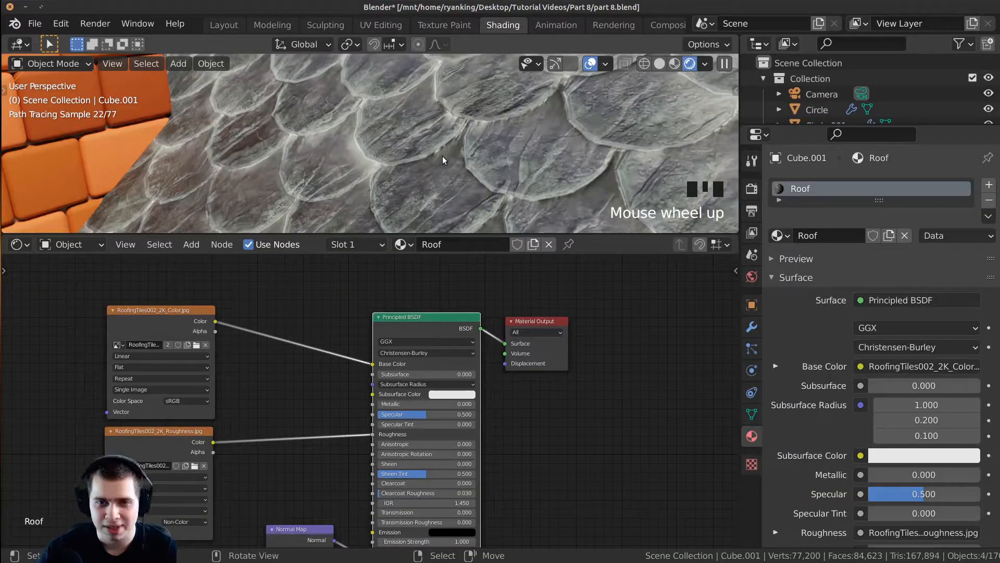
Preview the Normal Map node's output directly on the roof through the Viewer node
scroll(426, 165, "down", 2)
middle_click_drag(426, 164, 438, 138)
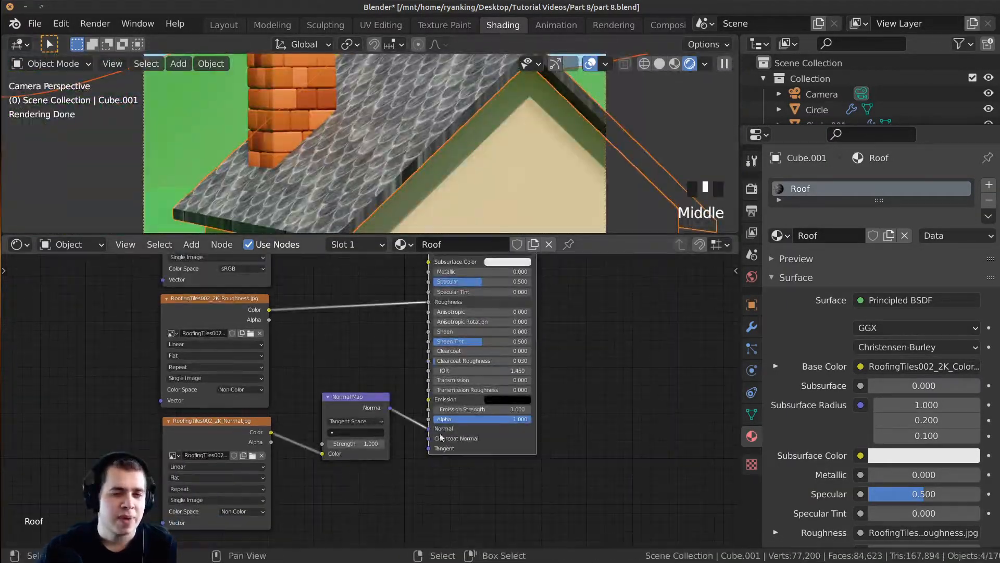
scroll(365, 438, "up", 2)
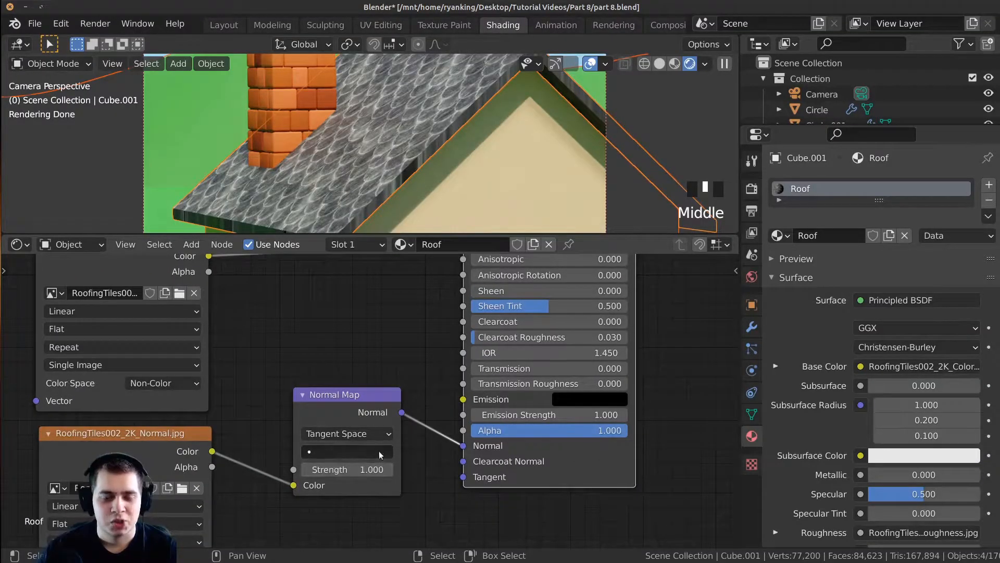
left_click(353, 395, "ctrl+shift")
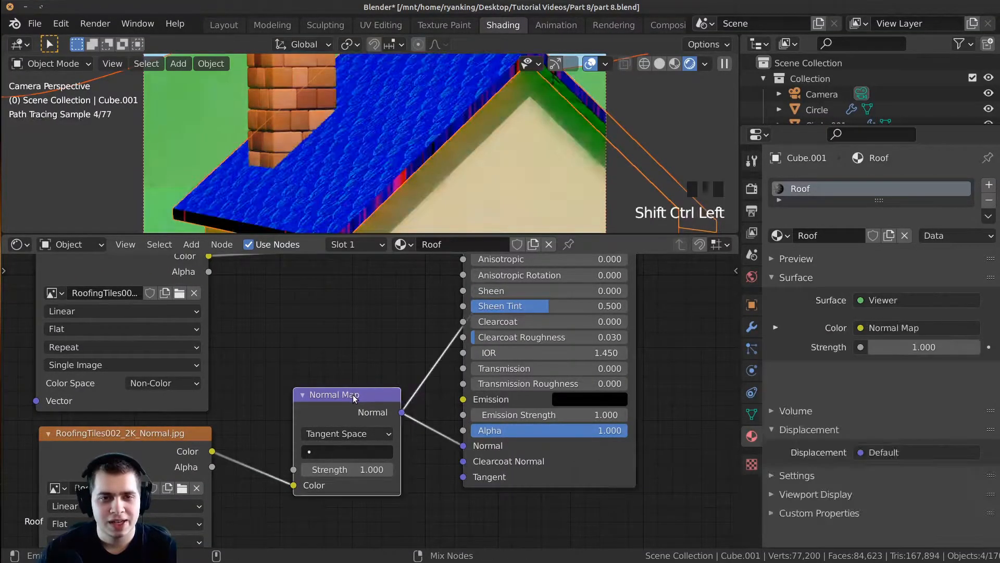
scroll(378, 143, "up", 6)
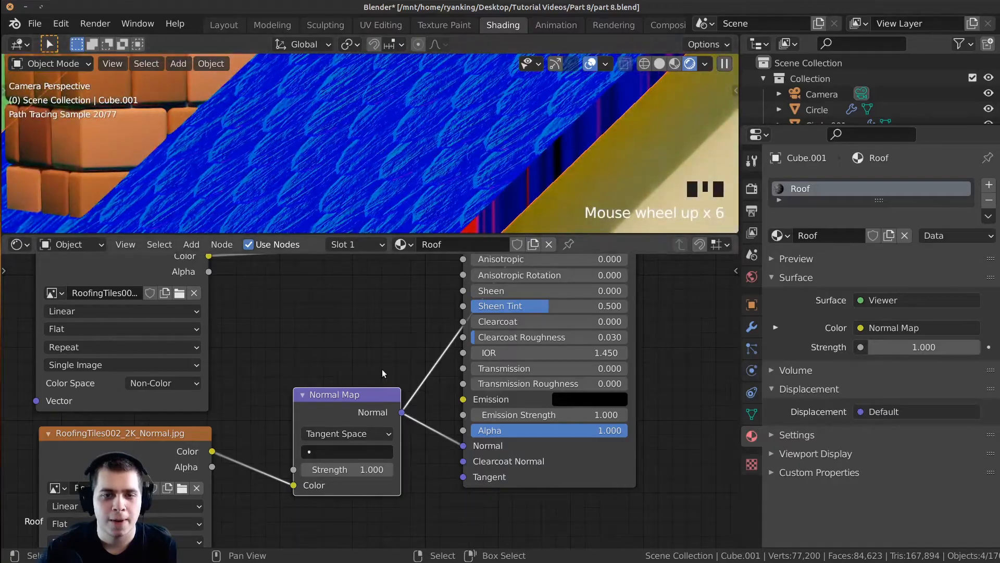
scroll(382, 369, "up", 2)
Try the Normal Map strength at 10 to compare the tile relief, and return it to 1
left_click_drag(324, 478, 386, 478)
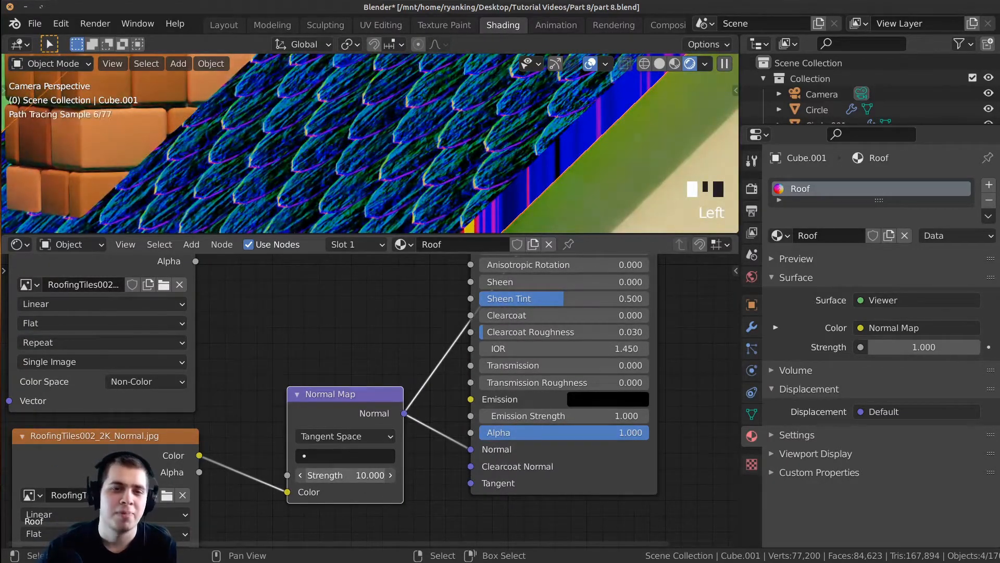
mouse_move(386, 478)
left_mouse_down()
mouse_move(308, 475)
mouse_move(361, 479)
left_mouse_up()
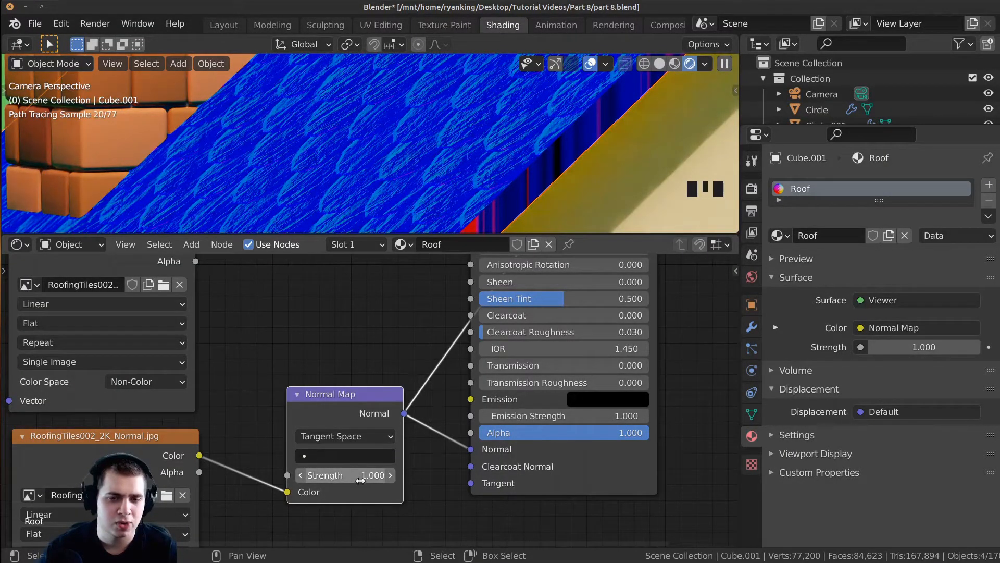
left_click(360, 480)
left_click(346, 405)
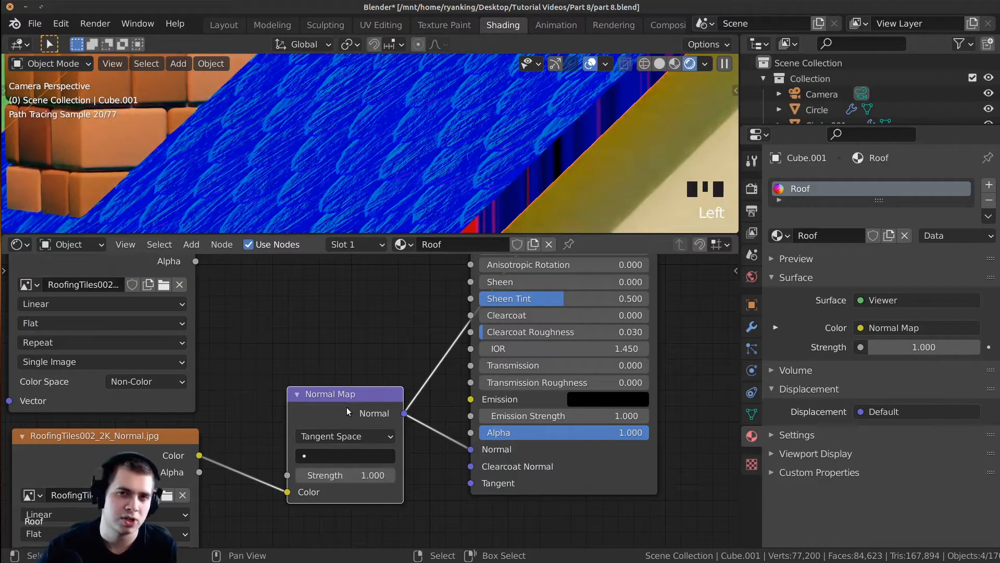
Reconnect the Principled BSDF to the Material Output's surface in the Roof material
middle_click_drag(410, 374, 394, 374)
scroll(379, 379, "up", 1)
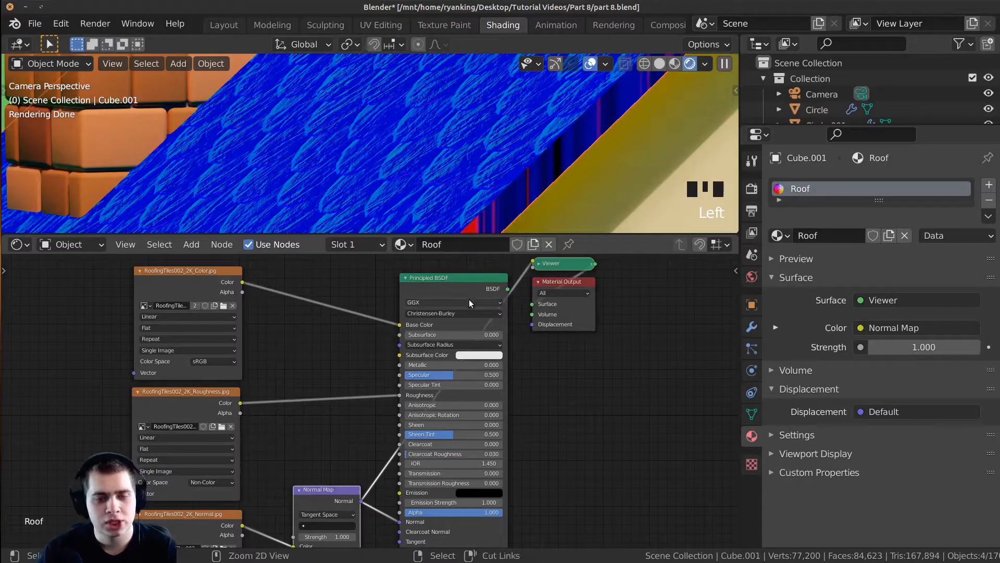
left_click(445, 277, "ctrl+shift")
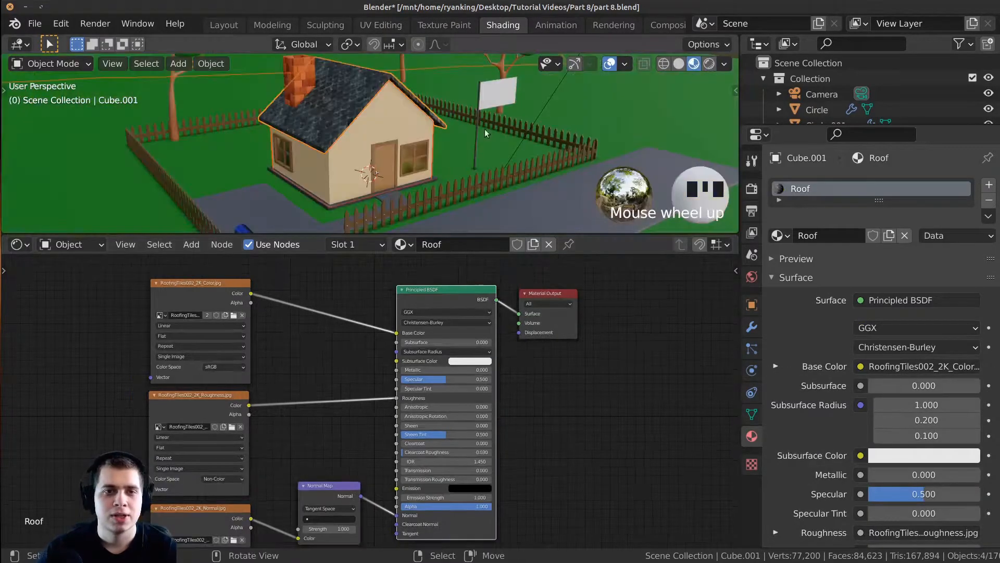
In the Layout workspace, select all roof faces except the two tiled slopes by inverting the selection of those slopes in Edit Mode
left_click(219, 25)
middle_click_drag(364, 275, 380, 189)
scroll(423, 197, "up", 2)
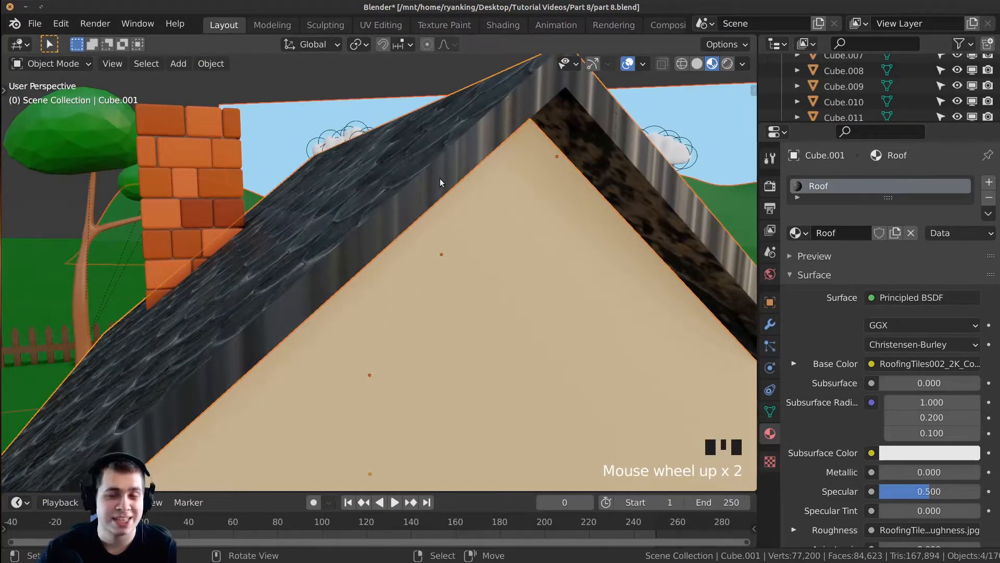
middle_click_drag(397, 216, 332, 219)
scroll(392, 214, "up", 1)
middle_click_drag(392, 213, 349, 192)
scroll(474, 152, "down", 2)
middle_click_drag(473, 151, 409, 217)
key("Tab")
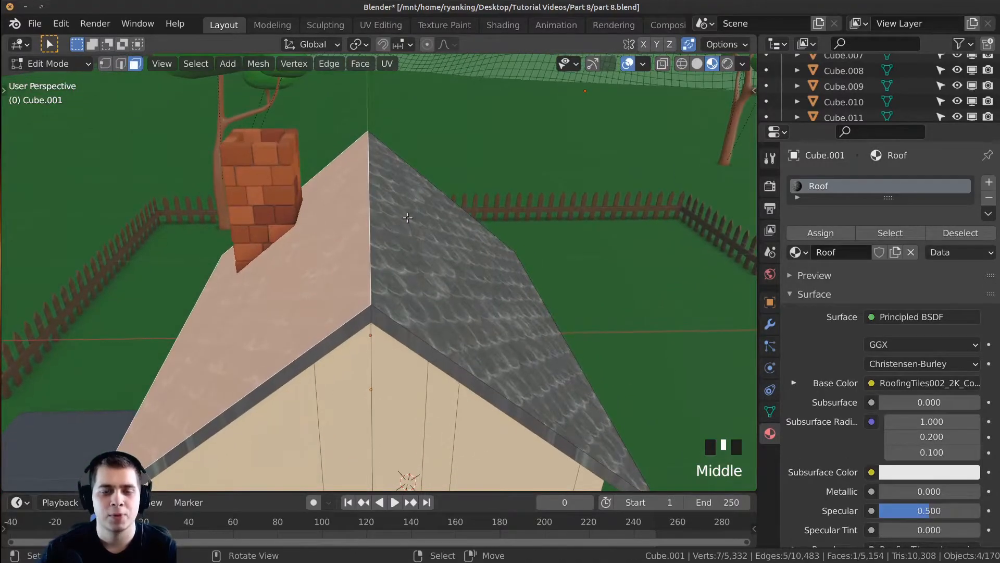
right_click(408, 218)
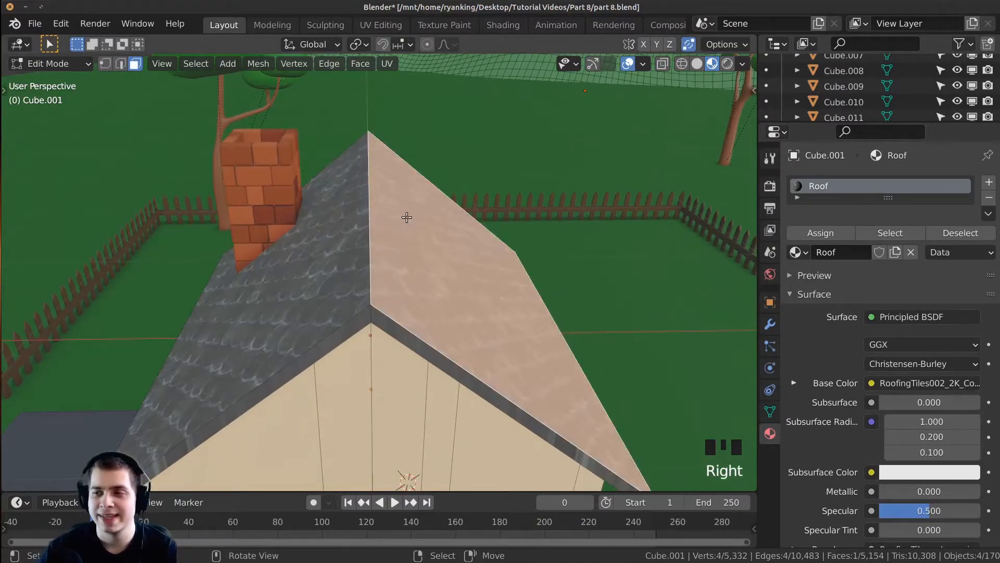
right_click(341, 220, "shift")
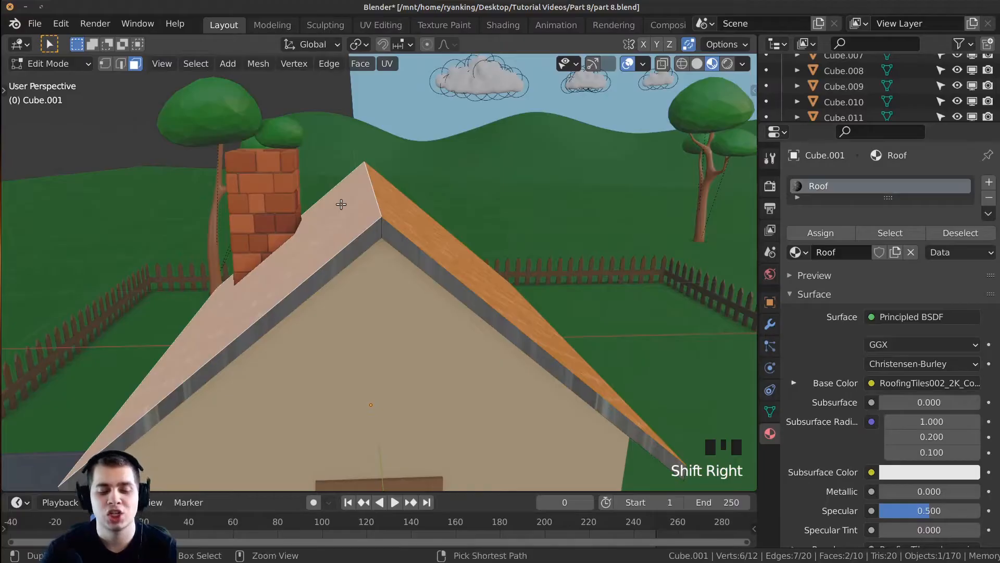
key("ctrl+i")
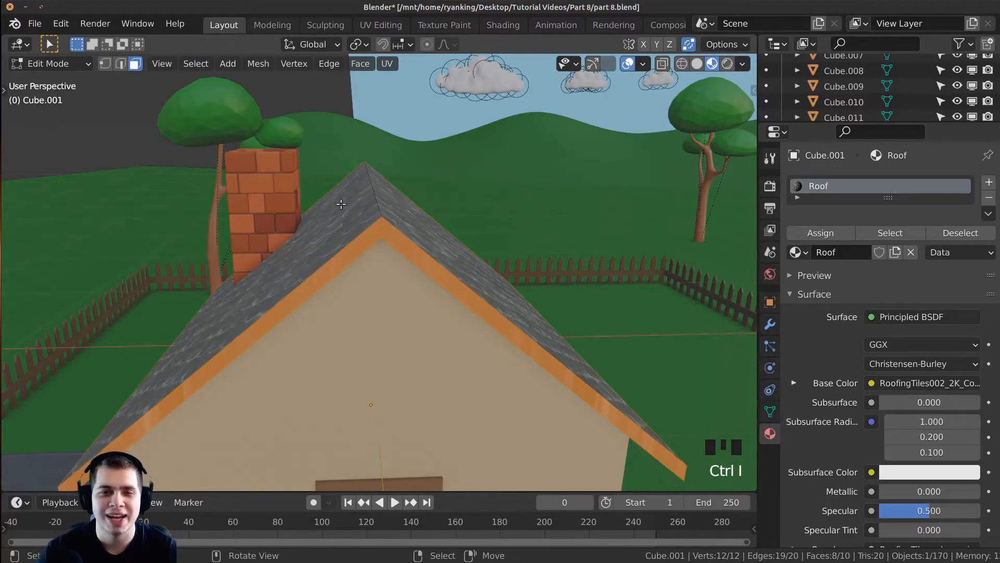
Add a second material slot to the roof and create a new material in it named "Roof 2"
middle_click_drag(452, 260, 530, 233)
scroll(433, 222, "down", 2)
scroll(357, 275, "up", 2)
scroll(439, 209, "down", 1)
scroll(389, 183, "up", 1)
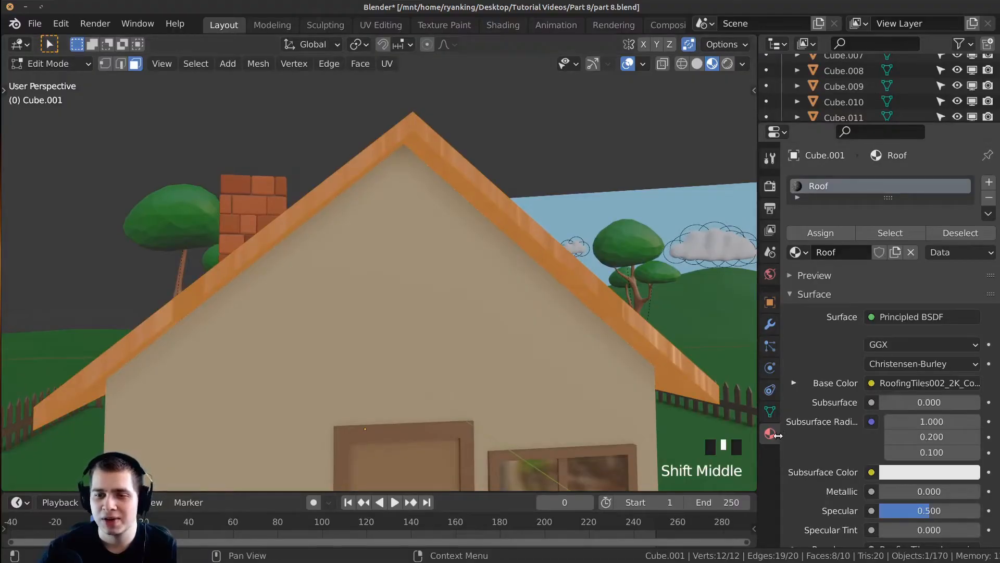
left_click(989, 183)
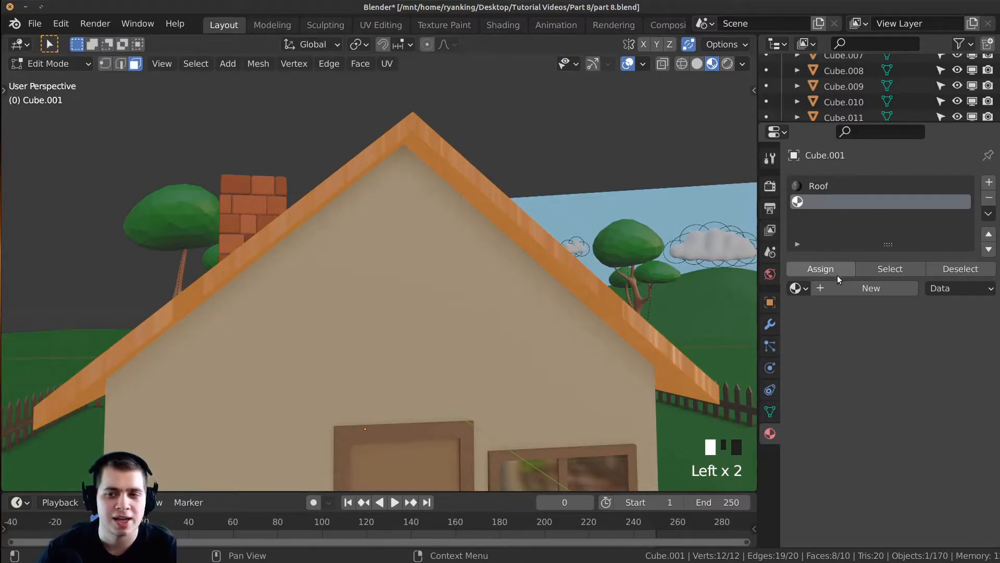
left_click(840, 290)
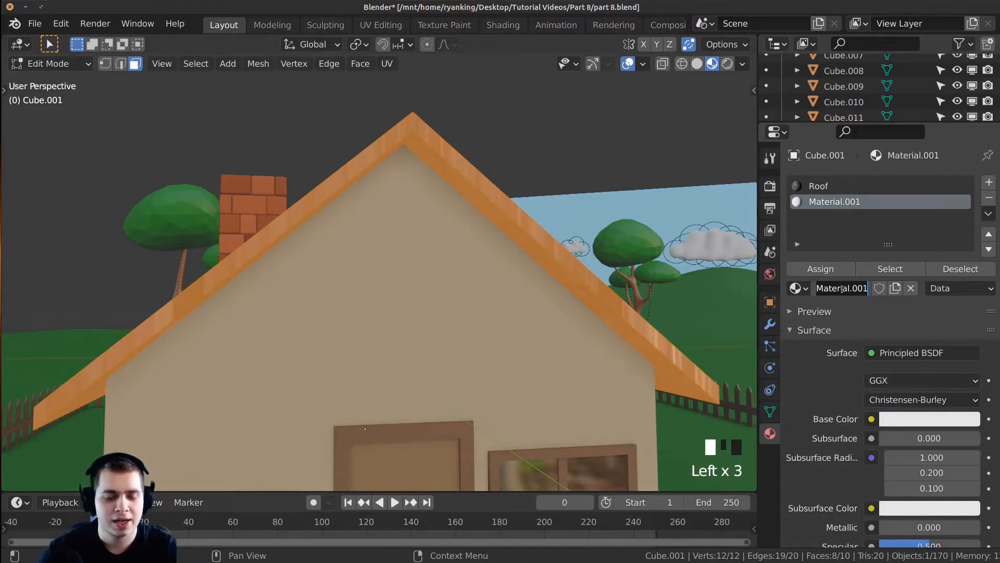
type("Roof")
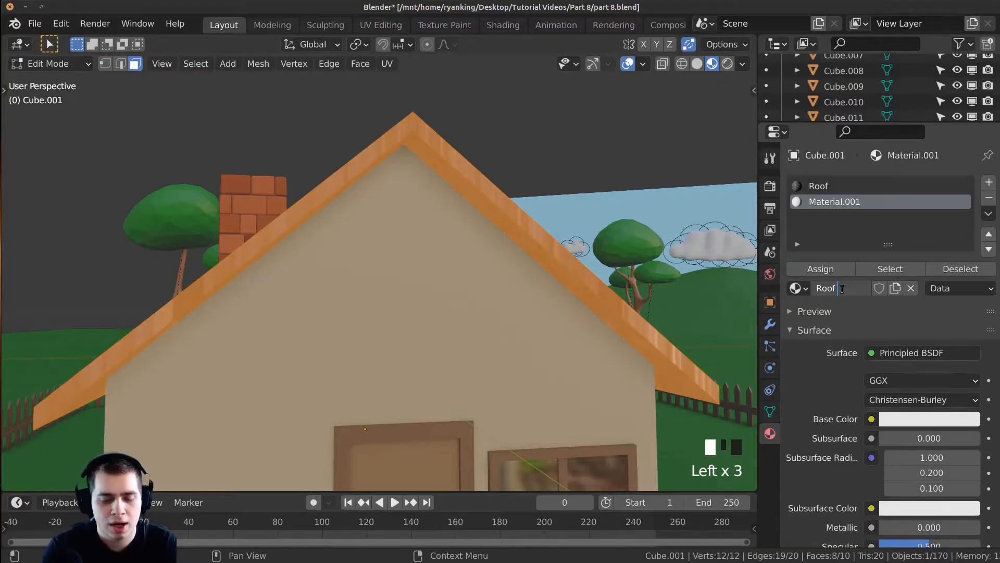
type(" 2")
key("Return")
Assign the Roof 2 material to the selected roof edge and underside faces, and return to Object Mode
middle_click_drag(385, 224, 364, 224)
left_click(825, 202)
scroll(330, 331, "up", 2)
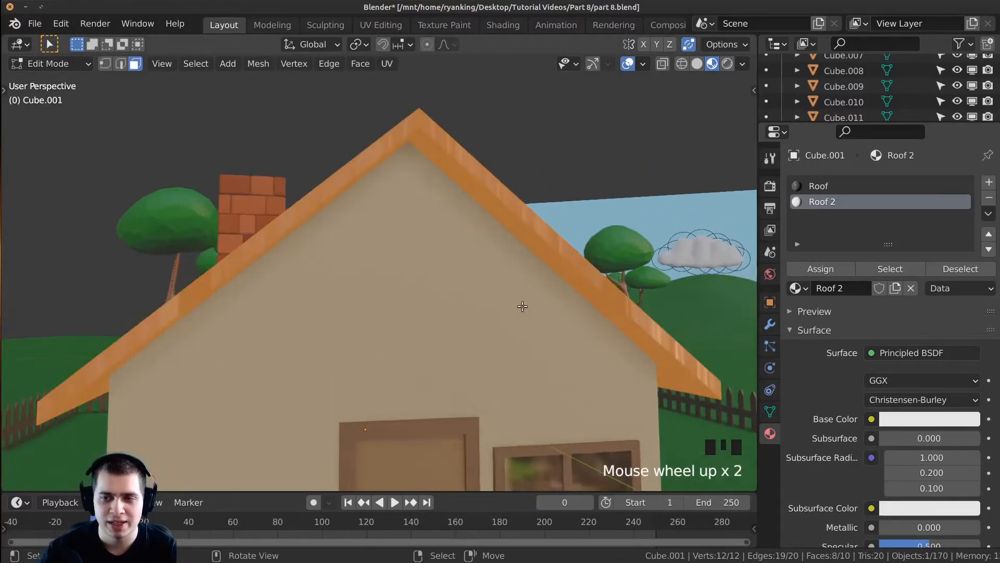
left_click(826, 273)
middle_click_drag(567, 271, 499, 320)
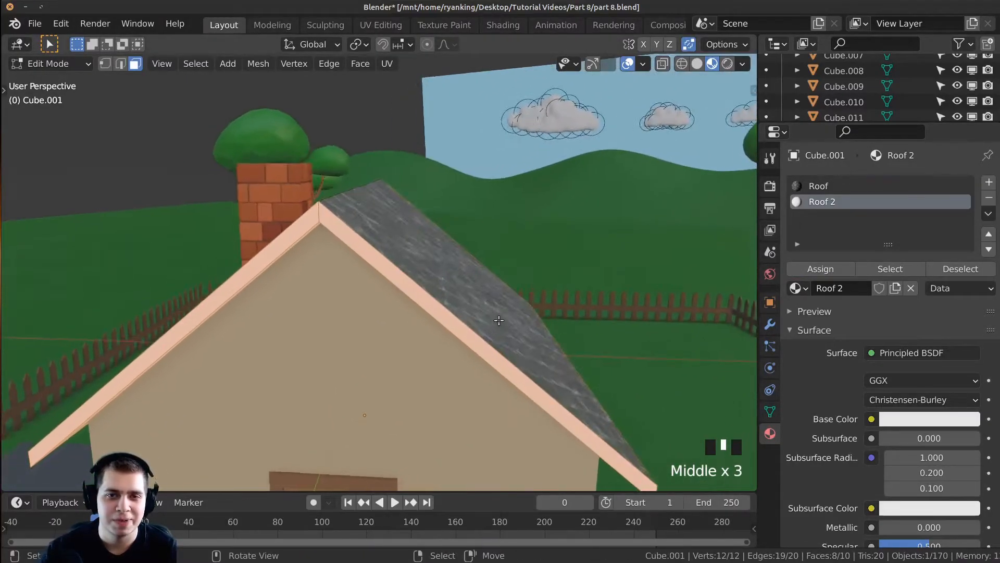
middle_click_drag(502, 253, 500, 266, "shift")
key("Tab")
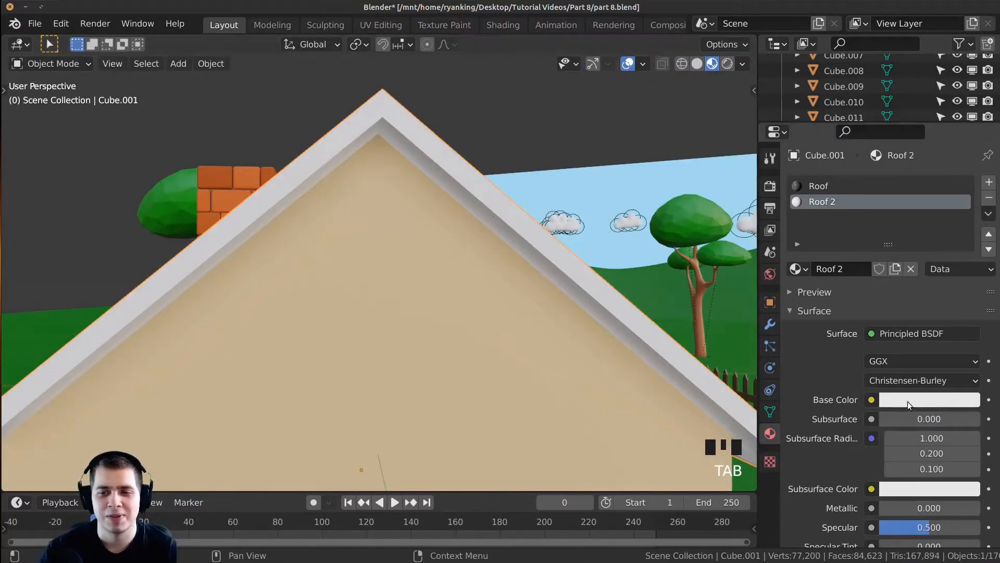
Set the Roof 2 material's base color to a dark bluish grey that matches the tiles in the rendered camera view
left_click(907, 402)
left_click_drag(967, 230, 967, 256)
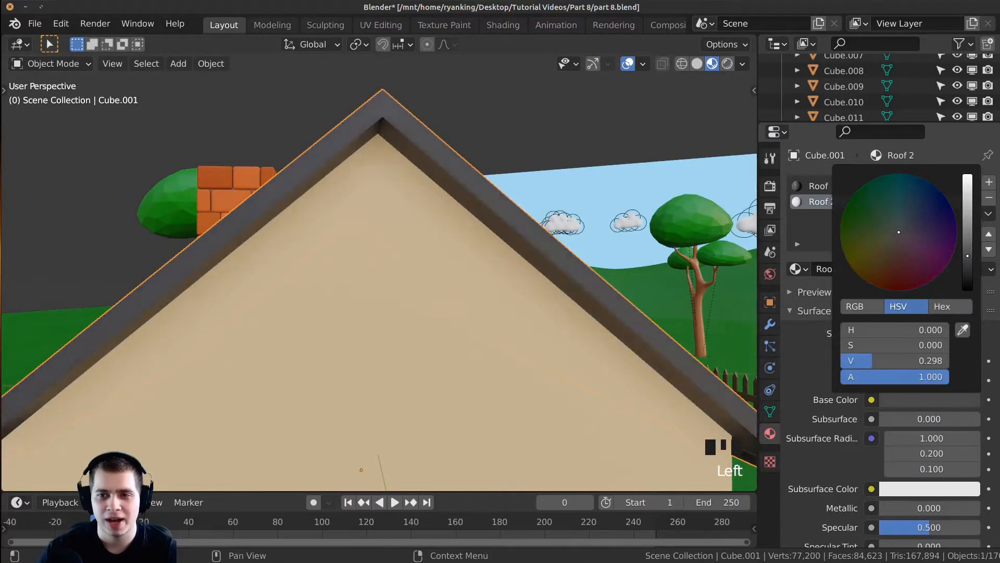
left_click(898, 227)
middle_click_drag(485, 260, 544, 279)
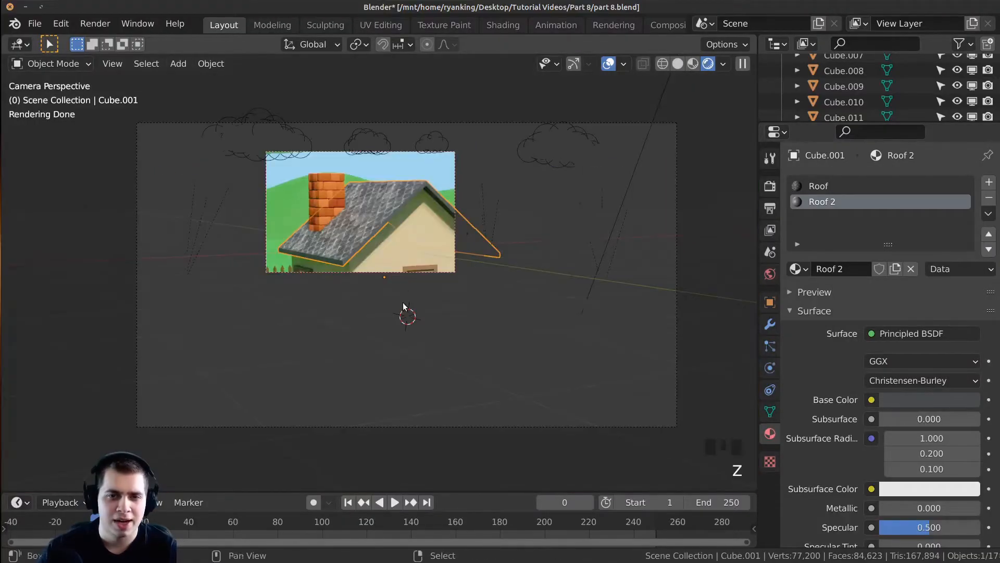
scroll(415, 205, "up", 5)
scroll(414, 206, "up", 2)
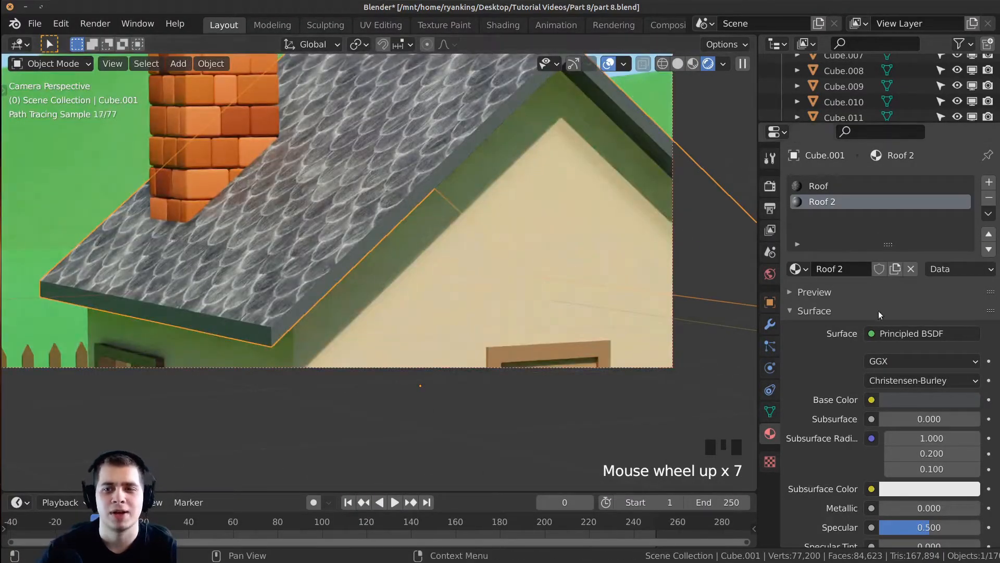
left_click(914, 398)
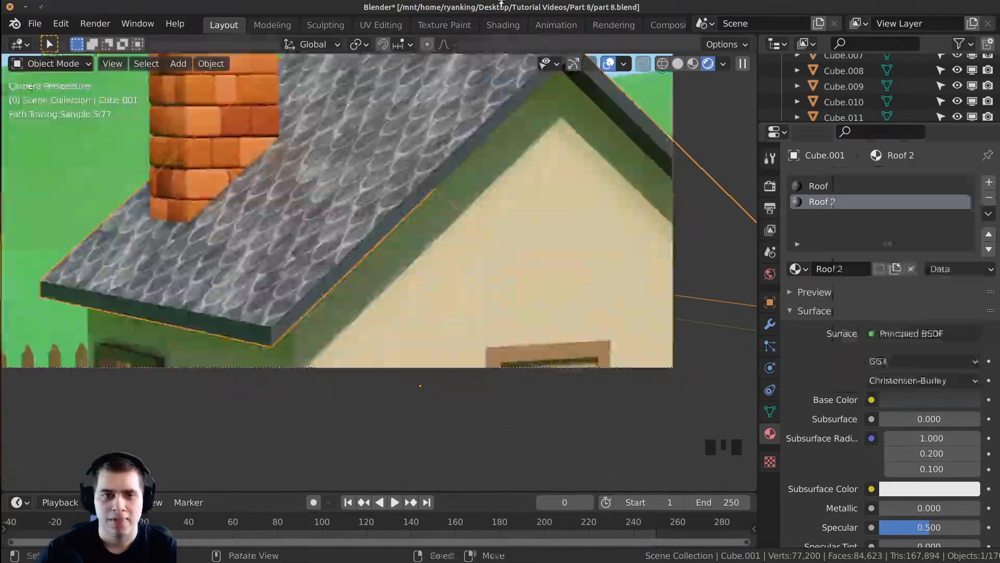
Set the Roof 2 material's roughness to 0.7
scroll(443, 423, "down", 2)
scroll(925, 483, "down", 2)
scroll(926, 483, "down", 1)
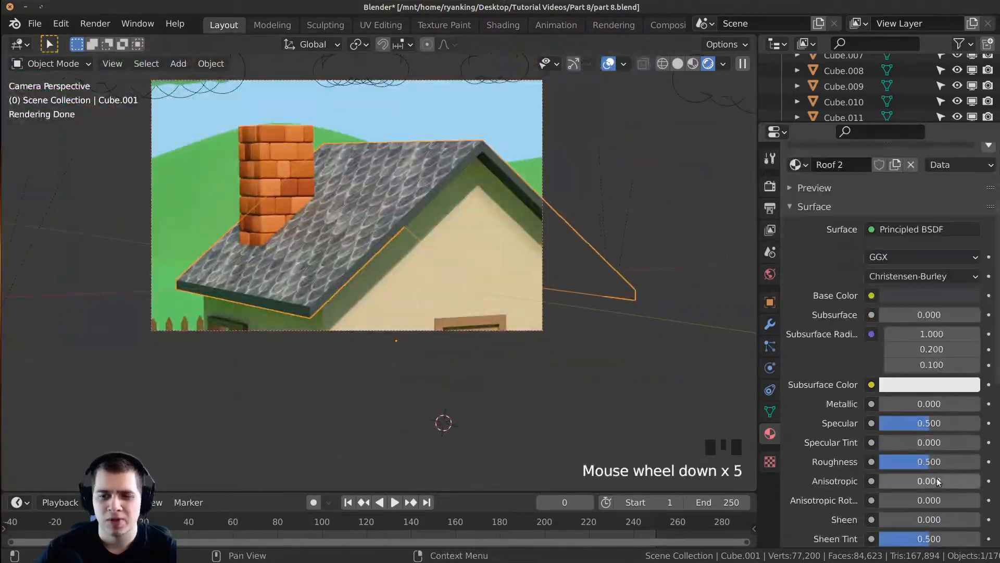
mouse_move(926, 462)
left_mouse_down()
mouse_move(940, 461)
mouse_move(929, 459)
left_mouse_up()
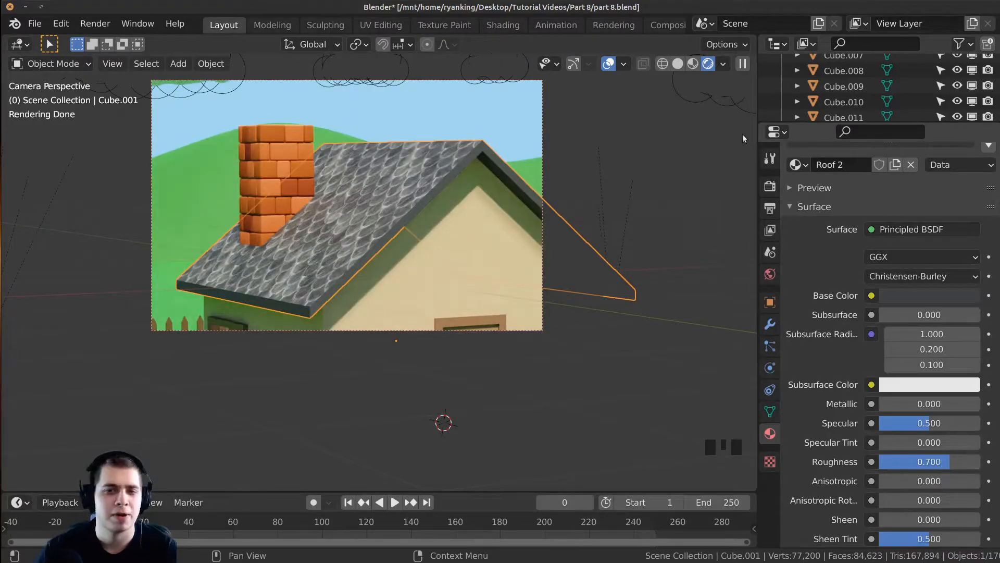
Save the current Blender file
middle_click_drag(427, 292, 376, 288)
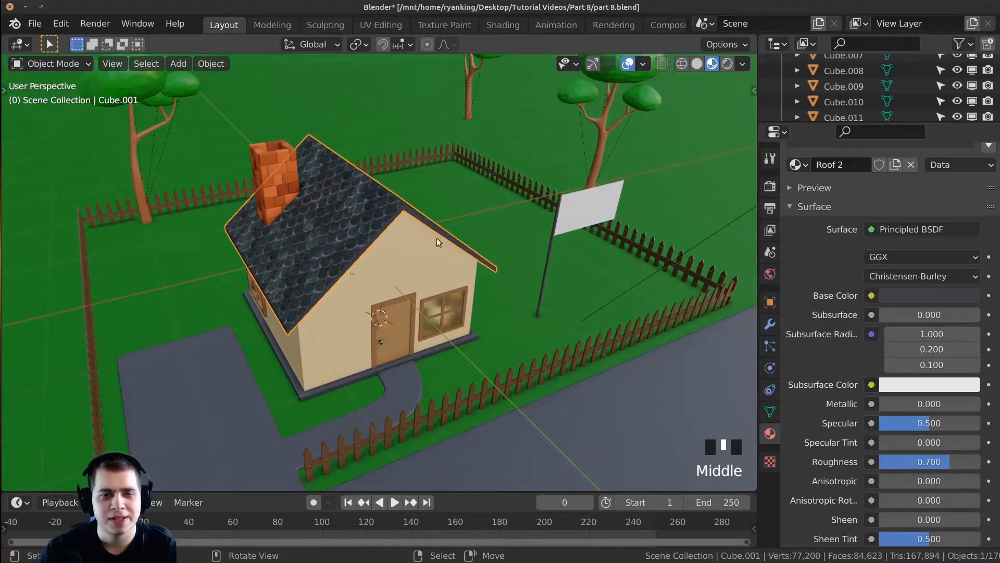
key("ctrl+s")
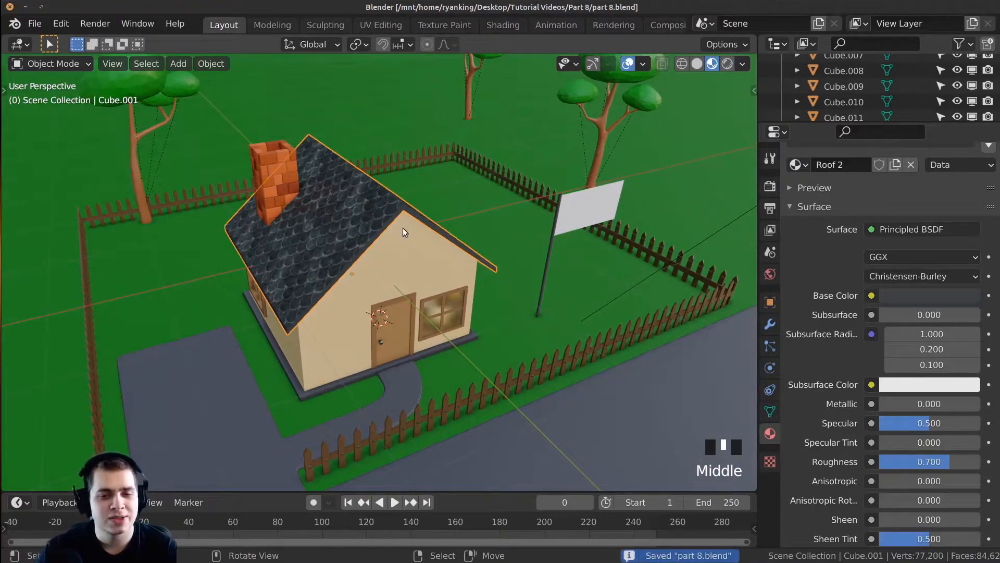
left_click(34, 23)
scroll(348, 262, "down", 2)
Select all faces of the road and driveway mesh and unwrap them from the top view with Project from View, returning to Object Mode
middle_click_drag(349, 261, 379, 388)
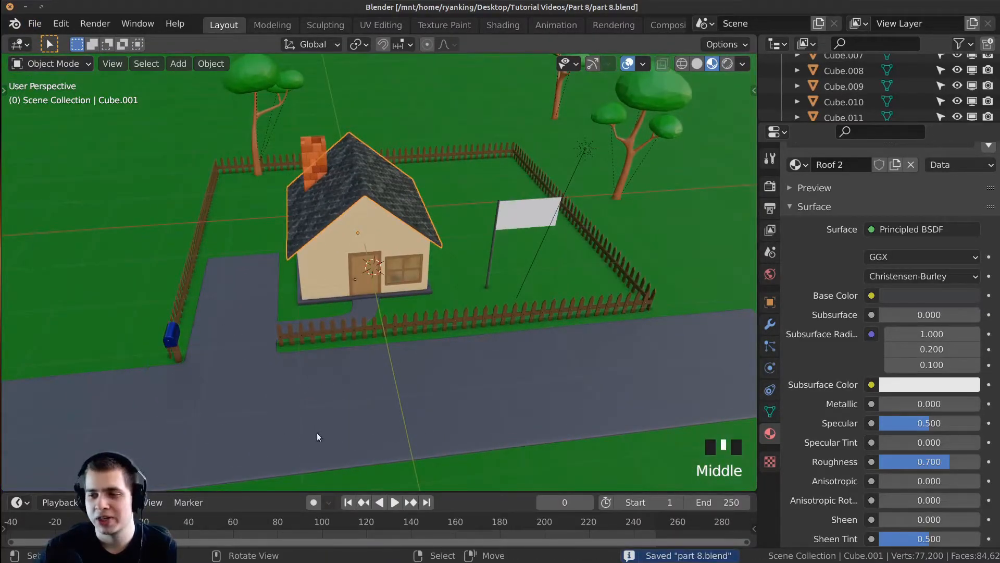
middle_click_drag(411, 430, 411, 381, "shift")
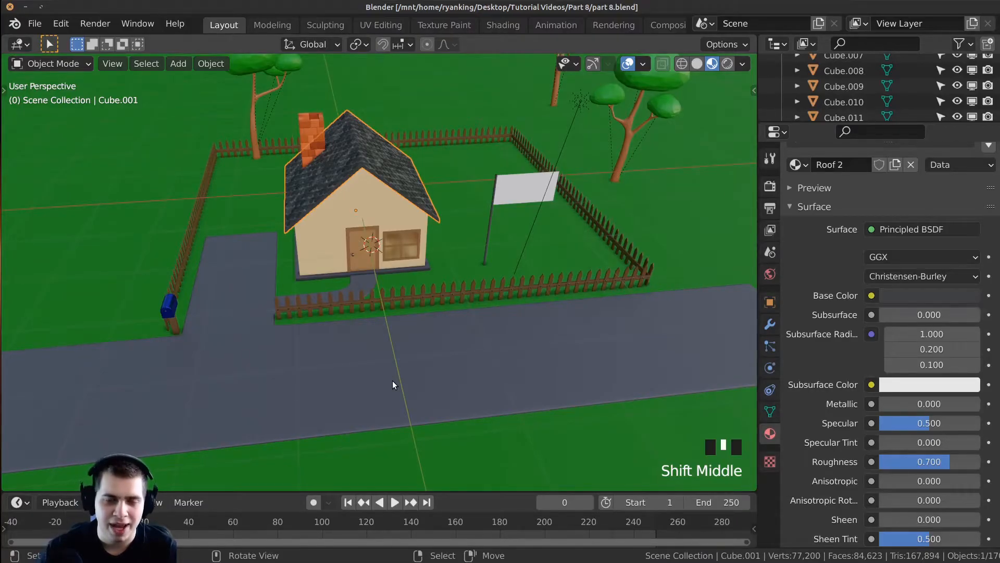
right_click(331, 383)
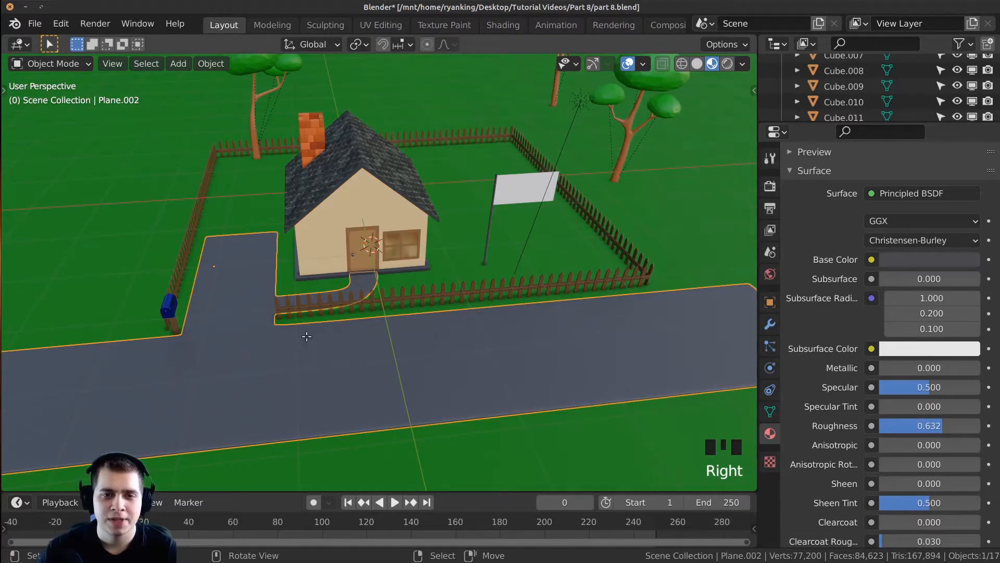
key("Tab")
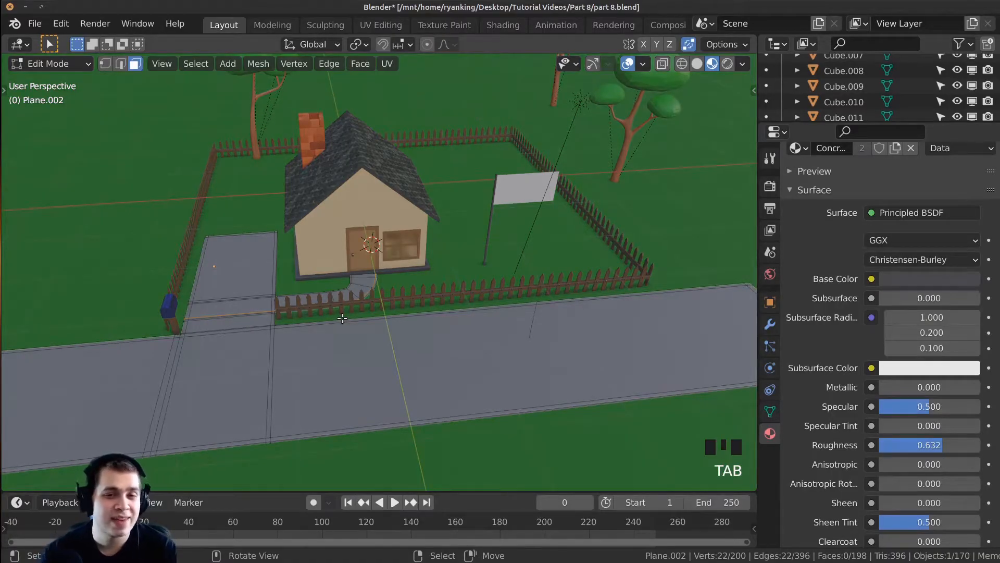
key("KP_7")
key("a")
key("a")
key("a")
middle_click_drag(333, 159, 343, 169, "shift")
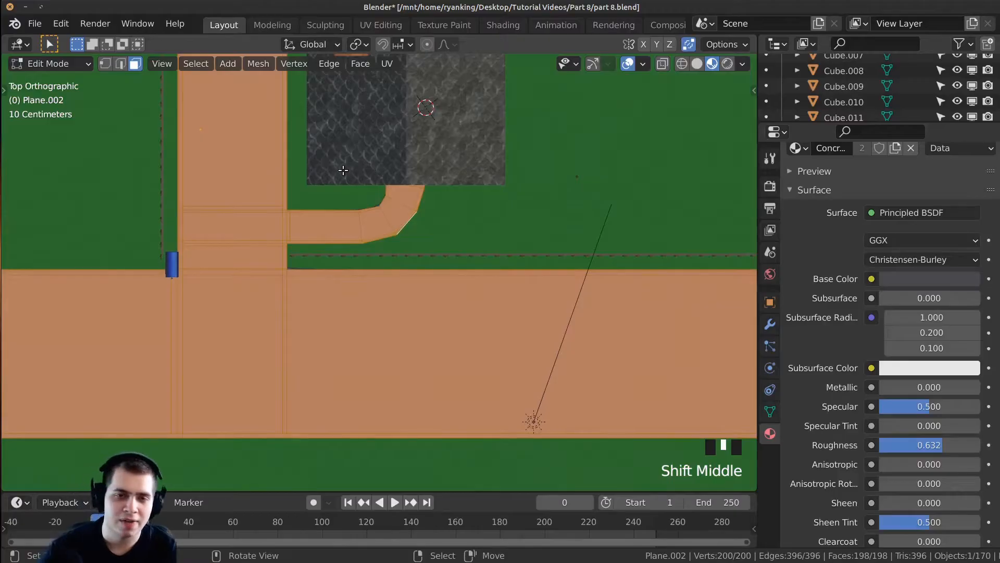
key("KP_7")
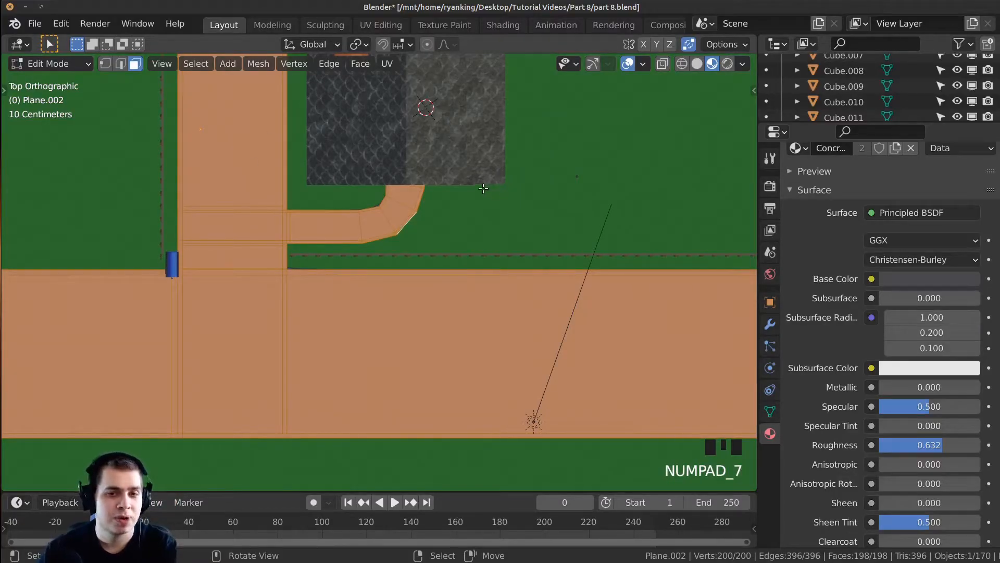
key("u")
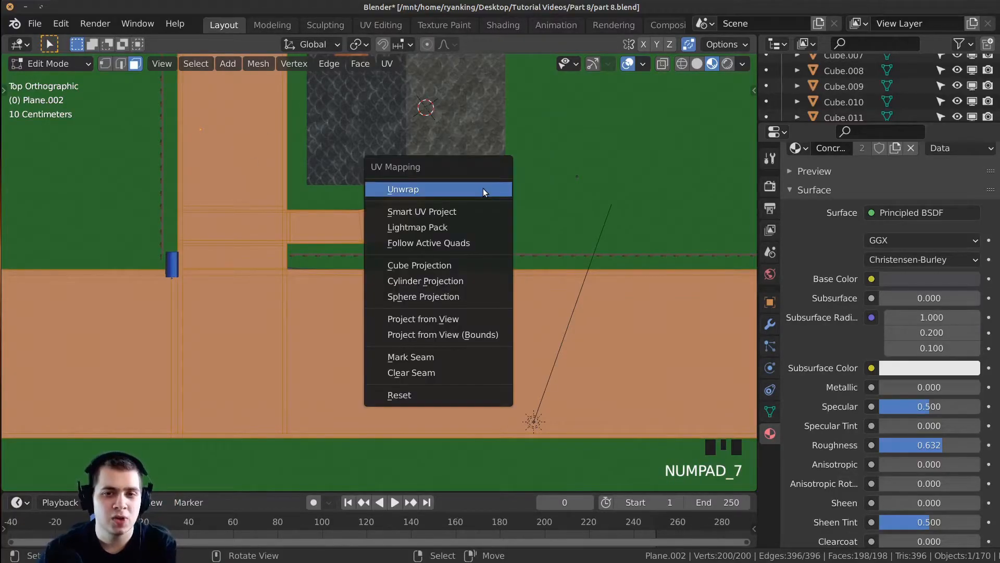
left_click(437, 319)
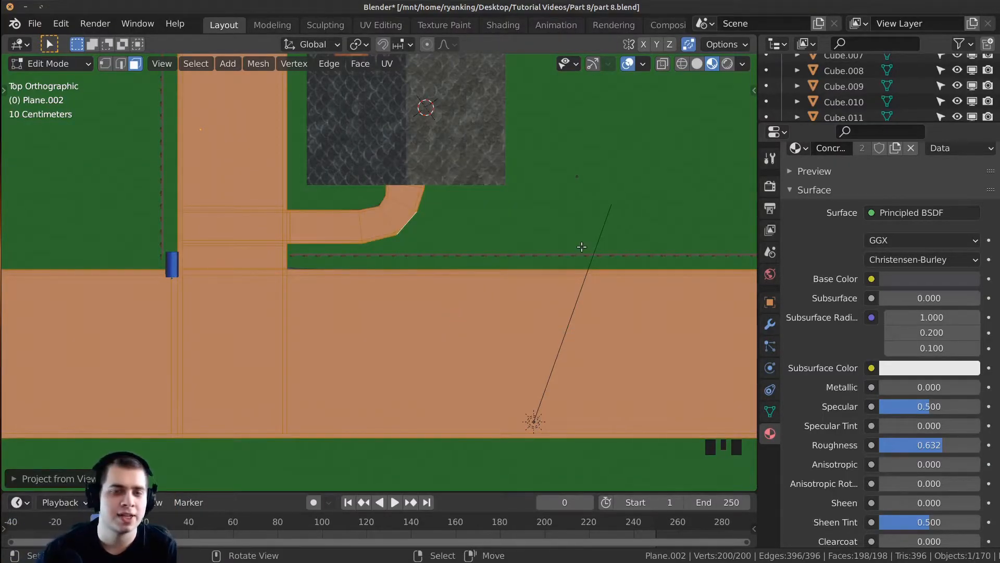
key("Tab")
key("Tab")
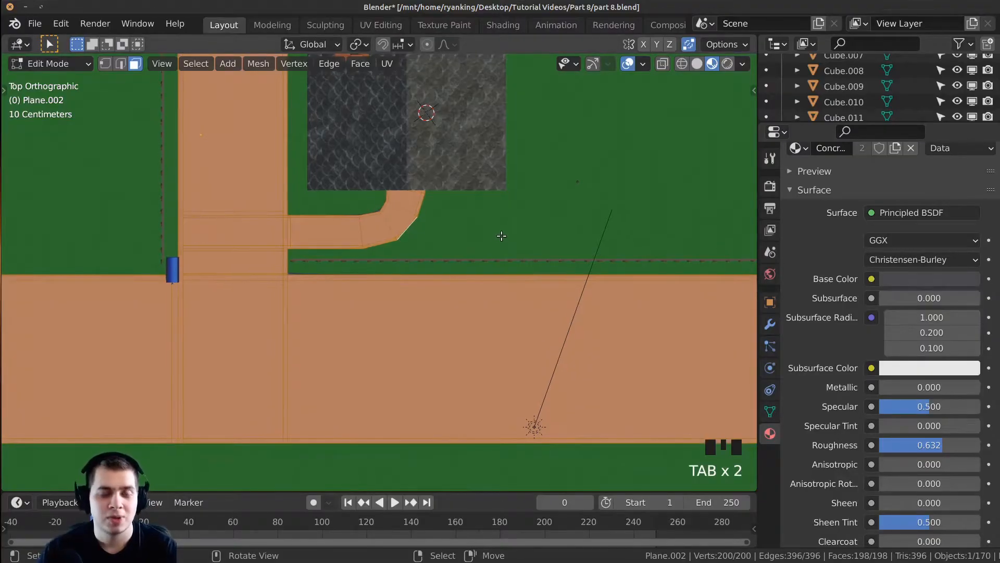
key("Tab")
Switch to the Shading workspace and enlarge the node editor that holds the road's Concrete material
scroll(400, 304, "down", 2)
mouse_move(399, 304)
middle_mouse_down()
mouse_move(424, 259)
mouse_move(351, 305)
mouse_move(377, 292)
mouse_move(394, 314)
middle_mouse_up()
scroll(405, 318, "up", 2)
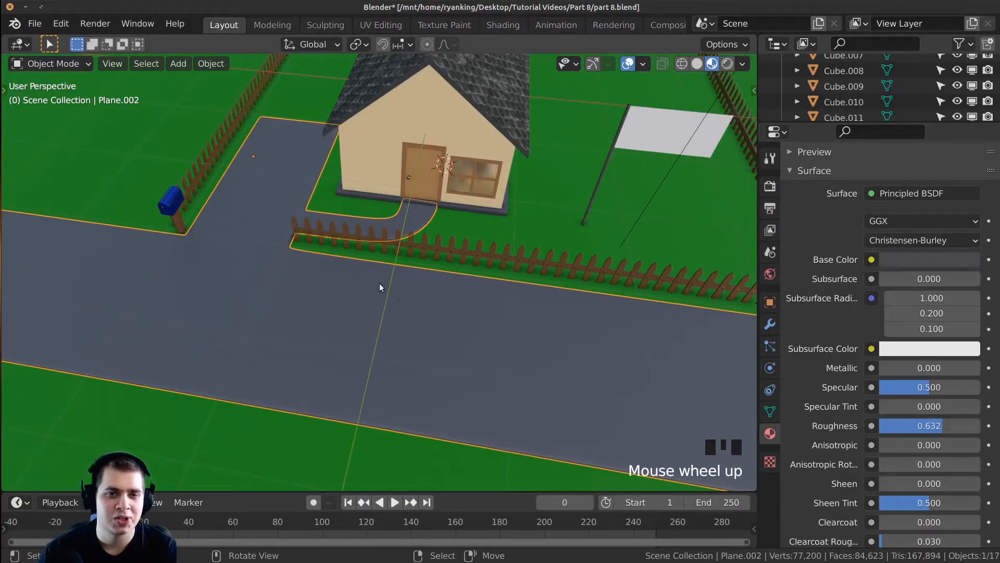
left_click(503, 25)
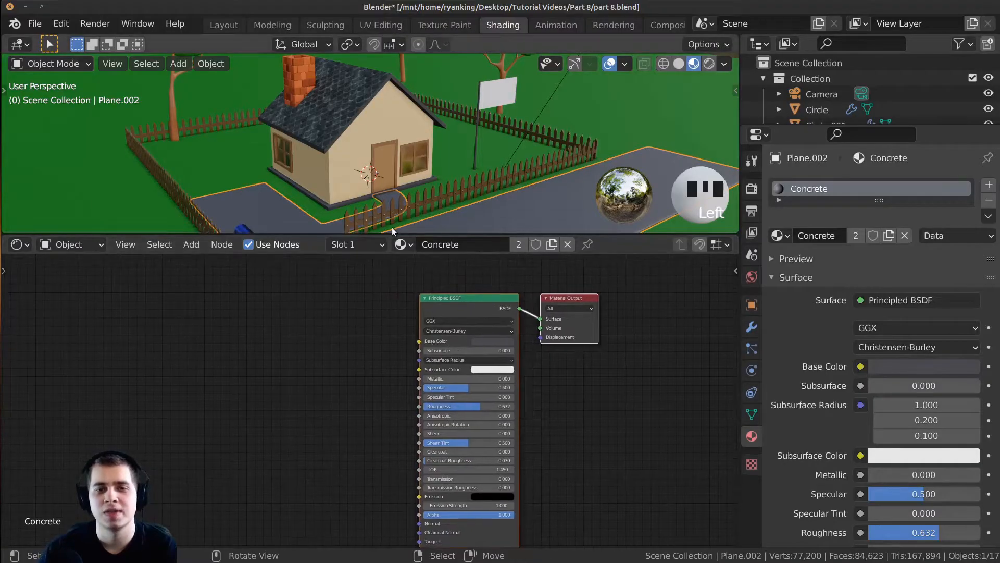
left_click_drag(391, 235, 392, 199)
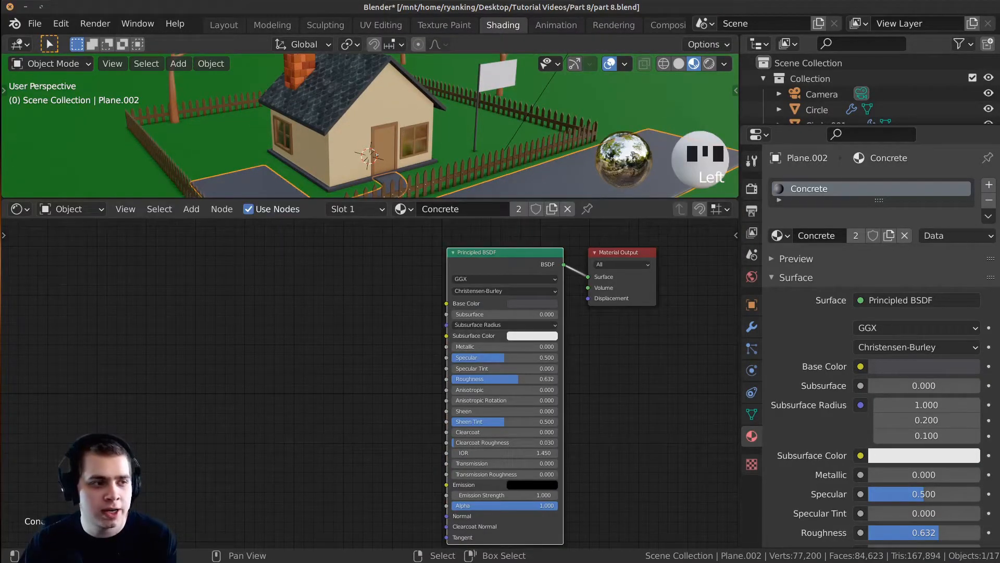
Add the Concrete020_4K_Color.jpg image texture to the Concrete material and connect its color to the Principled BSDF's Base Color
left_click_drag(2, 433, 299, 321)
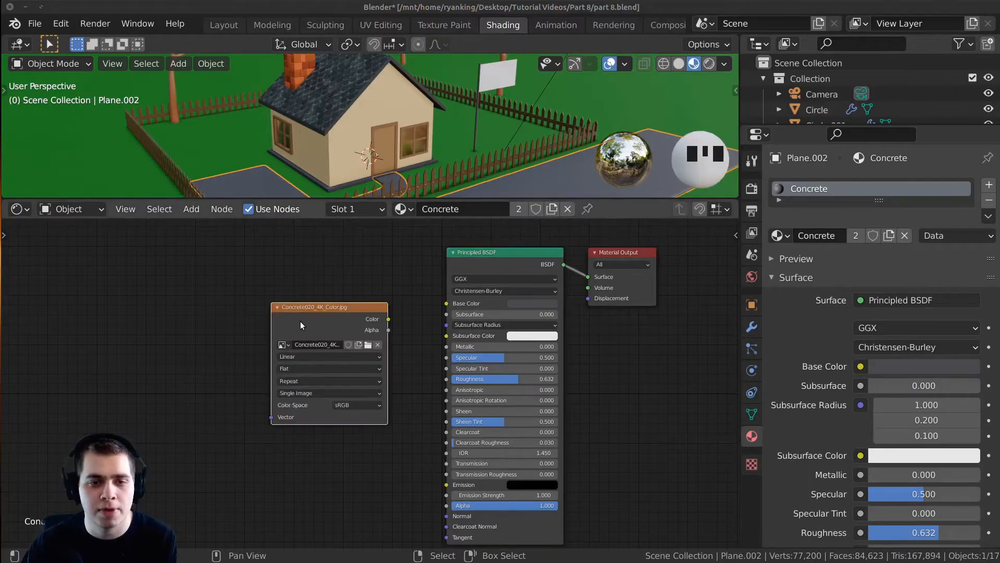
left_click(249, 282)
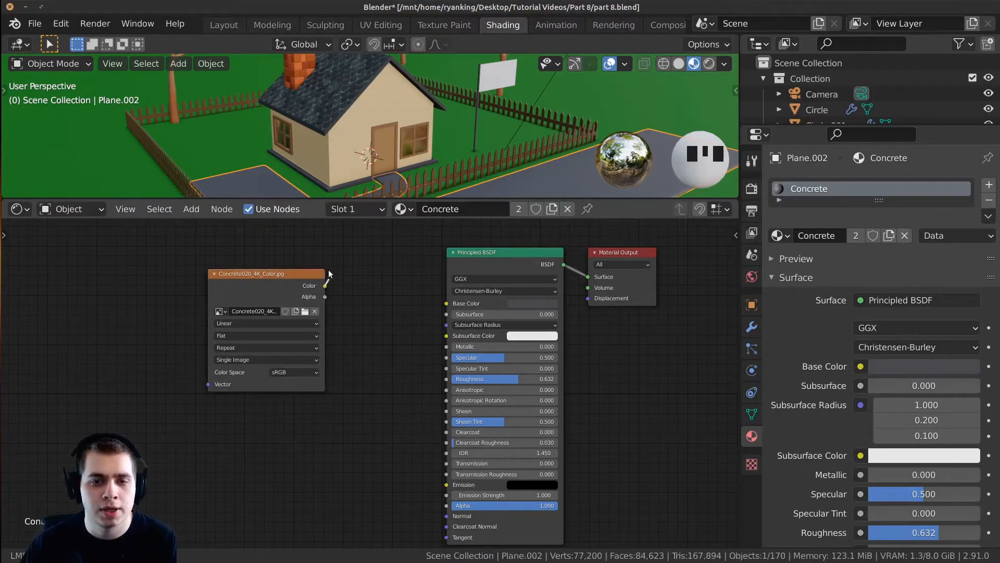
left_click_drag(345, 254, 447, 304)
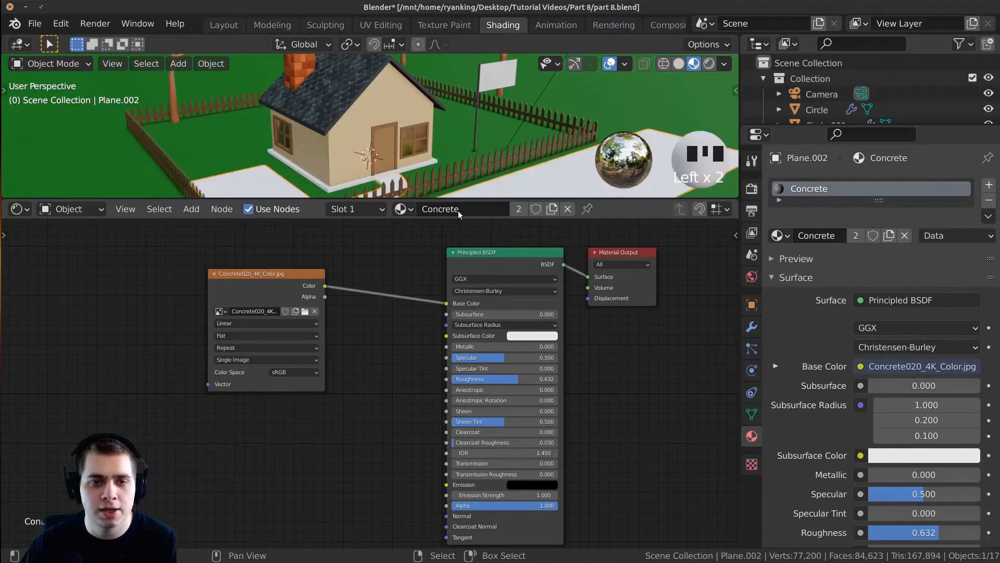
middle_click_drag(451, 164, 393, 117, "shift")
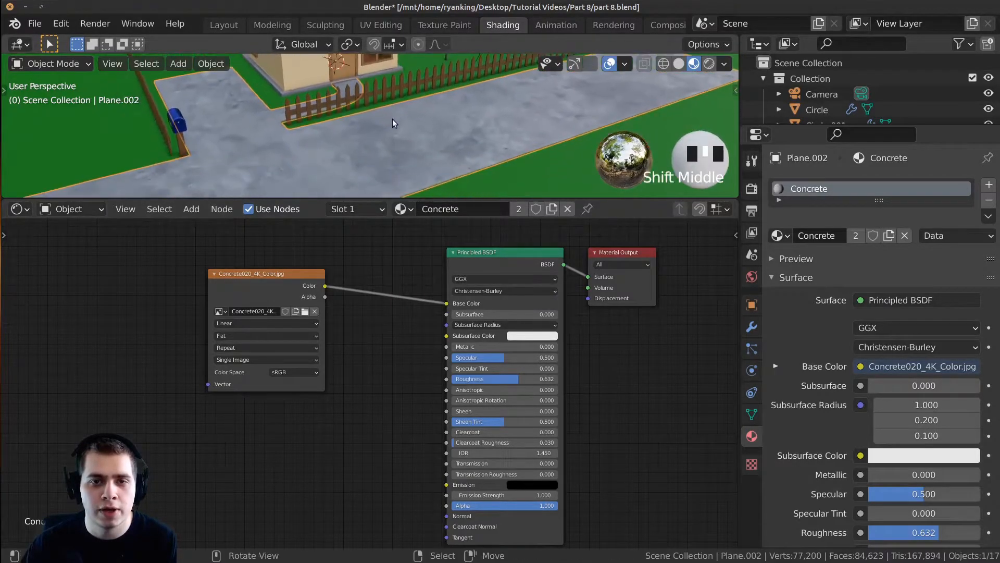
scroll(397, 144, "up", 2)
scroll(397, 144, "down", 1)
scroll(317, 147, "up", 1)
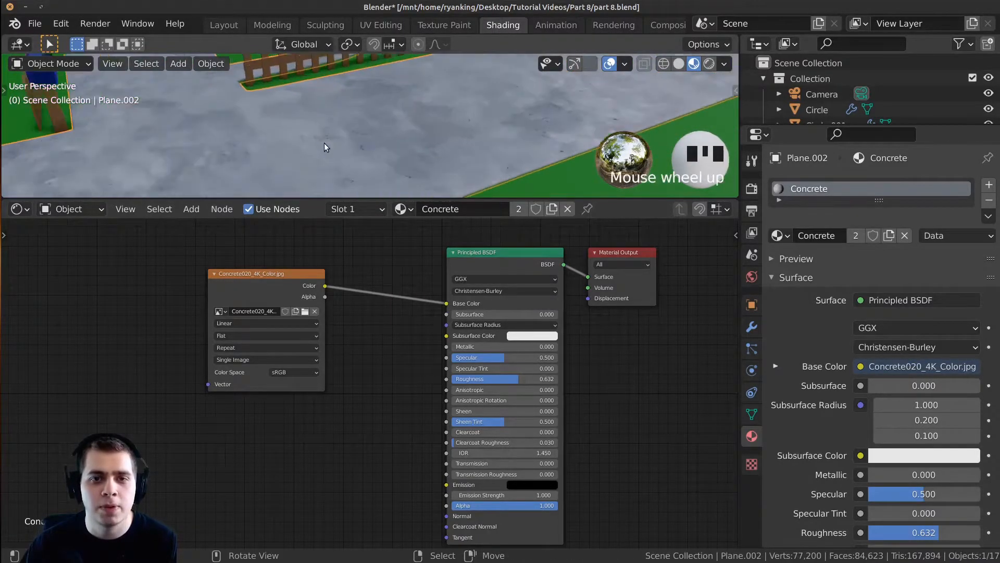
middle_click_drag(317, 164, 334, 172)
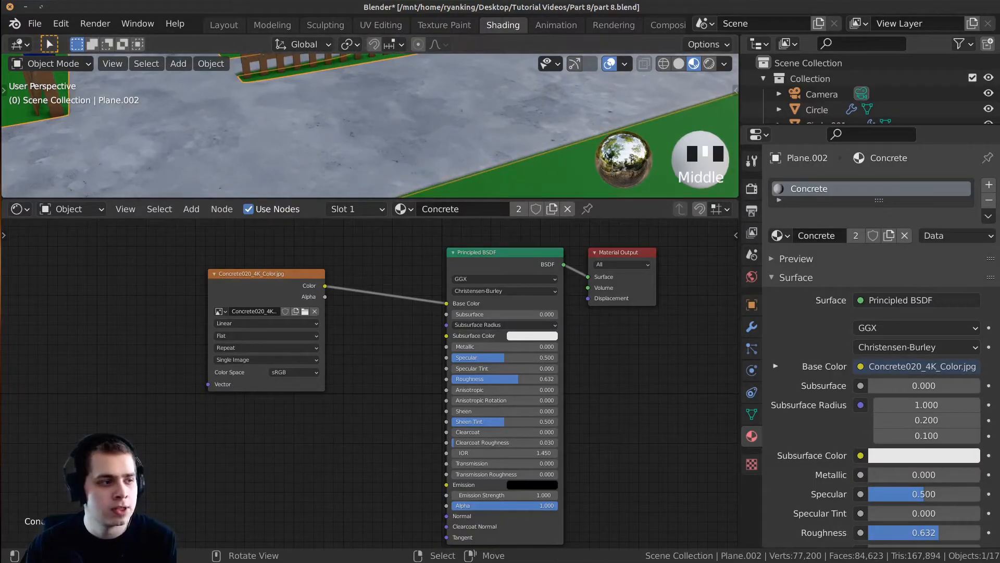
Add the Concrete020_4K_Roughness.jpg and Concrete020_4K_Normal.jpg image textures, placing the roughness node above the normal node
left_click_drag(0, 442, 184, 485)
middle_click_drag(196, 471, 210, 378)
left_click_drag(223, 391, 274, 415)
left_click_drag(0, 365, 191, 398)
middle_click_drag(191, 399, 191, 405)
left_click_drag(192, 404, 205, 374)
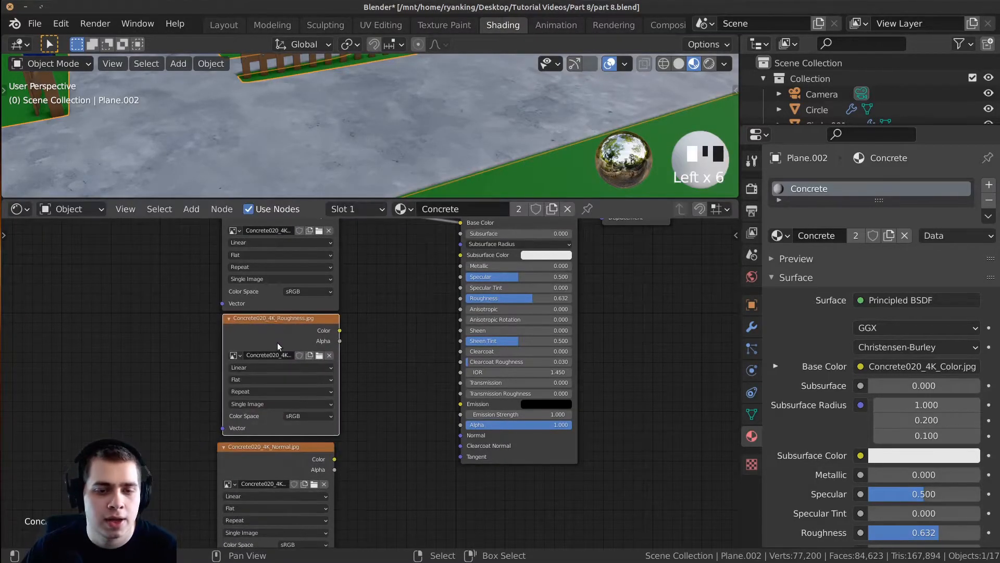
Set the color space of both the roughness and normal image textures to Non-Color
middle_click_drag(279, 346, 299, 276)
scroll(276, 315, "up", 3)
left_click(307, 349)
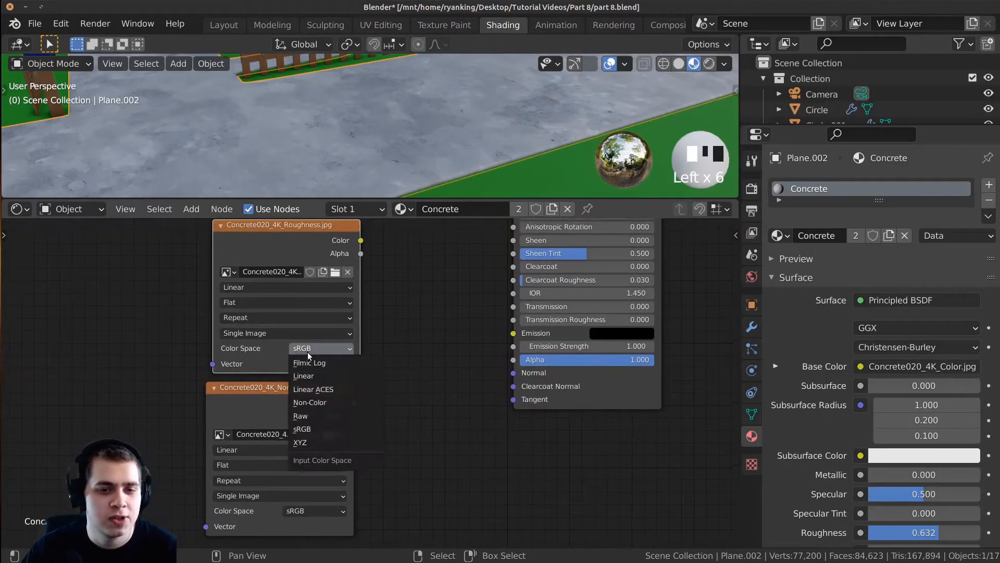
left_click(330, 402)
middle_click_drag(237, 480, 253, 423)
left_click(307, 455)
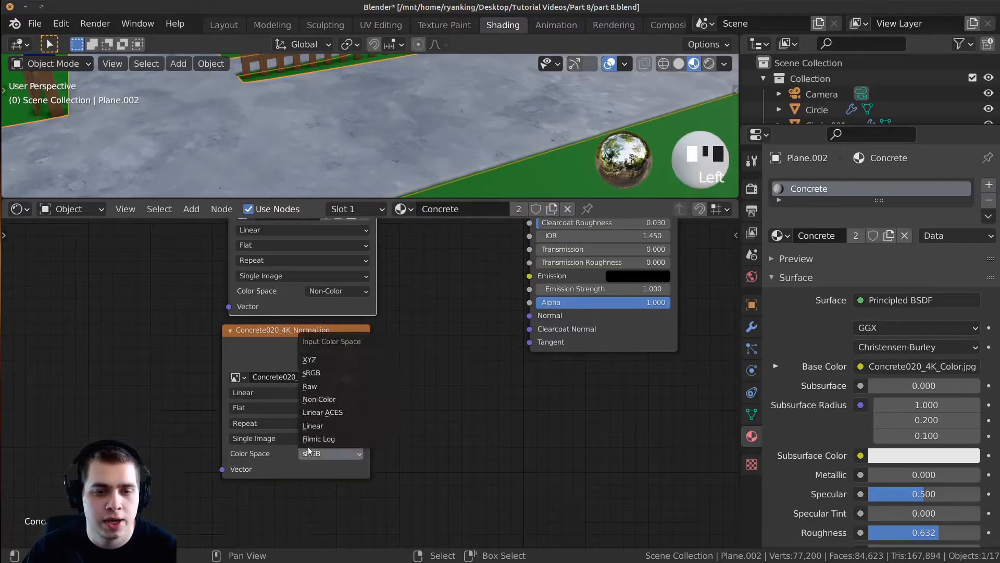
left_click(318, 400)
Rearrange the color and roughness image nodes, leaving the color image's color space at sRGB
scroll(324, 292, "down", 1)
middle_click_drag(324, 292, 317, 472)
left_click_drag(301, 266, 267, 254)
middle_click_drag(277, 335, 287, 341)
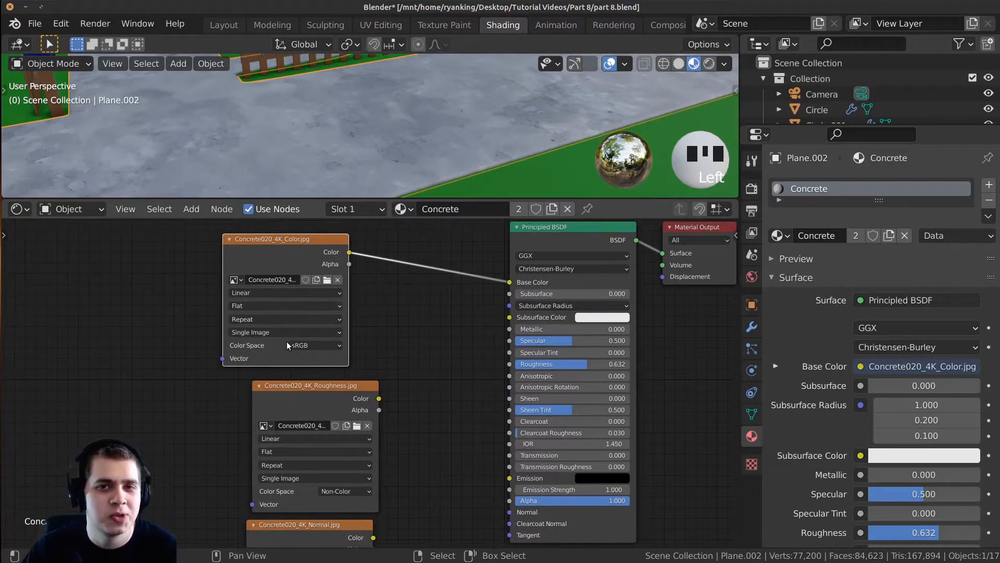
left_click_drag(316, 459, 305, 456)
left_click(306, 345)
left_click(308, 346)
Connect the roughness image's color to Roughness and the normal image's color to Normal on the Principled BSDF
scroll(343, 387, "up", 1)
middle_click_drag(342, 386, 310, 352)
left_click_drag(337, 363, 490, 329)
scroll(342, 437, "down", 4, "shift")
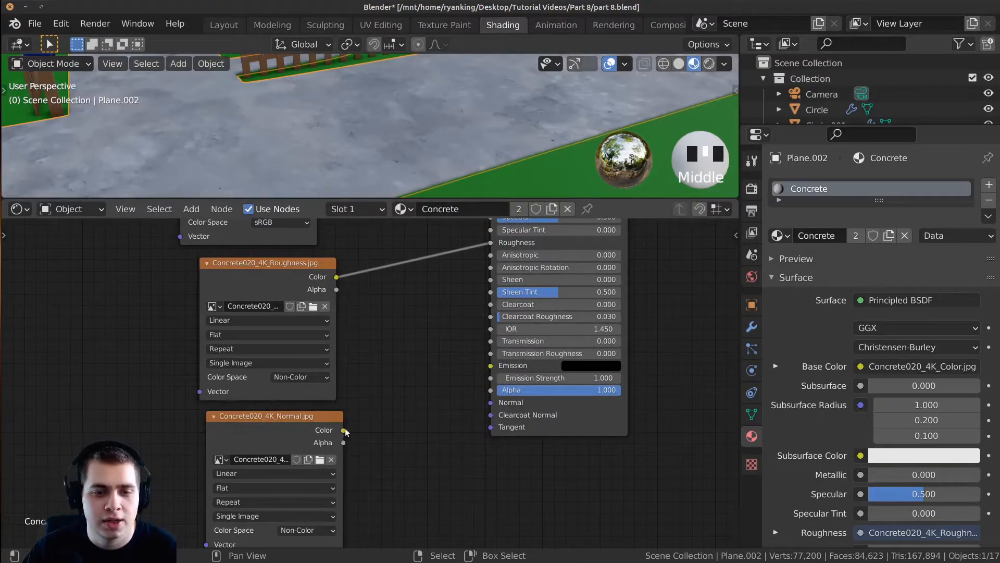
left_click_drag(344, 430, 490, 402)
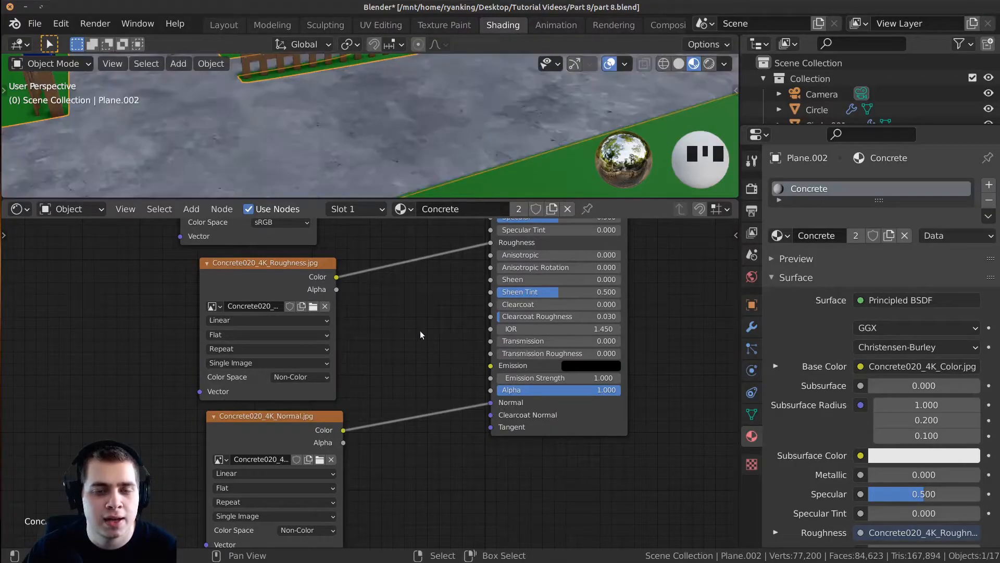
Insert a Normal Map node between the normal image texture and the Principled BSDF's Normal input
key("shift+a")
left_click(412, 315)
type("n")
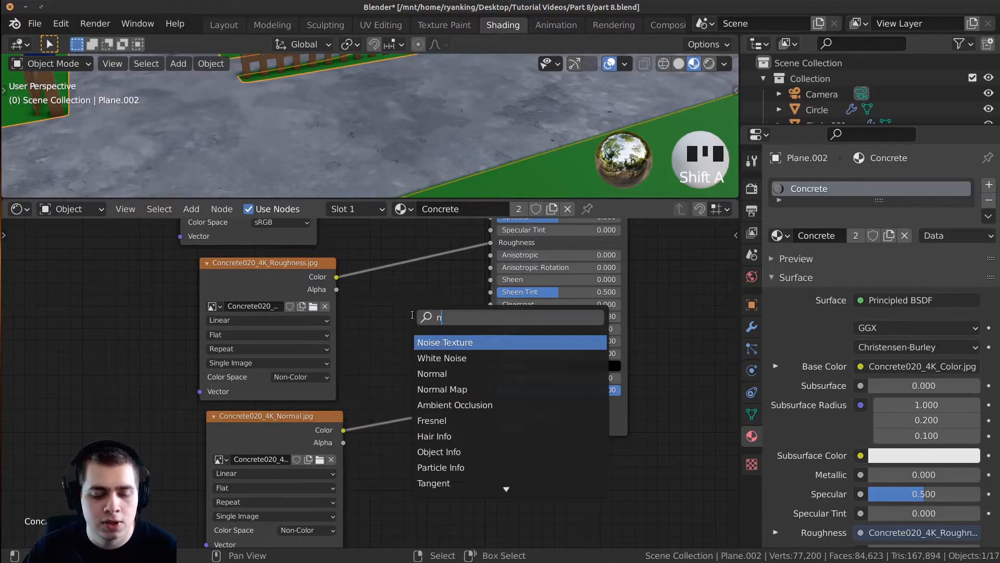
type("or")
key("Down")
key("Return")
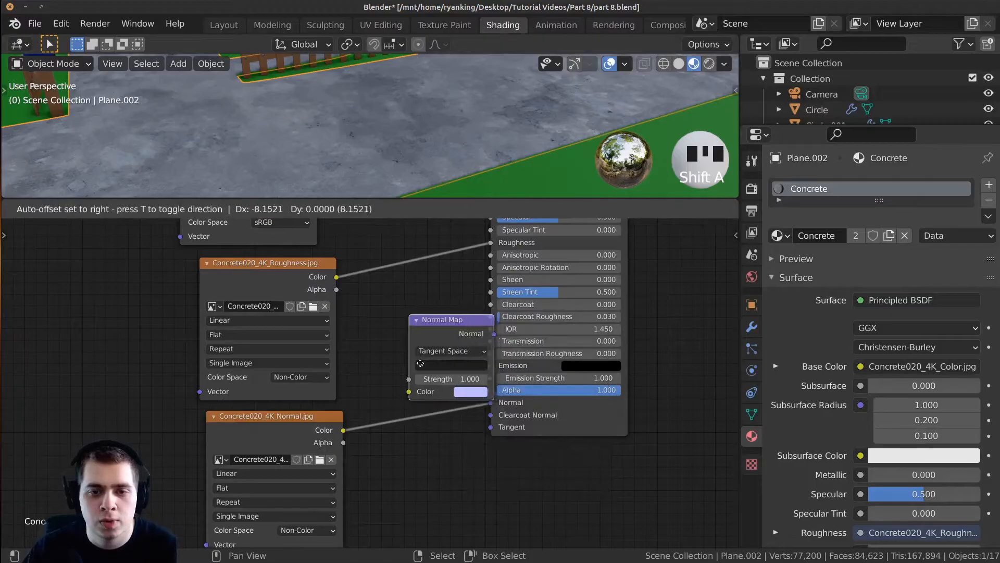
left_click(412, 426)
left_click_drag(421, 388, 417, 394)
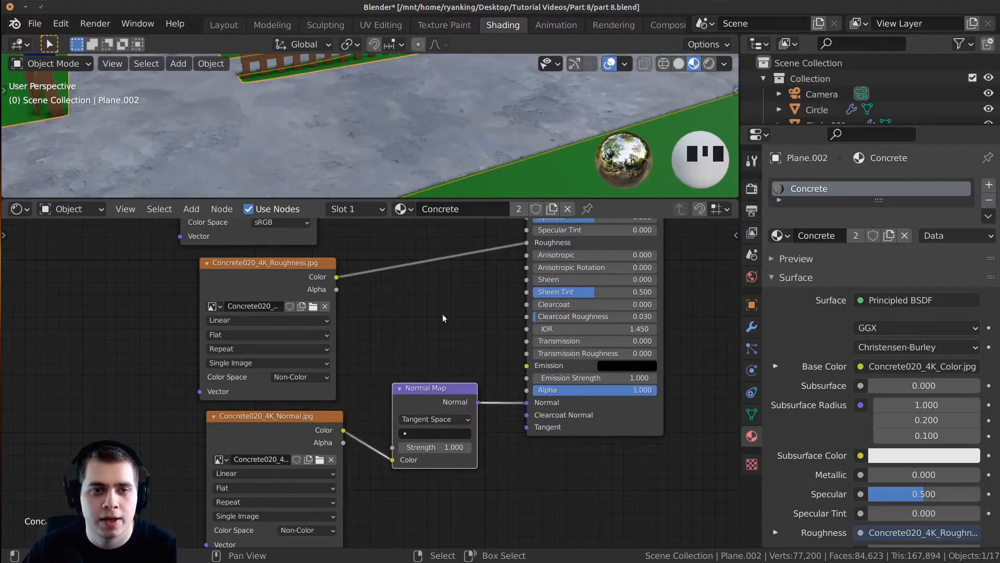
Delete the Normal Map node and the three concrete image texture nodes, leaving only the Principled BSDF and Material Output
scroll(400, 332, "down", 4)
middle_click_drag(396, 333, 385, 427)
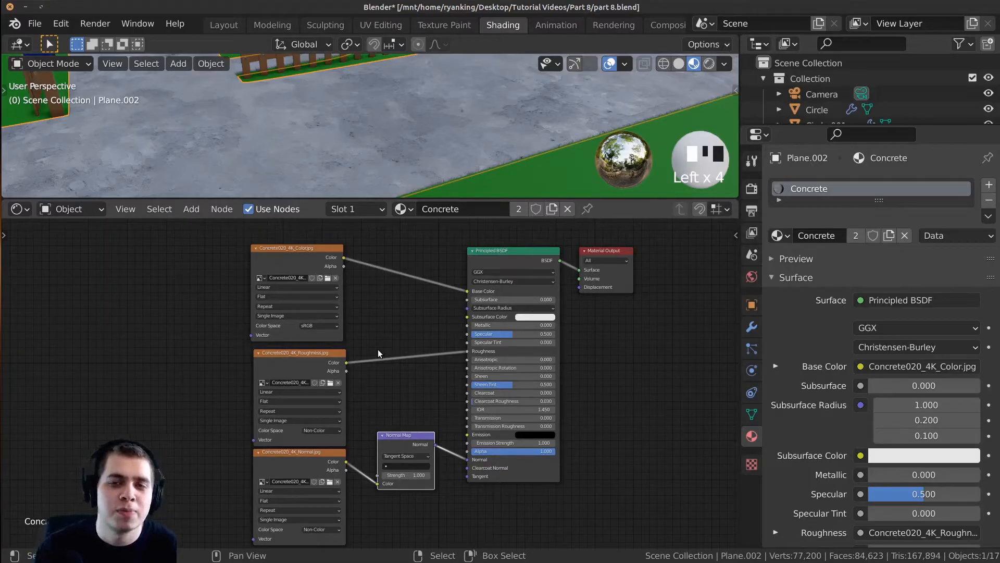
scroll(418, 320, "down", 1)
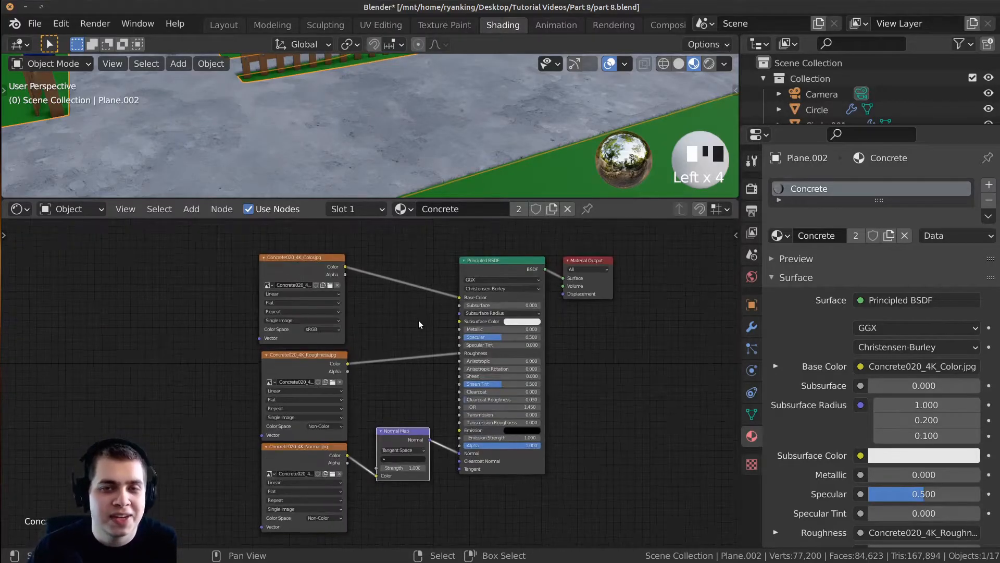
scroll(410, 326, "up", 1)
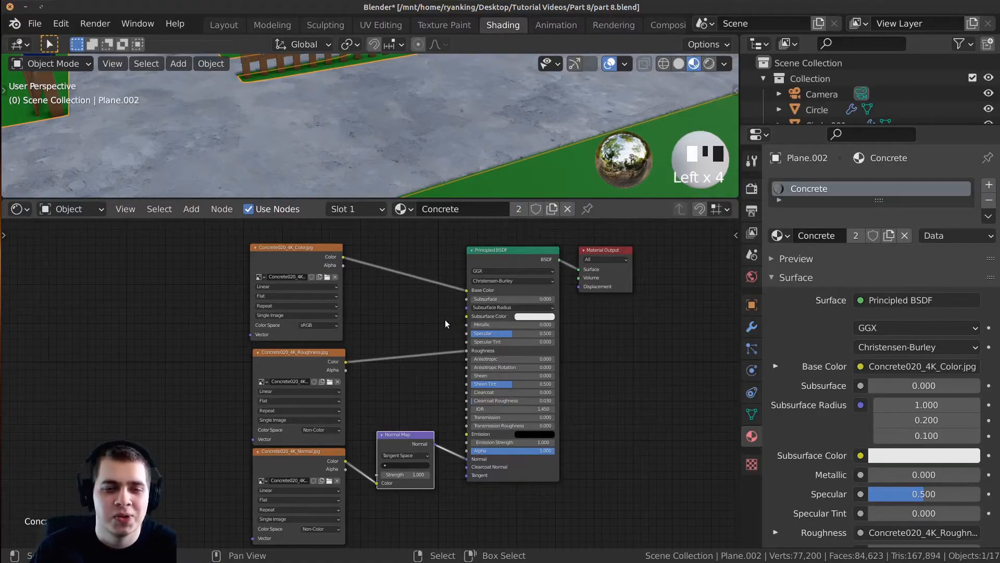
key("x")
left_click(303, 453)
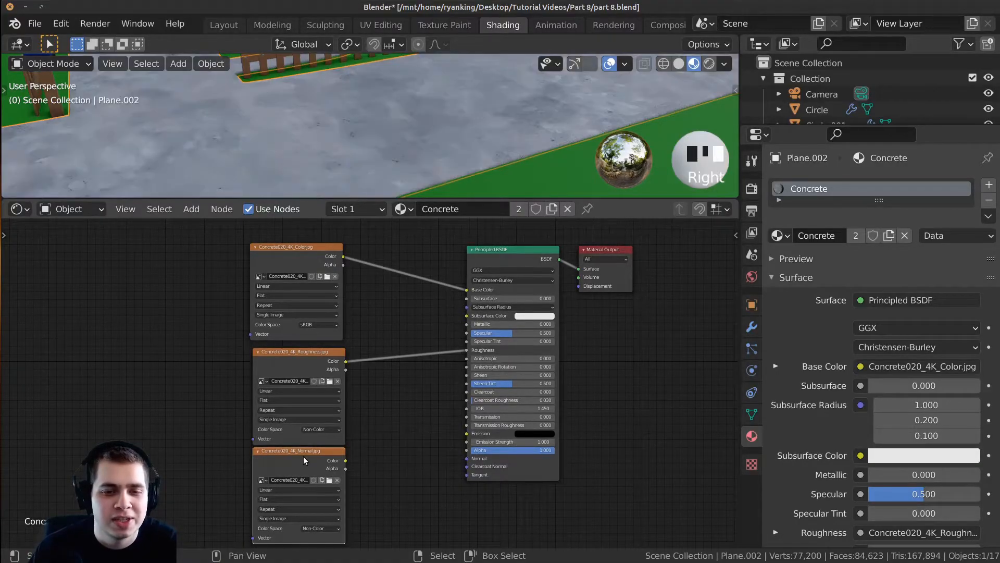
key("x")
left_click(276, 360)
key("x")
left_click(291, 263)
key("x")
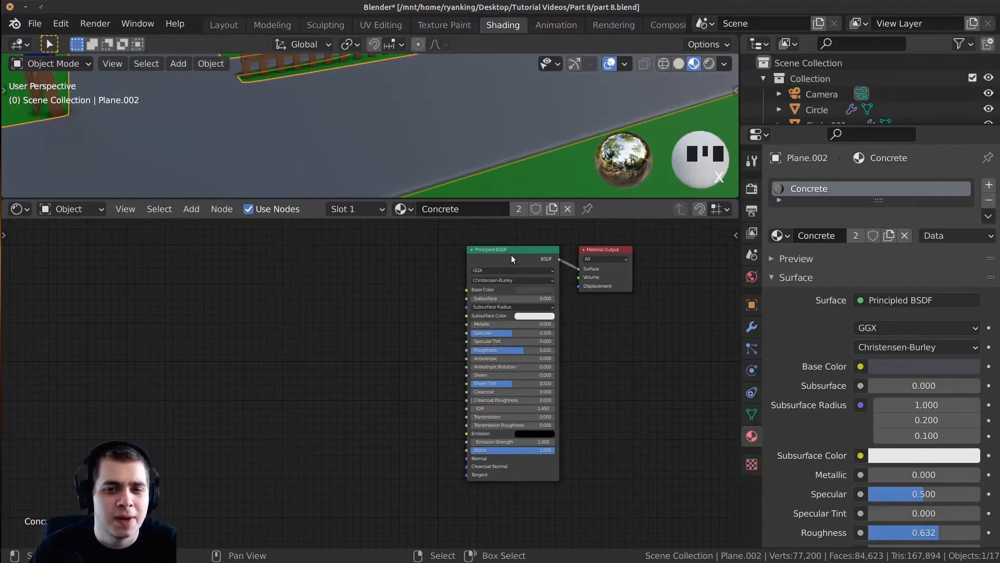
Generate a Node Wrangler Principled Texture Setup on the Principled BSDF from the Concrete020_4K color, normal and roughness images
scroll(428, 299, "up", 2)
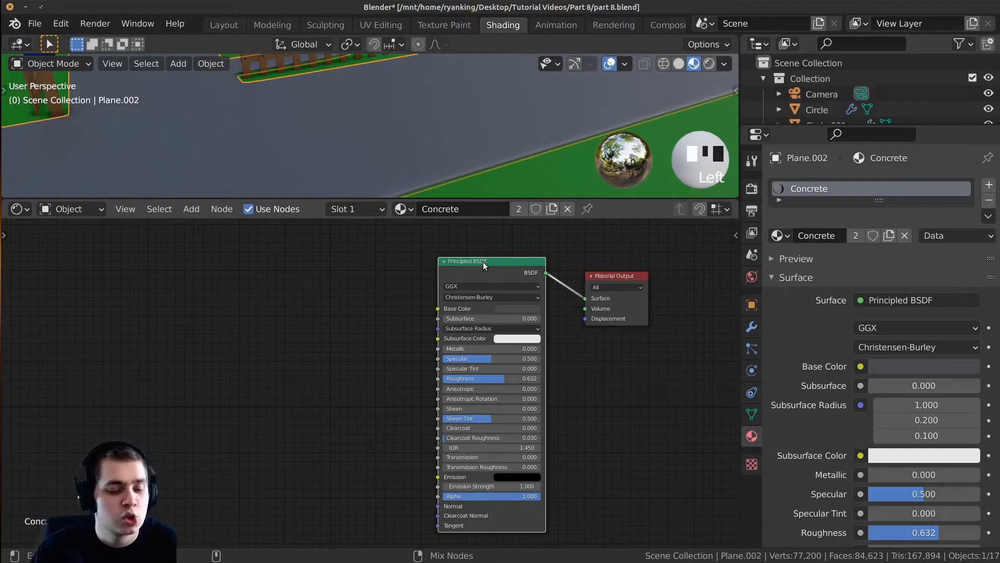
key("ctrl+shift+t")
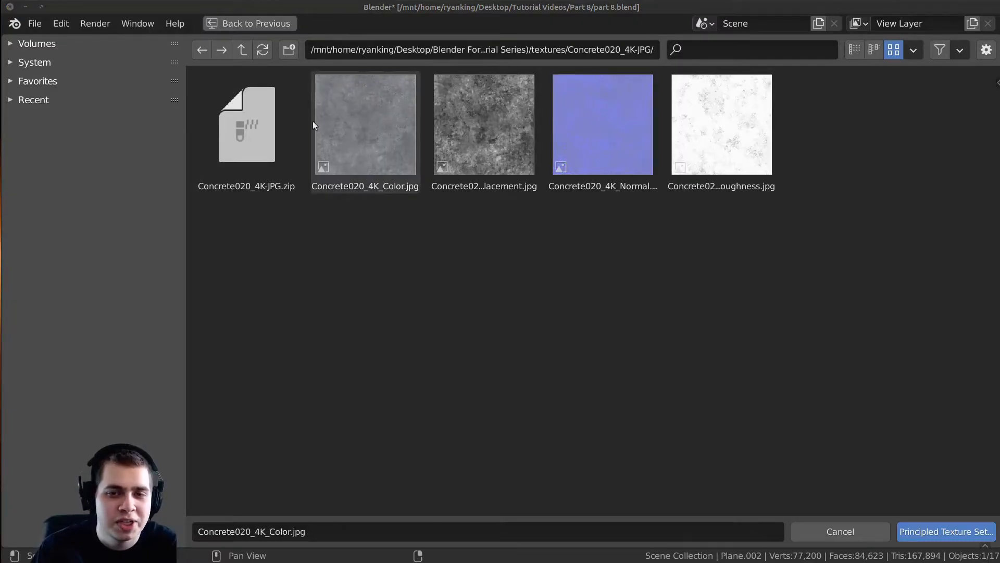
left_click(362, 110)
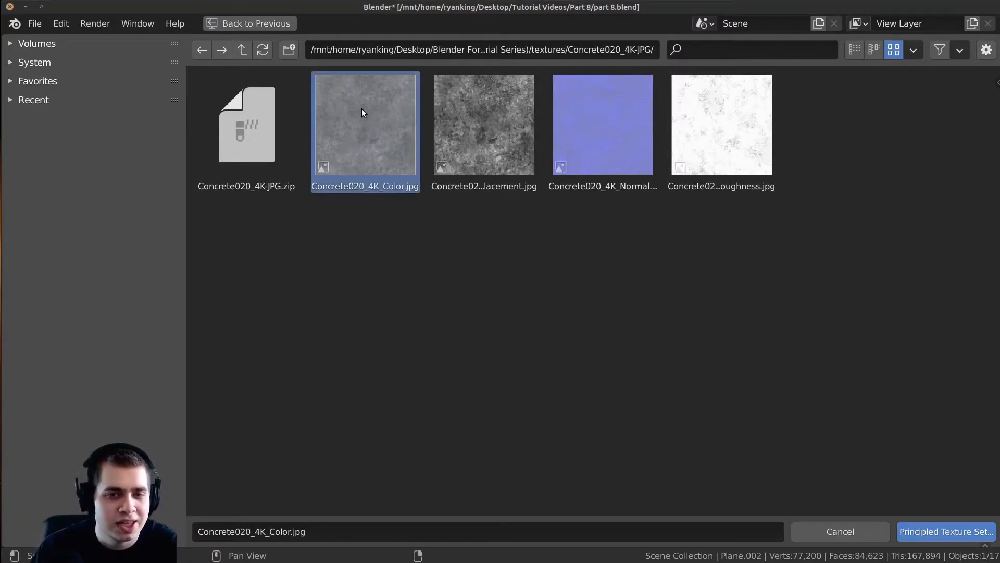
left_click(605, 138, "ctrl")
left_click(675, 143, "ctrl")
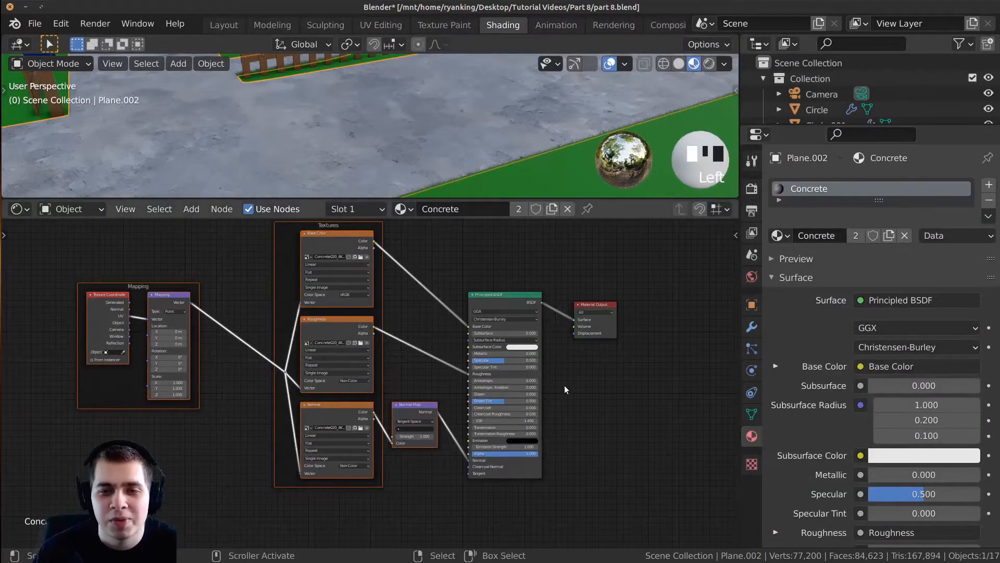
scroll(536, 380, "down", 4)
middle_click_drag(505, 375, 517, 387)
scroll(381, 272, "up", 2)
scroll(382, 275, "up", 1)
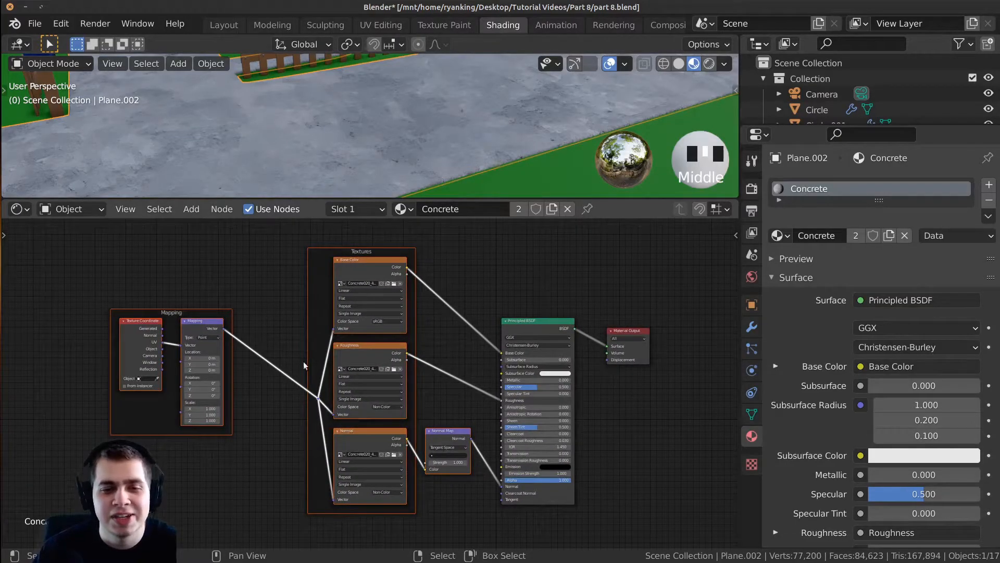
Delete the Mapping and Texture Coordinate nodes together with the reroute point feeding the three image textures
left_click(307, 304)
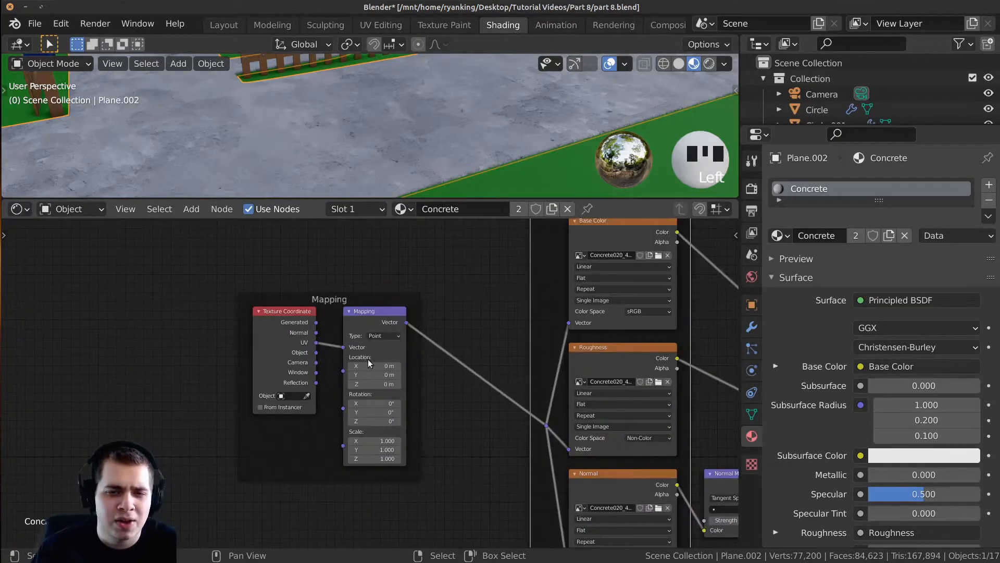
scroll(363, 354, "up", 3)
scroll(323, 304, "down", 2)
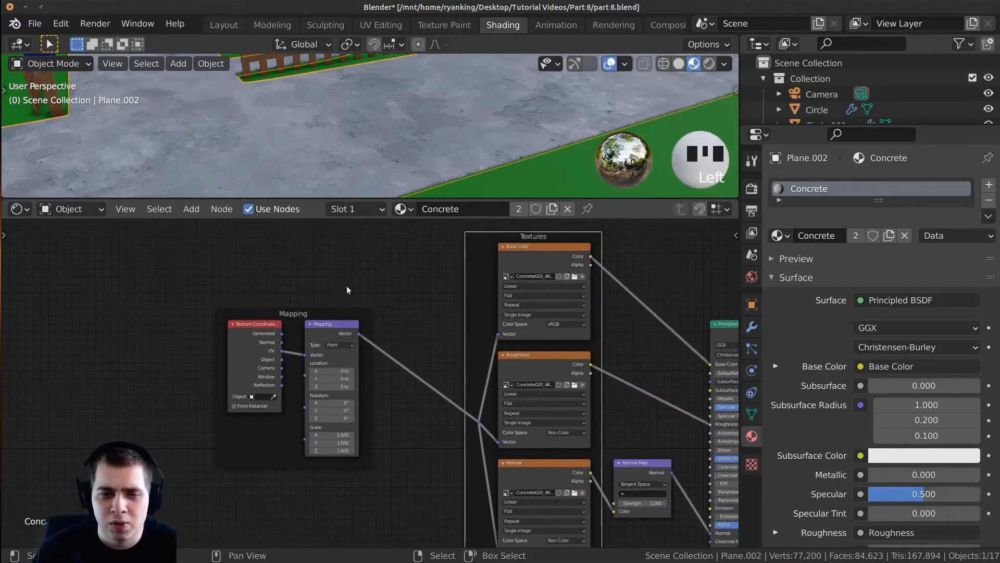
middle_click_drag(337, 383, 313, 376)
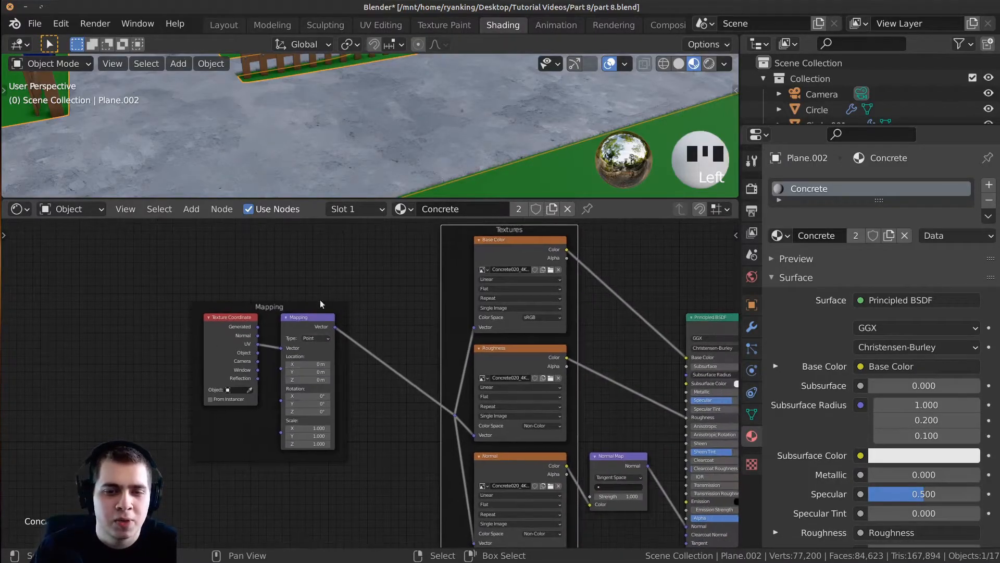
left_click(293, 328)
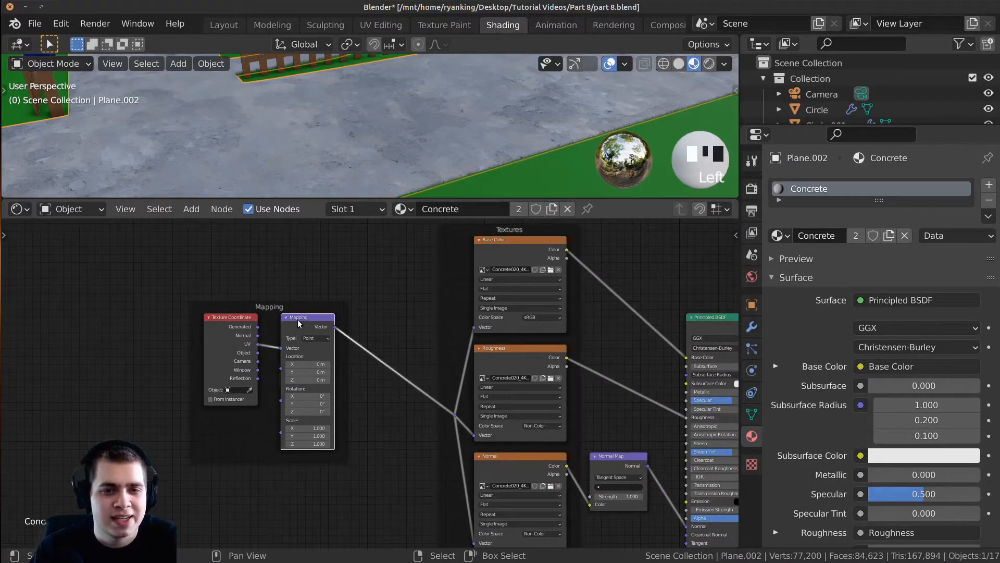
key("x")
left_click(235, 327)
key("x")
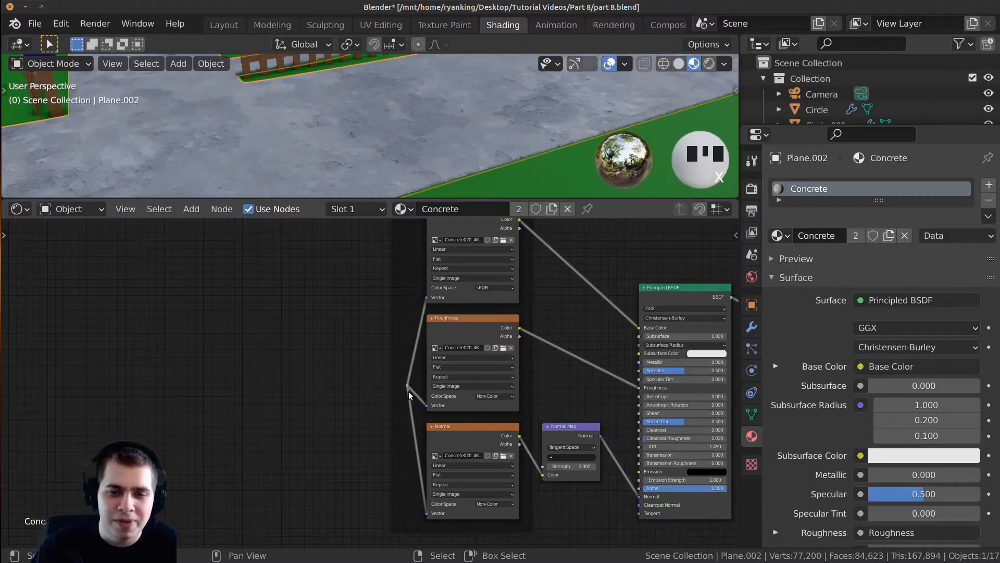
right_click(408, 385)
key("x")
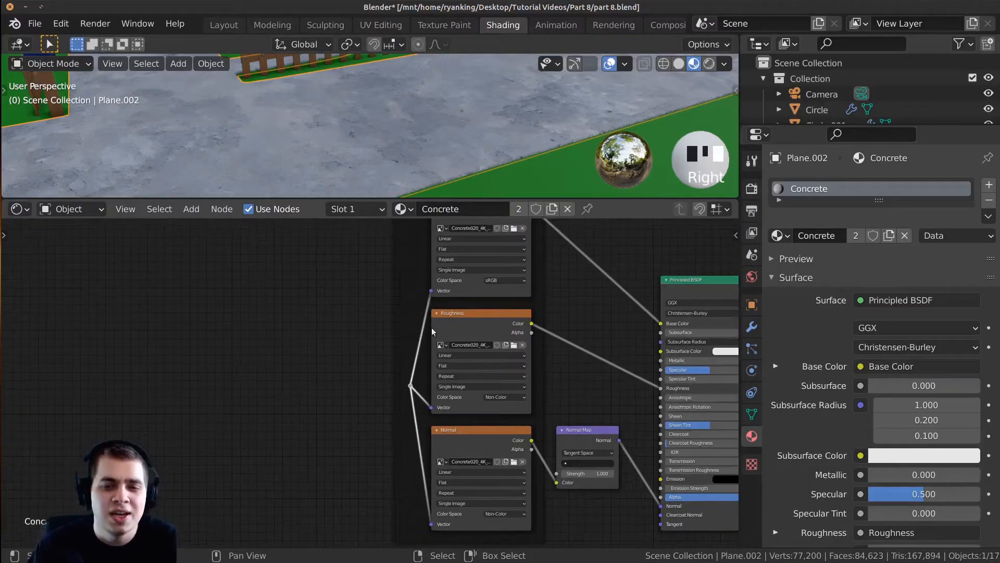
Reposition the Textures frame and the Normal Map node within the Concrete node layout
scroll(379, 340, "down", 2)
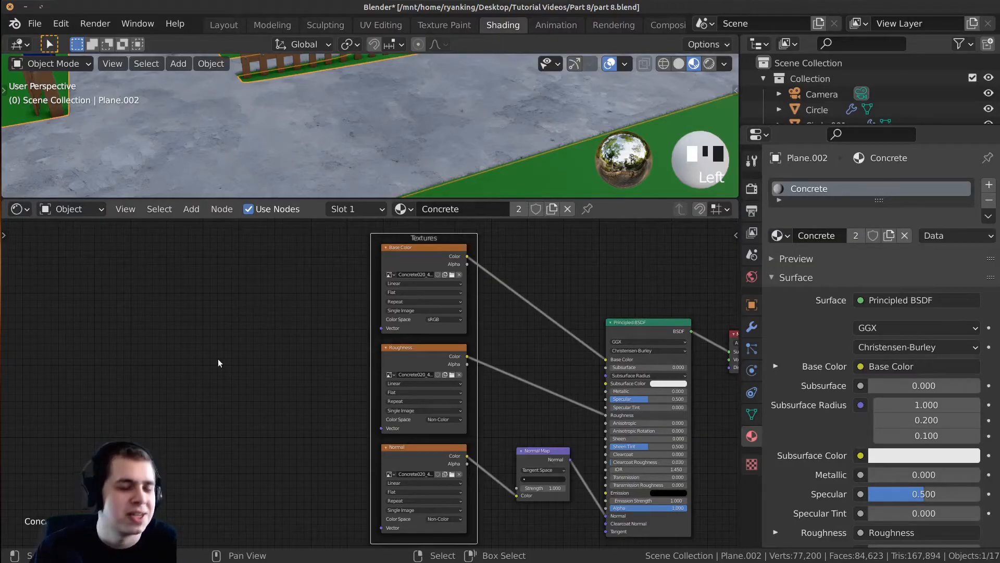
scroll(157, 376, "down", 1)
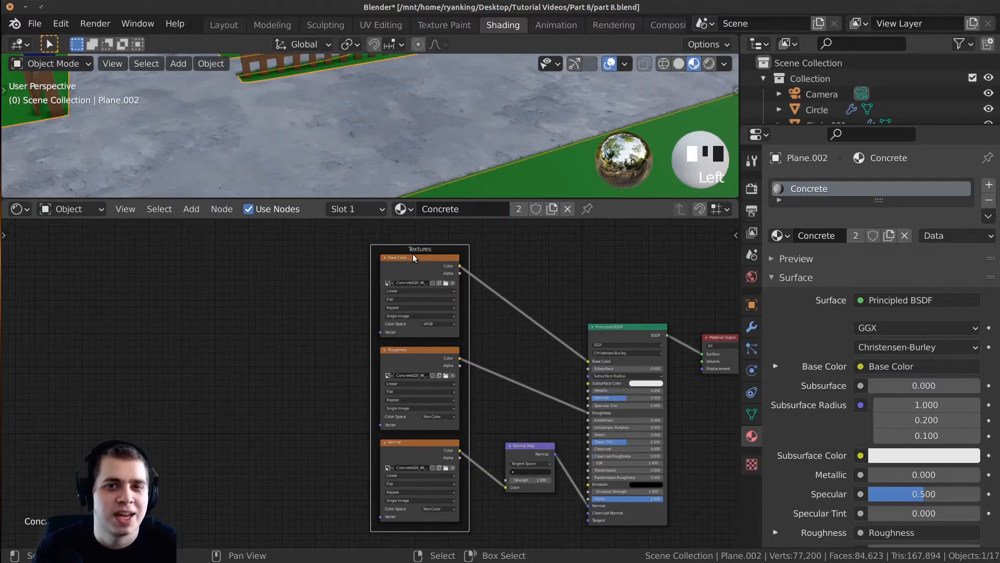
left_click_drag(406, 248, 409, 263)
scroll(406, 301, "up", 2)
middle_click_drag(406, 301, 371, 305)
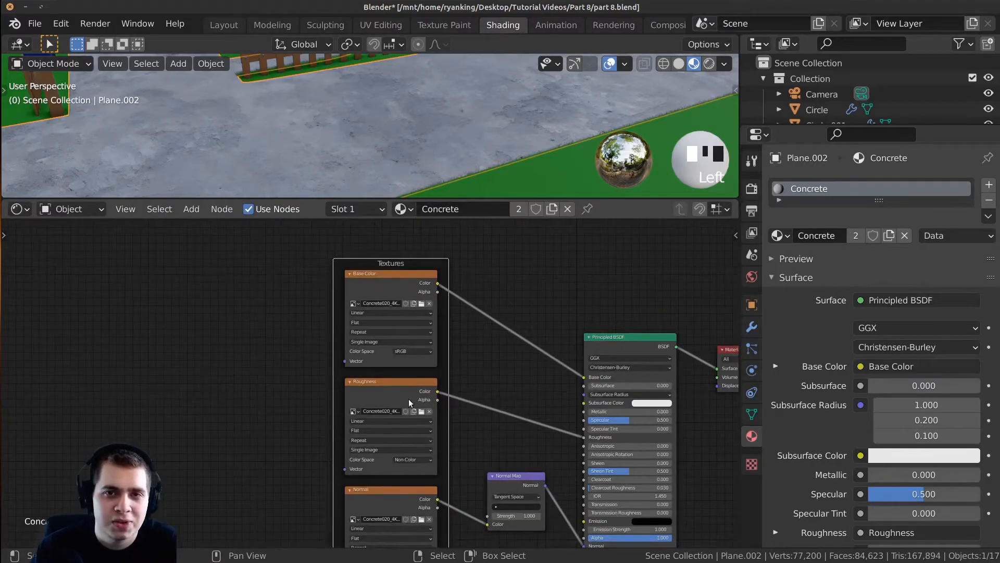
scroll(370, 365, "up", 2)
scroll(390, 401, "down", 1)
middle_click_drag(433, 489, 372, 401)
scroll(438, 388, "up", 2)
scroll(437, 393, "down", 4)
left_click_drag(470, 402, 464, 442)
scroll(449, 409, "down", 1)
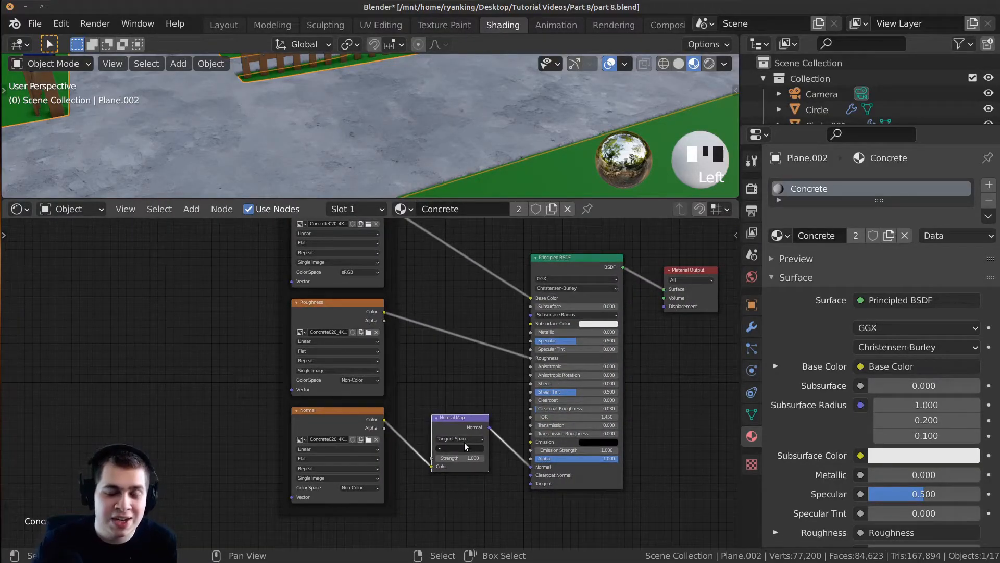
Adjust the spacing between the framed image textures and the Principled BSDF by moving the Textures frame
scroll(327, 413, "down", 1)
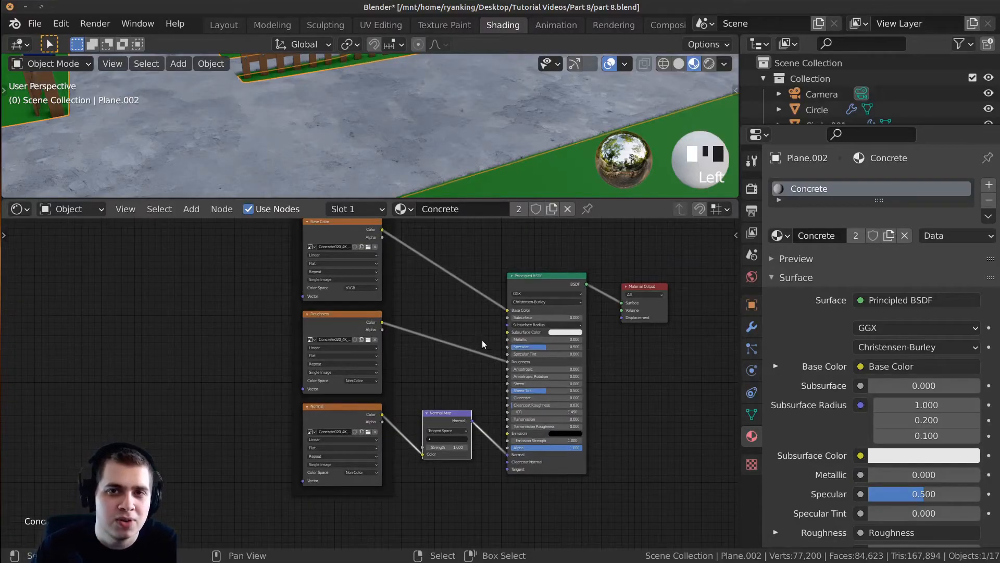
middle_click_drag(198, 387, 205, 423)
scroll(450, 324, "up", 1)
middle_click_drag(464, 323, 421, 357)
scroll(433, 323, "up", 1)
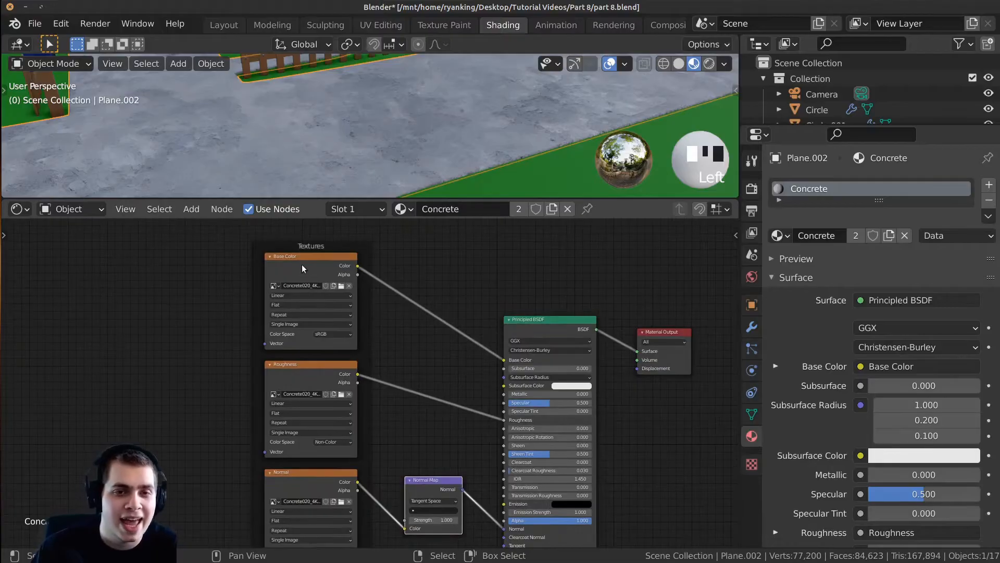
left_click_drag(301, 249, 281, 249)
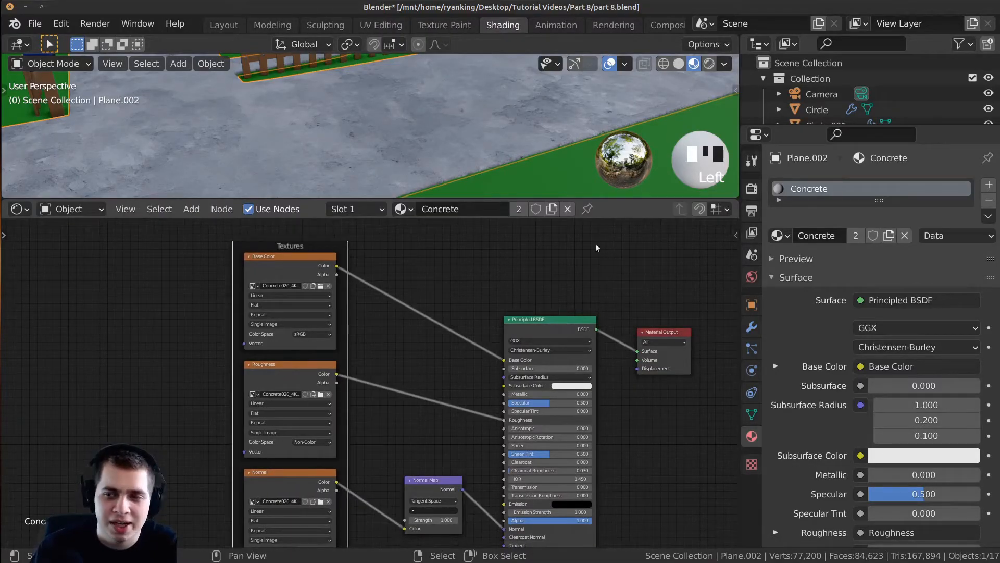
middle_click_drag(507, 372, 506, 355)
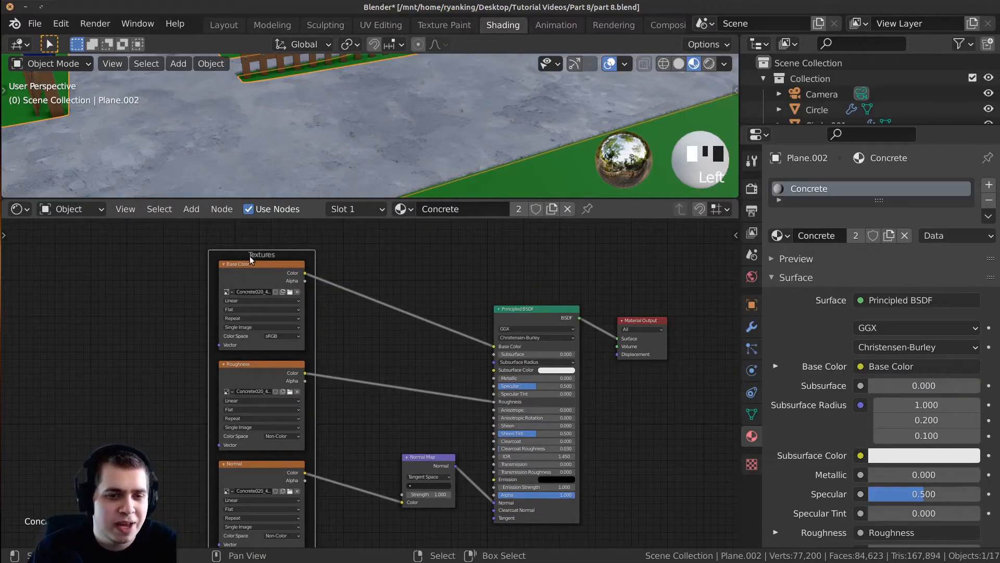
left_click_drag(250, 258, 286, 258)
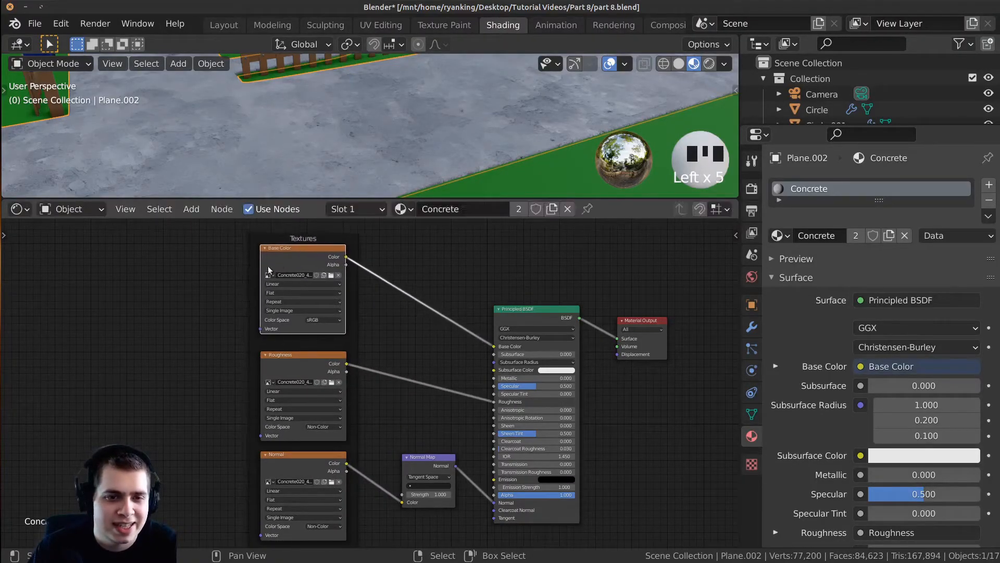
Delete the Textures frame while keeping its three image texture nodes
left_click(252, 271)
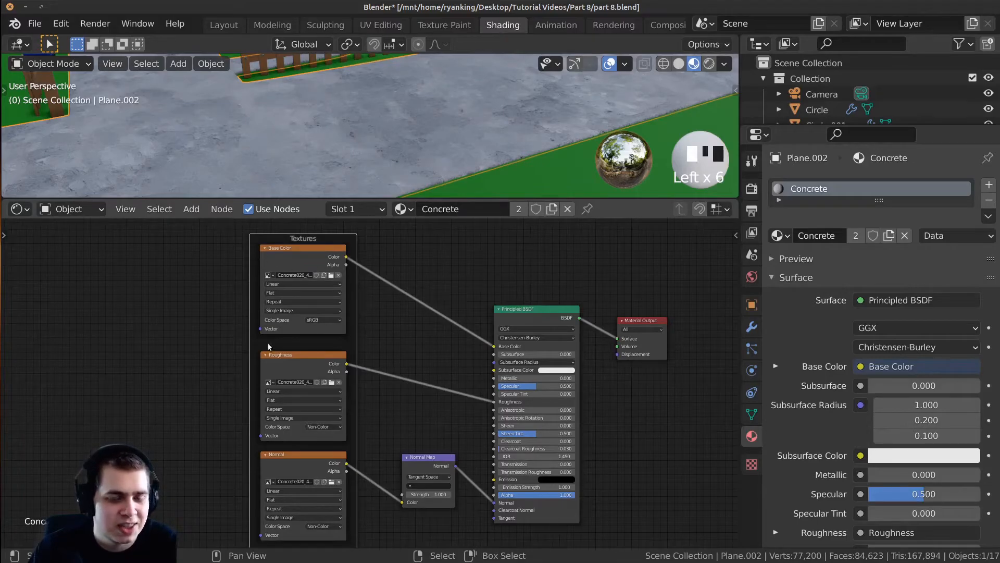
key("x")
middle_click_drag(250, 336, 329, 326)
Try out a new Frame node beside the Base Color image texture and delete it
key("shift+a")
left_click(236, 264)
key("Escape")
key("shift+a")
left_click(235, 264)
type("fra")
key("Return")
mouse_move(359, 242)
left_mouse_down()
mouse_move(222, 293)
mouse_move(321, 250)
mouse_move(351, 246)
mouse_move(366, 257)
left_mouse_up()
left_click(320, 252)
key("x")
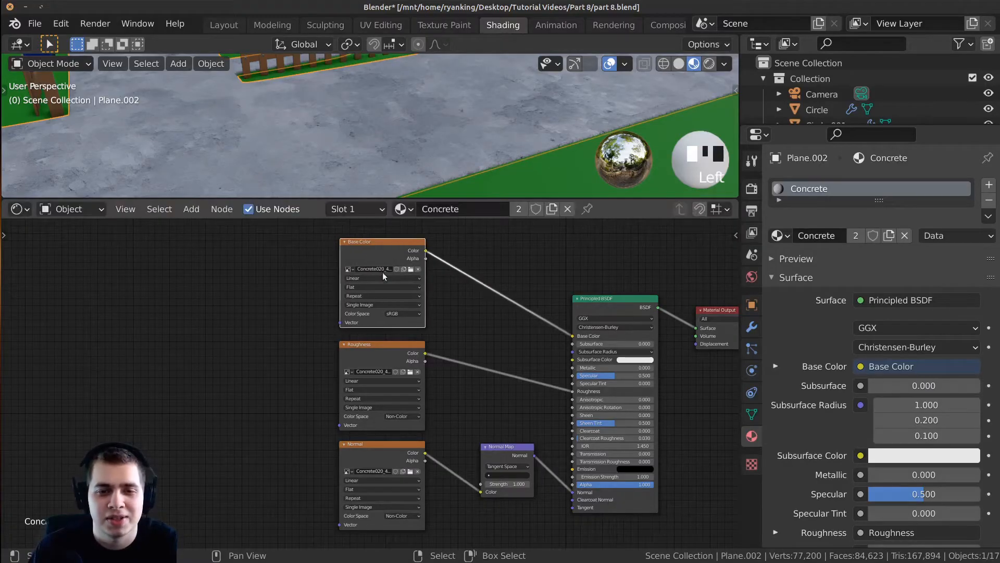
Switch to the UV Editing workspace and select all faces and UVs of the road and driveway mesh
middle_click_drag(379, 269, 322, 266)
scroll(309, 142, "down", 2)
middle_click_drag(310, 141, 398, 76)
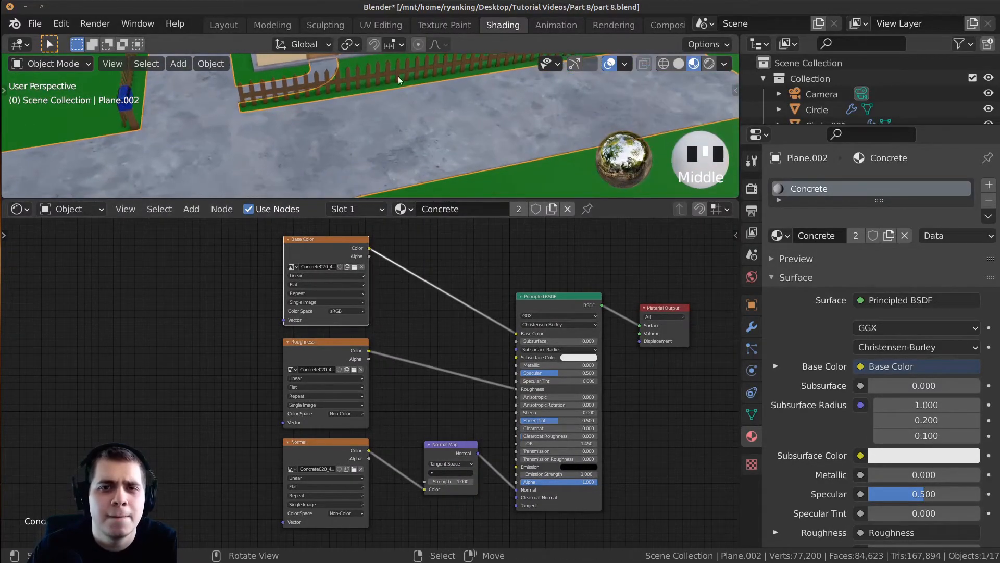
left_click(380, 26)
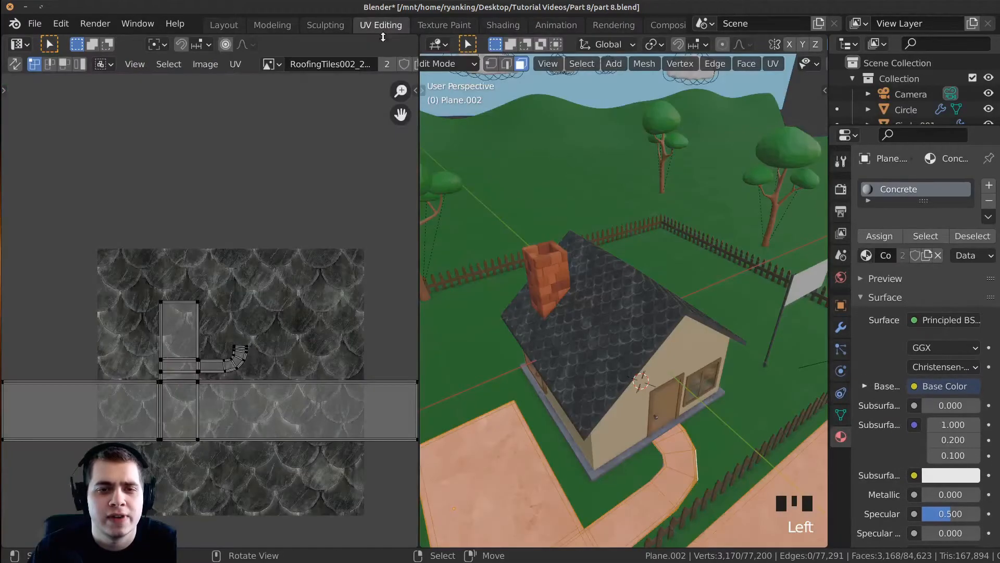
scroll(534, 408, "down", 4)
middle_click_drag(534, 407, 516, 333, "shift")
key("a")
key("a")
key("a")
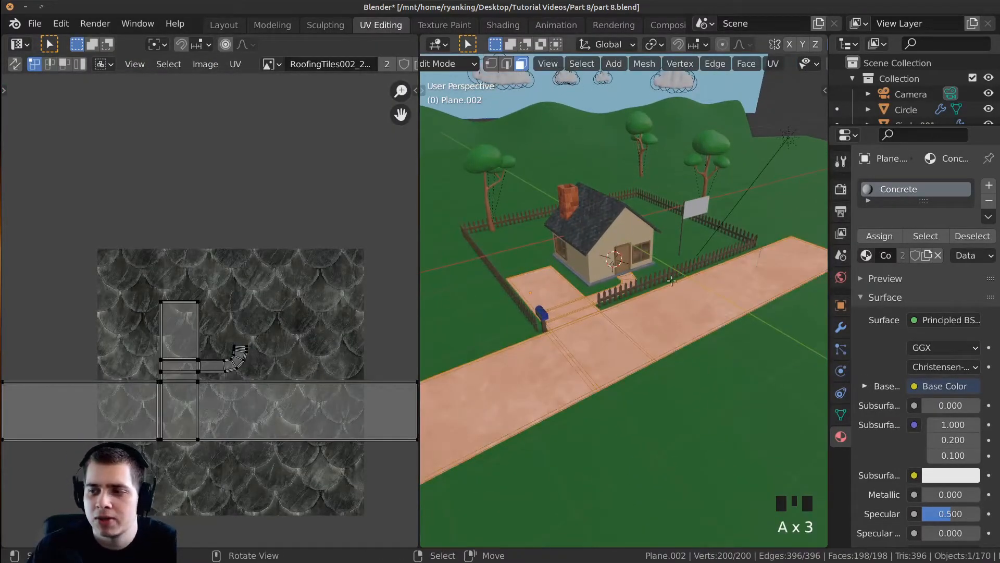
key("a")
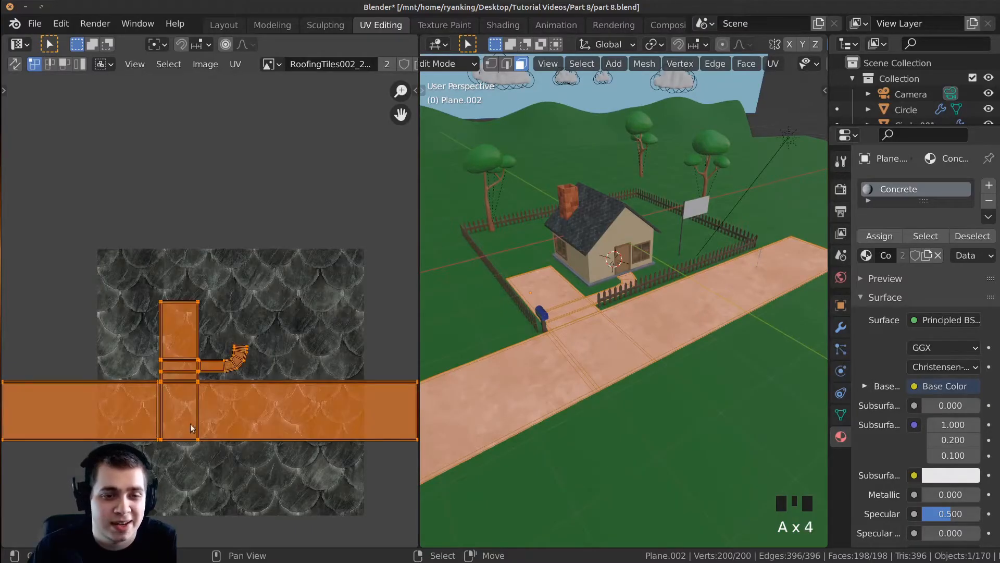
scroll(214, 394, "up", 1)
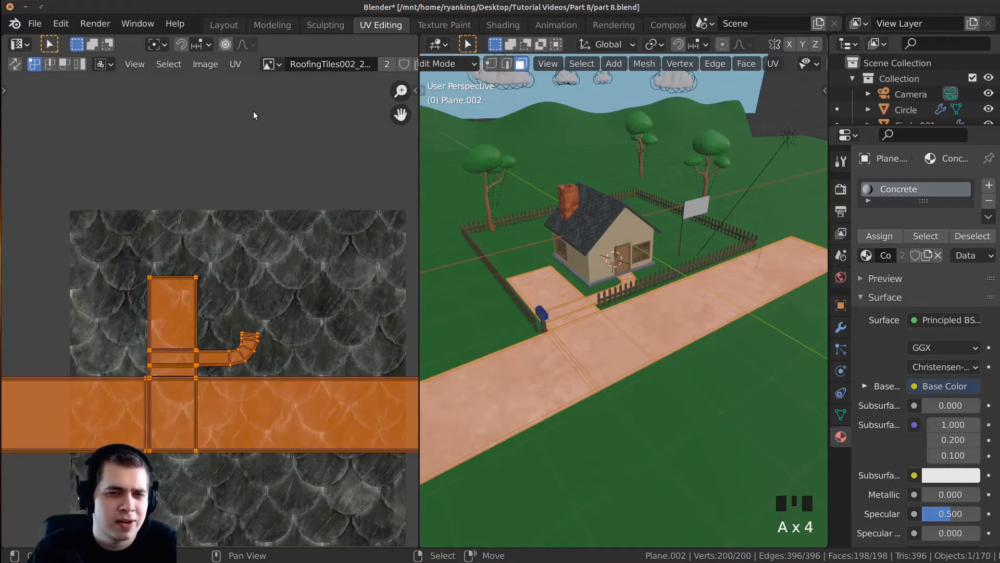
Display Concrete020_4K_Color.jpg behind the road UVs and bring the textured road into close view
left_click(268, 65)
left_click(268, 67)
left_click(268, 67)
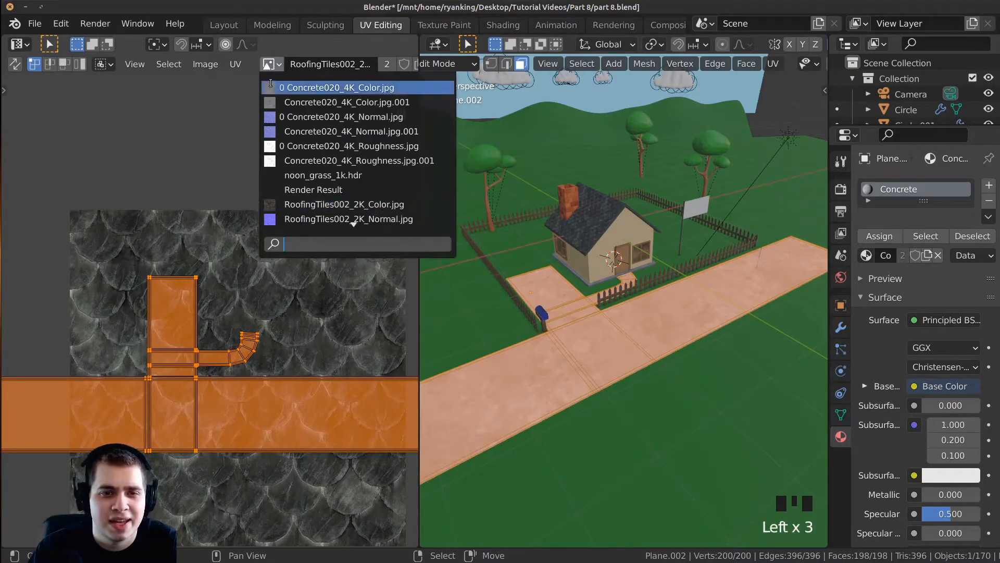
left_click(353, 90)
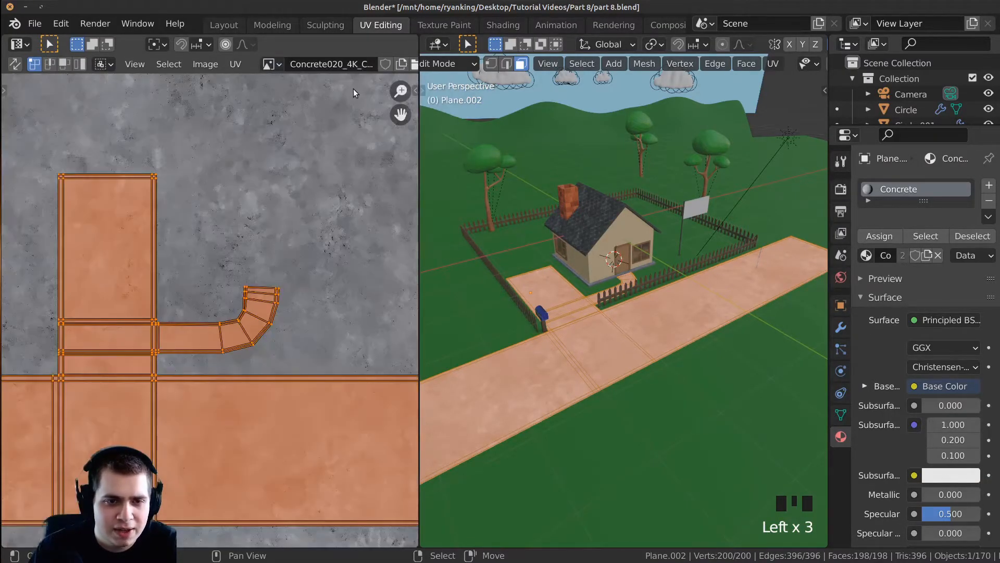
scroll(269, 245, "down", 5)
middle_click_drag(273, 266, 276, 241)
middle_click_drag(618, 311, 620, 276)
scroll(618, 325, "up", 4)
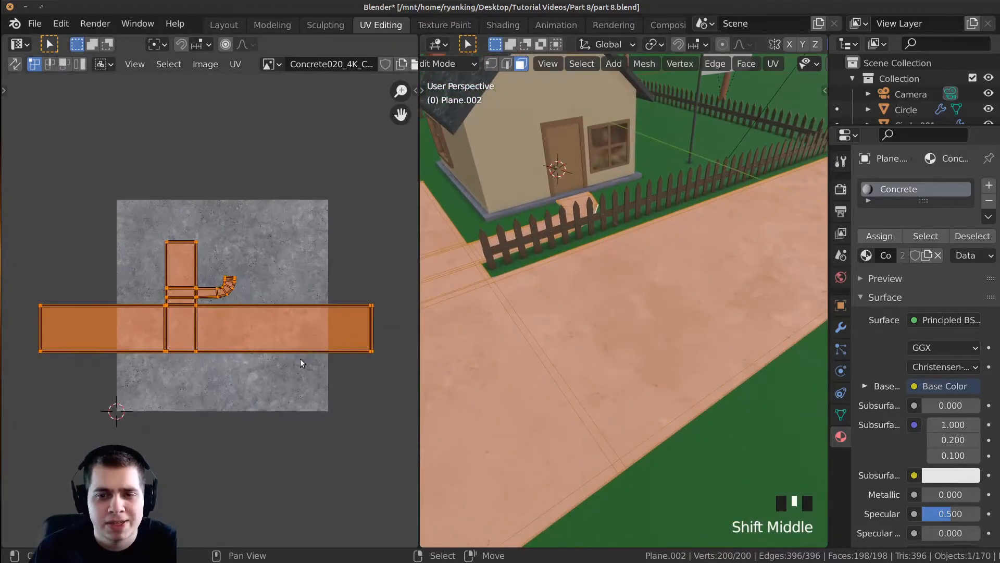
Rescale the road and driveway UVs, checking the concrete pattern's size in Object Mode between adjustments
key("s")
left_click(391, 365)
key("Tab")
key("Tab")
key("s")
left_click(240, 379)
key("Tab")
middle_click_drag(567, 405, 670, 376)
key("Tab")
key("s")
left_click(280, 350)
key("Tab")
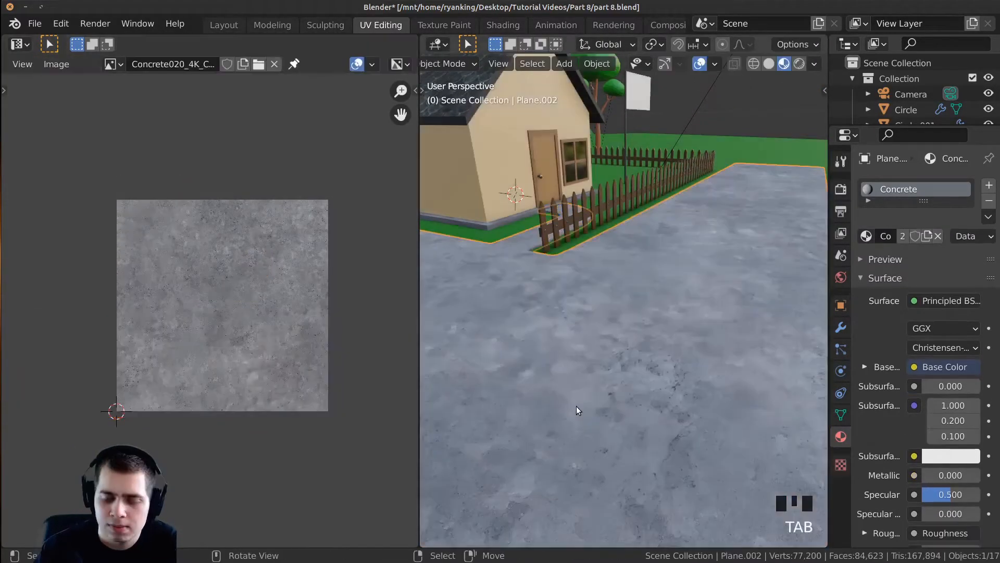
Show the scene through the camera in Rendered shading and set a render region over the house front and road
key("KP_0")
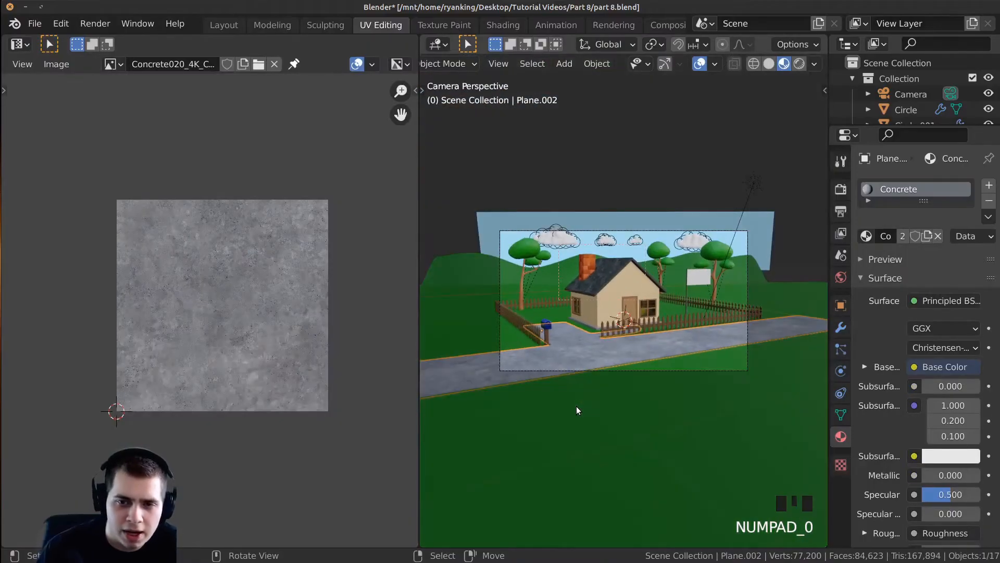
key("z")
left_click(599, 367)
key("a")
scroll(618, 350, "up", 4)
middle_click_drag(620, 354, 634, 317, "shift")
key("ctrl+b")
mouse_move(552, 226)
left_mouse_down()
mouse_move(599, 272)
mouse_move(774, 383)
left_mouse_up()
Inspect the rendered concrete near the front fence, select the road object and return to Solid shading
scroll(706, 327, "up", 4)
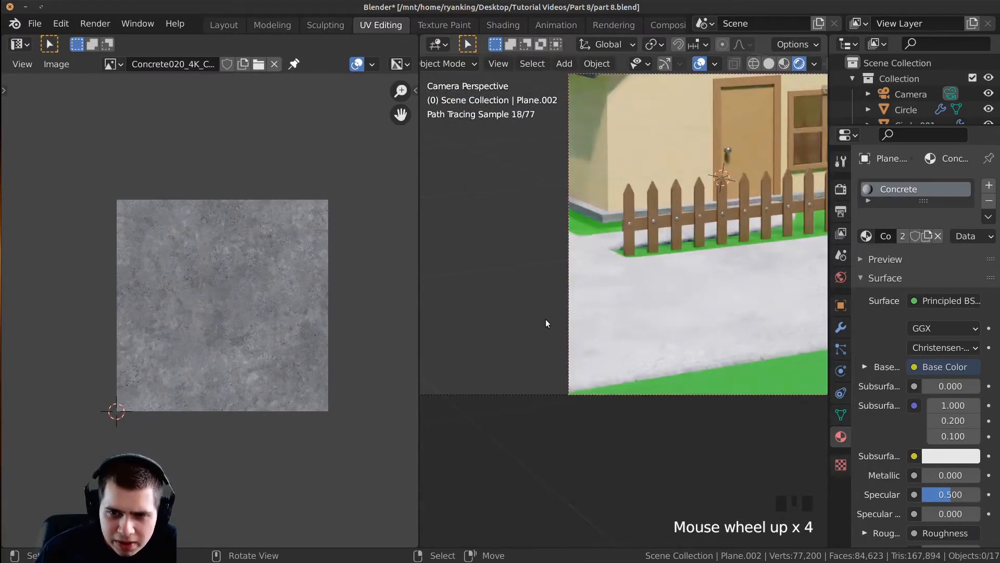
middle_click_drag(545, 319, 673, 301, "shift")
right_click(674, 301)
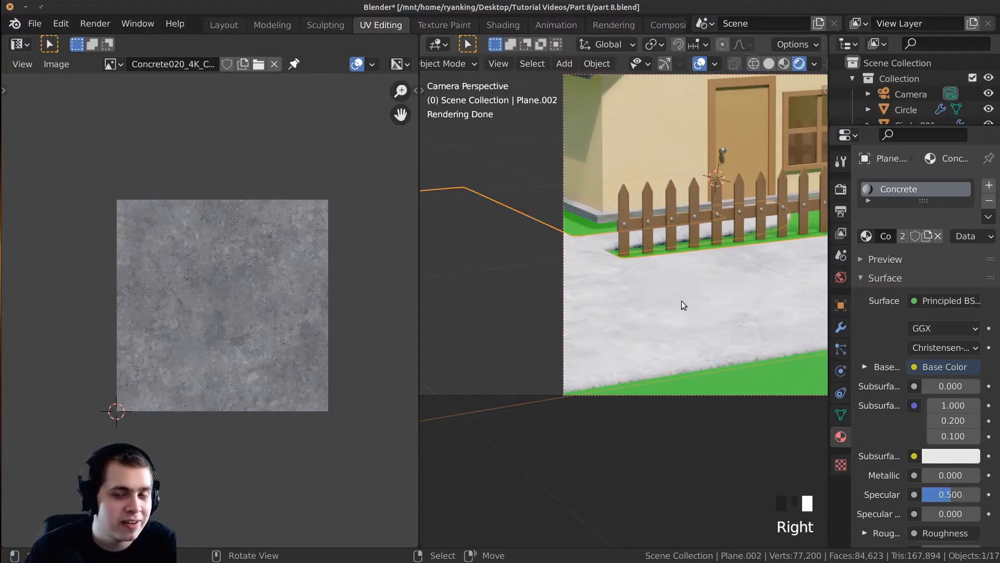
scroll(641, 282, "down", 1)
scroll(649, 262, "down", 1)
middle_click_drag(649, 260, 618, 277, "shift")
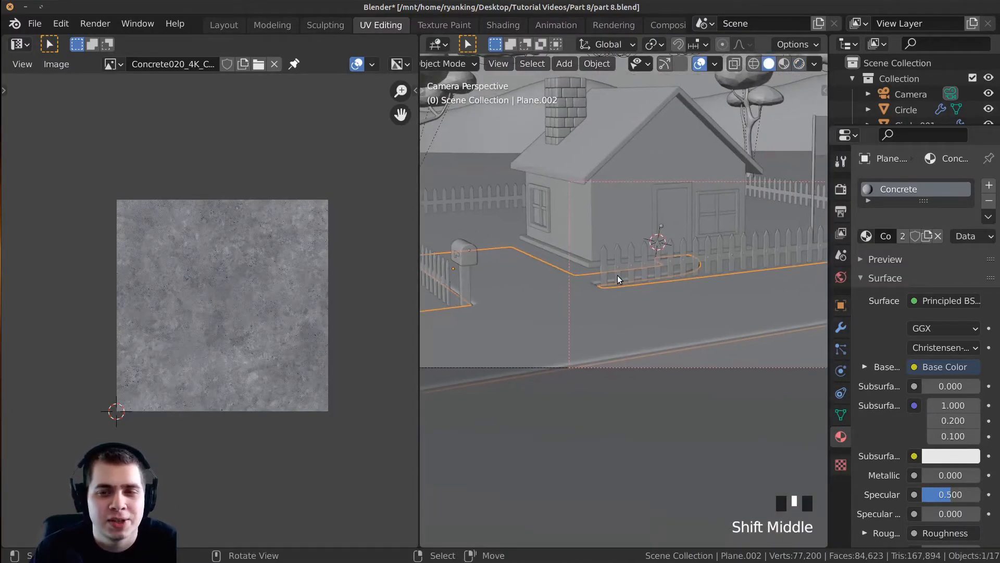
Open the Concrete material in the Shading workspace and preview its Base Color texture directly on the road
left_click(508, 23)
scroll(338, 264, "up", 2)
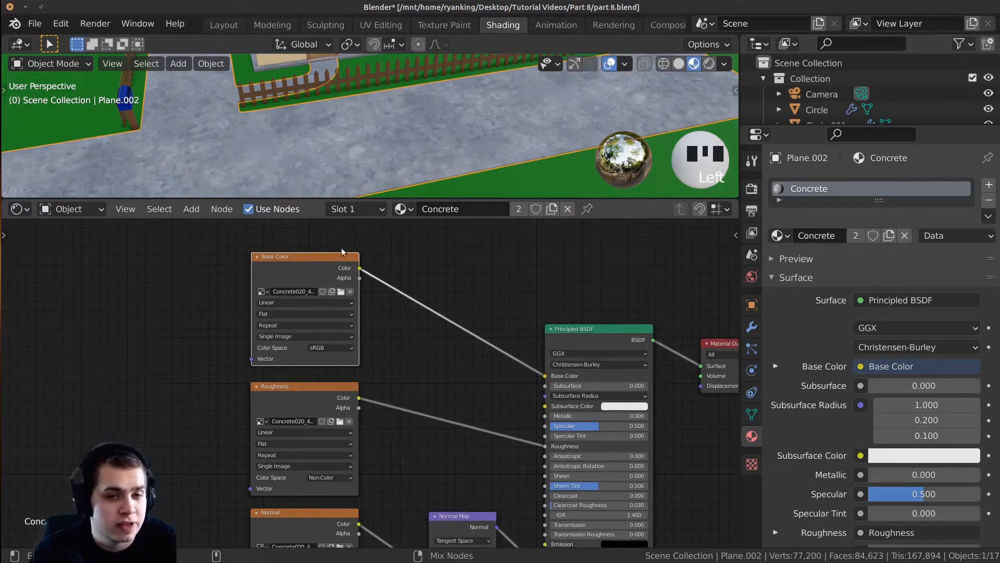
left_click(299, 255, "ctrl+shift")
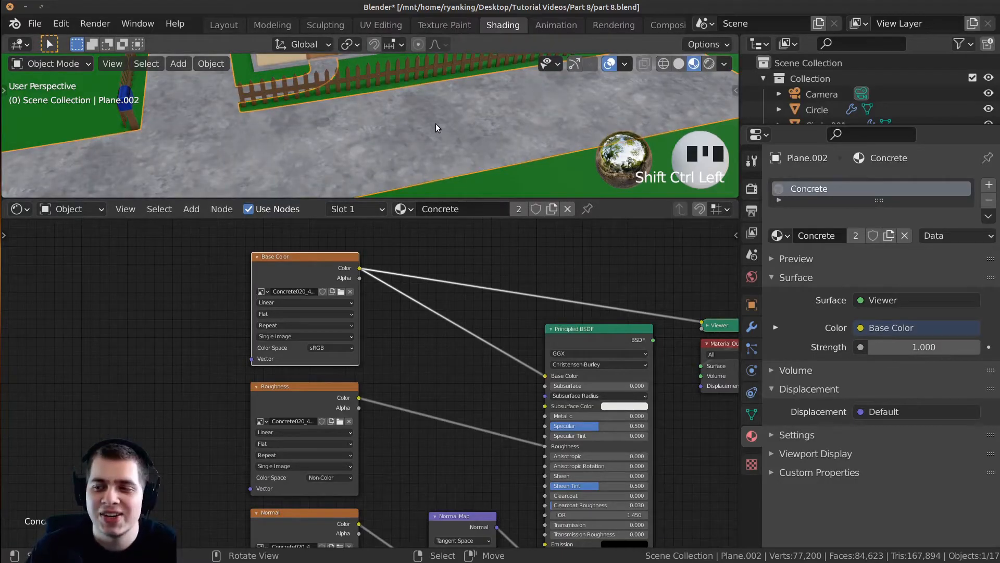
scroll(433, 143, "down", 2)
scroll(393, 145, "up", 2)
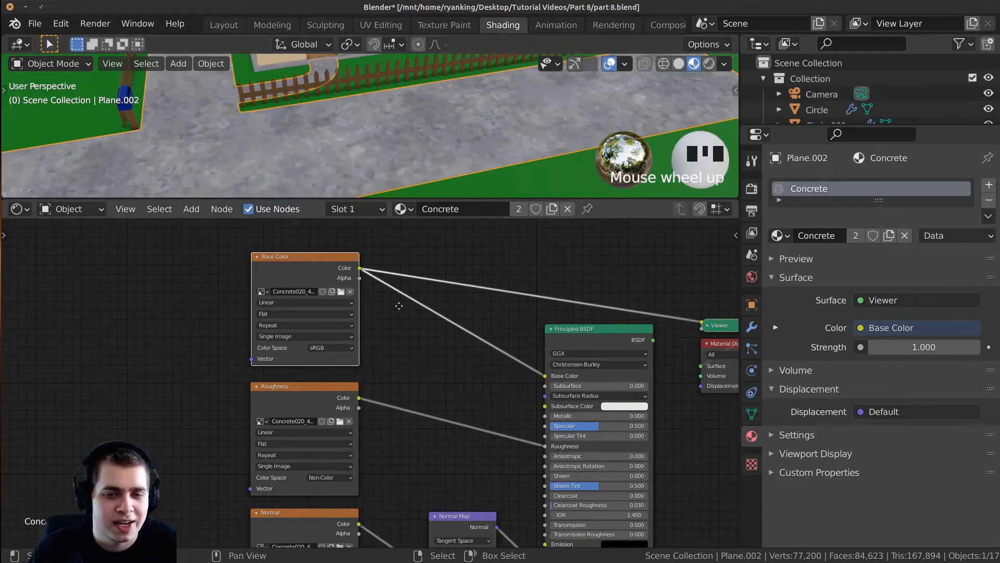
middle_click_drag(407, 303, 381, 314)
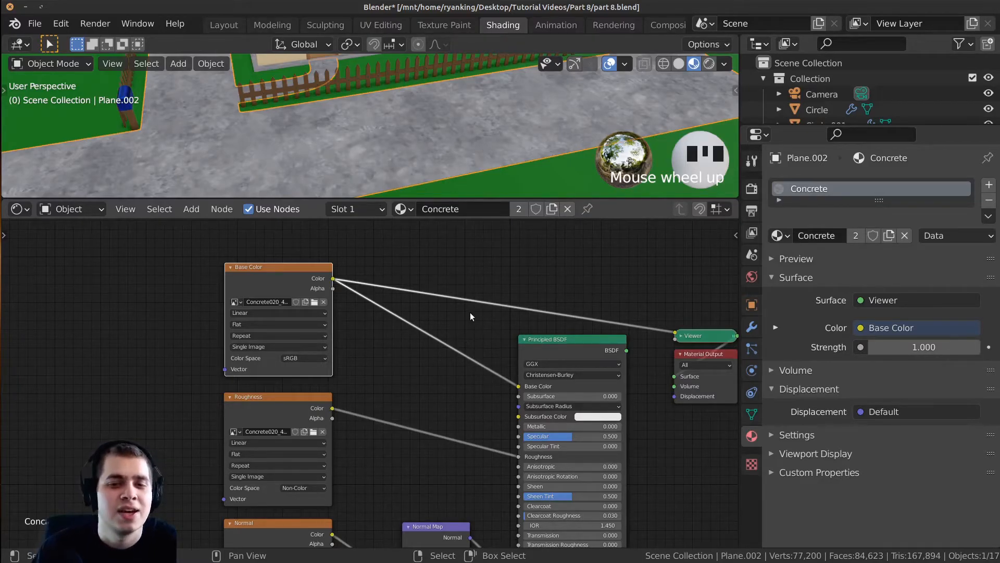
Insert an RGB Curves node between the Base Color texture and the Principled BSDF's Base Color input
key("shift+a")
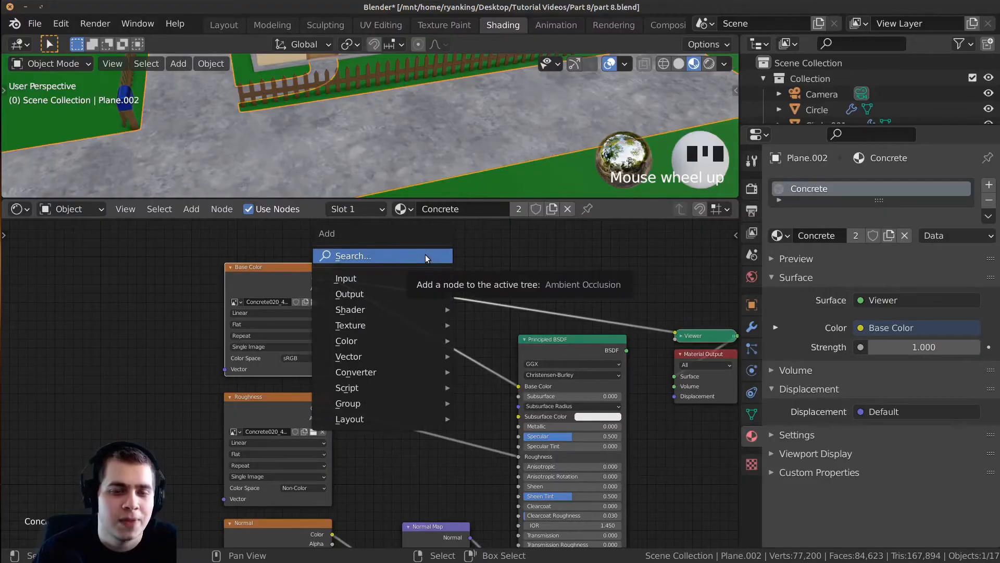
mouse_move(393, 340)
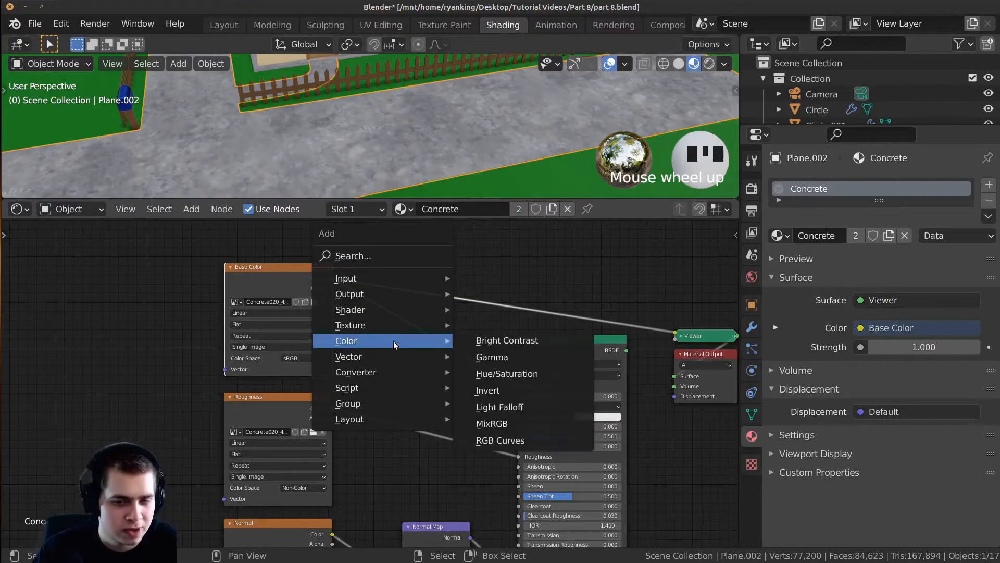
left_click(376, 257)
type("rgb")
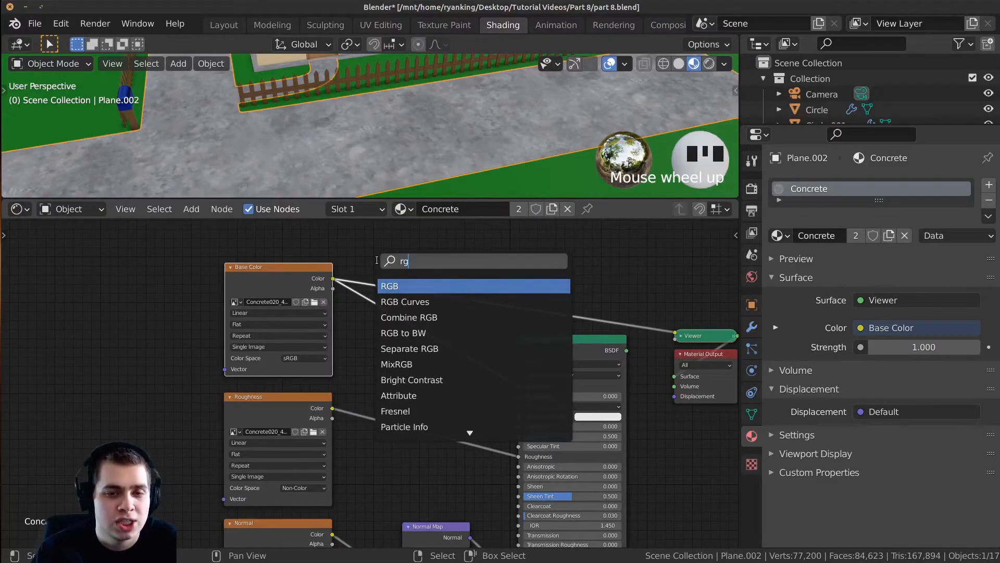
left_click(403, 302)
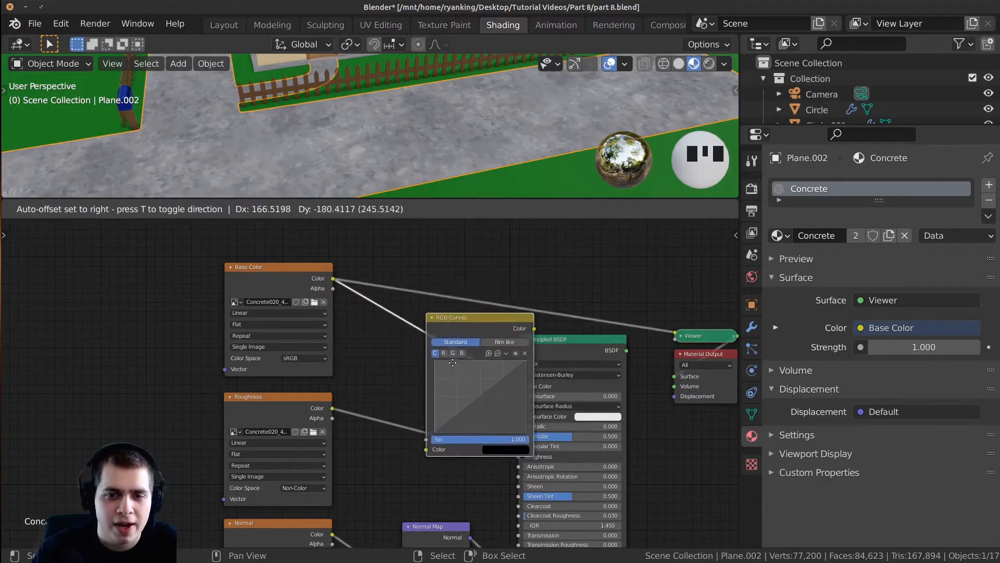
left_click(418, 371)
left_click_drag(425, 339, 424, 287)
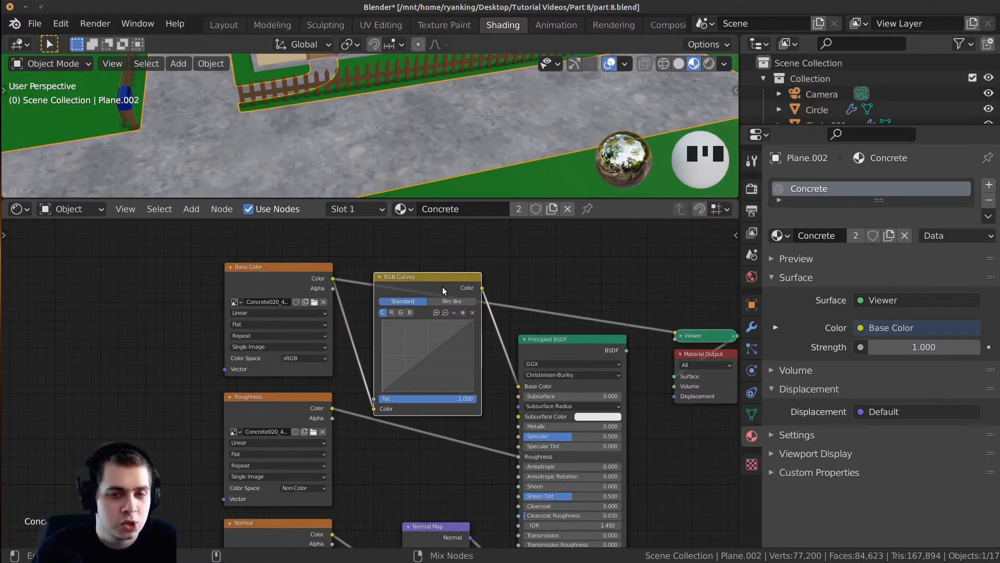
Preview the RGB Curves output on the road and darken the concrete by lowering the curve's middle to about X 0.632, Y 0.358
left_click(424, 282, "ctrl+shift")
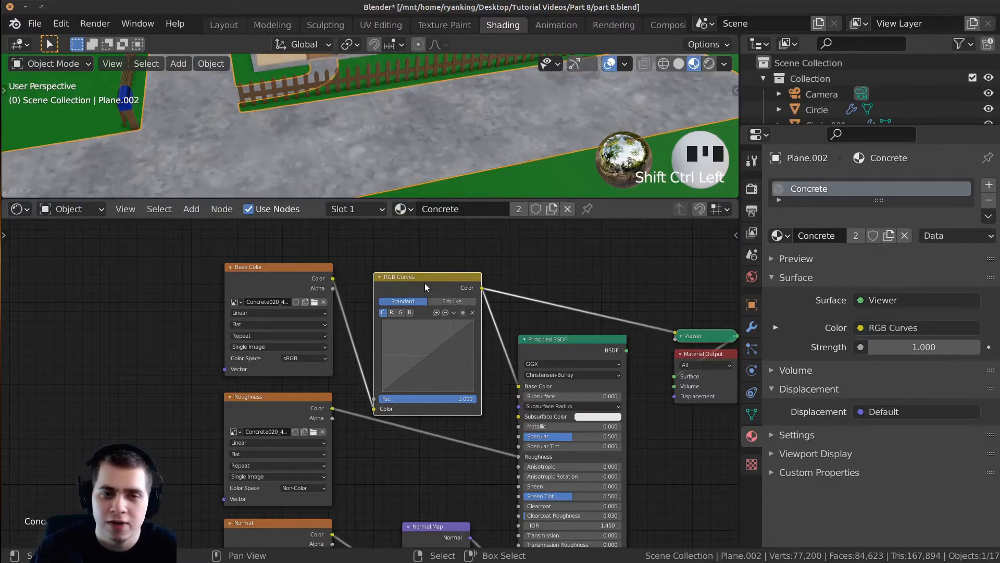
left_click_drag(424, 283, 421, 271)
left_click_drag(255, 266, 248, 267)
scroll(417, 276, "up", 3)
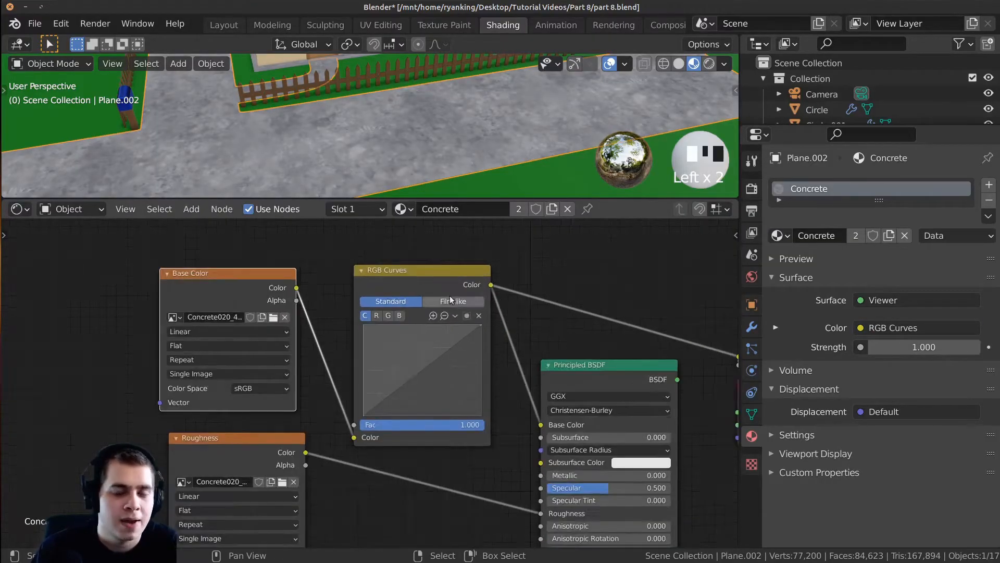
scroll(411, 277, "up", 2)
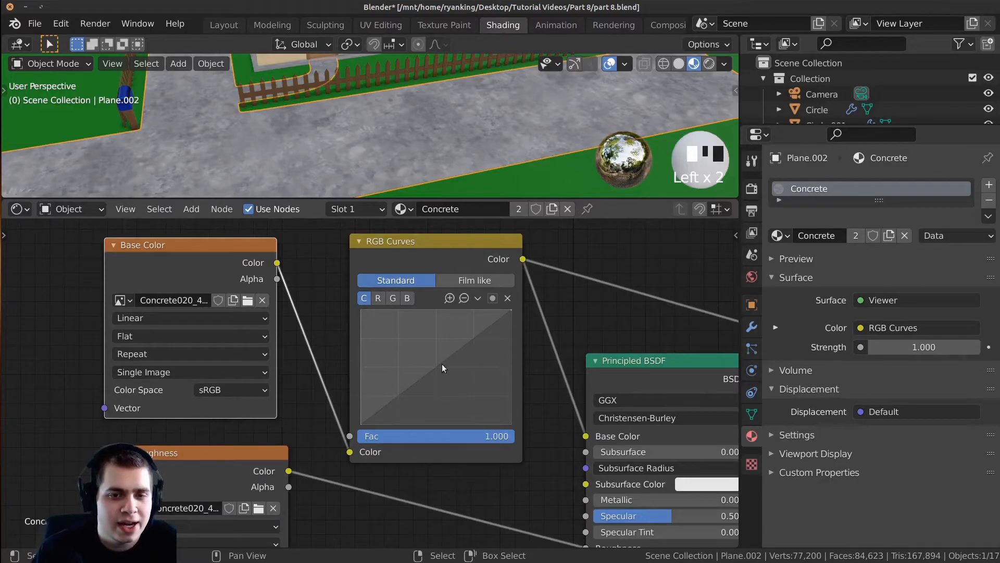
left_click_drag(442, 363, 456, 380)
scroll(452, 368, "down", 2)
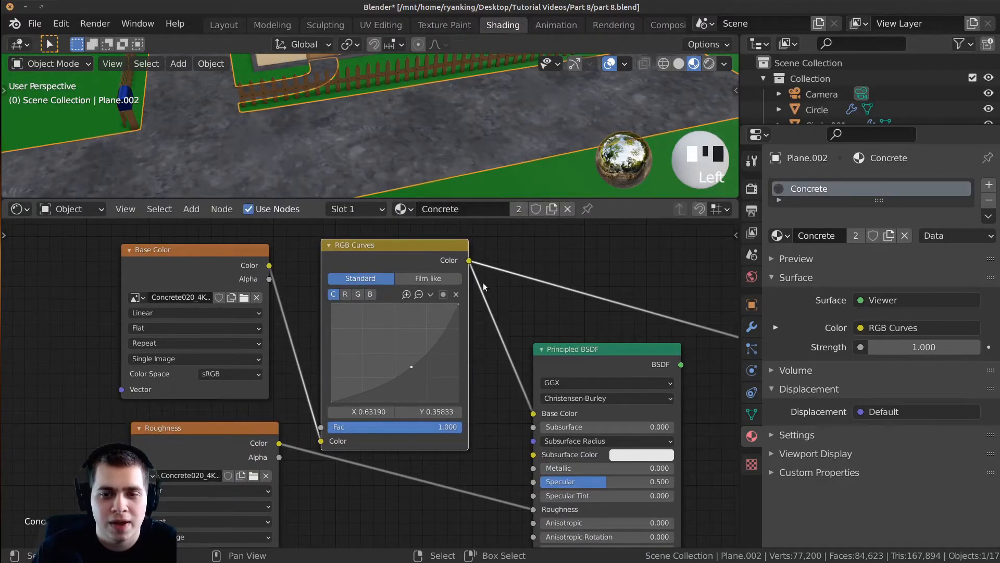
Reconnect the Principled BSDF to the material output and adjust the curve point to about X 0.678, Y 0.296 under Rendered shading
middle_click_drag(555, 436, 431, 431)
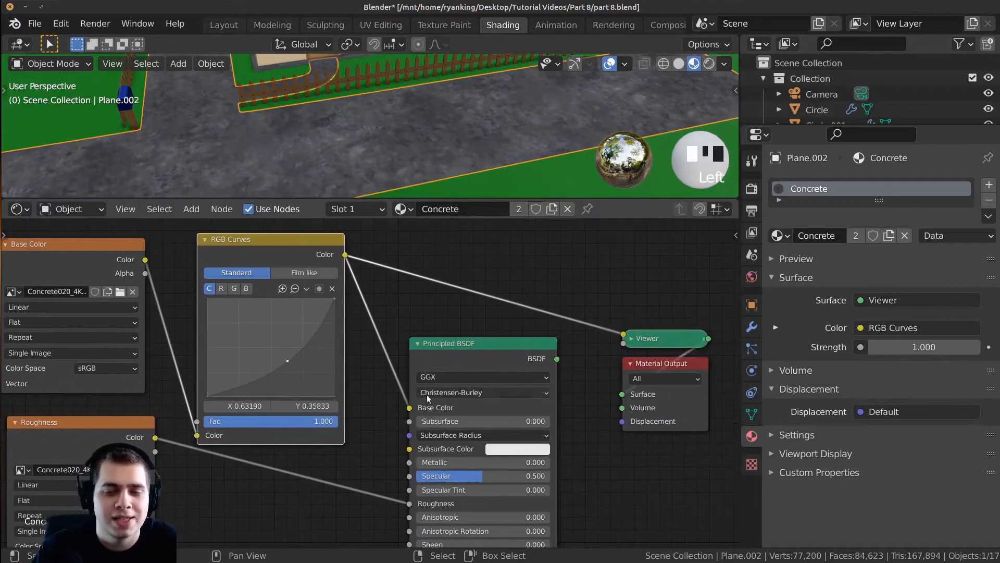
left_click(505, 353, "ctrl+shift")
scroll(476, 148, "up", 2)
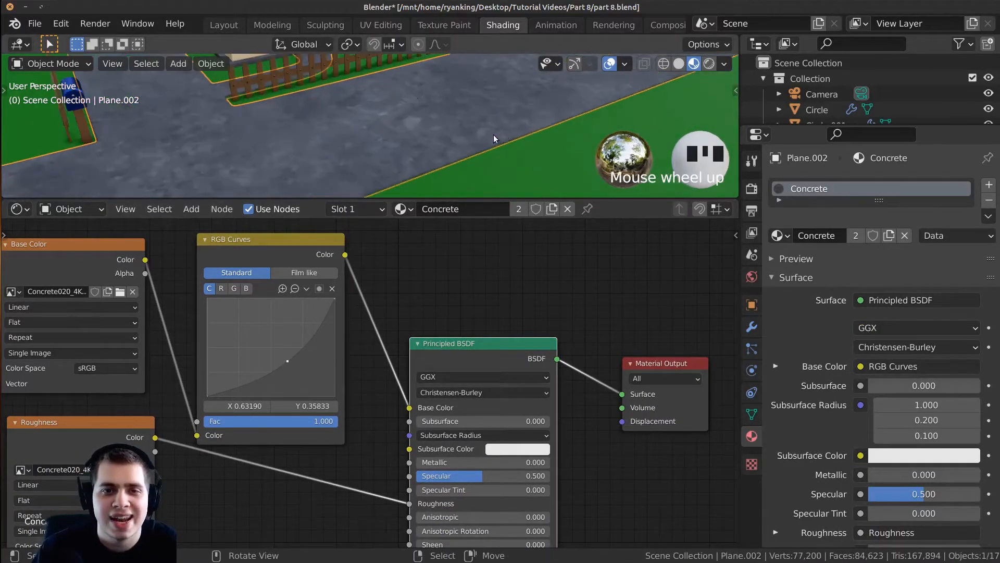
key("z")
scroll(354, 130, "down", 1)
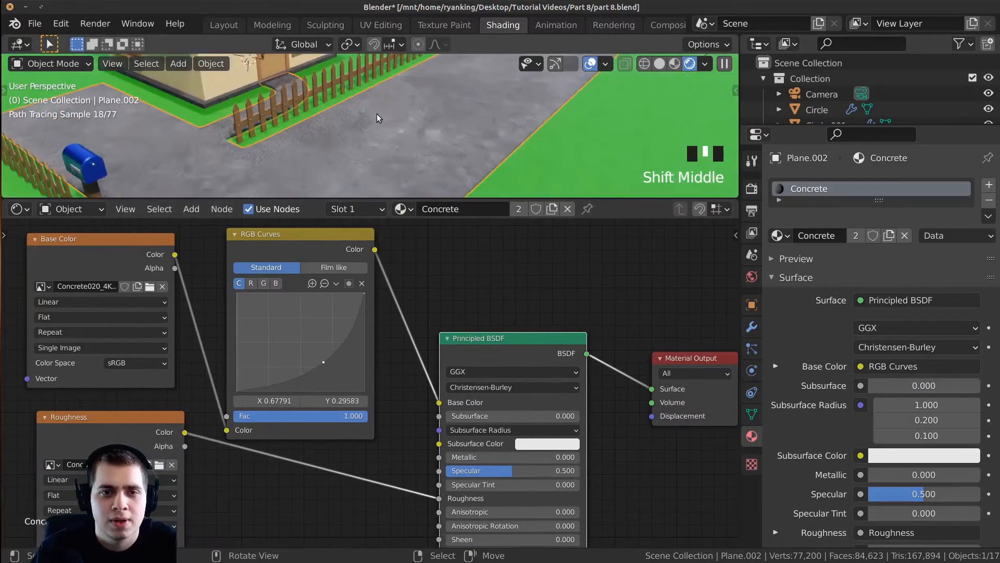
middle_click_drag(376, 114, 414, 131, "shift")
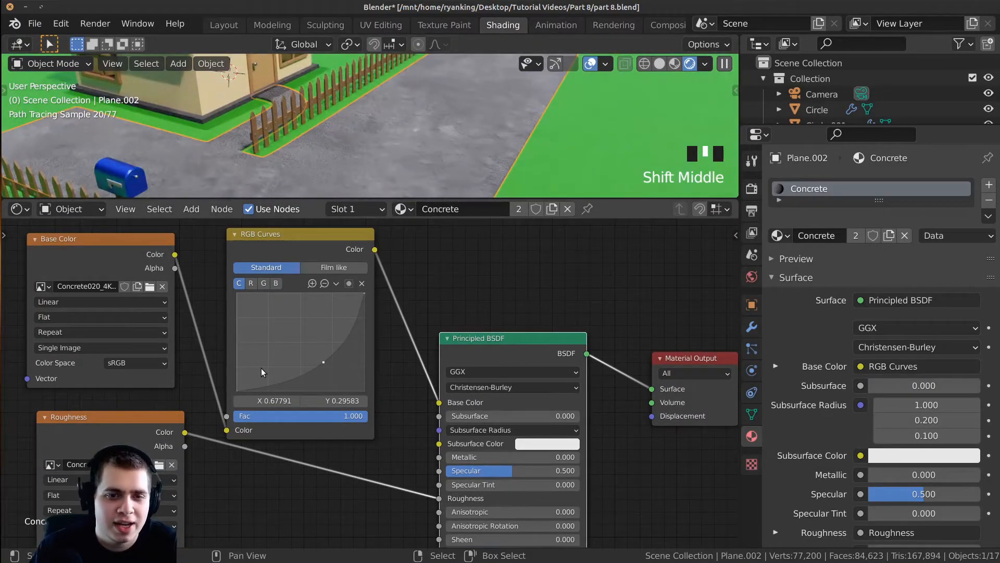
Check the darkened concrete road in the rendered camera view, then return to Solid shading
key("KP_0")
scroll(536, 128, "down", 6)
middle_click_drag(535, 128, 427, 98, "shift")
scroll(411, 82, "up", 2)
scroll(363, 412, "down", 1)
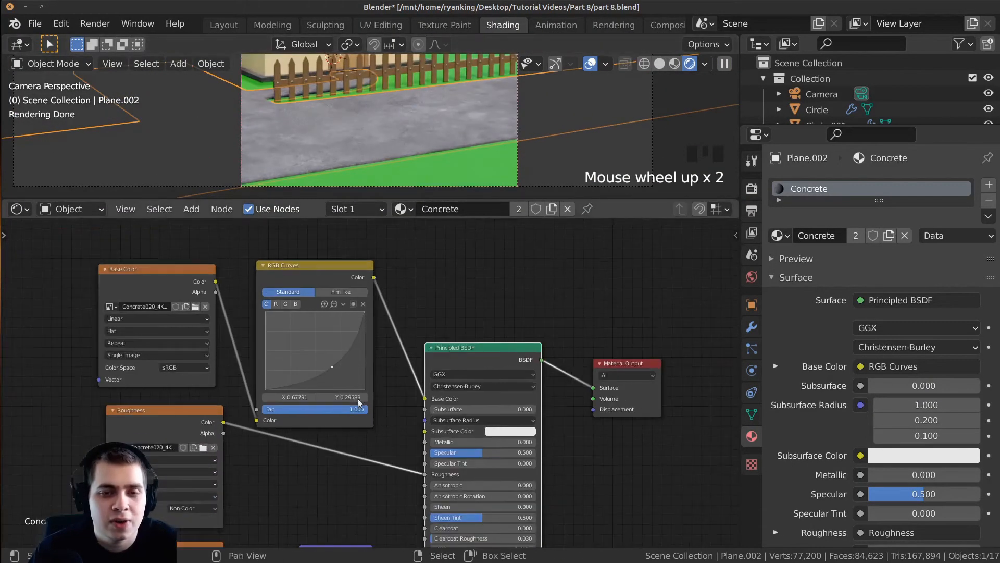
scroll(363, 411, "down", 2)
key("z")
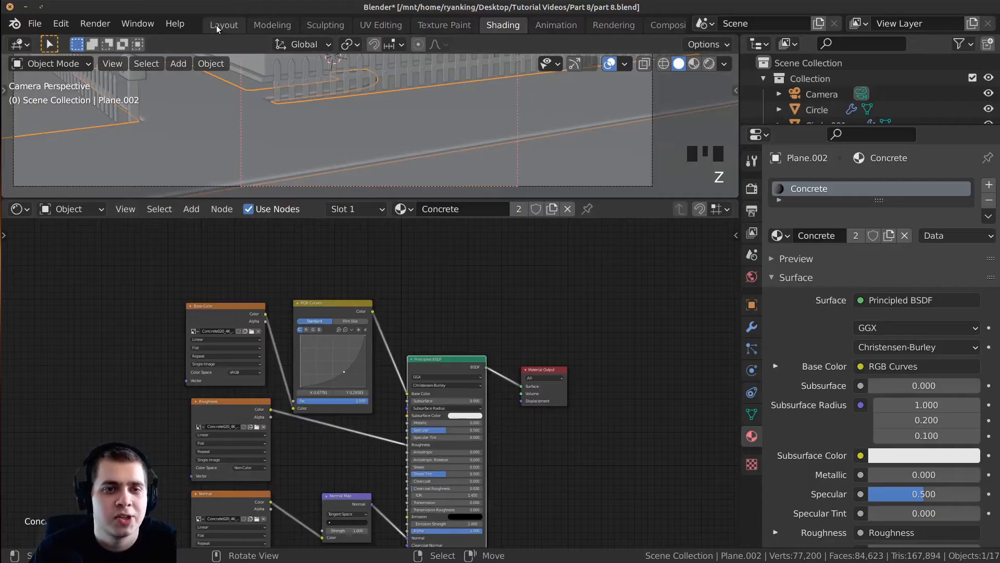
Switch to the Layout workspace, select the white flag and frame it in close view
left_click(217, 25)
middle_click_drag(412, 308, 530, 206, "shift")
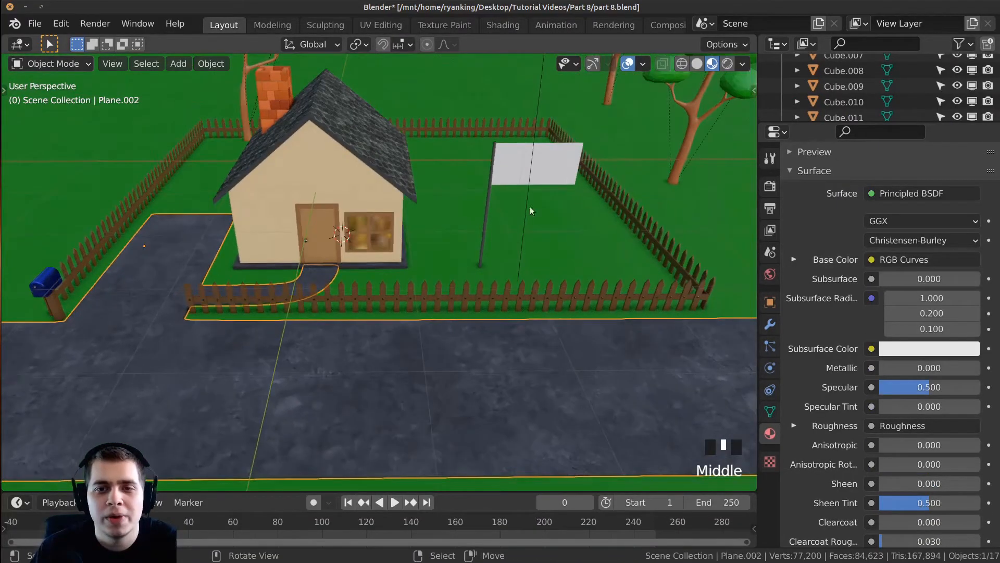
right_click(547, 165)
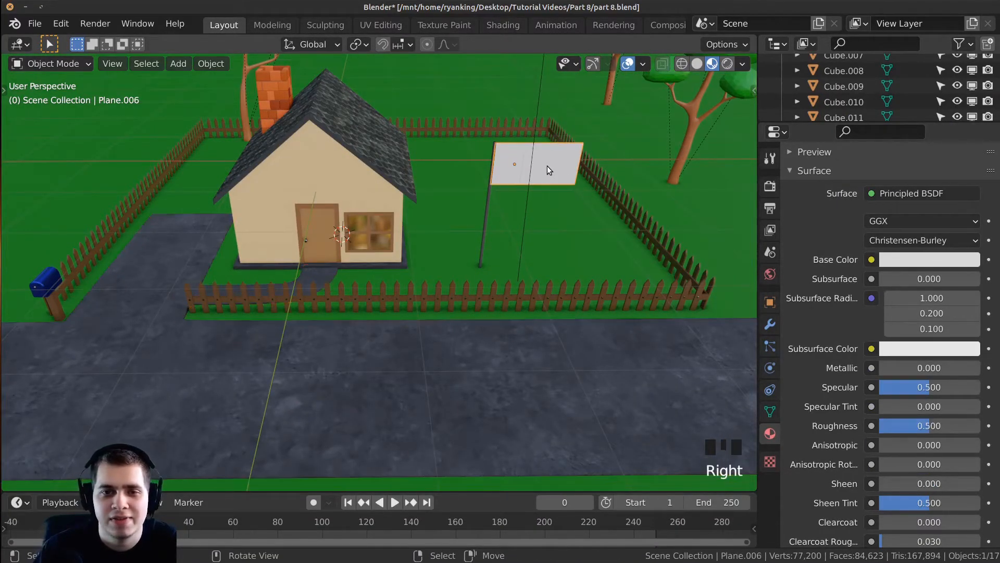
key("KP_Decimal")
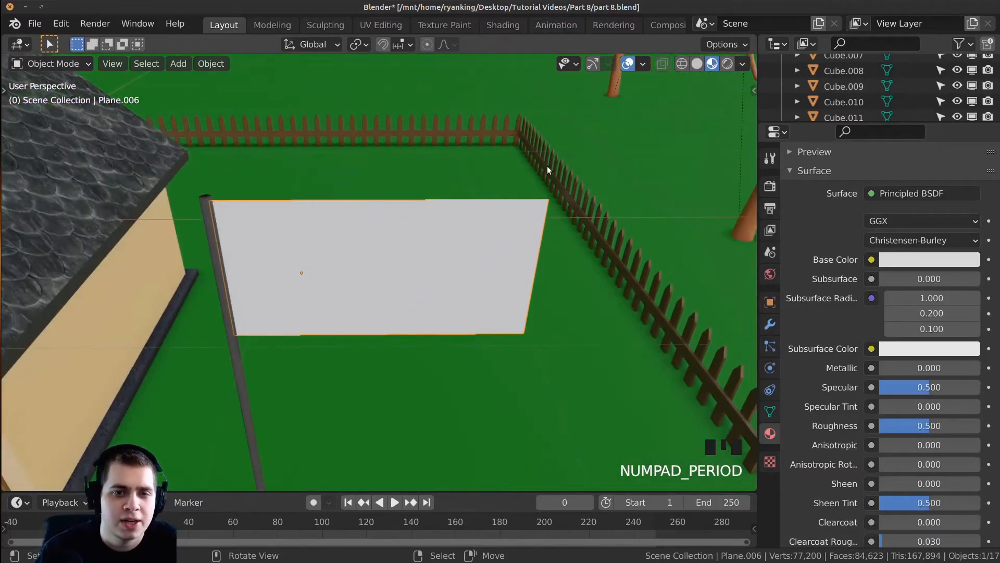
middle_click_drag(533, 171, 541, 124)
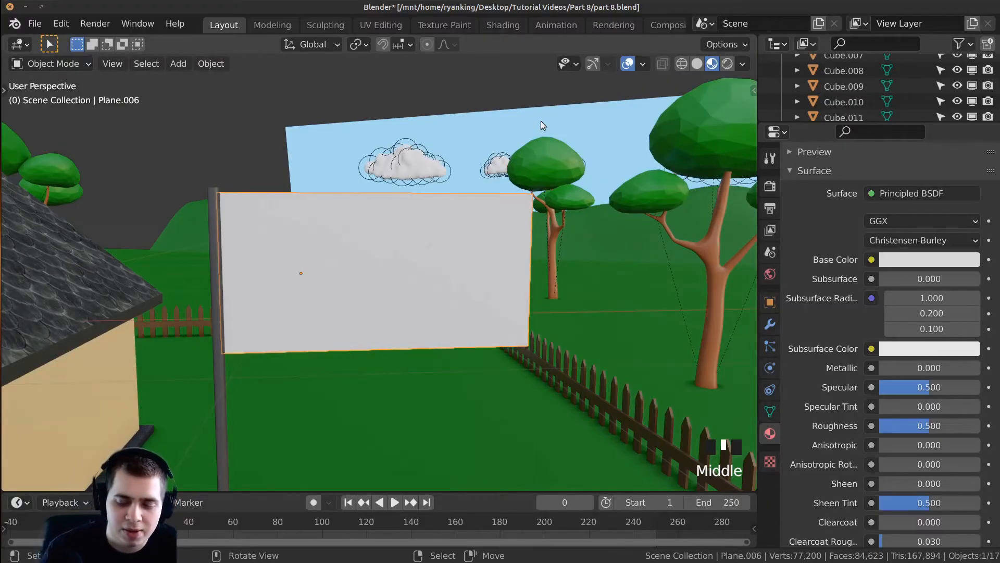
Unwrap all of the flag's faces with Project from View in front orthographic view and return to Object Mode
key("KP_1")
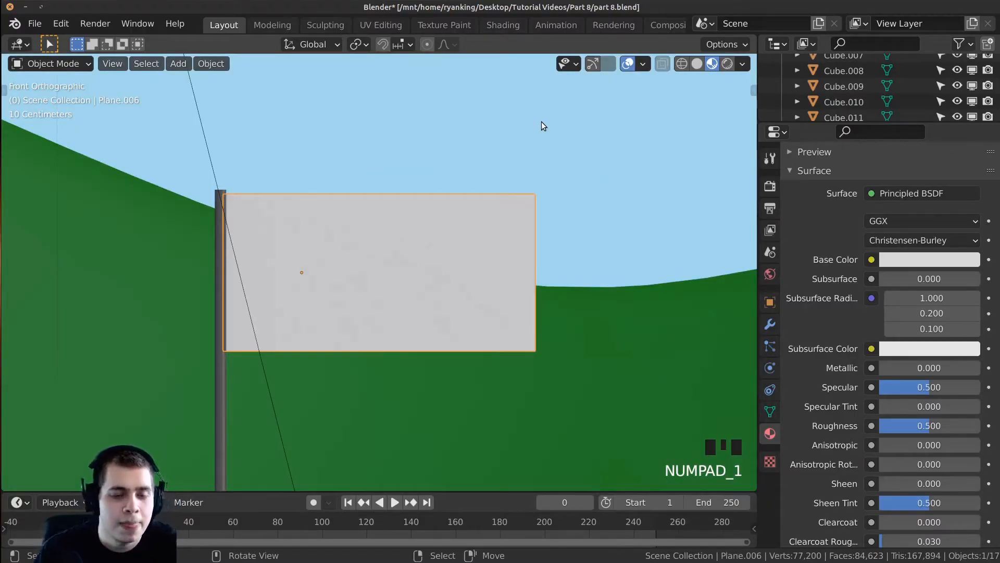
key("Tab")
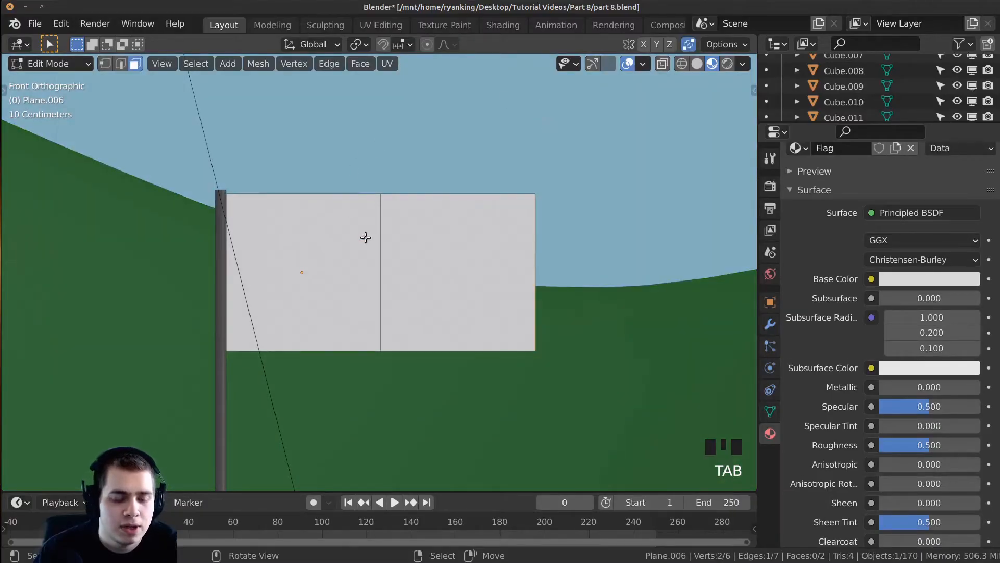
key("a")
key("a")
key("a")
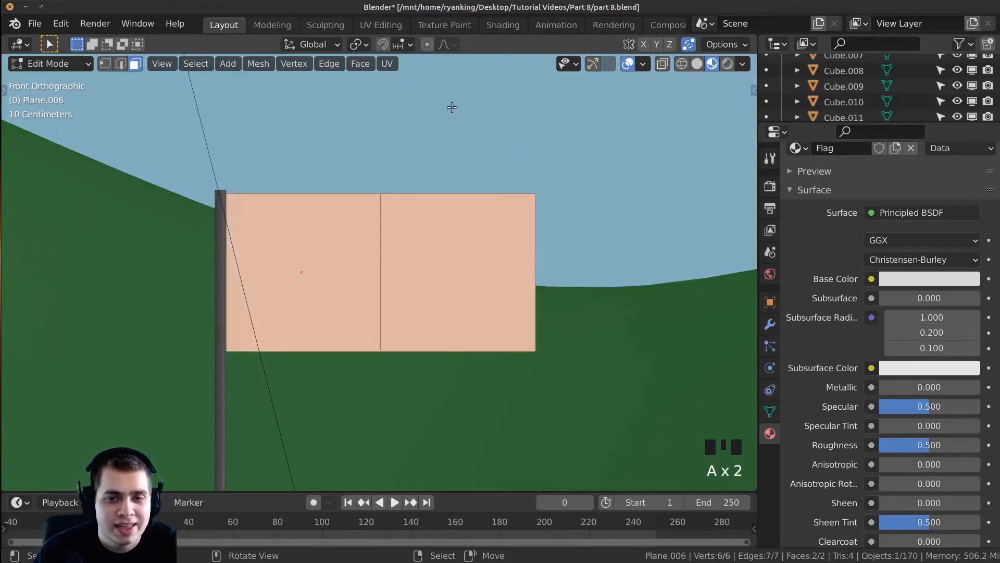
scroll(388, 262, "up", 2)
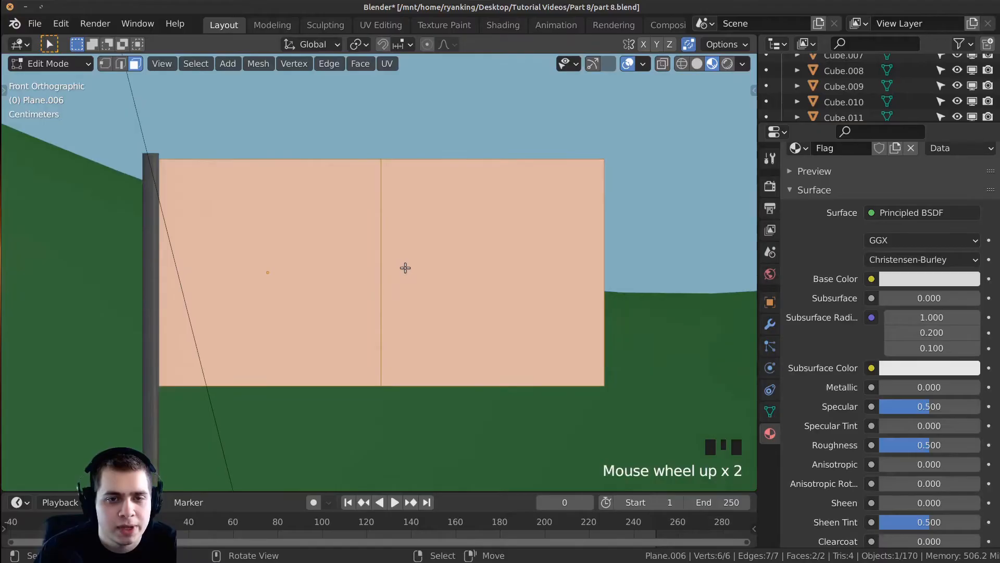
key("u")
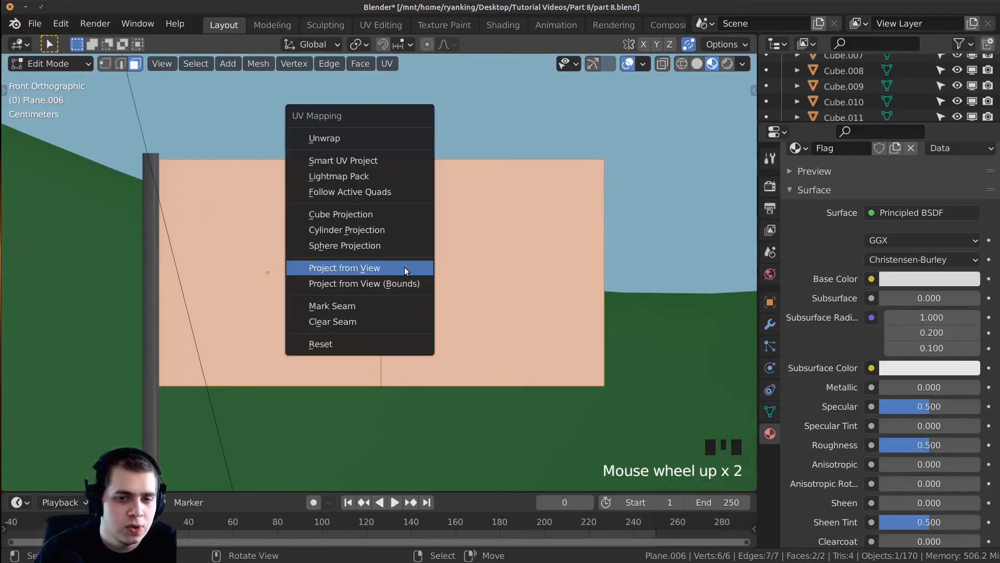
left_click(352, 268)
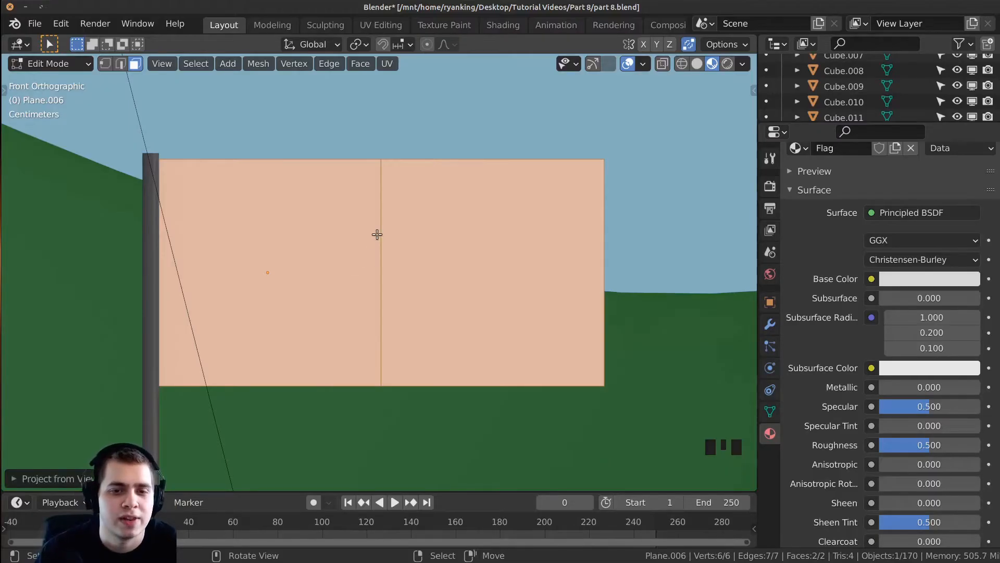
key("Tab")
Open the Flag material in the Shading workspace and set the camera's render region around the flag
left_click(502, 24)
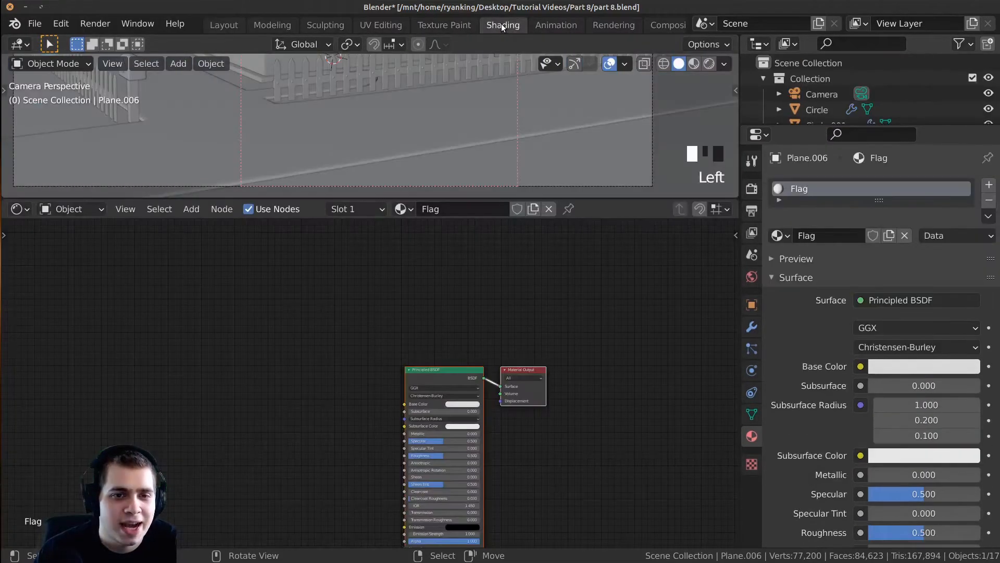
scroll(456, 78, "down", 2)
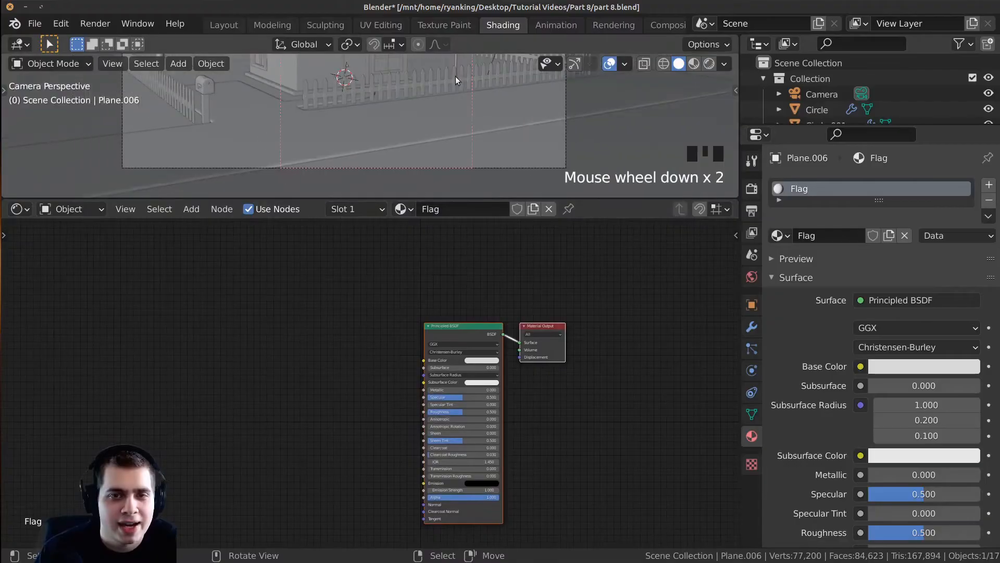
scroll(442, 114, "down", 1, "shift")
middle_click_drag(443, 114, 416, 137, "shift")
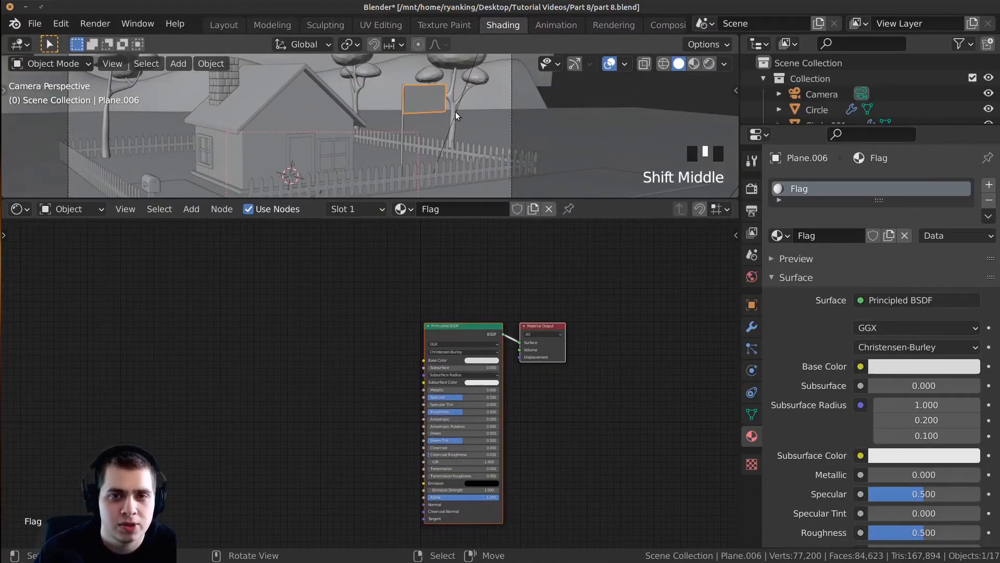
key("ctrl+b")
left_click_drag(516, 60, 451, 90)
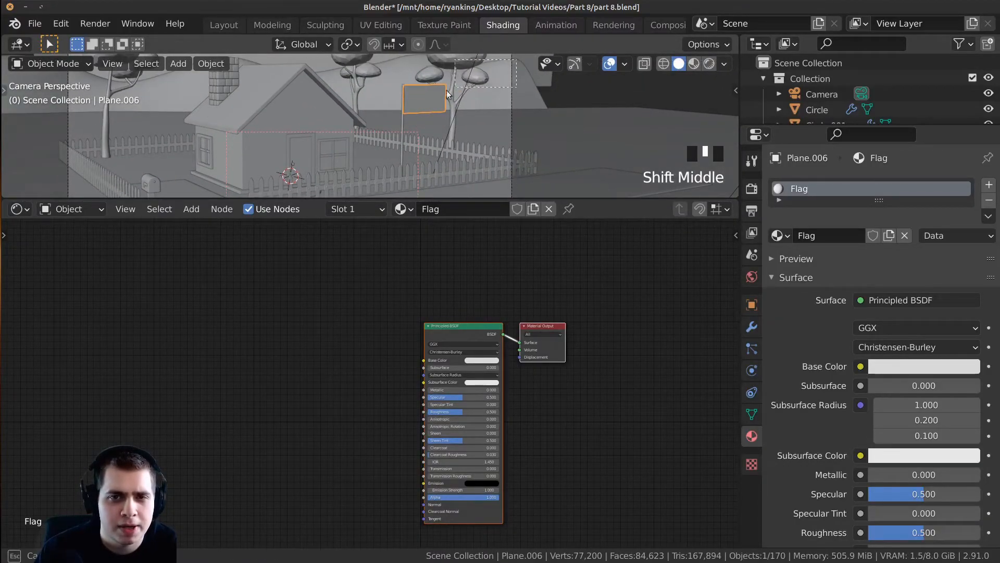
left_click_drag(377, 133, 377, 133)
Check the flag up close in Rendered shading and switch the viewport to Material Preview
scroll(426, 107, "up", 2)
mouse_move(426, 107)
middle_mouse_down("shift")
mouse_move(393, 108)
mouse_move(435, 112)
middle_mouse_up("shift")
key("z")
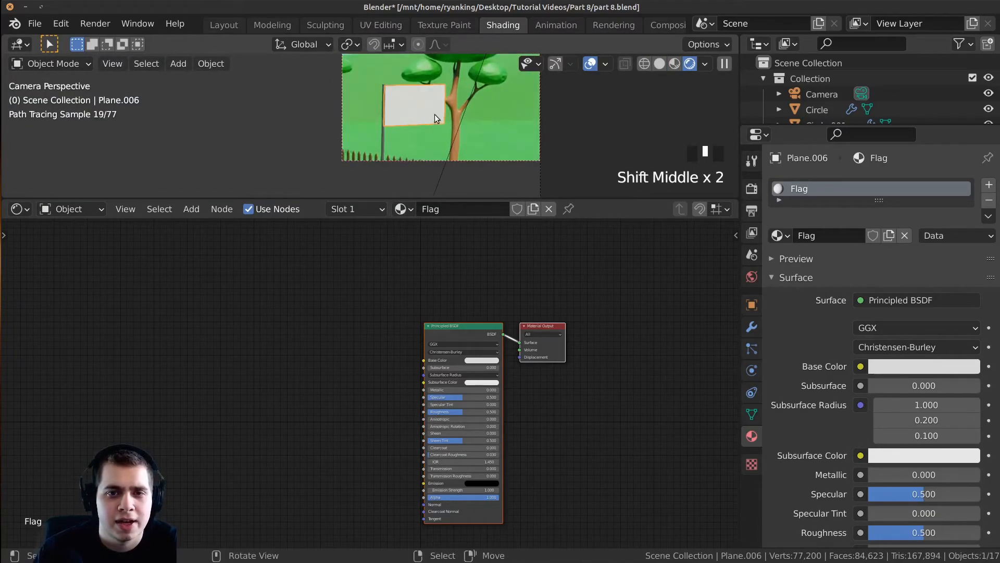
key("z")
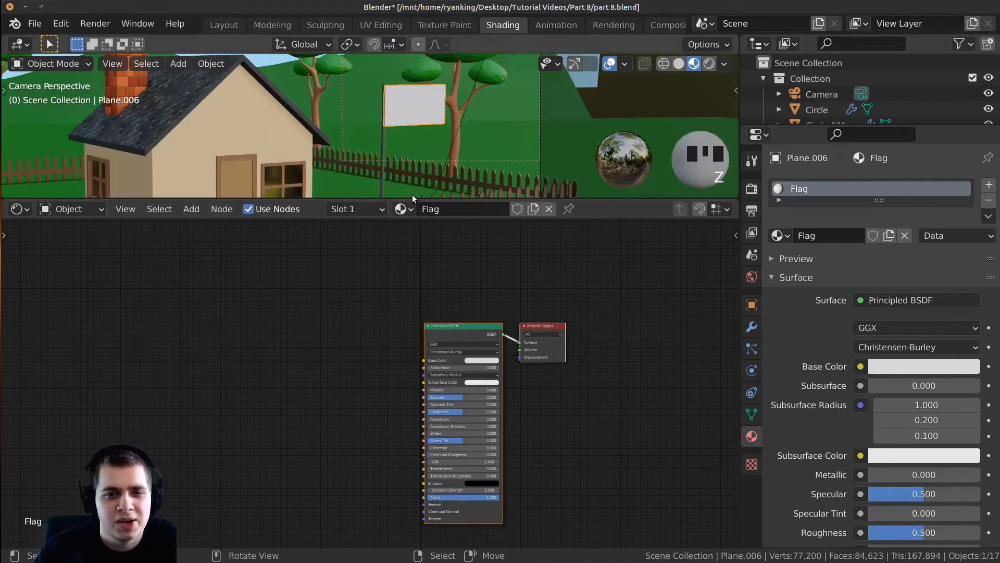
Enlarge the 3D viewport above the node editor and frame the white flag closely in camera view
left_click_drag(414, 200, 414, 275)
scroll(429, 183, "up", 3)
middle_click_drag(384, 156, 349, 147, "shift")
scroll(437, 164, "up", 1)
middle_click_drag(437, 165, 451, 151, "shift")
Add block-151696.png as an image texture in the Flag material and connect its Color to the Principled BSDF's Base Color
middle_click_drag(409, 394, 427, 360)
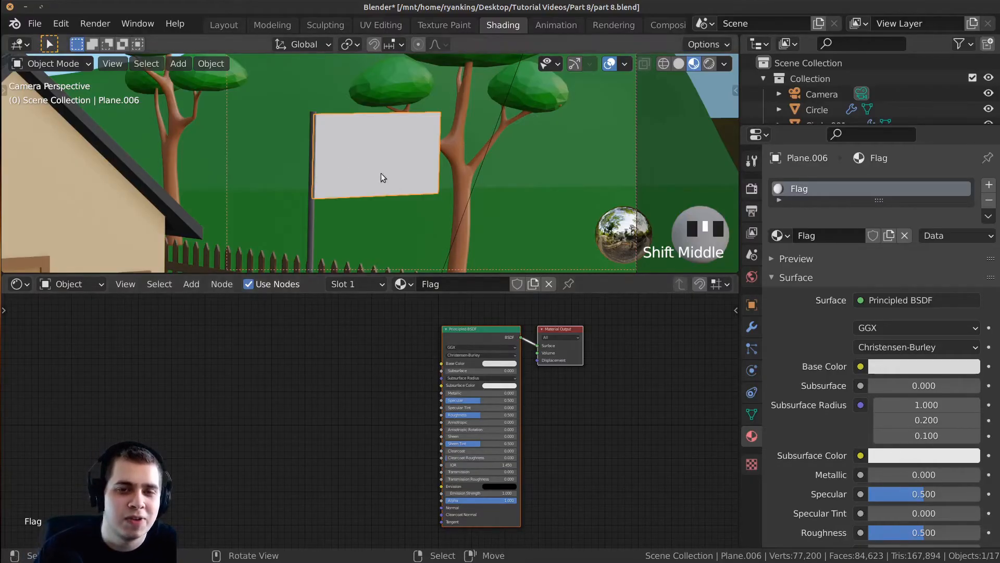
scroll(404, 208, "up", 2)
scroll(382, 243, "down", 2)
scroll(426, 337, "up", 1)
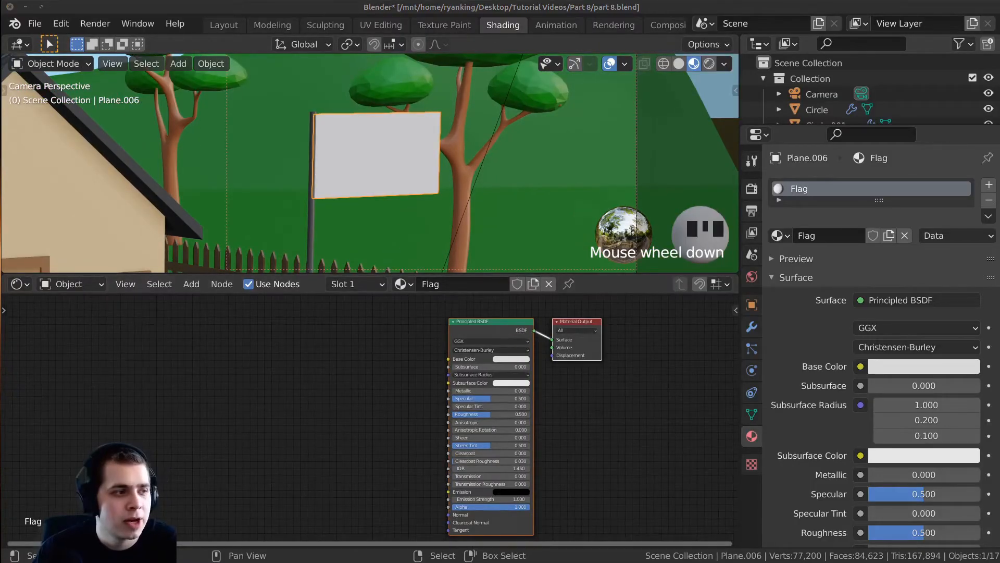
left_click_drag(277, 451, 292, 367)
left_click(282, 354)
left_click_drag(357, 361, 450, 360)
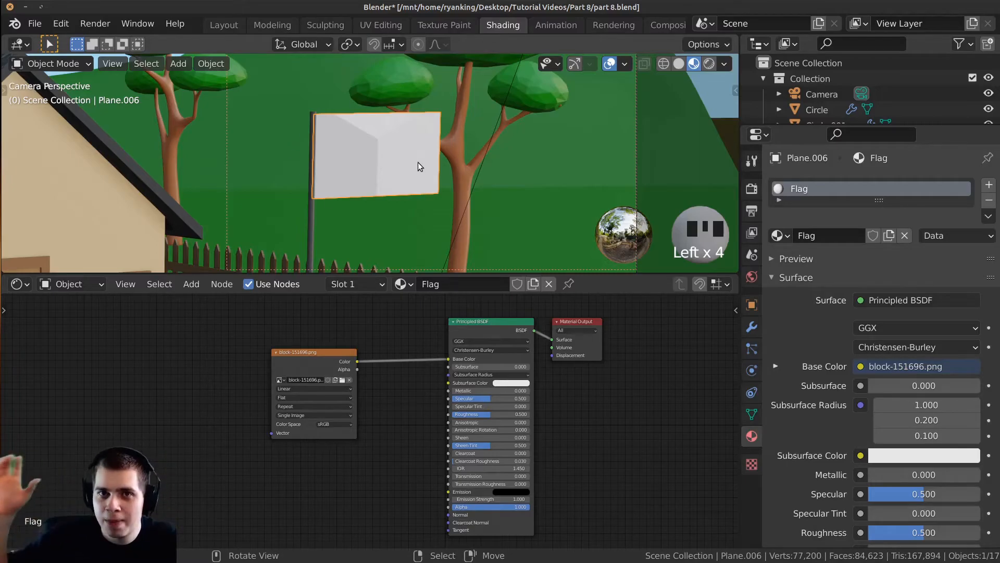
Open the UV Editing workspace, select all of the flag's UVs and display block-151696.png behind them
left_click(380, 23)
key("a")
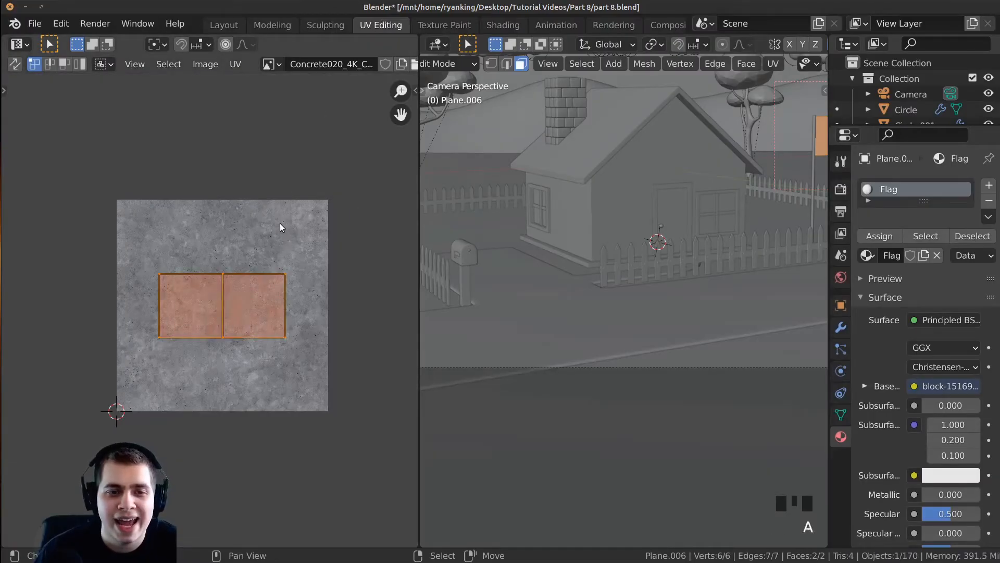
scroll(245, 320, "up", 2)
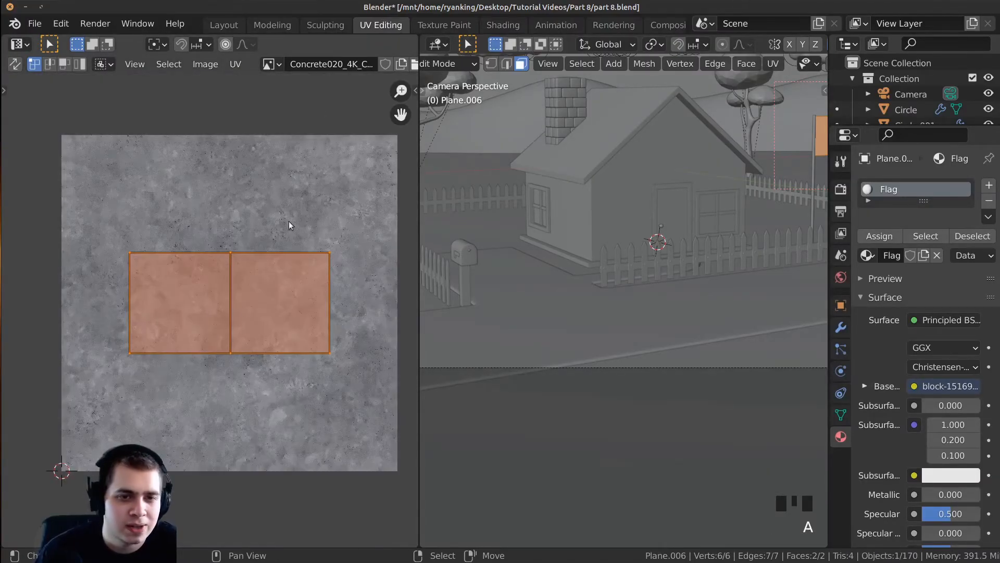
left_click(269, 66)
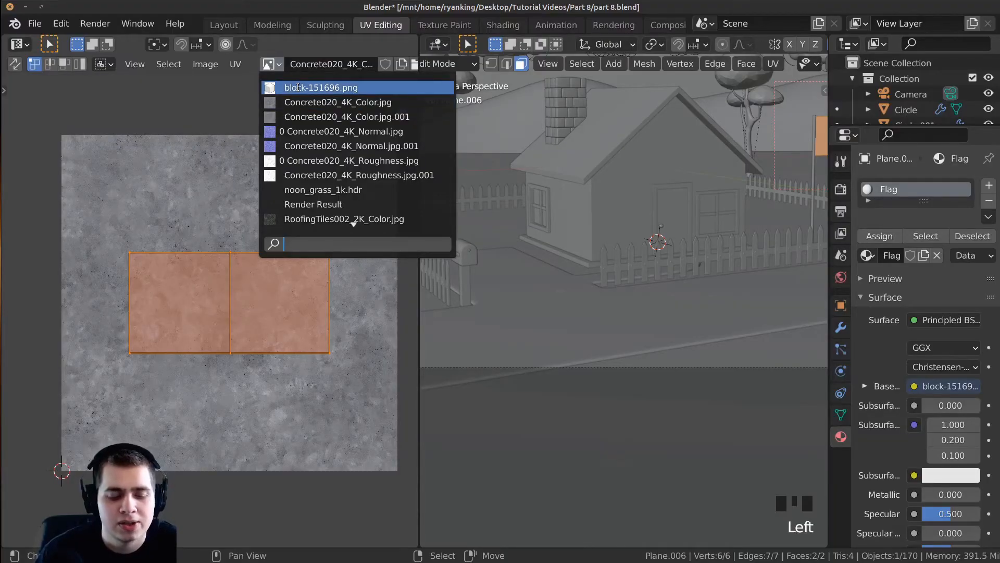
type("bl")
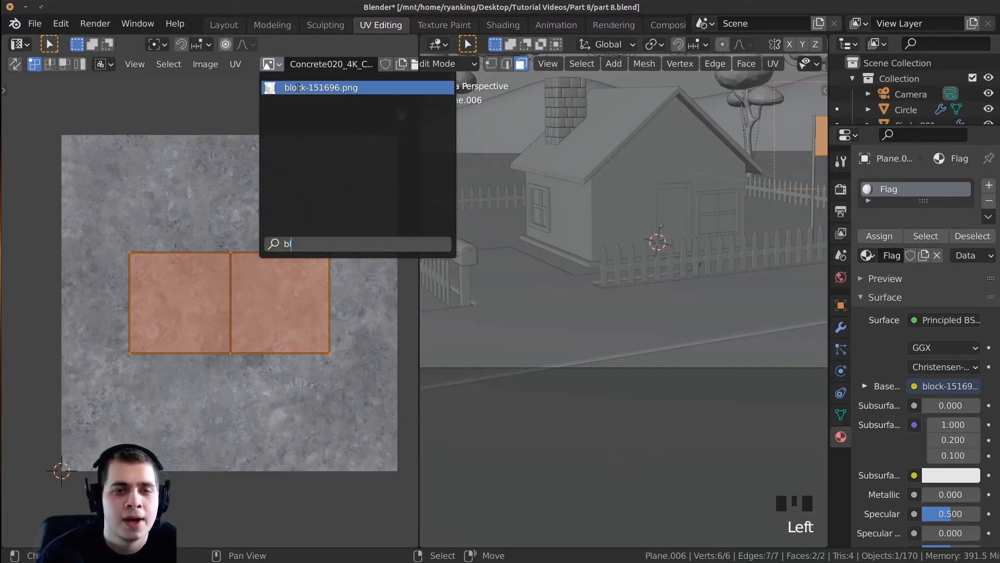
left_click(298, 88)
Scale the flag's UVs up uniformly until they slightly exceed the full height of the cube image
scroll(246, 259, "up", 3)
scroll(261, 311, "down", 2)
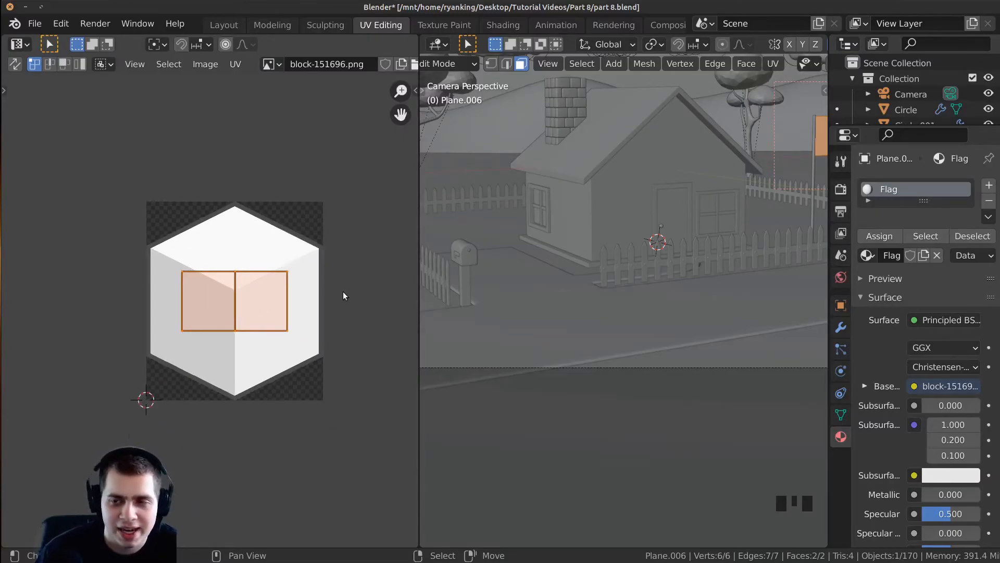
scroll(271, 350, "down", 2)
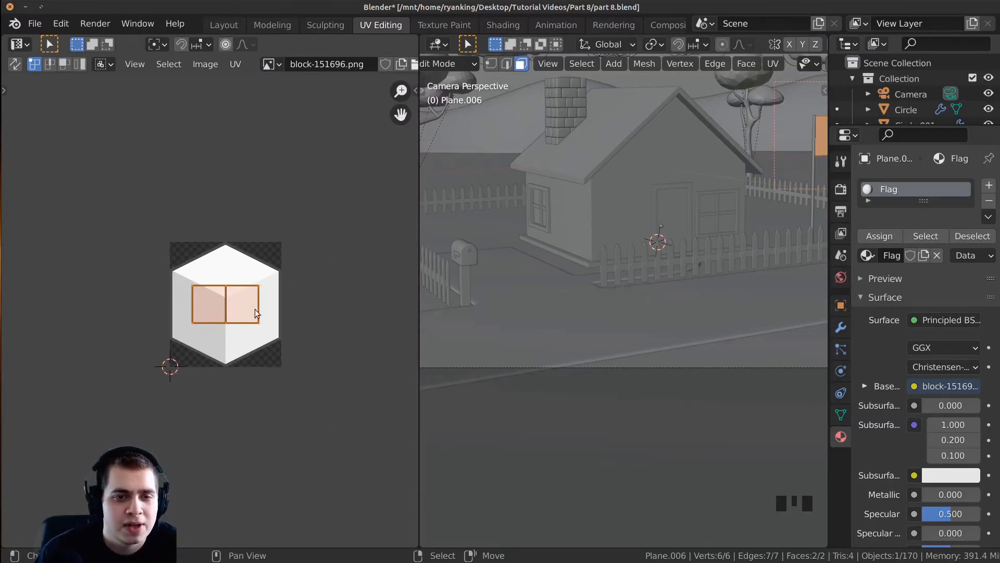
scroll(258, 351, "up", 2)
key("s")
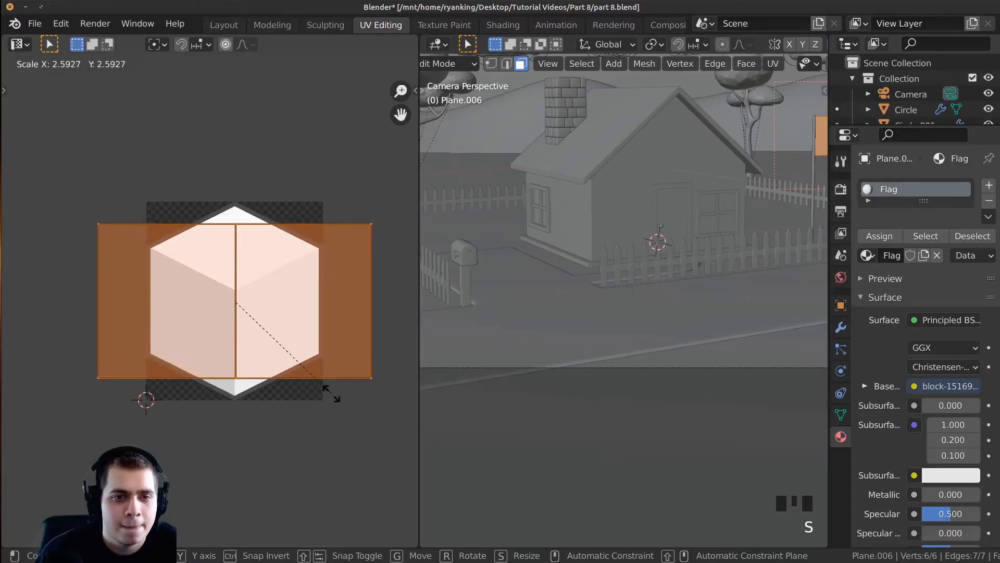
left_click(369, 426)
key("s")
left_click(372, 428)
Frame the flag closely in the 3D view and show it in Material Preview shading beside the UV editor
middle_click_drag(563, 334, 437, 338, "shift")
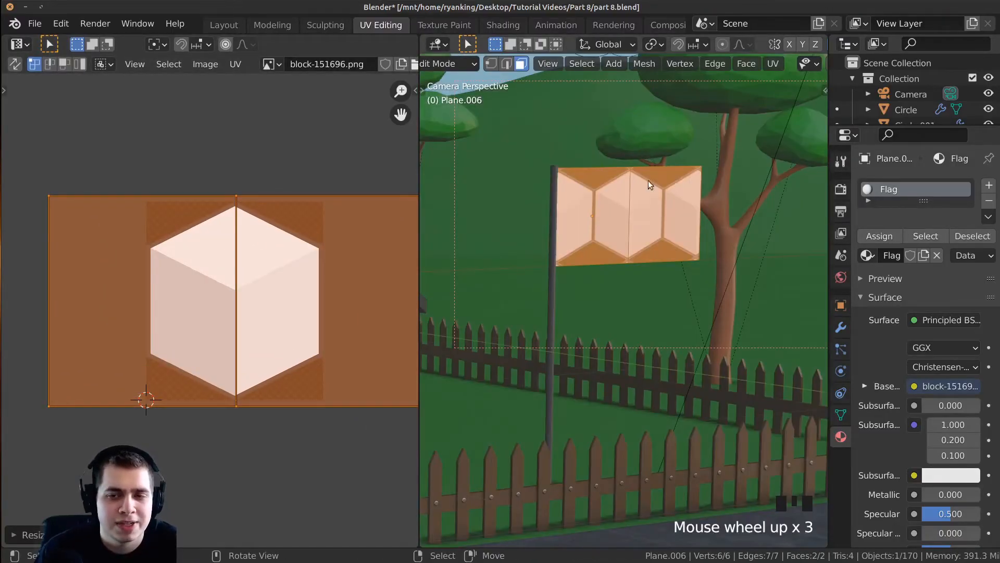
key("z")
key("z")
scroll(655, 203, "up", 1)
middle_click_drag(654, 208, 660, 222, "shift")
scroll(672, 204, "up", 1)
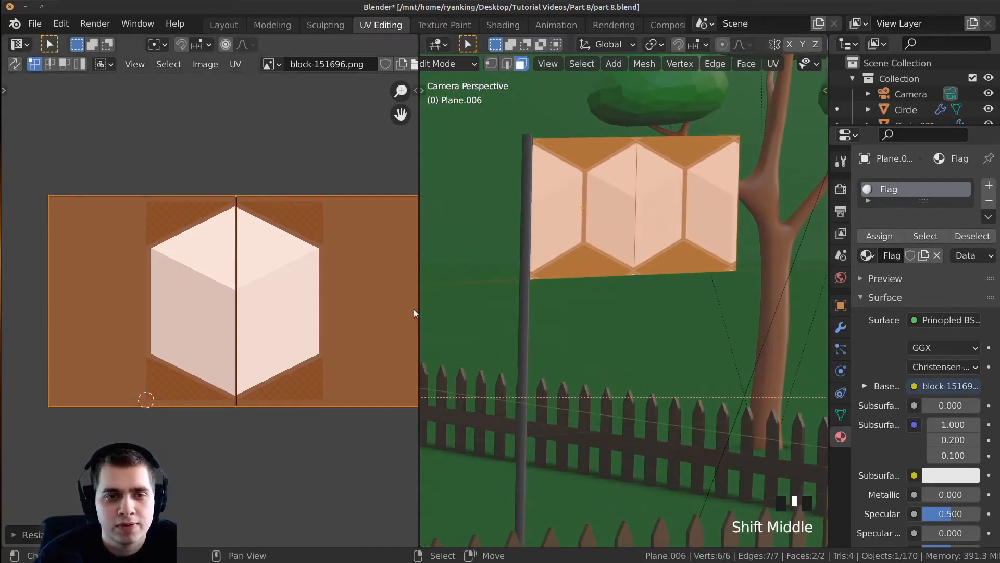
Fine-tune the uniform scale of the flag's UVs so the whole cube fits within the flag with a slim margin
key("s")
left_click(388, 328)
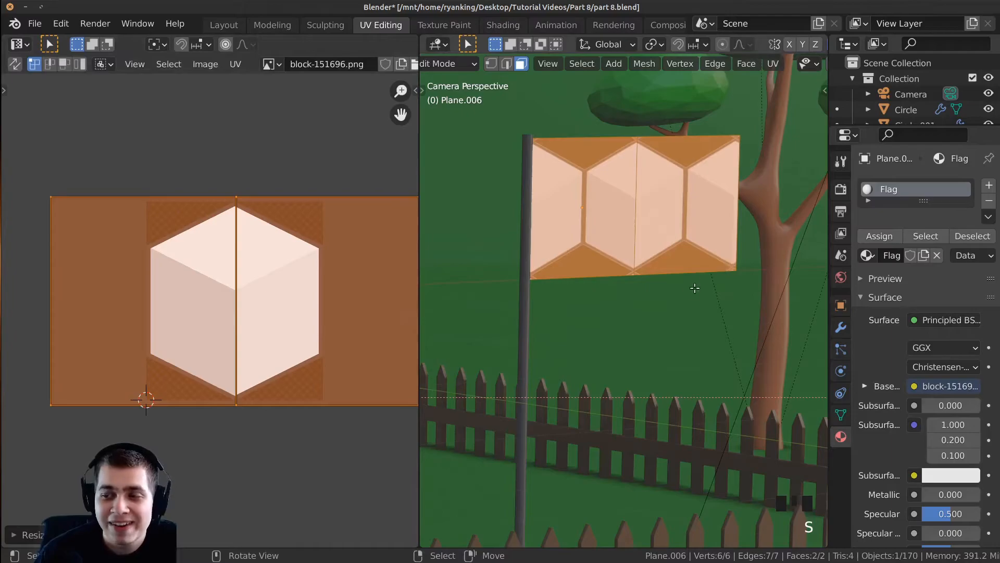
key("s")
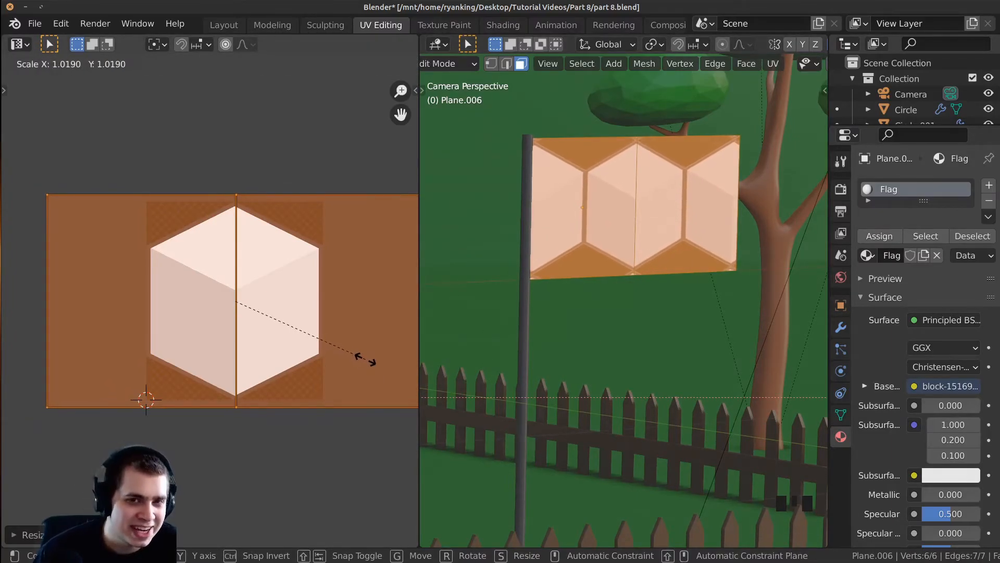
left_click(366, 360)
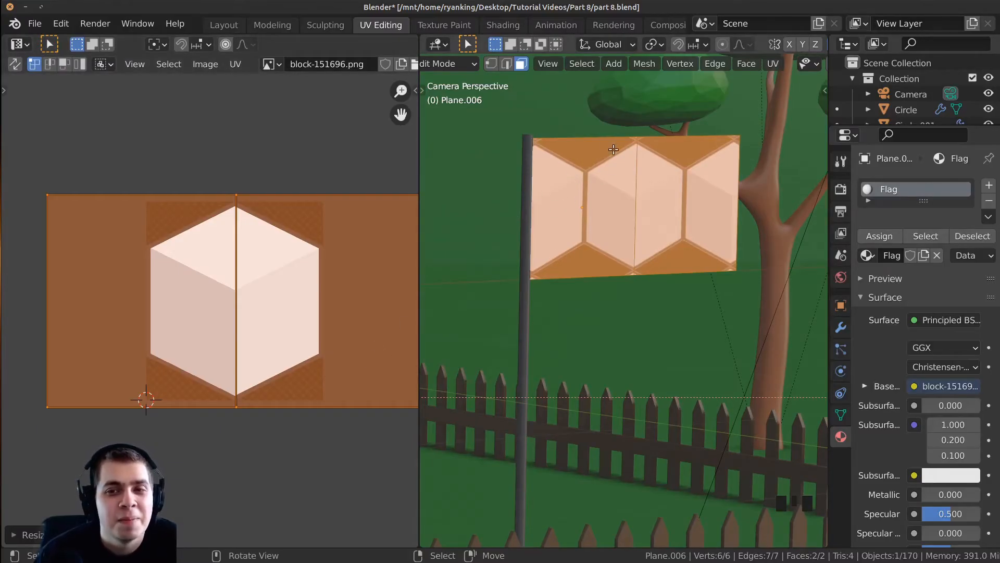
key("s")
left_click(334, 250)
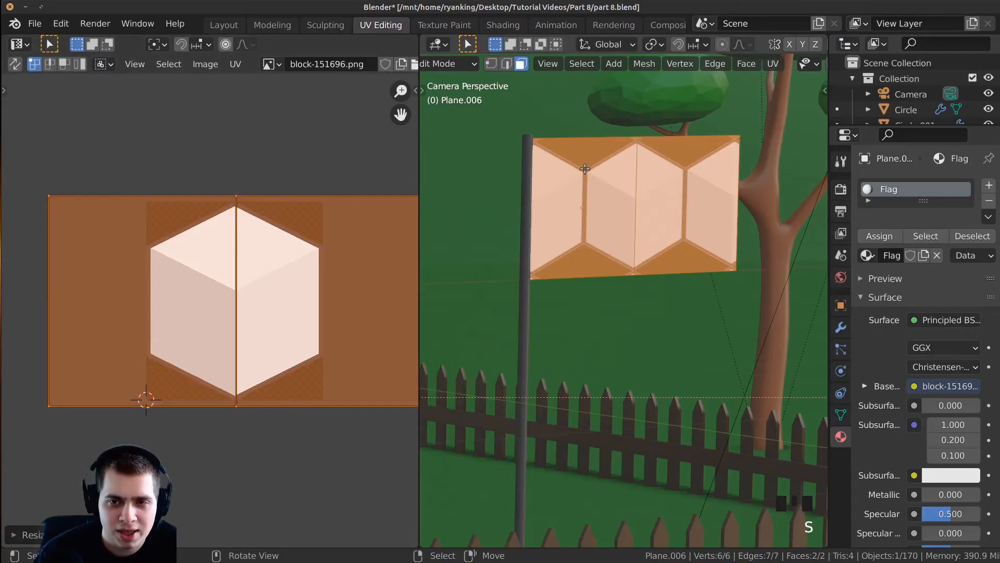
key("s")
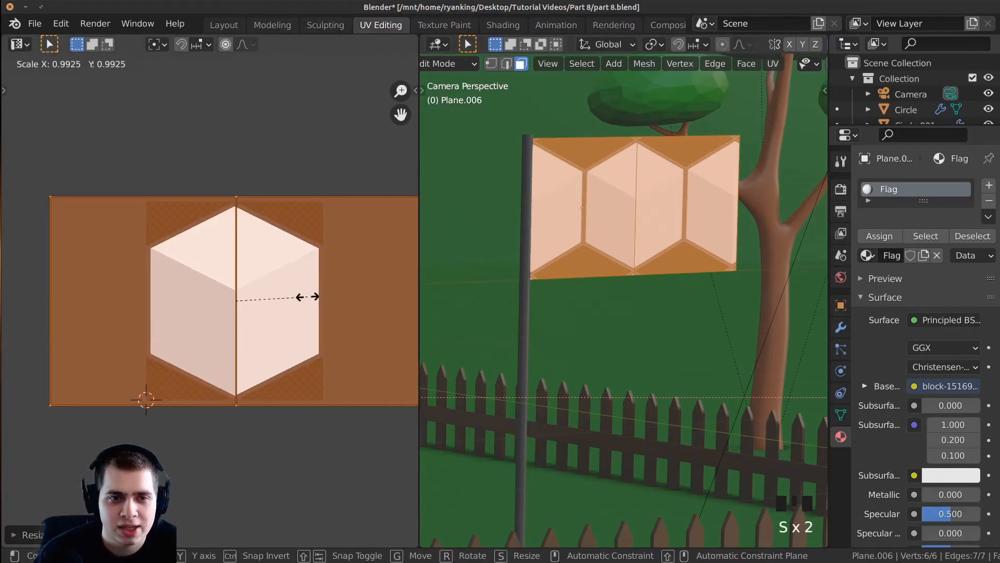
key("s")
left_click(307, 291)
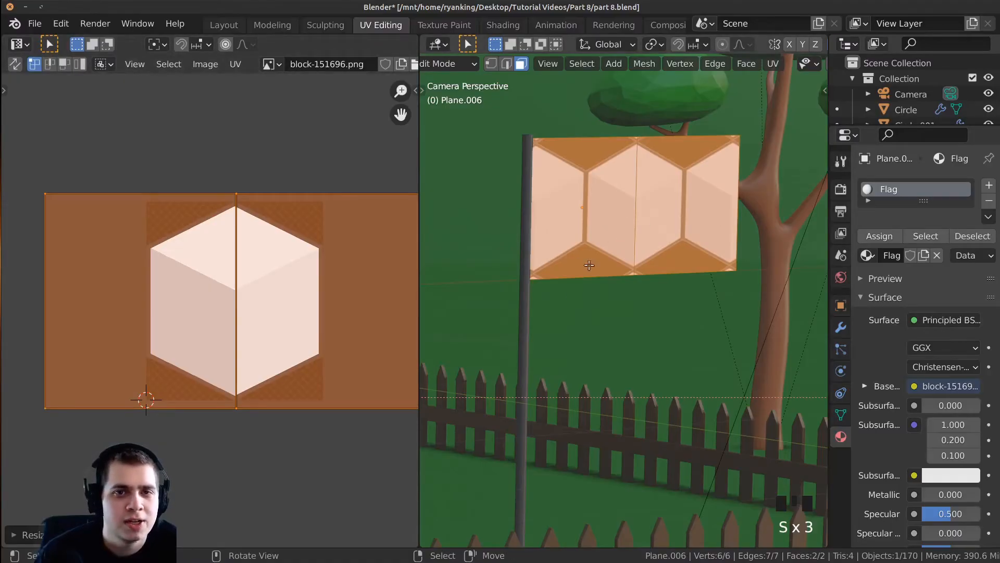
Return to the Shading workspace and set the block-151696.png texture's extension mode to Clip
left_click(503, 26)
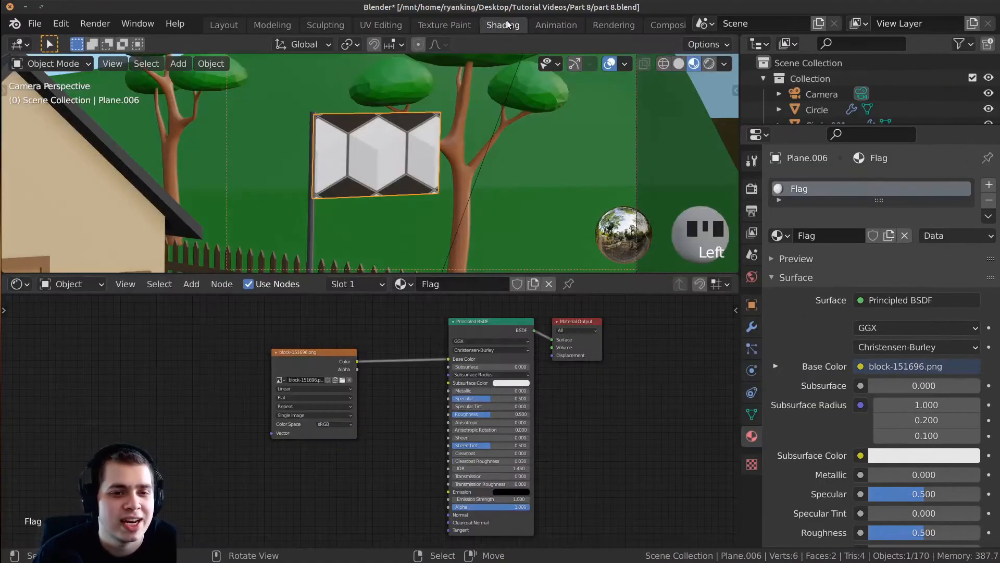
scroll(415, 216, "up", 4)
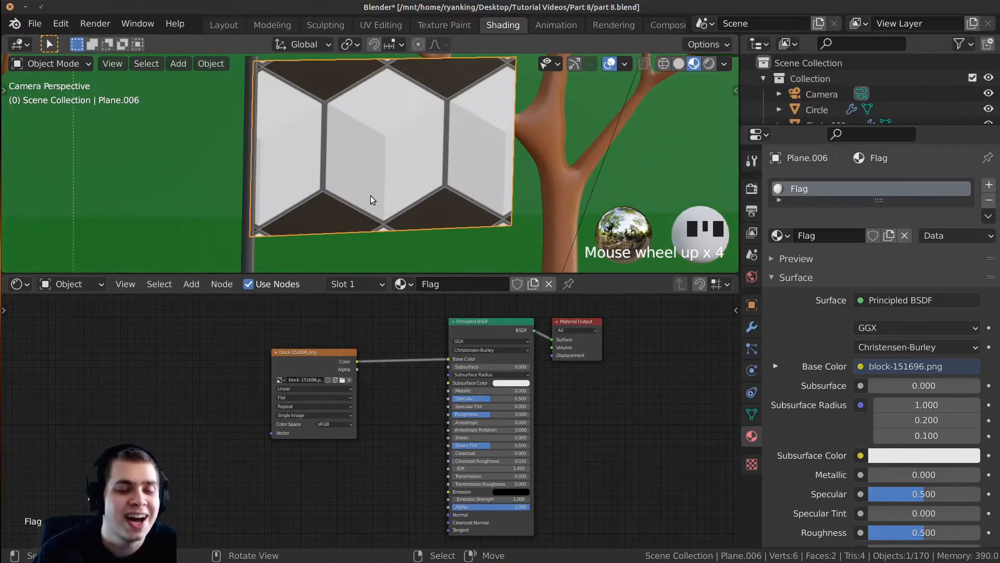
scroll(291, 417, "up", 4)
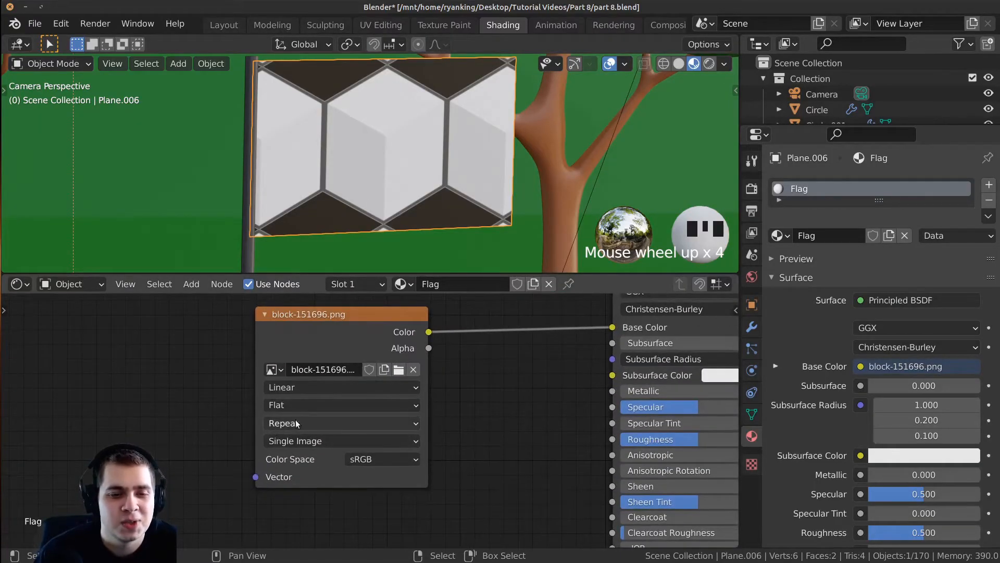
left_click(294, 423)
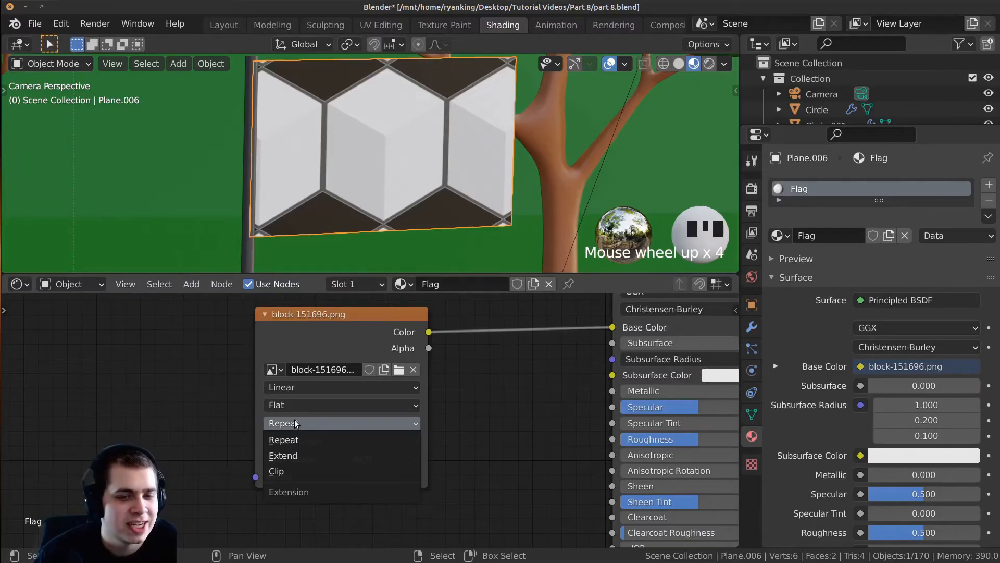
left_click(294, 468)
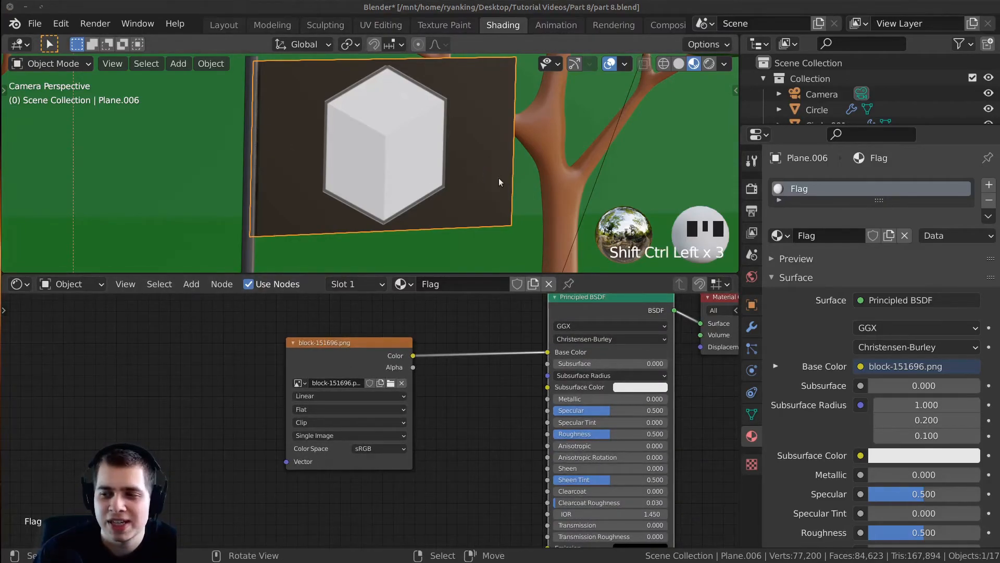
Inspect the transparent areas around the cube in block-151696.png in the image viewer and close it
left_click_drag(1, 250, 605, 41)
scroll(620, 177, "down", 8)
scroll(502, 147, "up", 4)
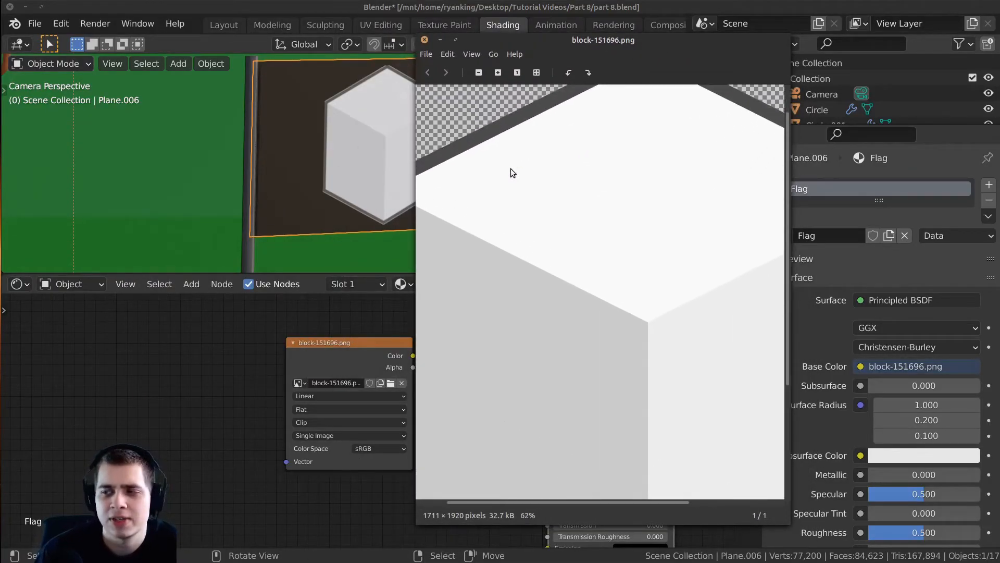
left_click(426, 40)
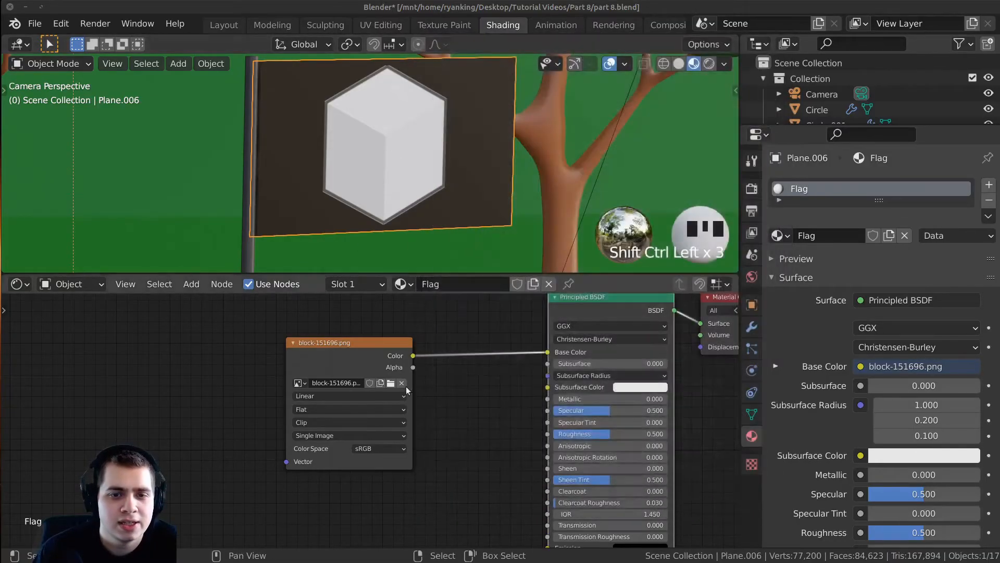
Add a MixRGB node between the block-151696.png texture and the Principled BSDF's Base Color
key("shift+a")
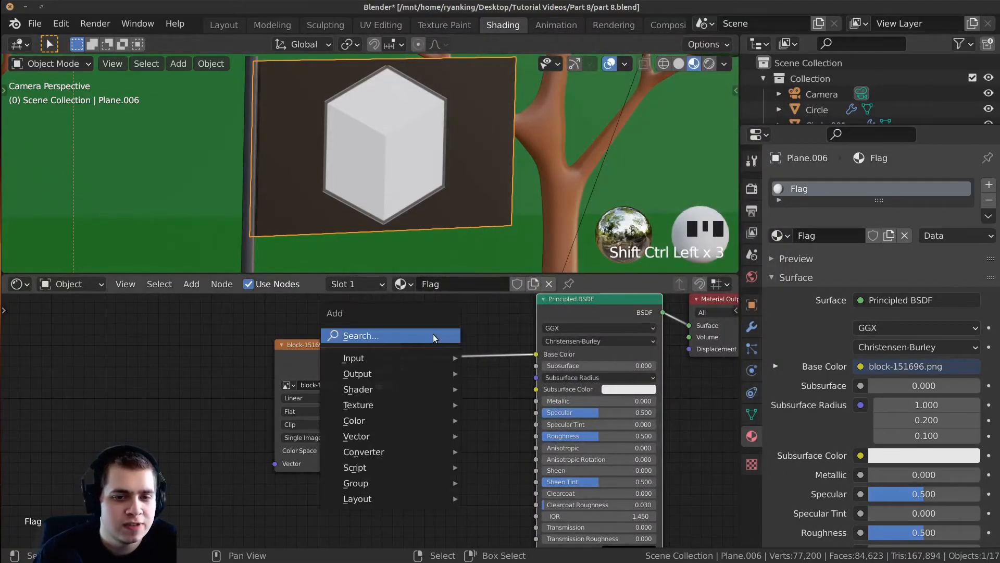
left_click(400, 335)
type("mi")
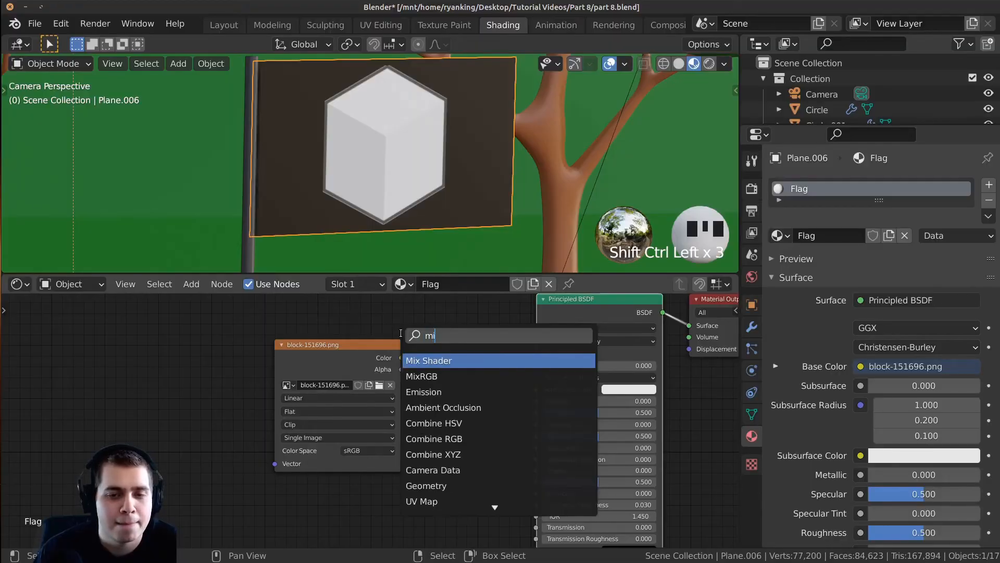
type("x")
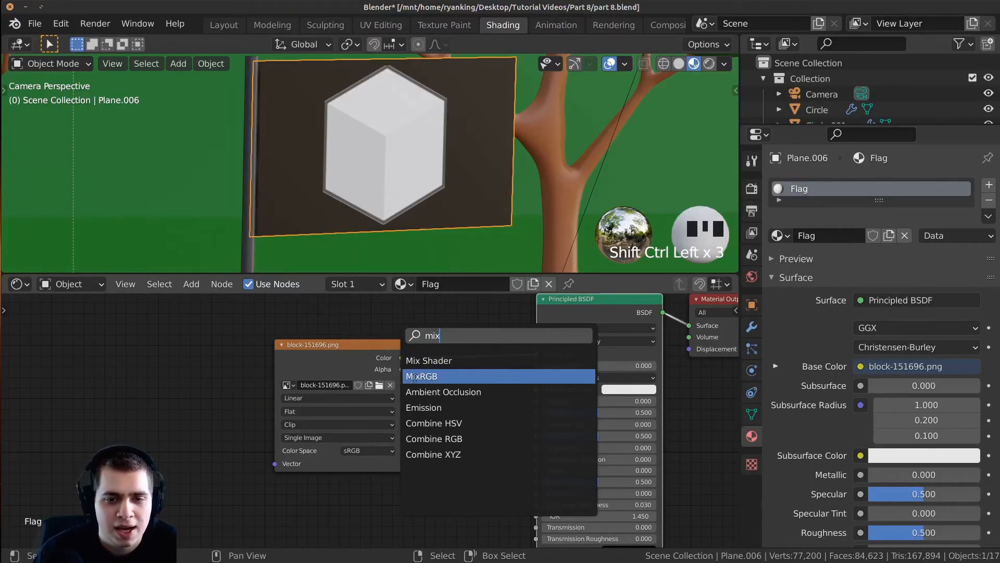
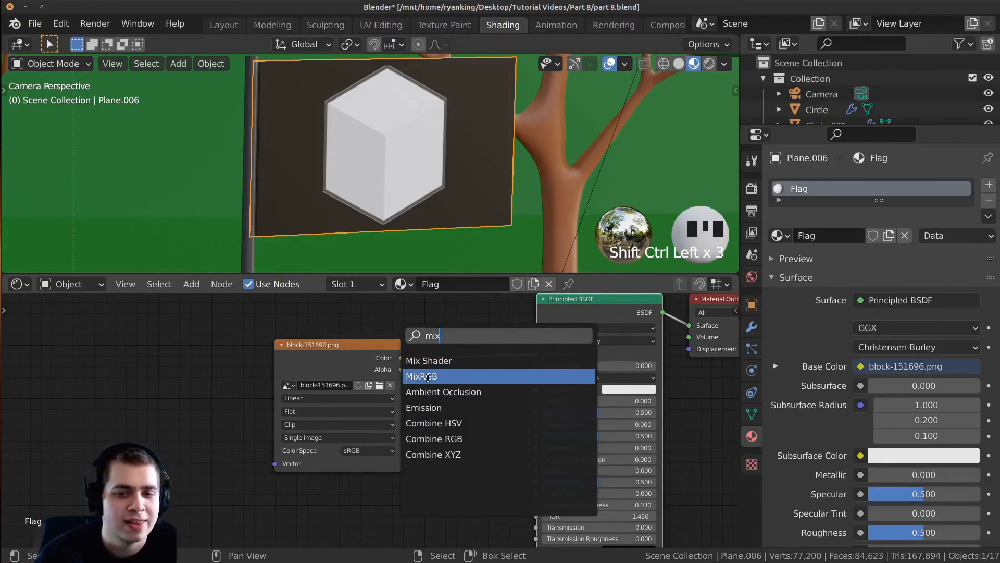
left_click(428, 377)
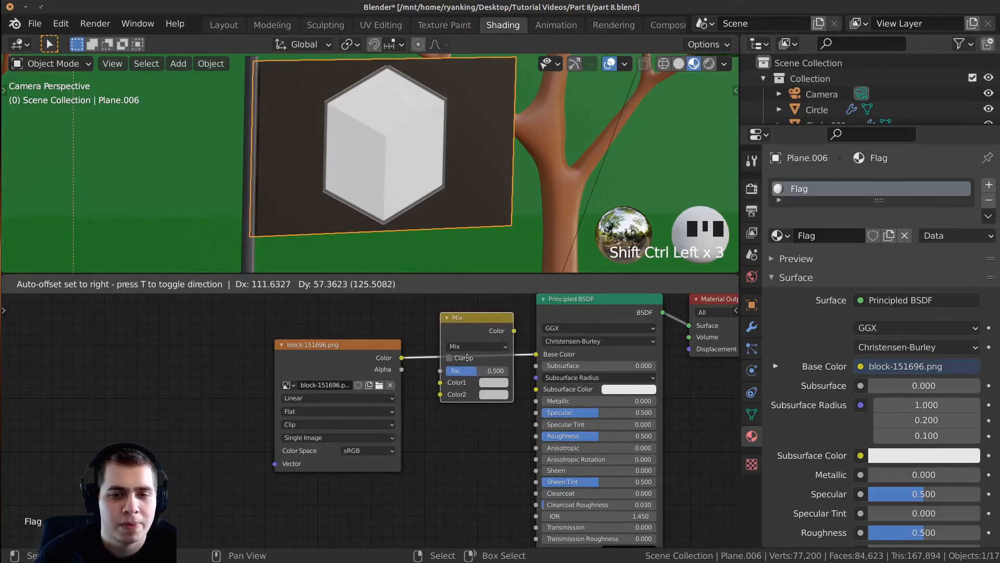
left_click(468, 357)
Preview the image texture's Color and Alpha outputs on the flag and compare them with the original image file
scroll(404, 377, "up", 2)
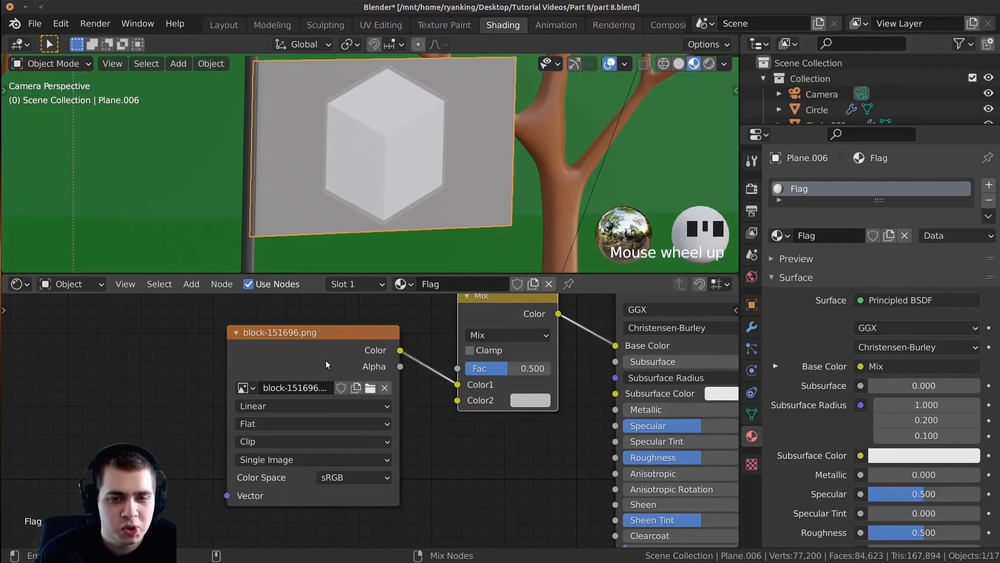
left_click(323, 346, "ctrl+shift")
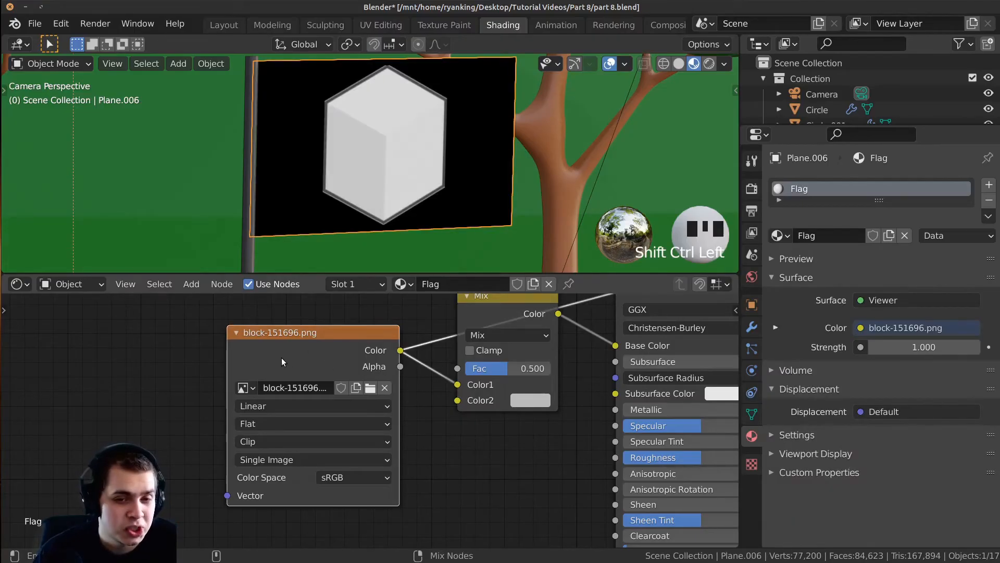
left_click(281, 355, "ctrl+shift")
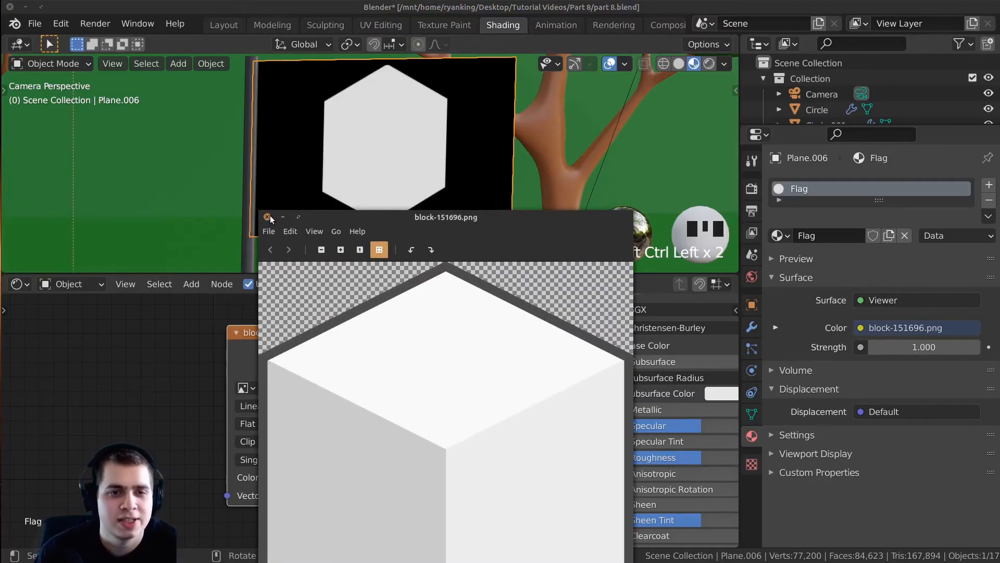
left_click(270, 216)
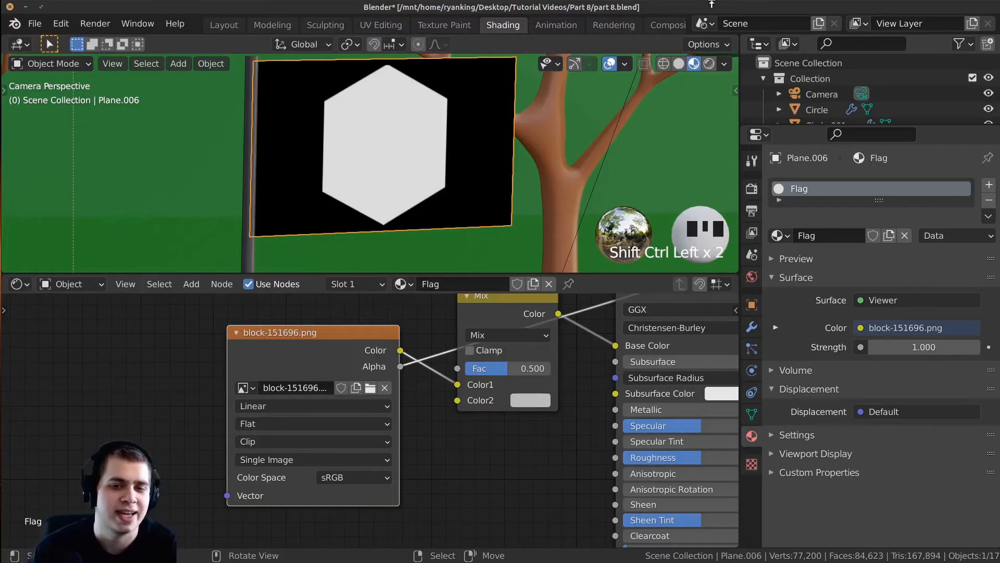
Move the block-151696.png texture node farther from the Mix node to make room between them
scroll(379, 372, "up", 2)
middle_click_drag(379, 373, 363, 398)
left_click_drag(353, 371, 283, 363)
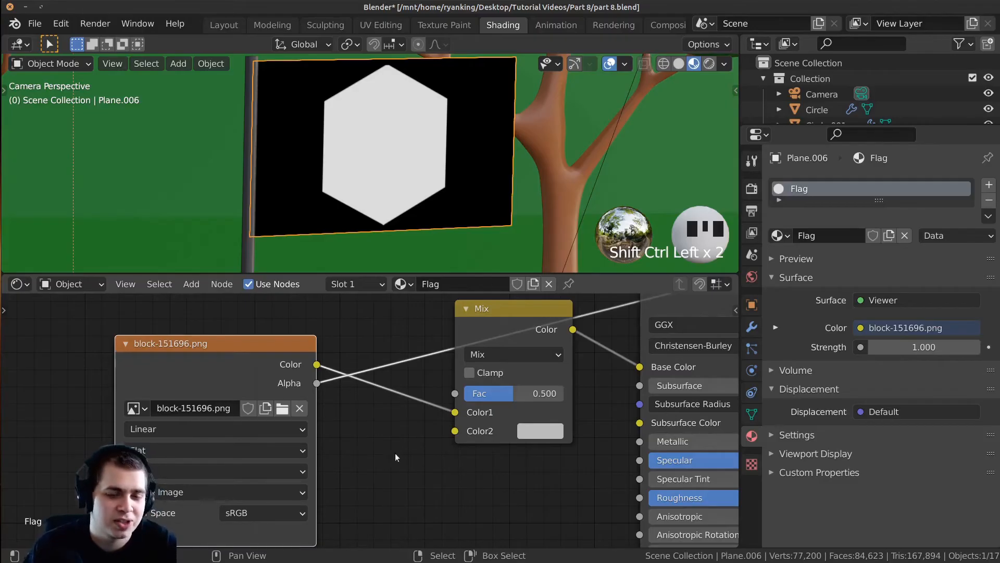
Disconnect the block-151696.png texture from the Mix node's inputs and preview the Mix output directly on the flag
left_click_drag(317, 383, 456, 395)
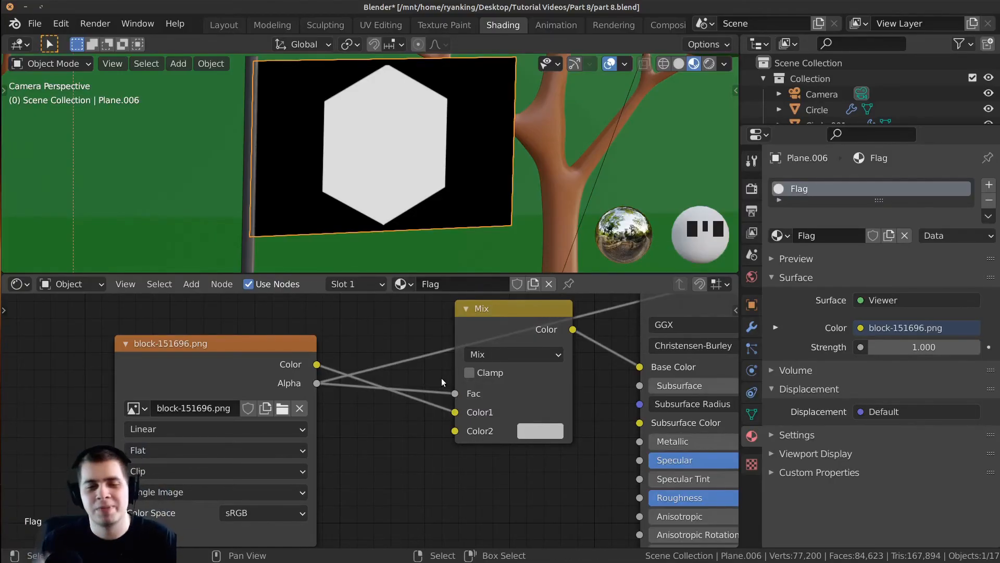
left_click_drag(456, 393, 386, 413)
middle_click_drag(458, 365, 417, 387)
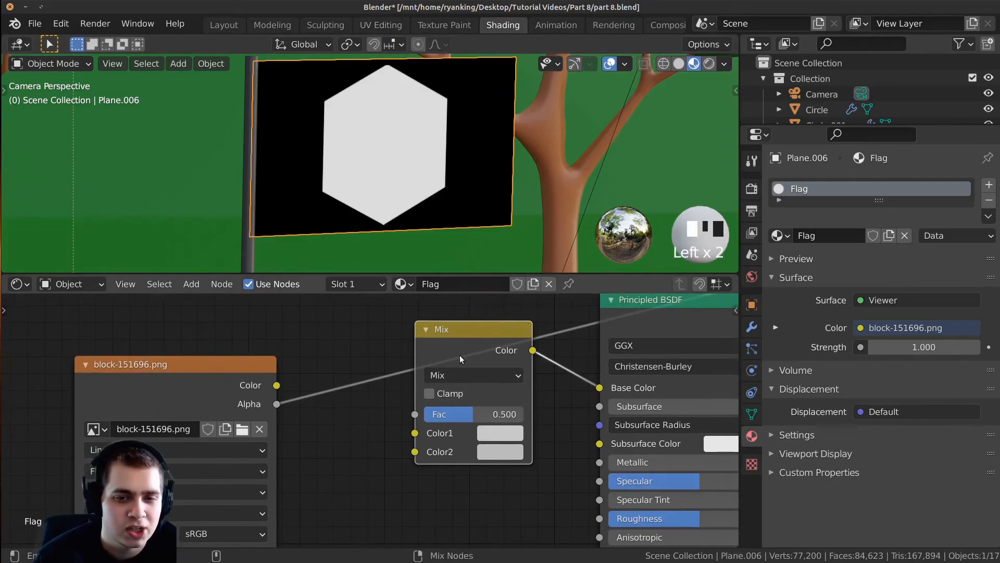
left_click(476, 338, "ctrl+shift")
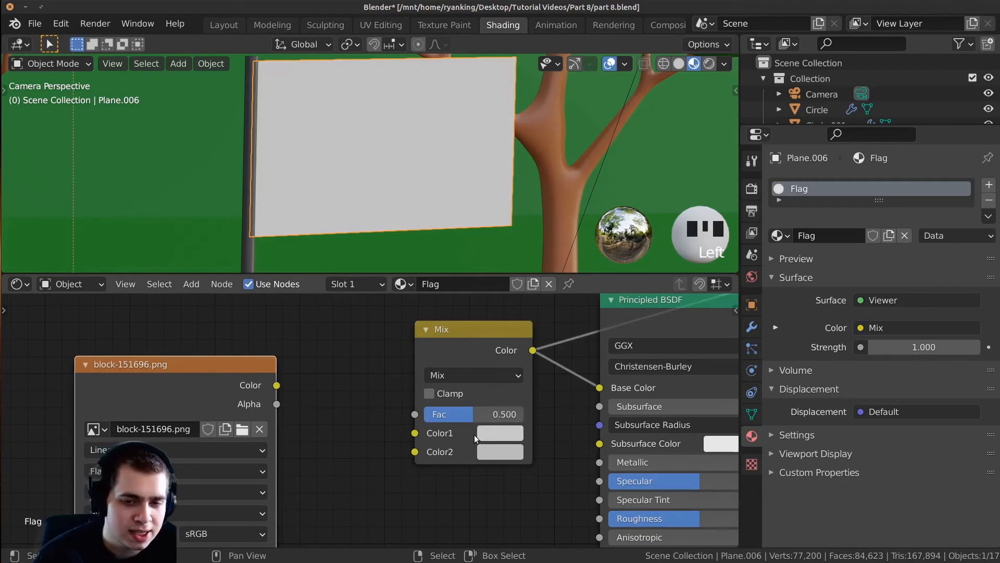
Set the Mix node's Color1 to blue and Color2 to red
left_click(496, 432)
left_click(532, 290)
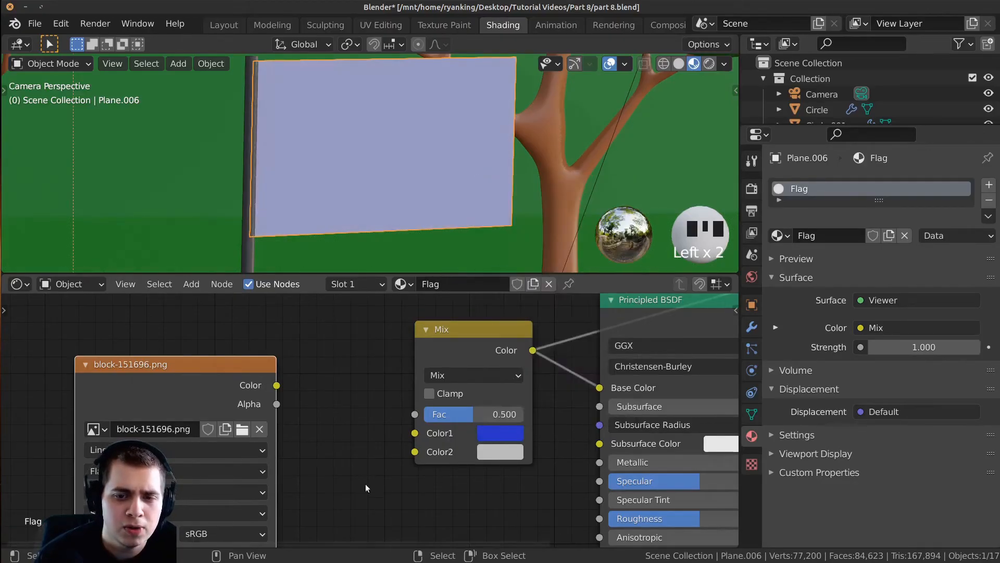
left_click(500, 452)
left_click(525, 327)
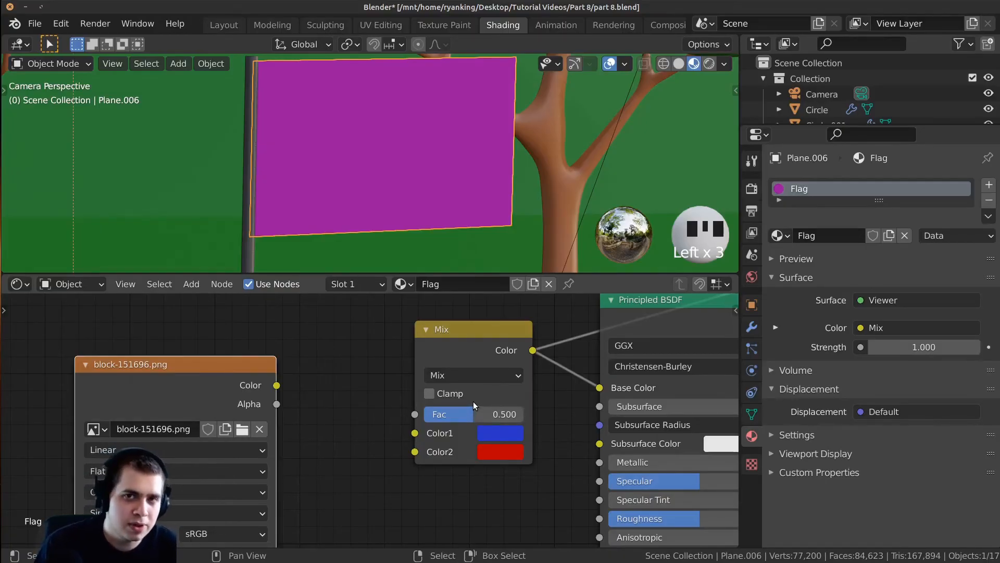
Test the blend between the two Mix colors by adjusting the Fac value to 0.539
left_click(496, 449)
left_click(495, 449)
left_click(460, 420)
mouse_move(460, 415)
left_mouse_down()
mouse_move(413, 415)
mouse_move(524, 413)
mouse_move(476, 414)
left_mouse_up()
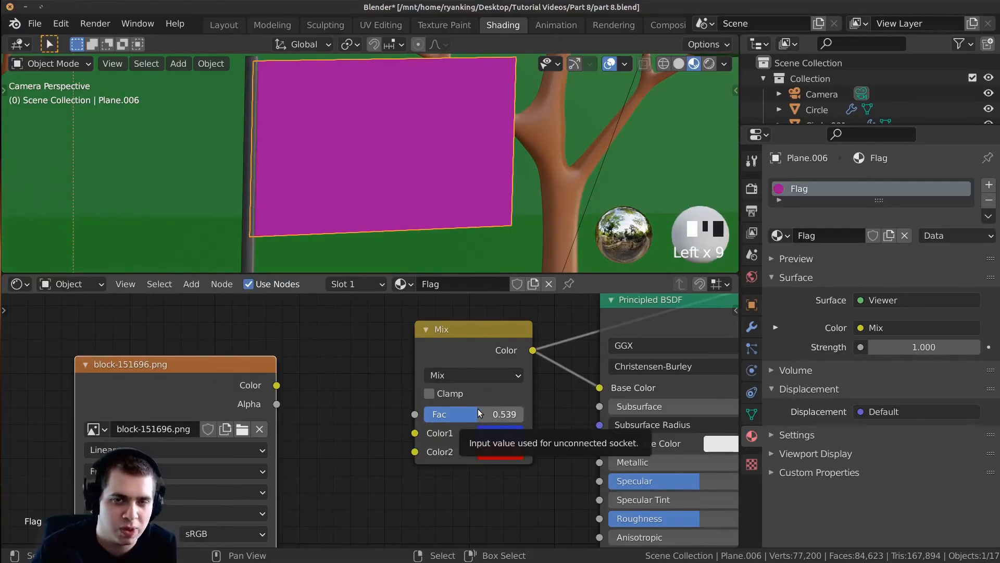
Connect the image texture's Color output to the Mix node's Color1 and change Color2 to a medium blue
left_click_drag(276, 385, 415, 432)
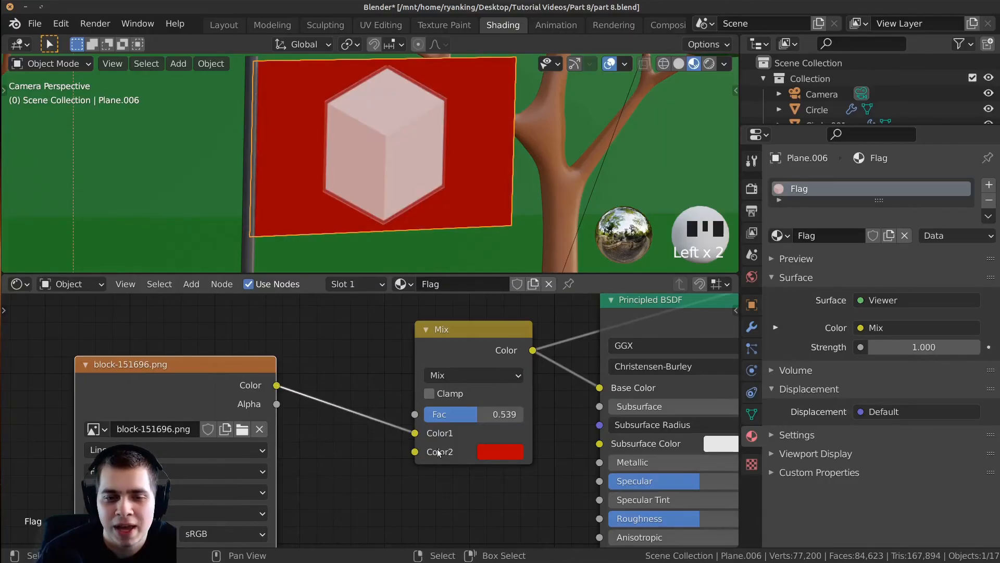
left_click(508, 454)
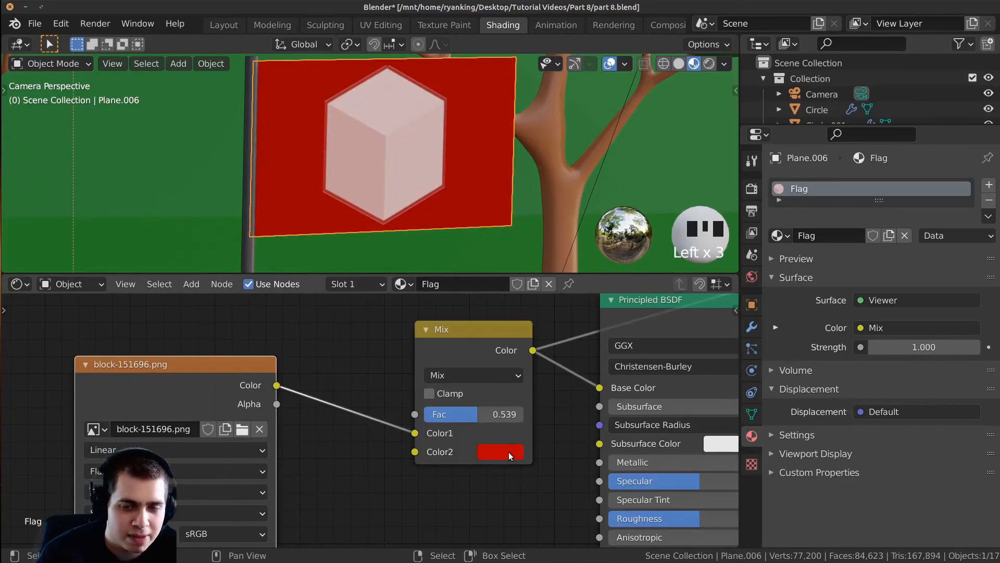
left_click(508, 454)
left_click(572, 247)
left_click_drag(572, 247, 574, 241)
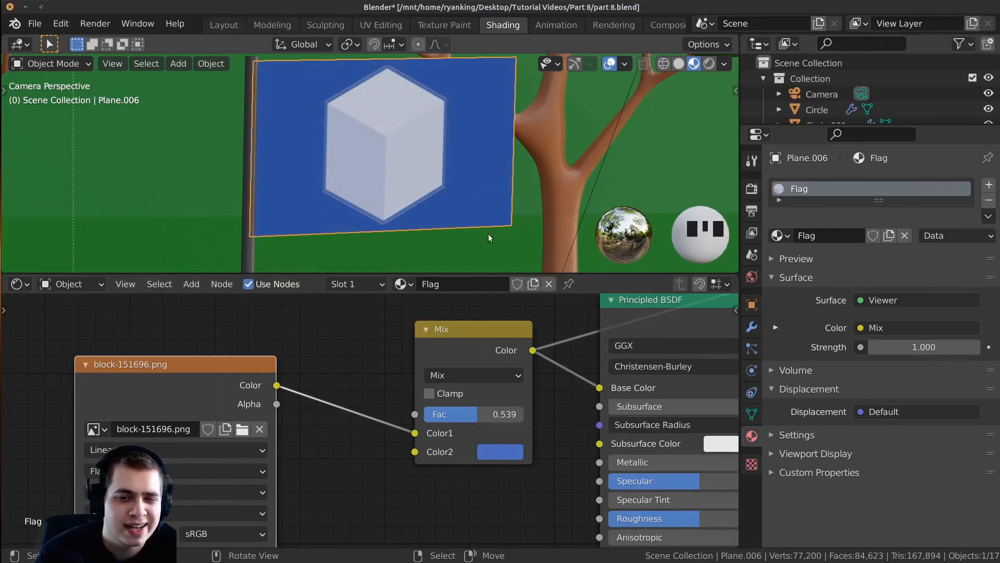
mouse_move(495, 414)
left_mouse_down()
mouse_move(463, 414)
mouse_move(519, 414)
mouse_move(477, 415)
left_mouse_up()
Preview the block-151696.png texture's Color output and its Alpha output on the flag
scroll(299, 417, "down", 1)
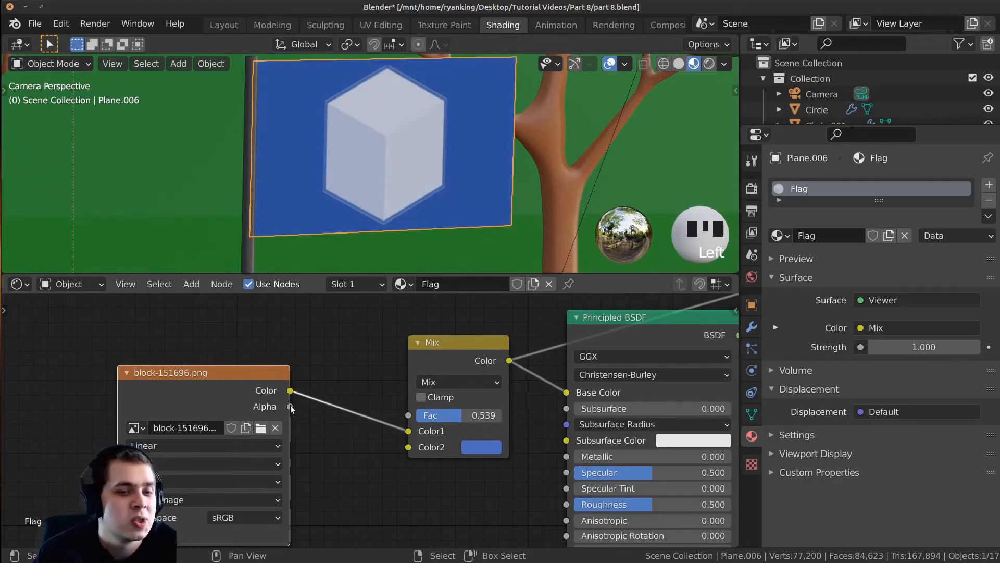
left_click(227, 398, "ctrl+shift")
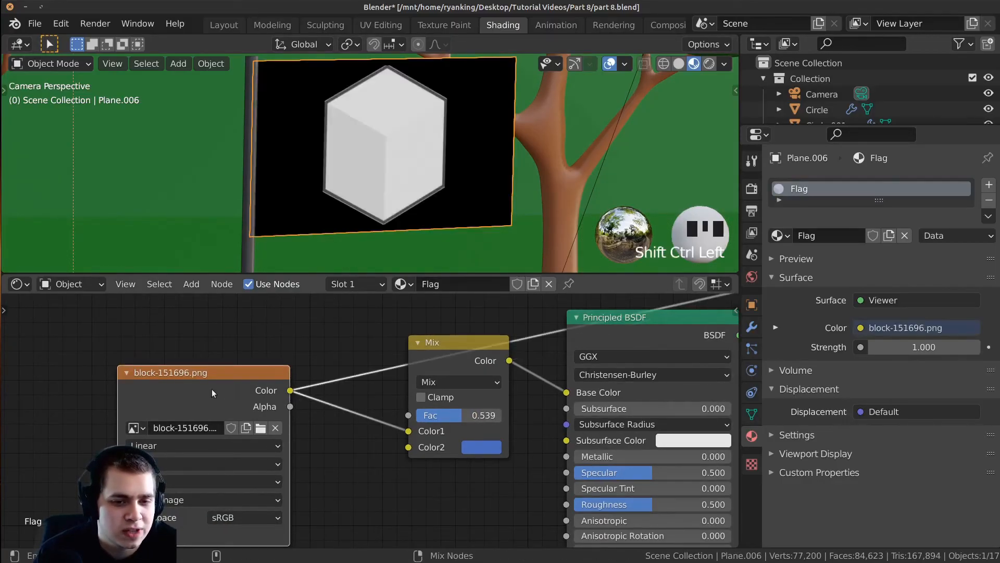
left_click(198, 382, "ctrl+shift")
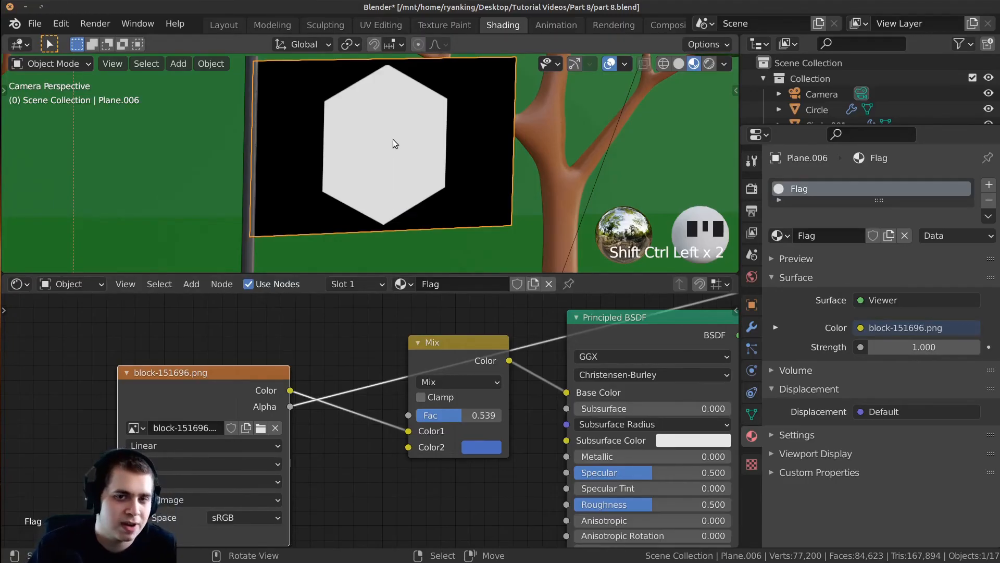
Connect the image texture's Alpha output to the Mix node's Fac input and preview the Mix result on the flag
scroll(292, 398, "up", 1)
left_click_drag(277, 404, 415, 414)
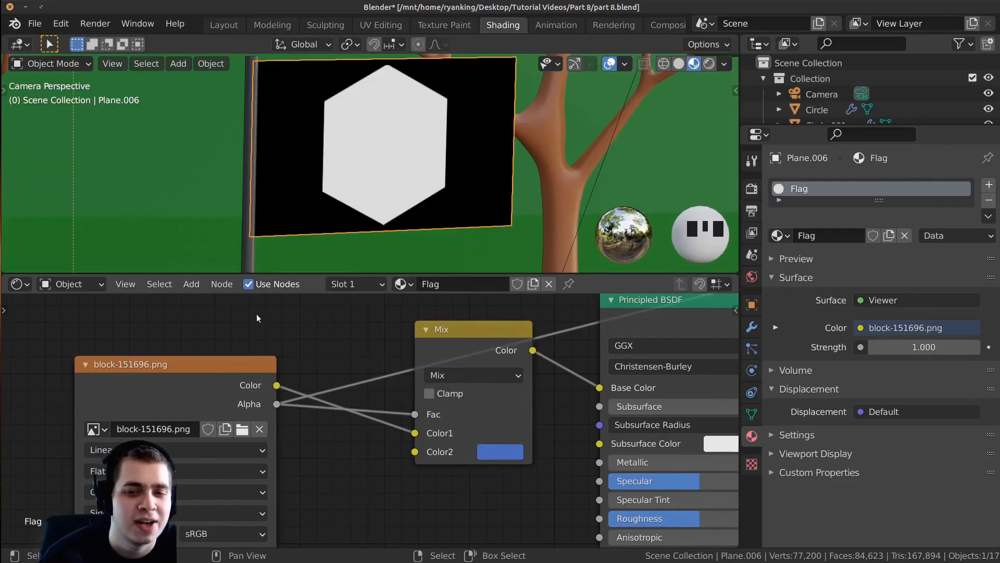
left_click(488, 343, "ctrl+shift")
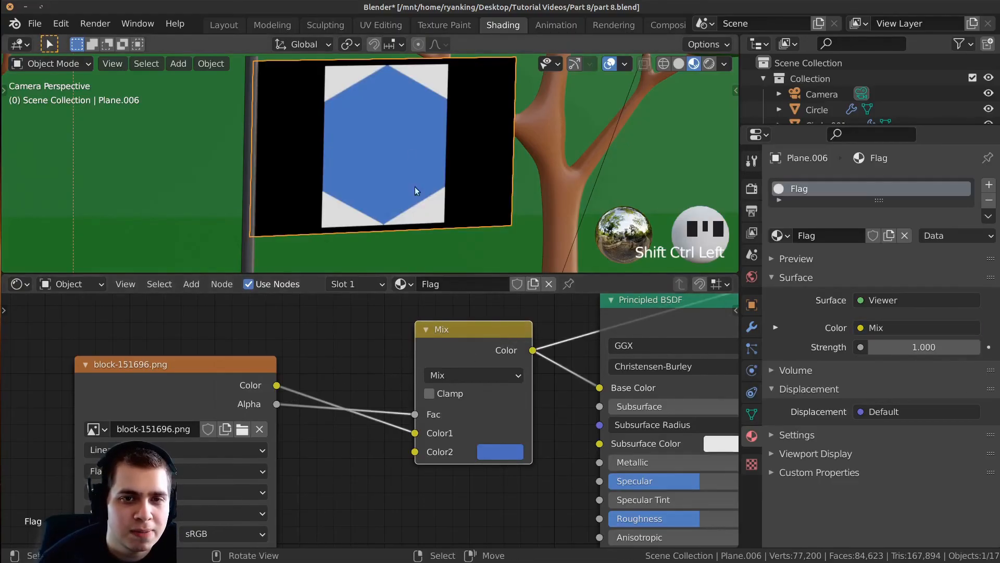
Move the image's Color link from the Mix node's Color1 to Color2 and compare the texture and Mix previews
middle_click_drag(420, 206, 436, 124, "shift")
scroll(445, 404, "up", 1)
left_click_drag(425, 432, 424, 458)
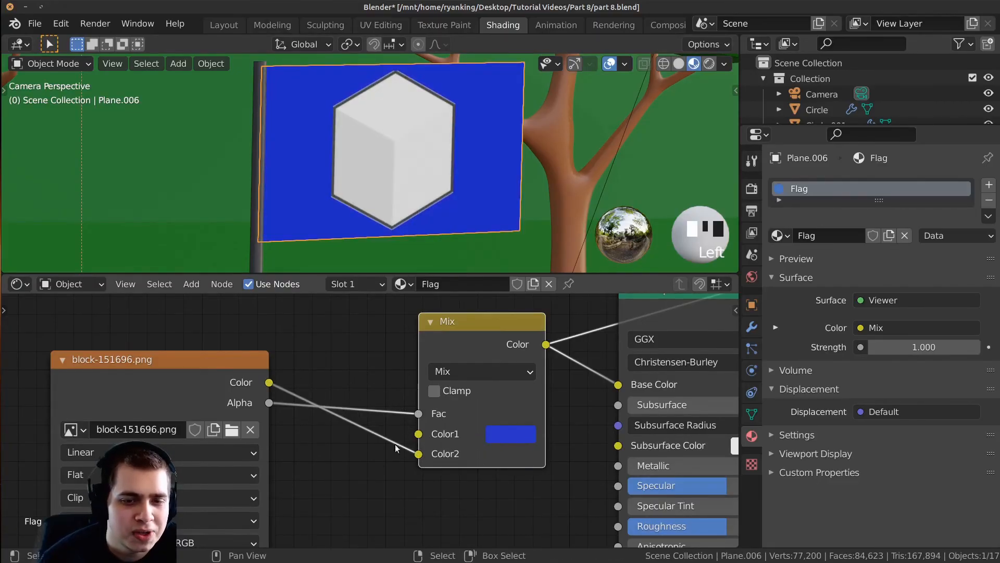
left_click(233, 374, "ctrl+shift")
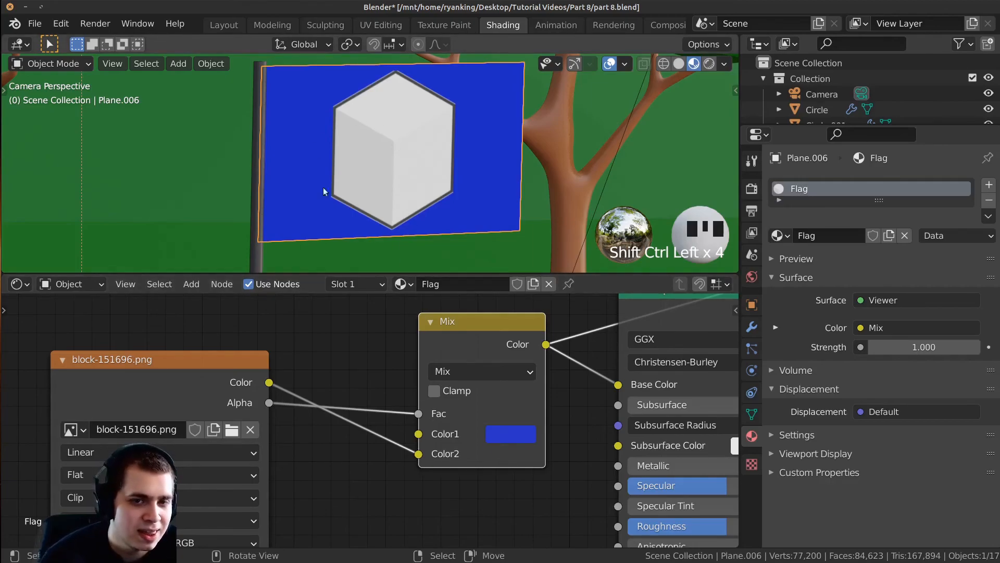
Change the flag background in the Mix node's Color1 to a lighter blue and route the Principled BSDF back to the Material Output
left_click(494, 436)
mouse_move(597, 199)
left_mouse_down()
mouse_move(644, 183)
mouse_move(588, 204)
mouse_move(598, 200)
left_mouse_up()
scroll(694, 363, "down", 5)
middle_click_drag(694, 363, 522, 405)
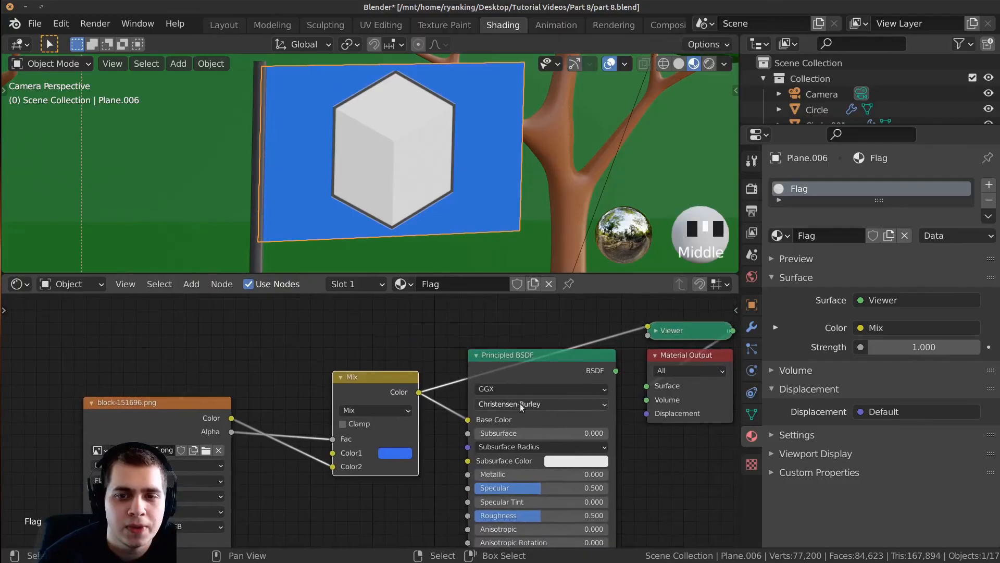
left_click(545, 362, "ctrl+shift")
scroll(305, 122, "down", 3)
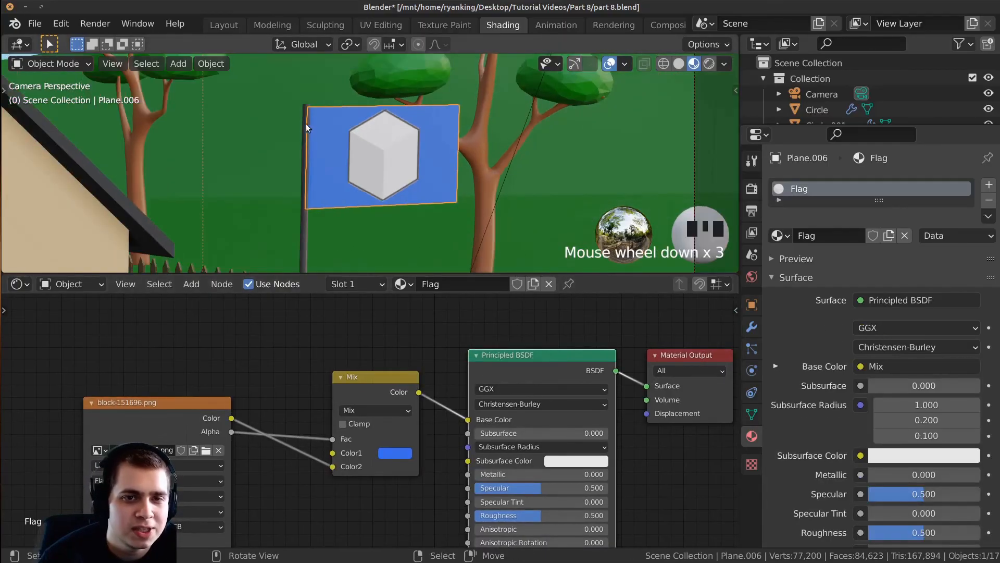
Review the finished flag within the whole house scene in an enlarged camera view and select the ground plane
scroll(361, 167, "up", 2)
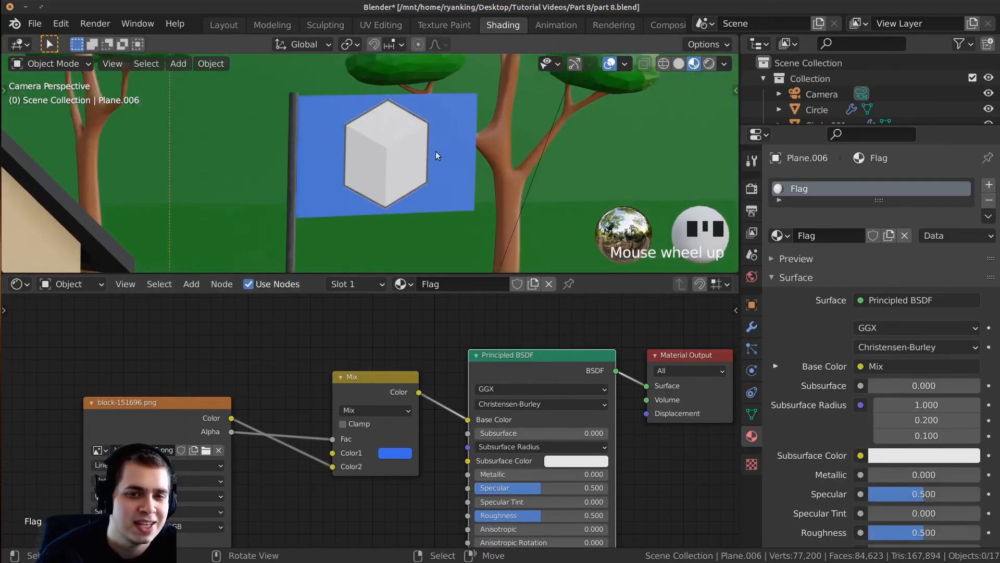
middle_click_drag(395, 174, 398, 155, "shift")
key("z")
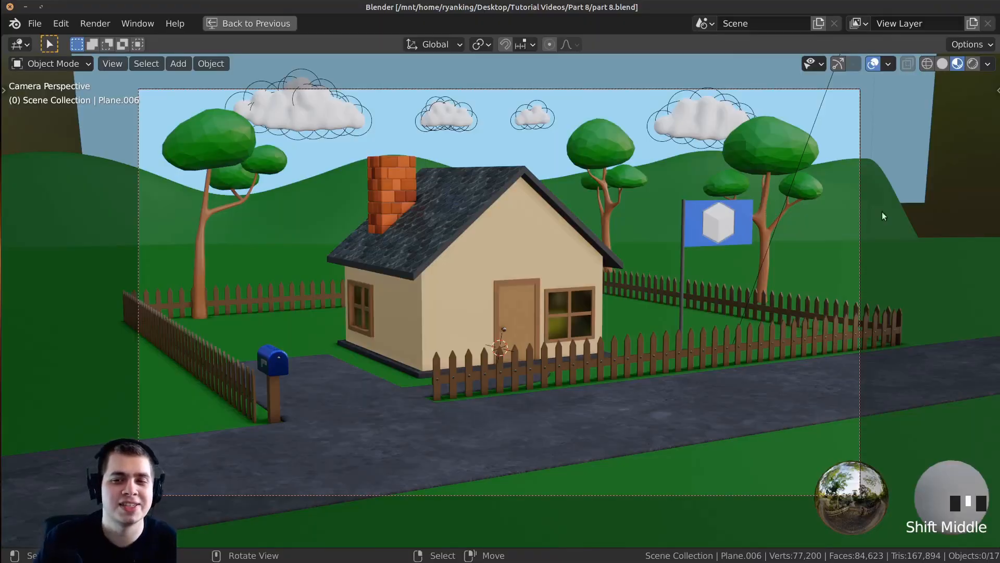
right_click(840, 252)
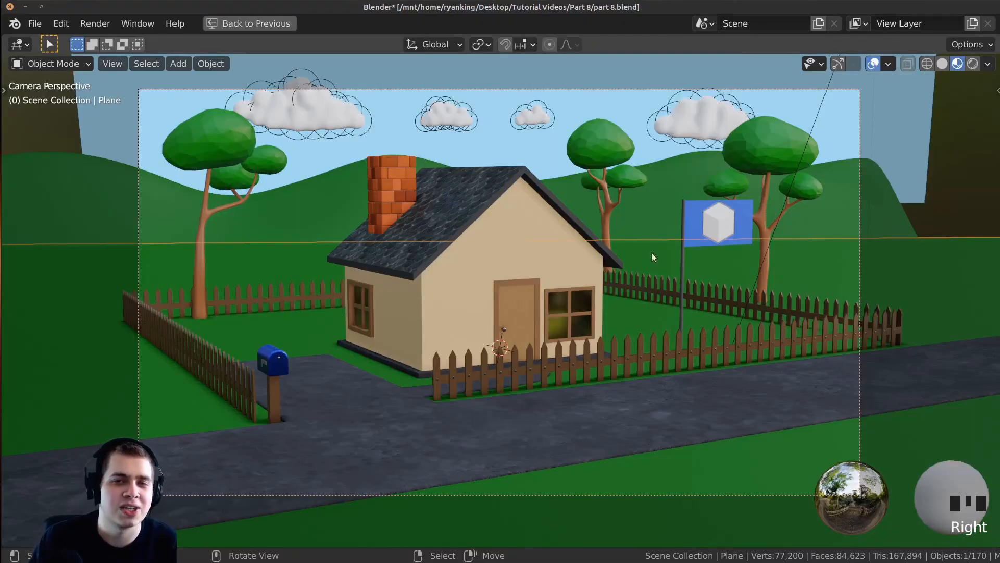